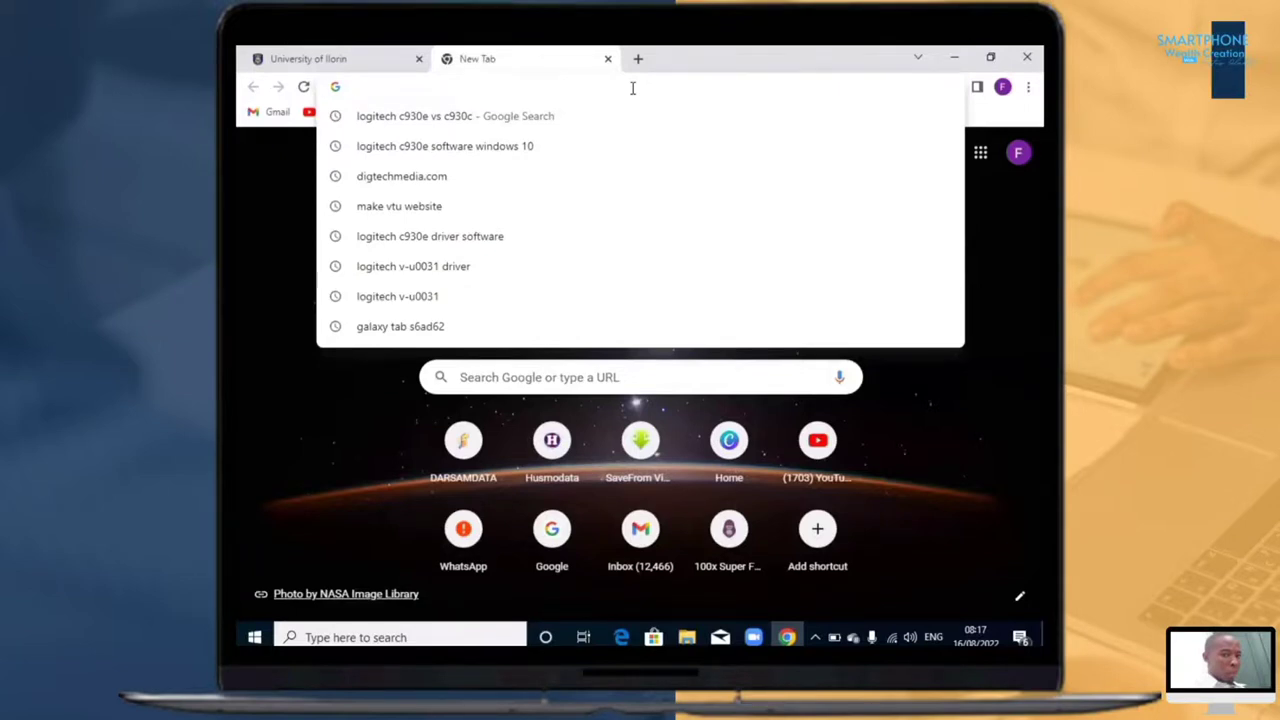
# Step: Search Google for "download xampp for windows" and open the Apache Friends XAMPP download page
pyautogui.click(749, 380)
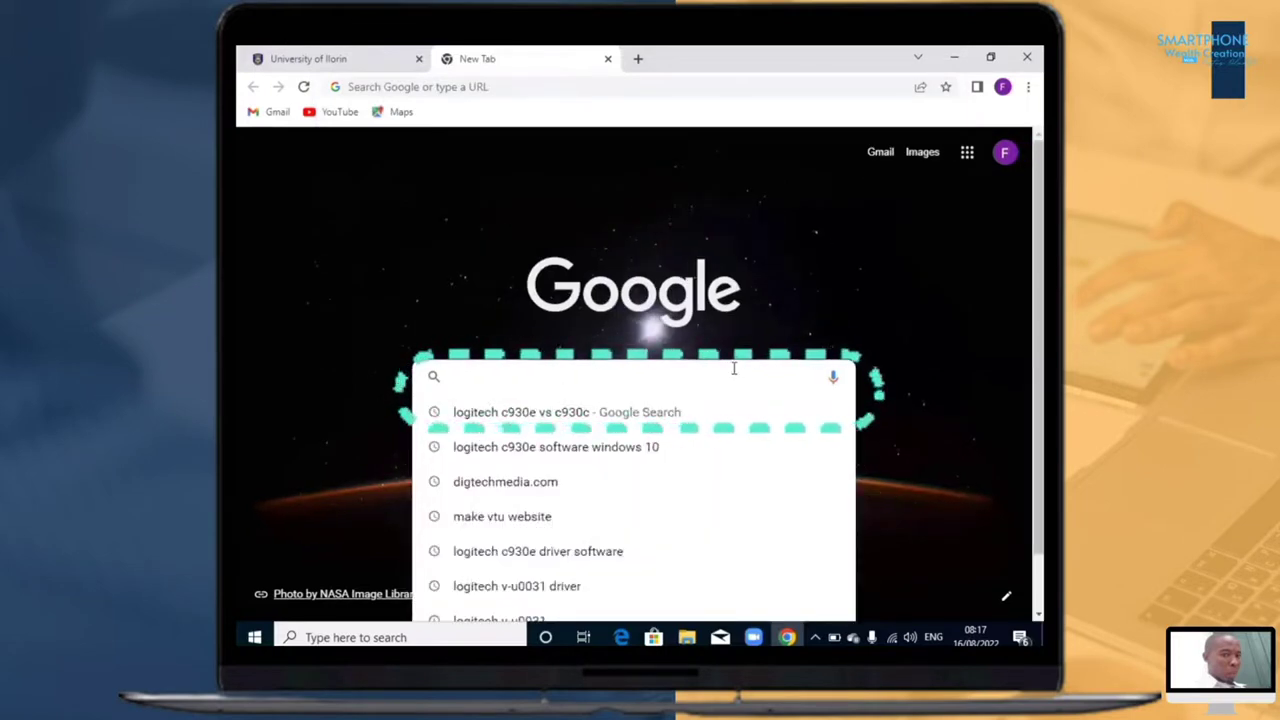
pyautogui.write('download')
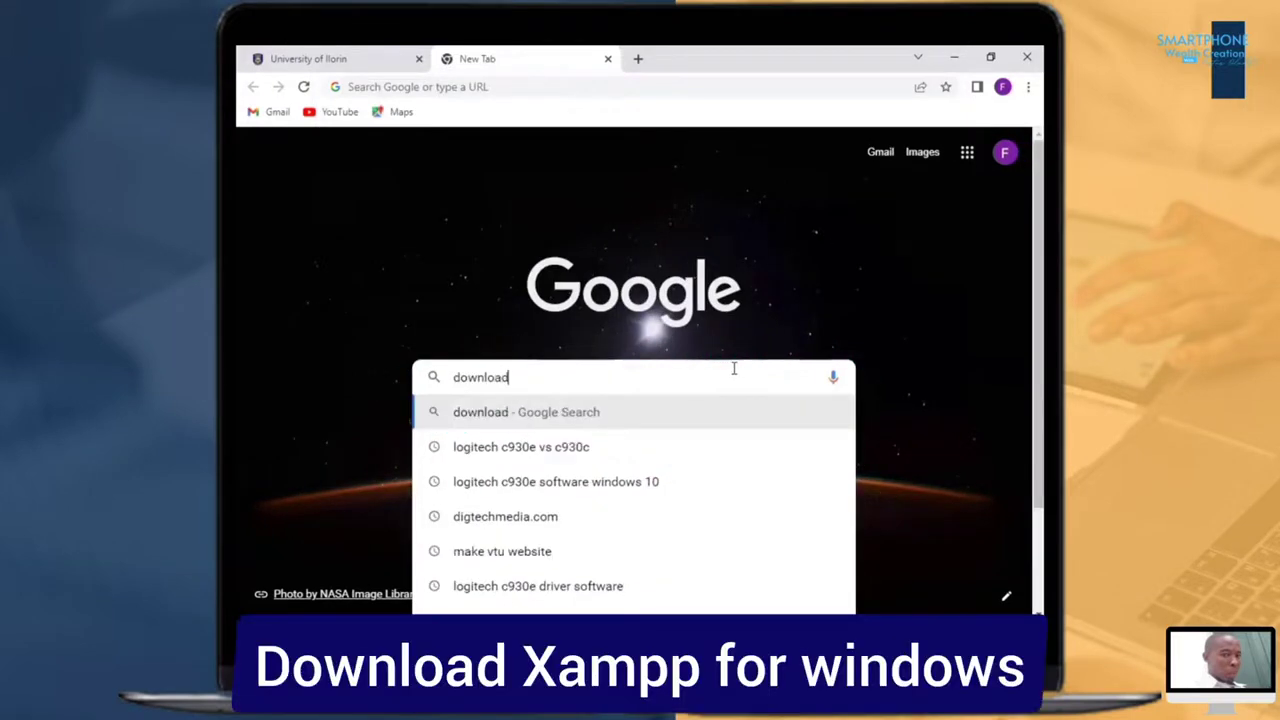
pyautogui.write(' xam')
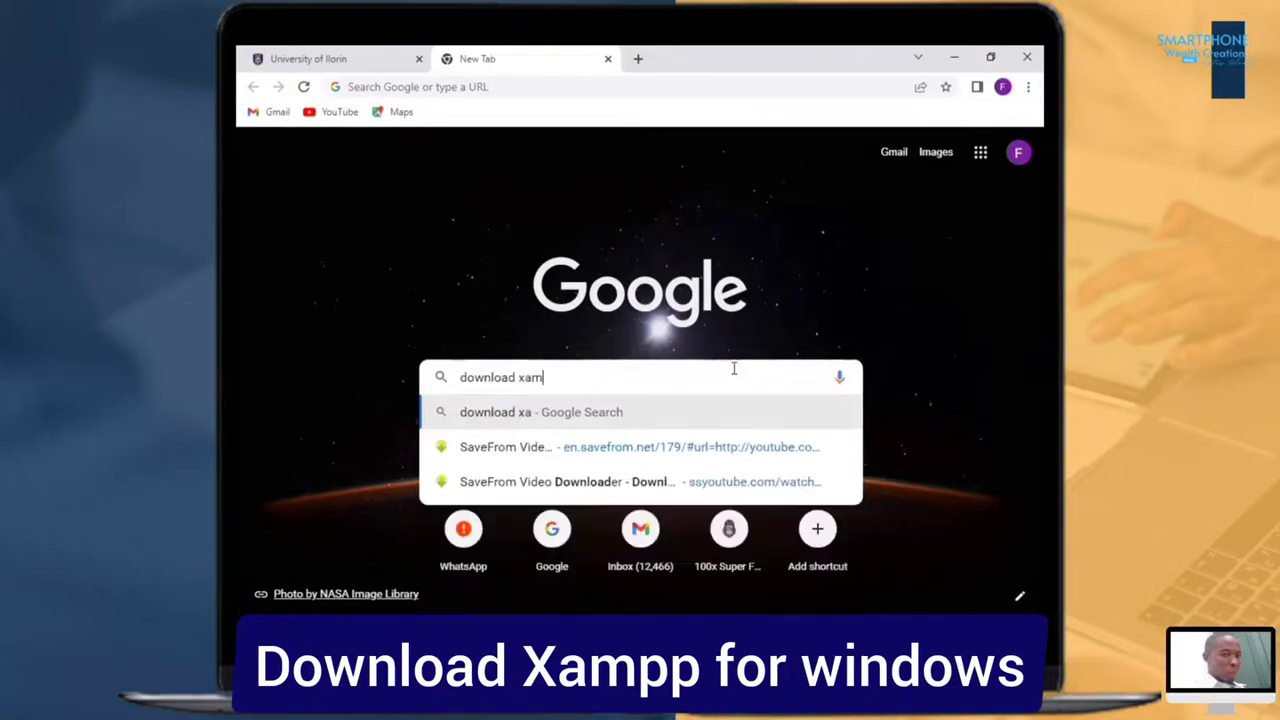
pyautogui.write('pp for ')
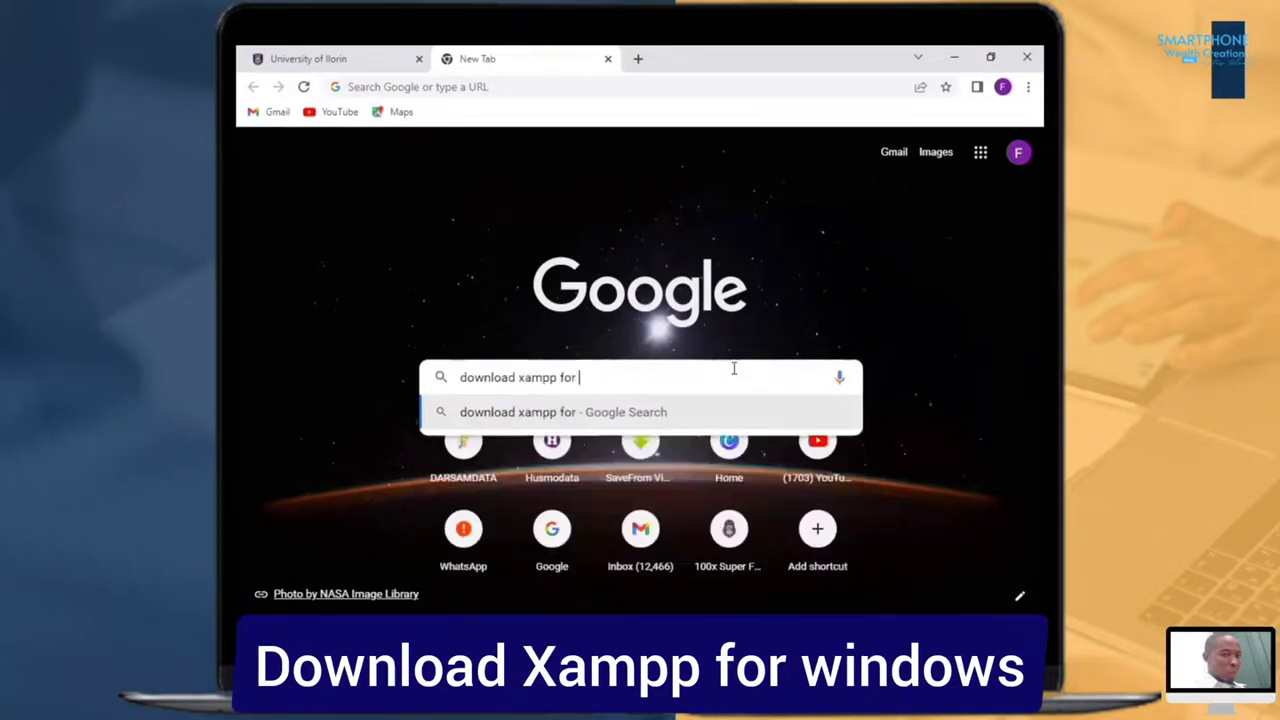
pyautogui.write('windows')
pyautogui.press('Return')
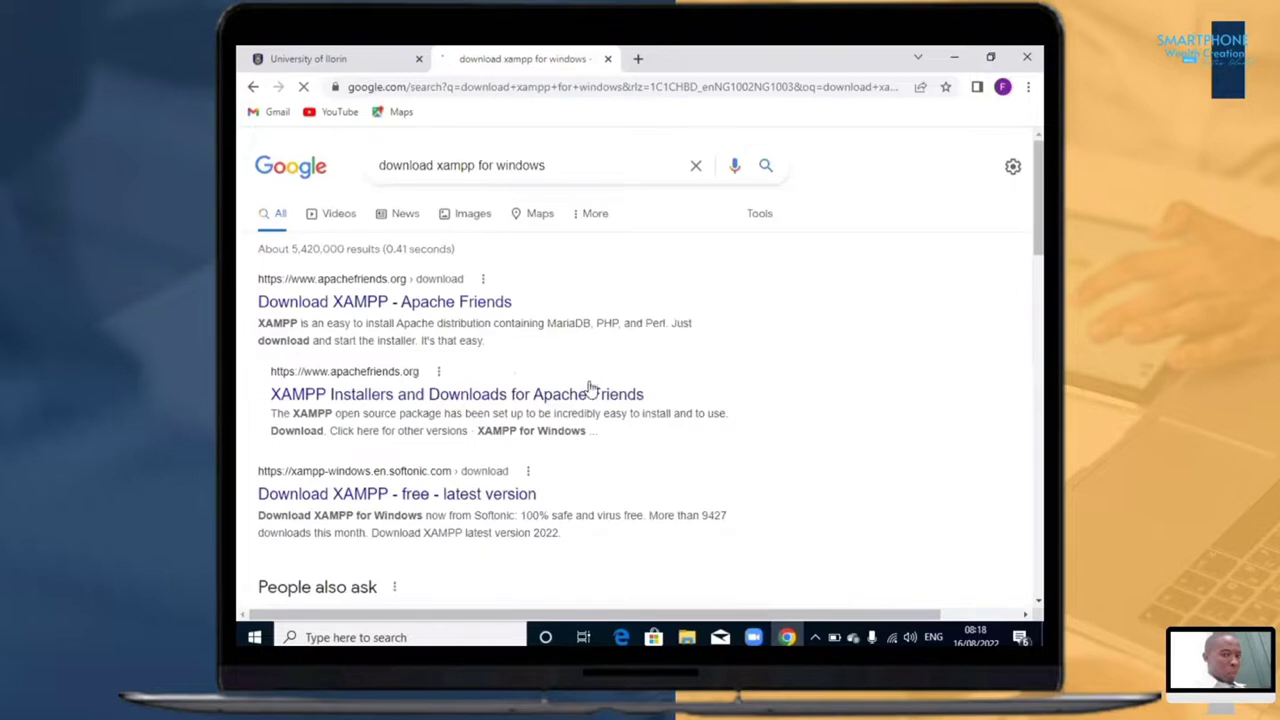
pyautogui.click(372, 305)
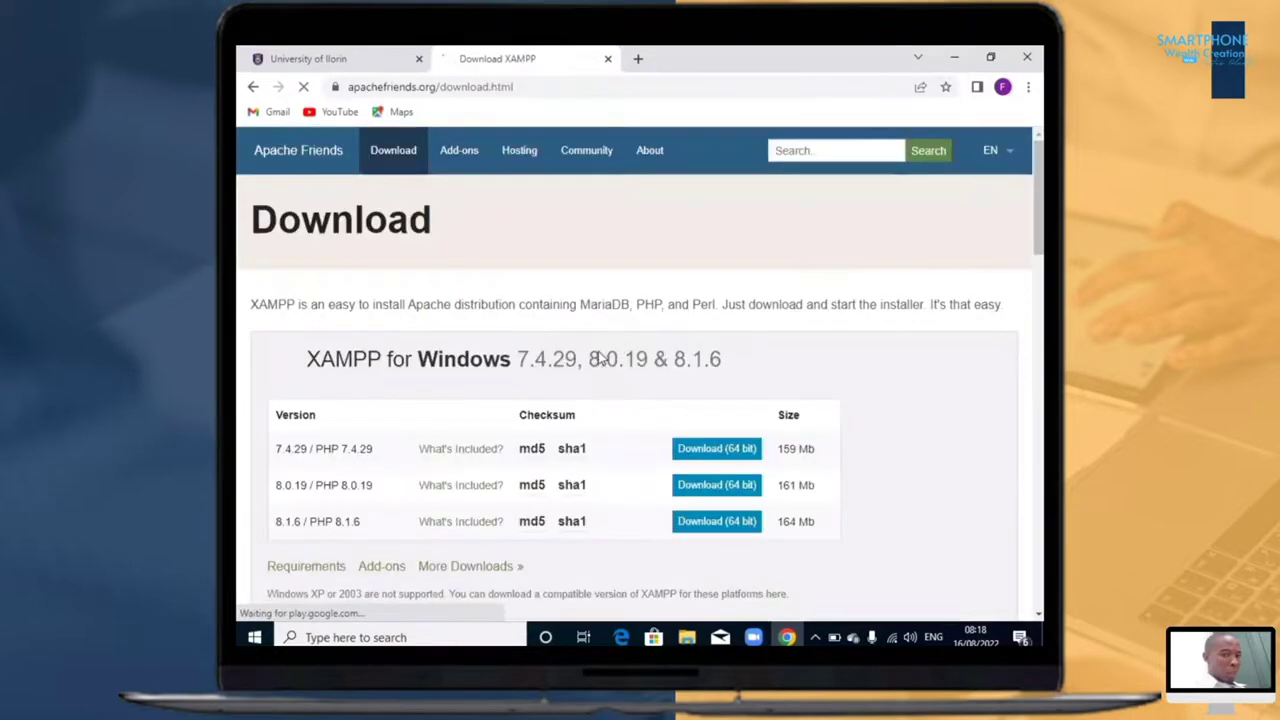
# Step: Download the 64-bit XAMPP for Windows installer, version 8.1.6 / PHP 8.1.6
pyautogui.scroll(-5, 597, 377)
pyautogui.scroll(-3, 597, 377)
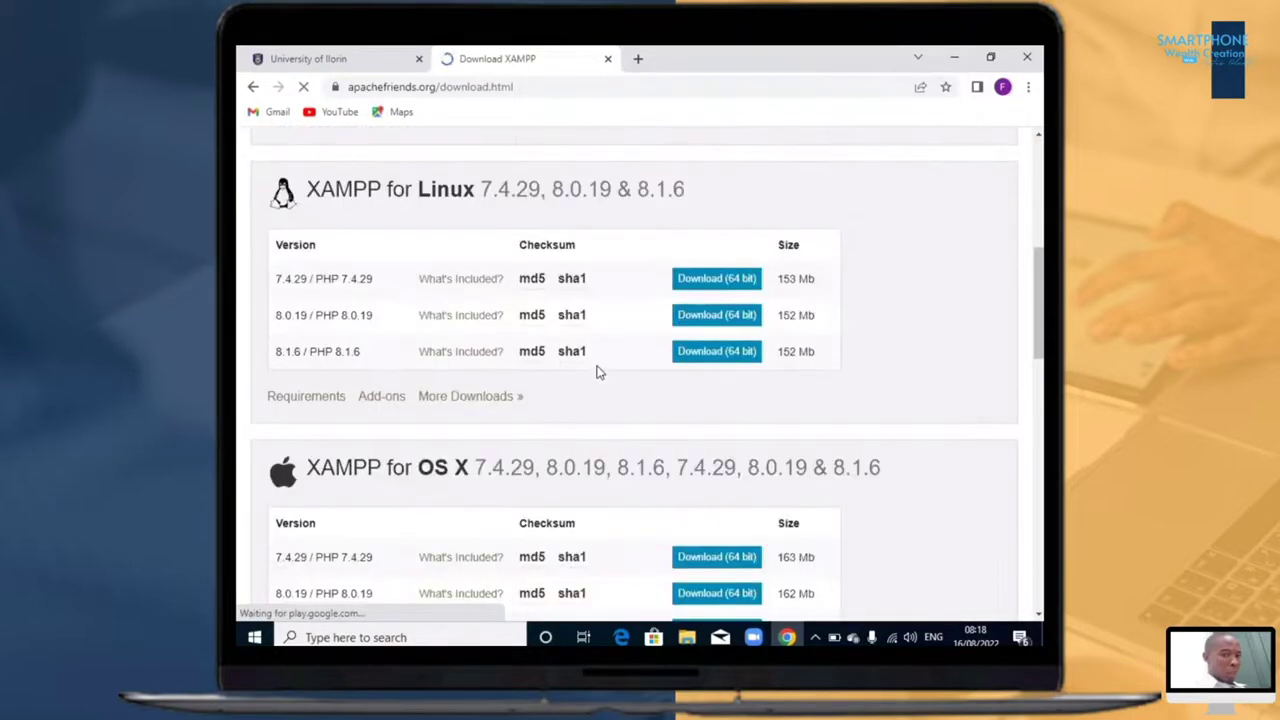
pyautogui.scroll(-6, 597, 372)
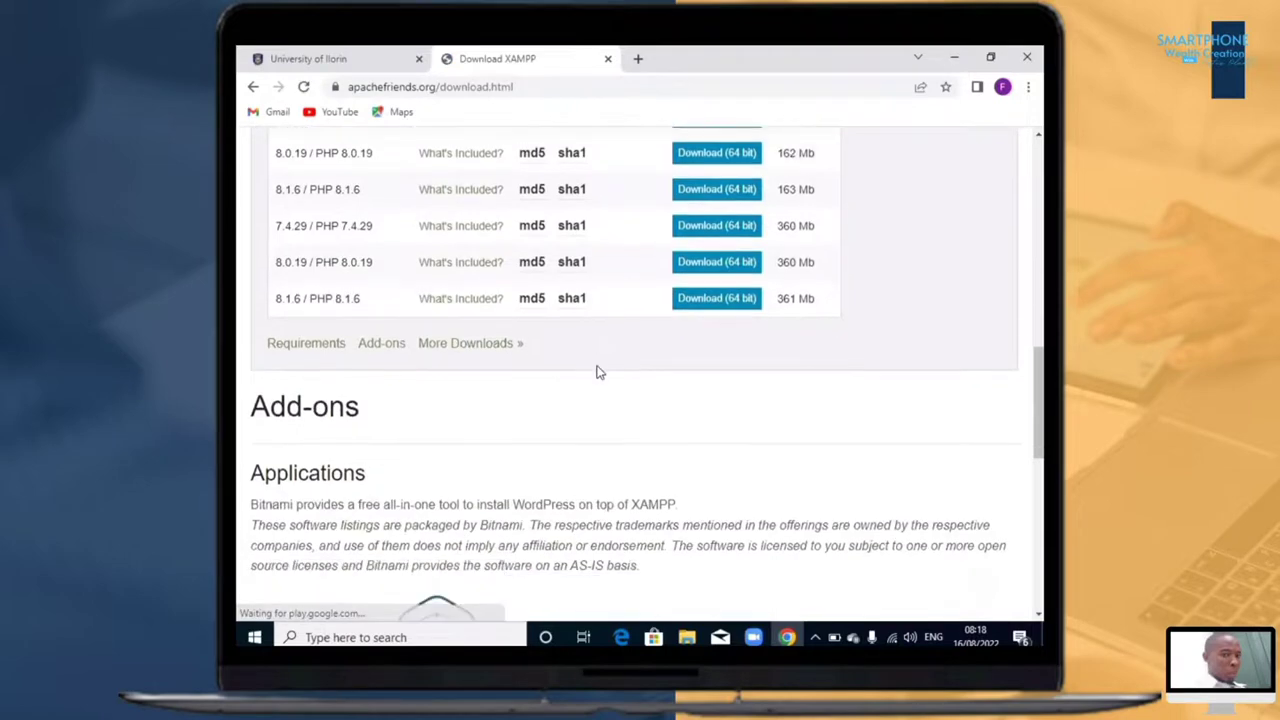
pyautogui.scroll(15, 600, 370)
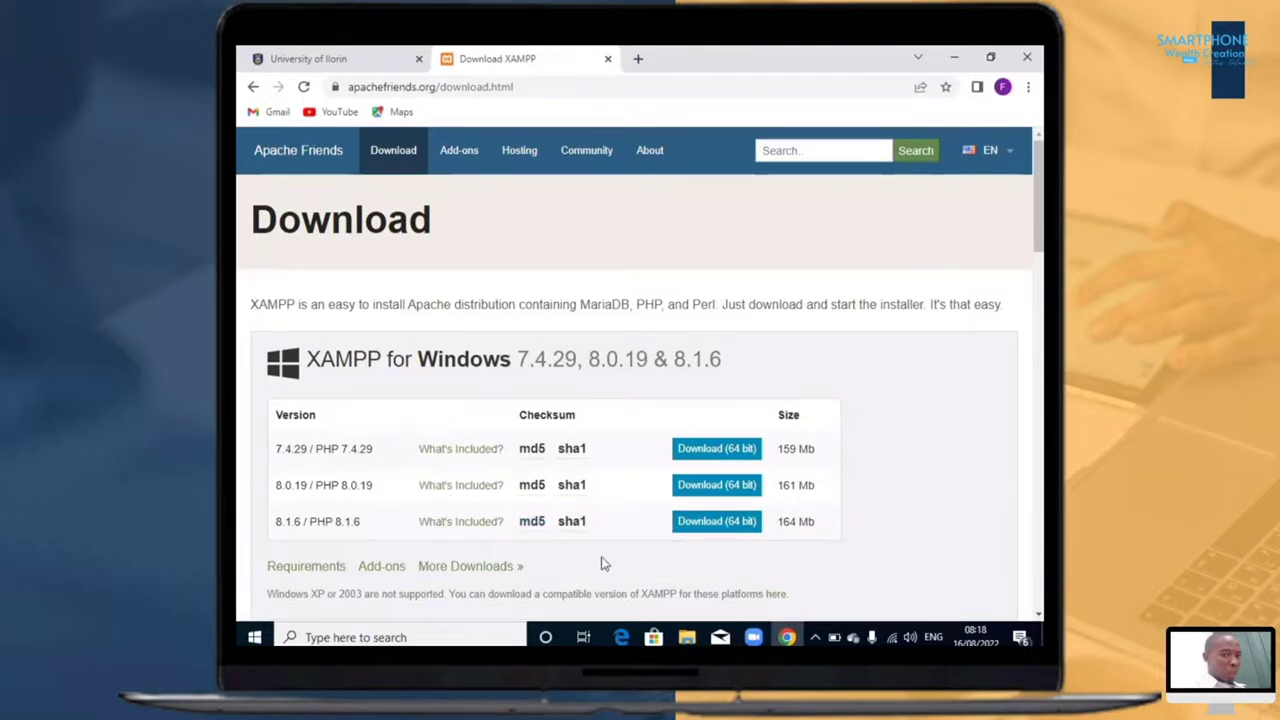
pyautogui.click(703, 526)
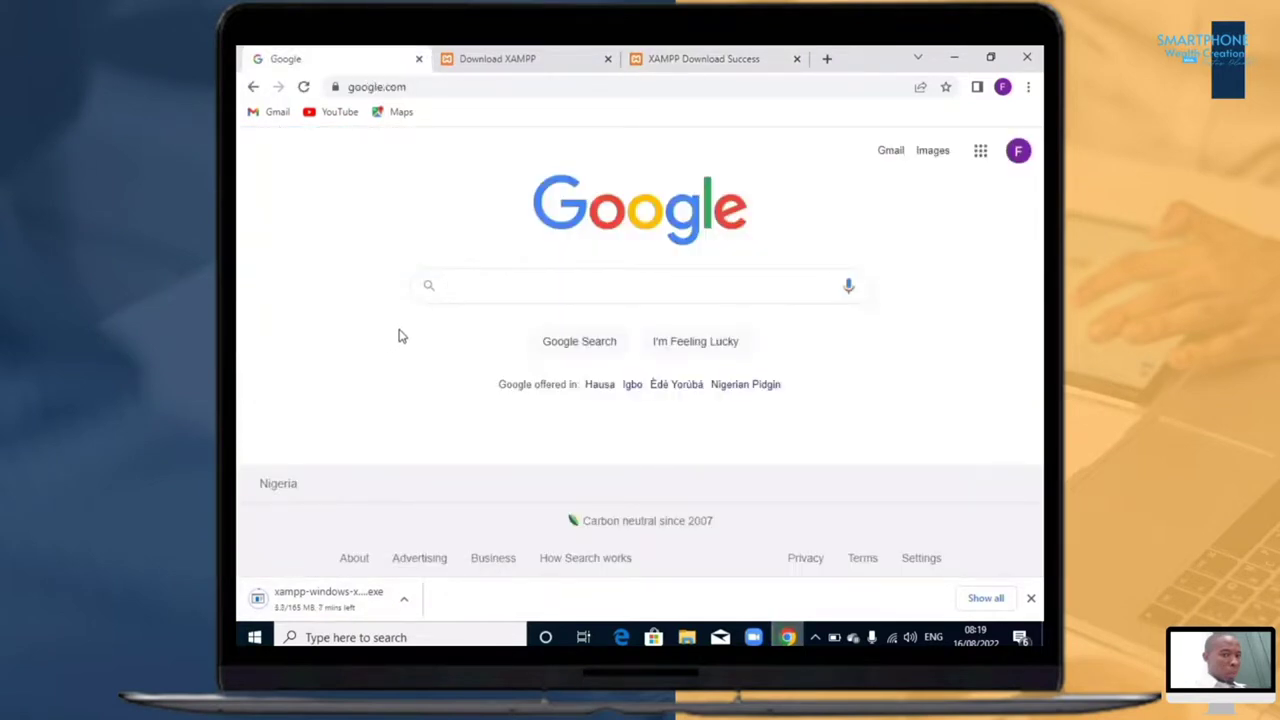
# Step: Search Google for "download wordpress" and download WordPress 6.0.1 from the WordPress.org download page
pyautogui.click(520, 286)
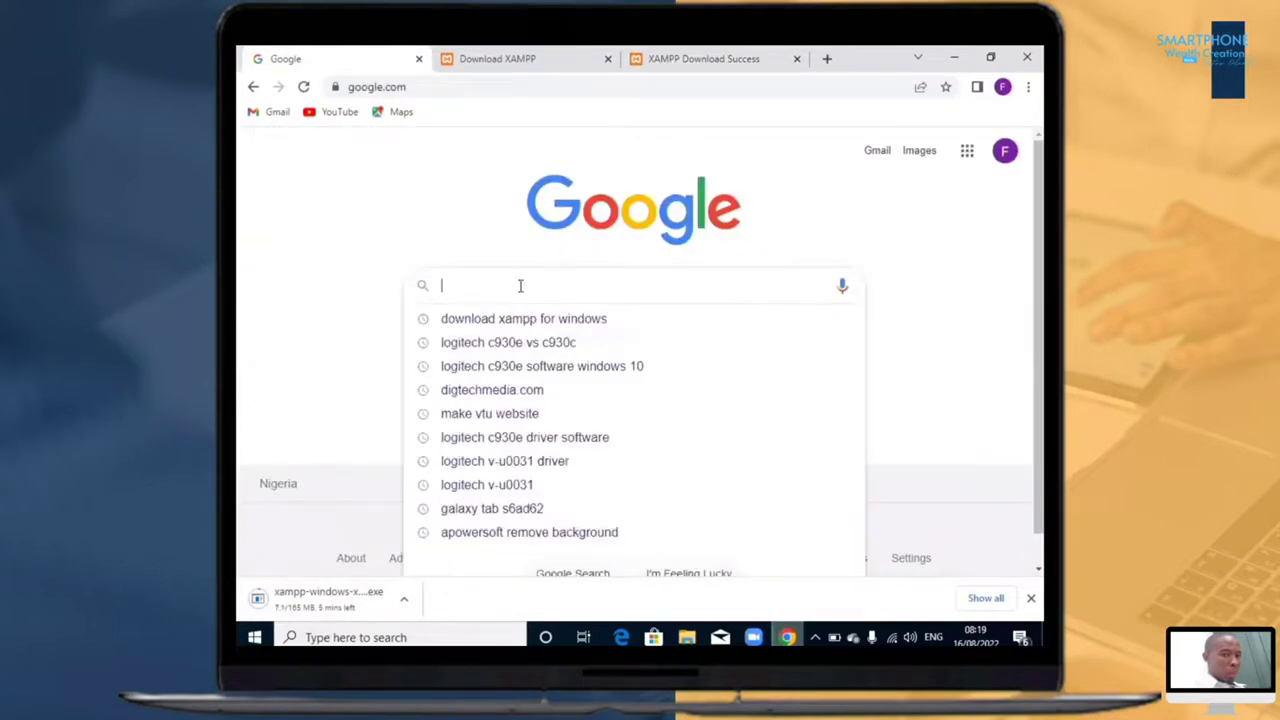
pyautogui.write('download')
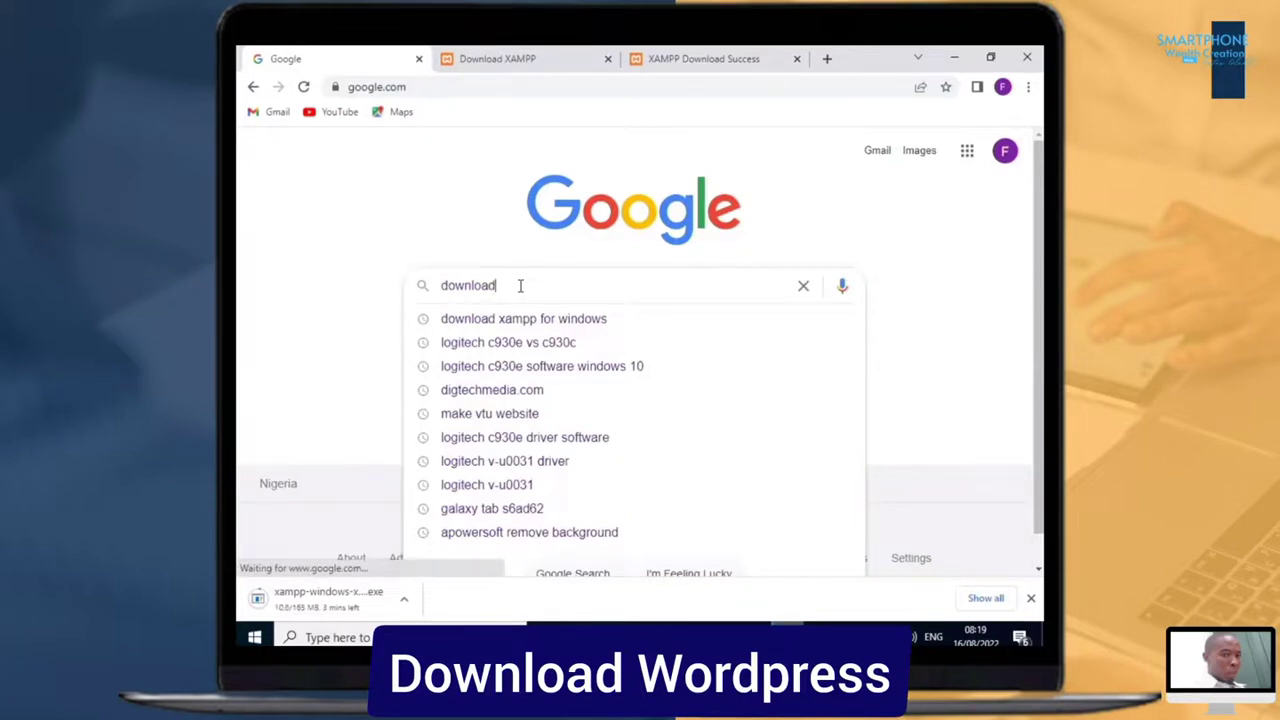
pyautogui.write(' wordpre')
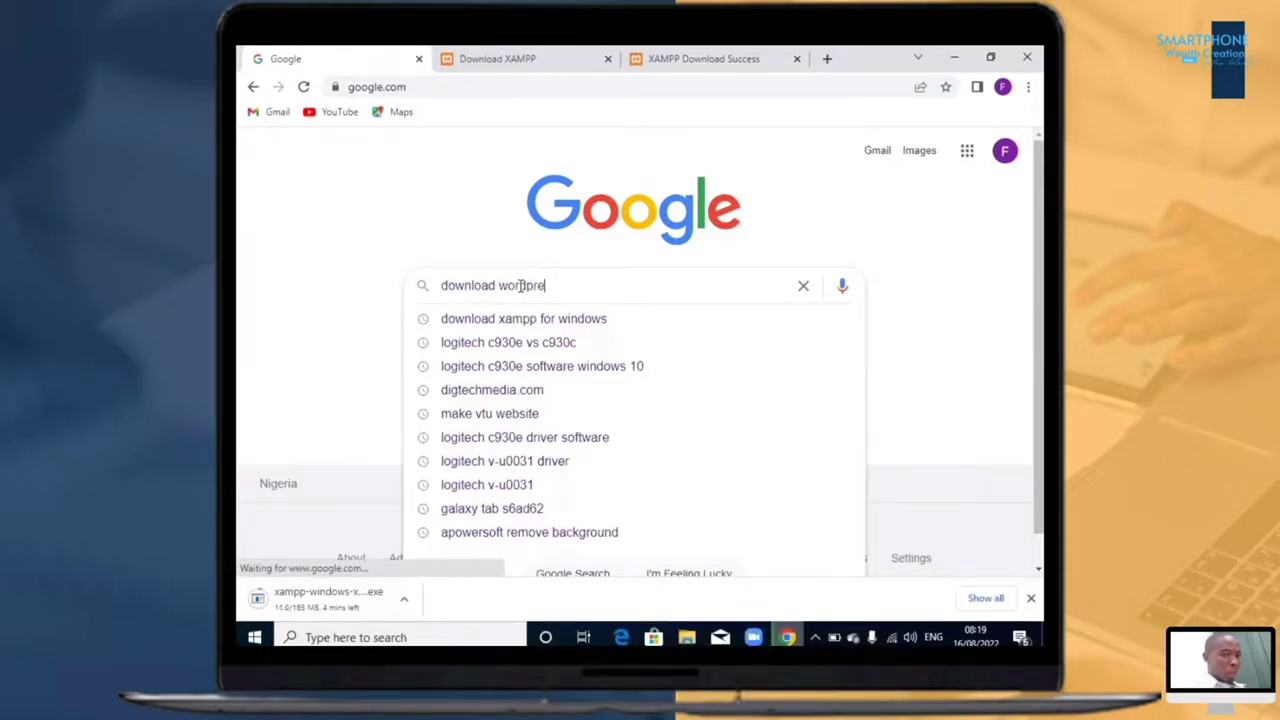
pyautogui.write('ss')
pyautogui.press('Return')
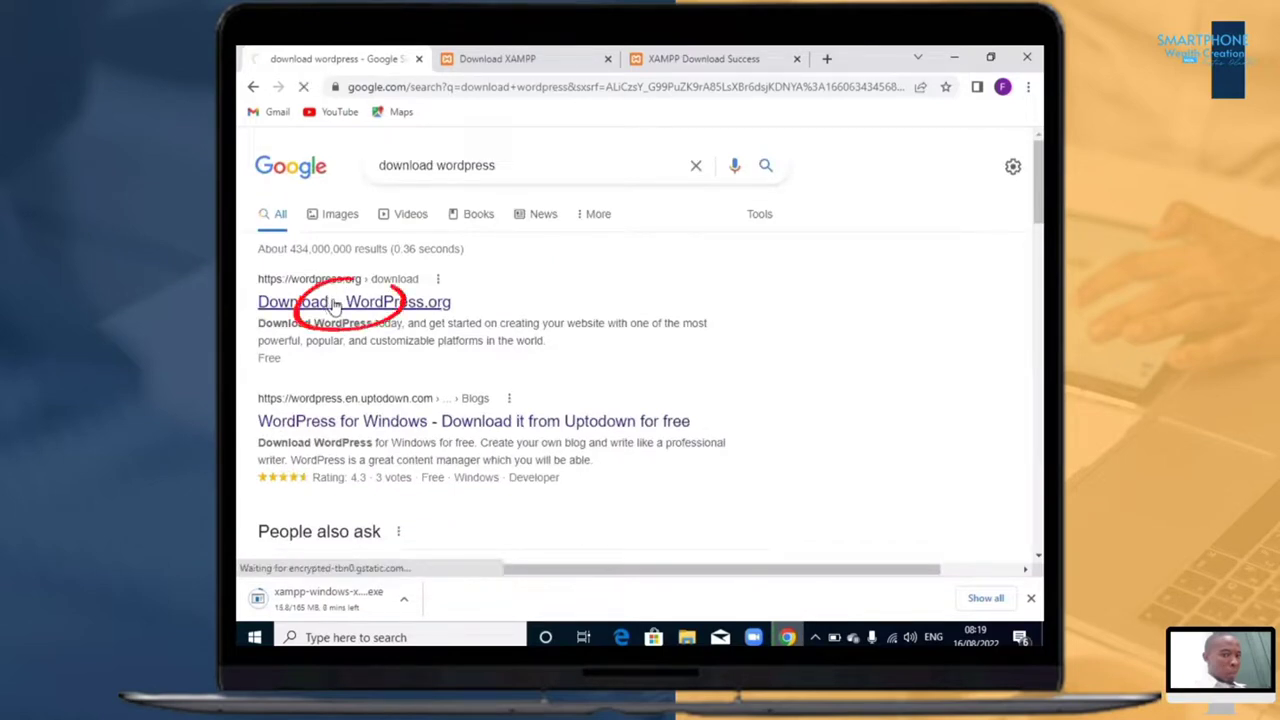
pyautogui.click(338, 303)
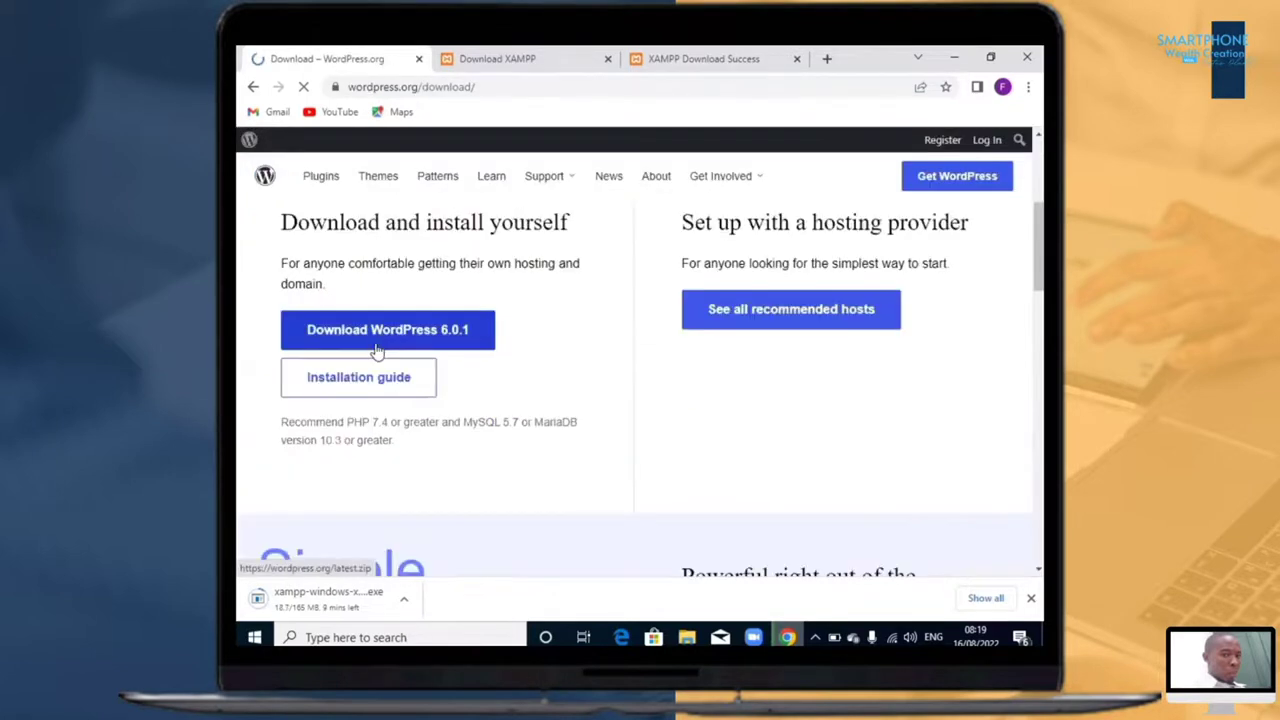
pyautogui.click(380, 340)
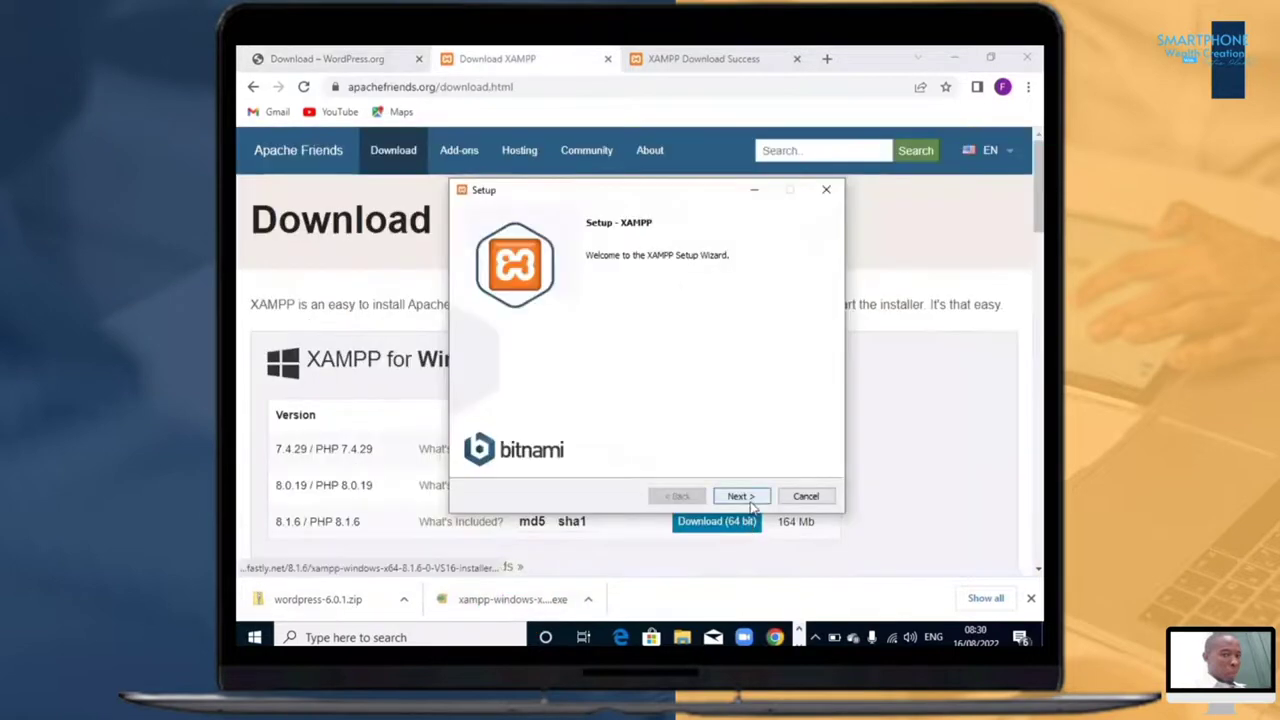
# Step: Go through the XAMPP setup with all components, folder C:\xampp, English language and the Bitnami information option left on
pyautogui.click(746, 498)
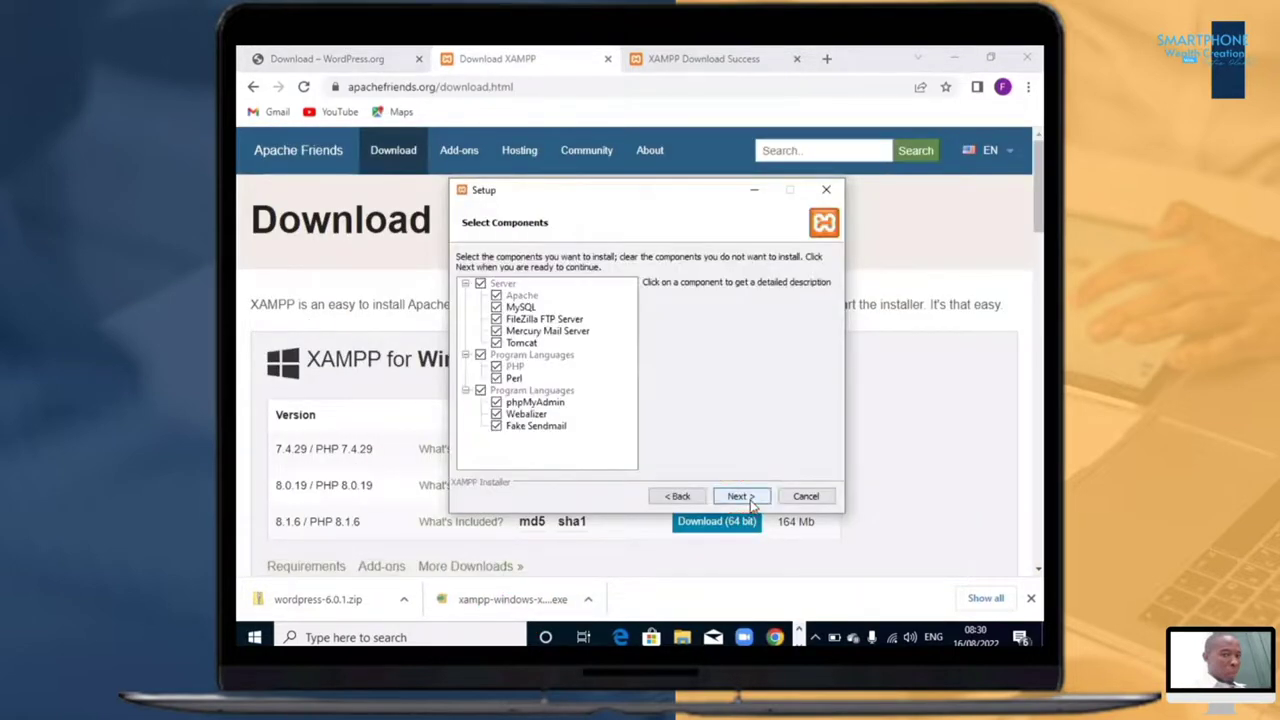
pyautogui.click(752, 503)
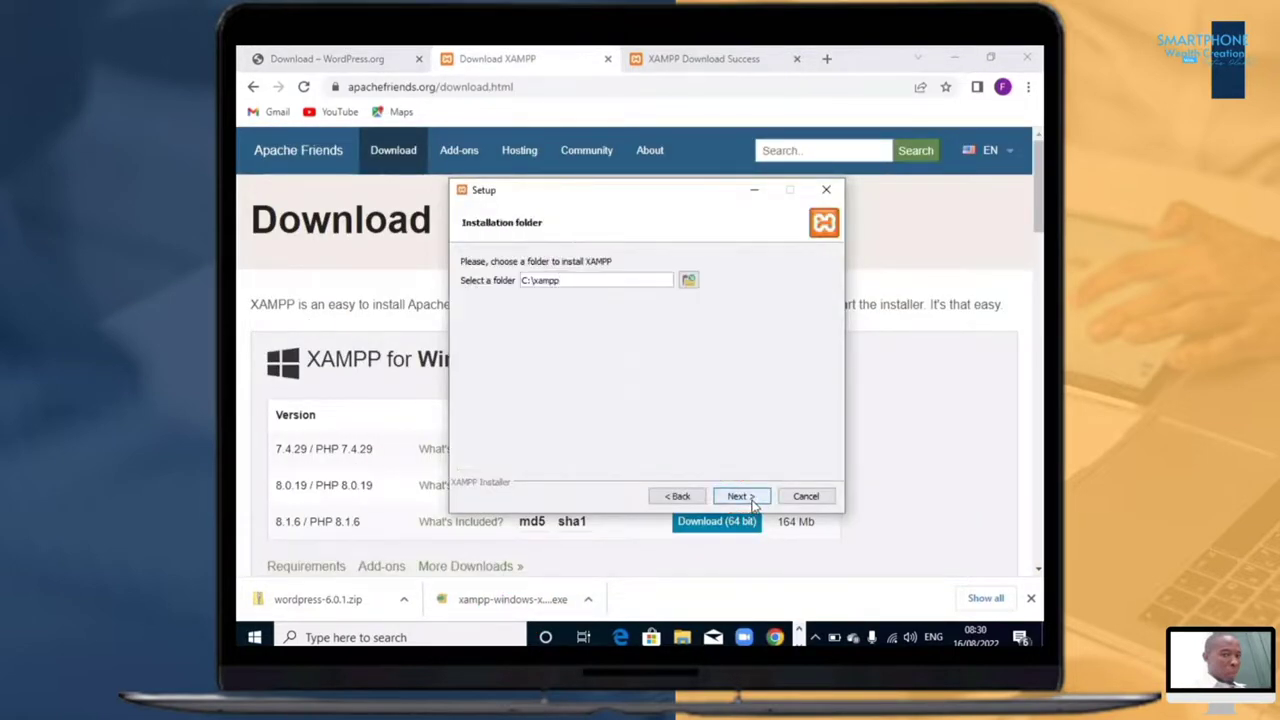
pyautogui.click(678, 496)
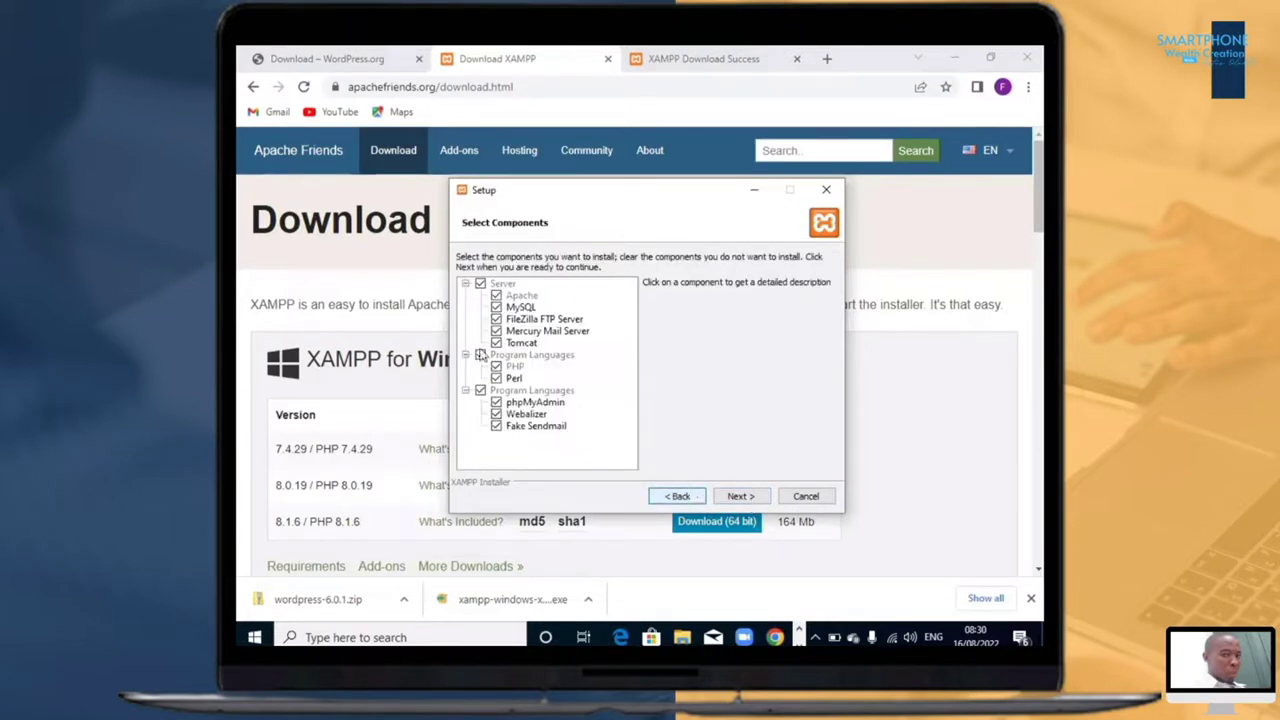
pyautogui.click(739, 497)
pyautogui.click(739, 497)
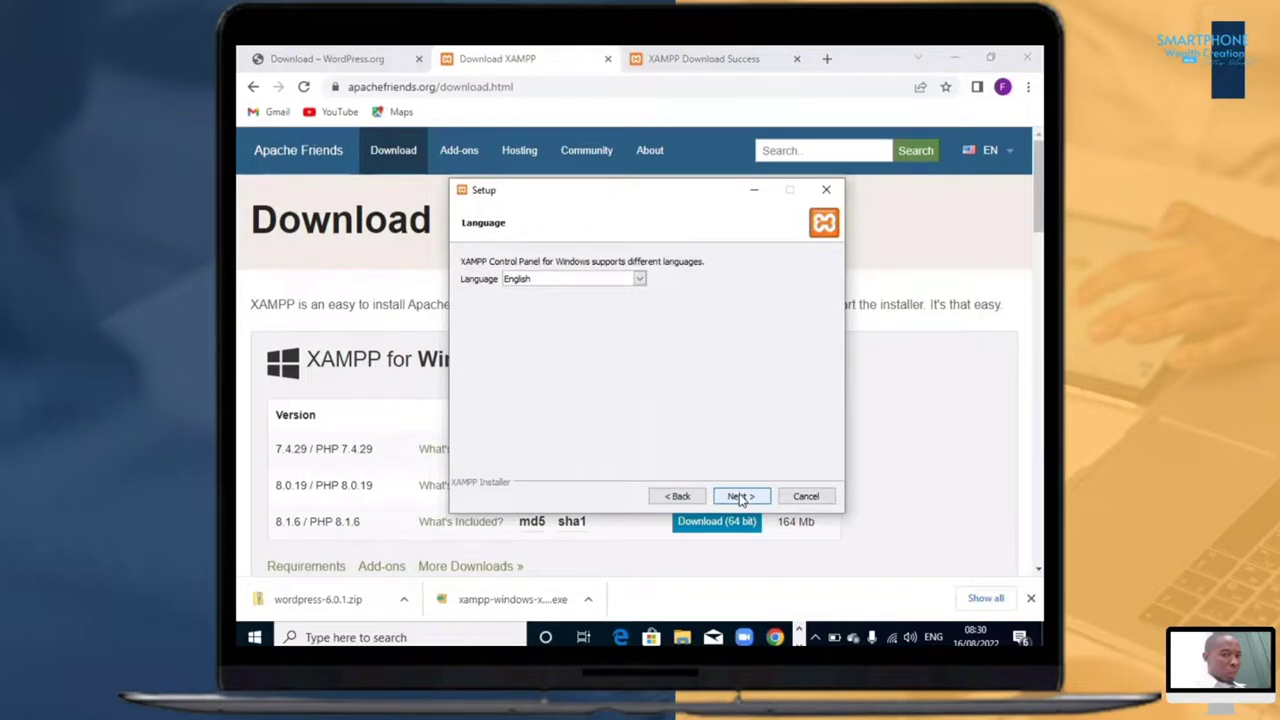
pyautogui.click(740, 497)
pyautogui.click(740, 497)
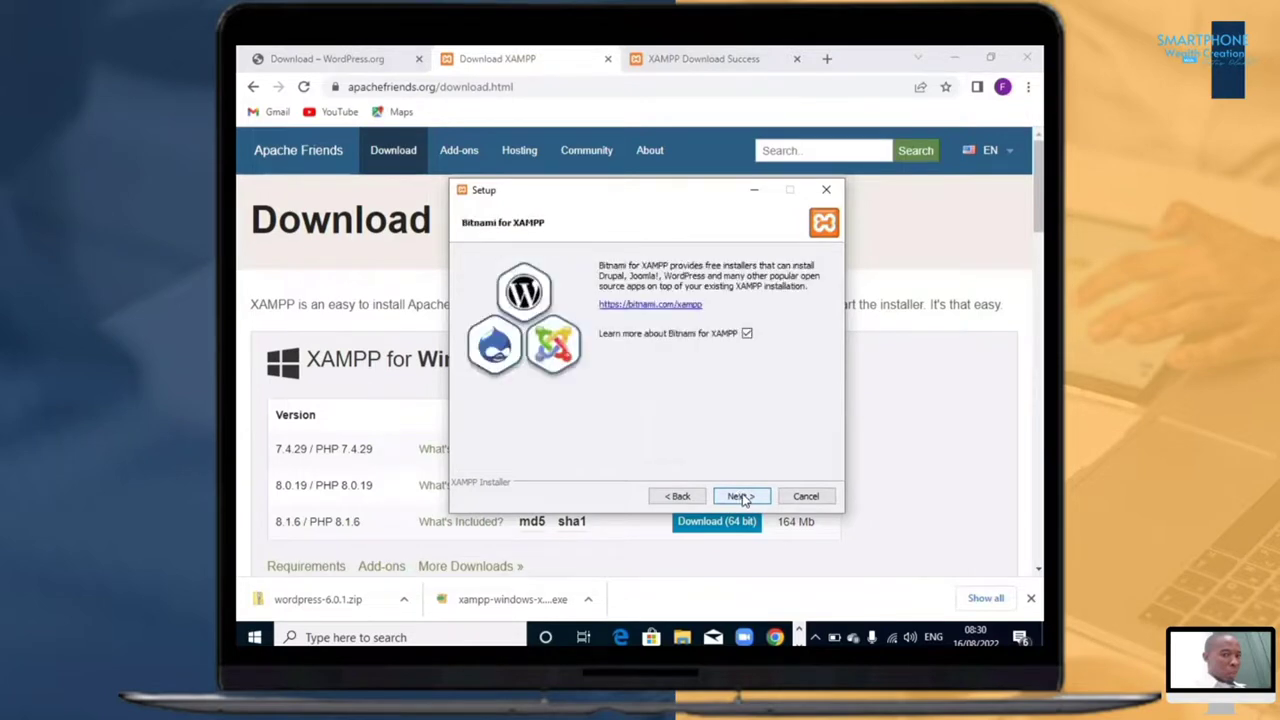
pyautogui.click(744, 498)
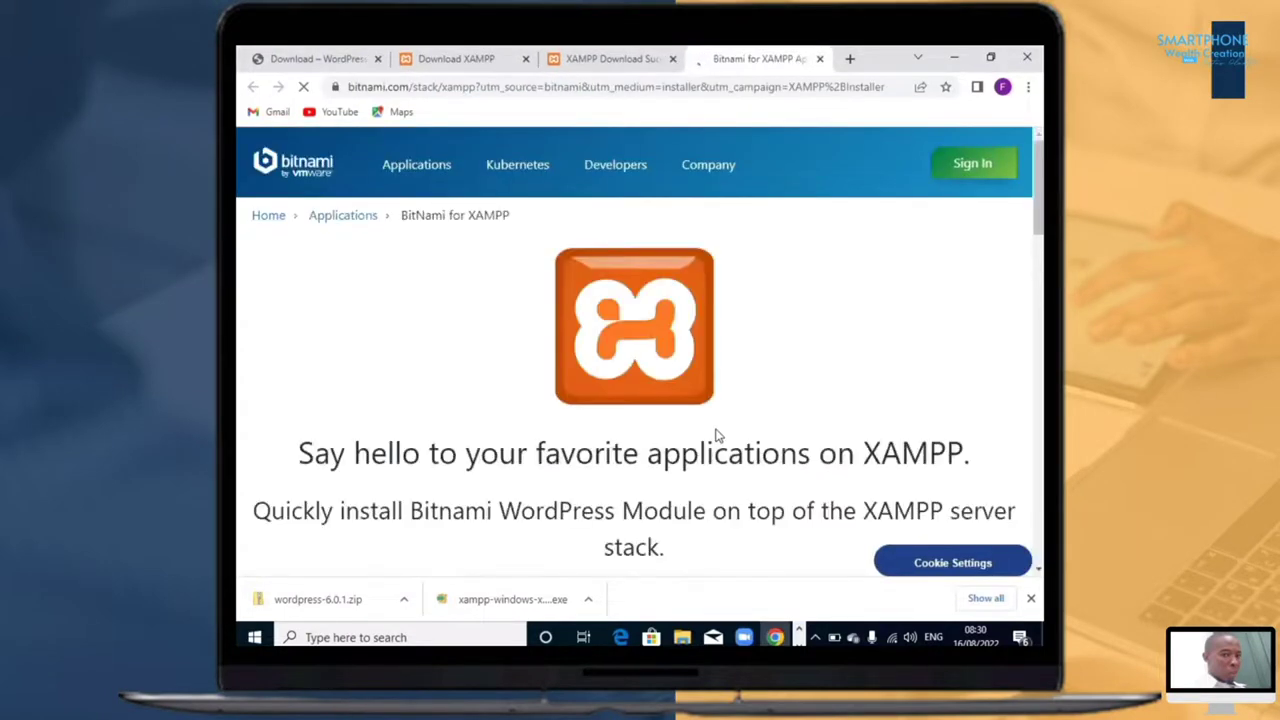
# Step: Return to the XAMPP setup window from the Bitnami web page and start the installation
pyautogui.click(799, 633)
pyautogui.click(800, 633)
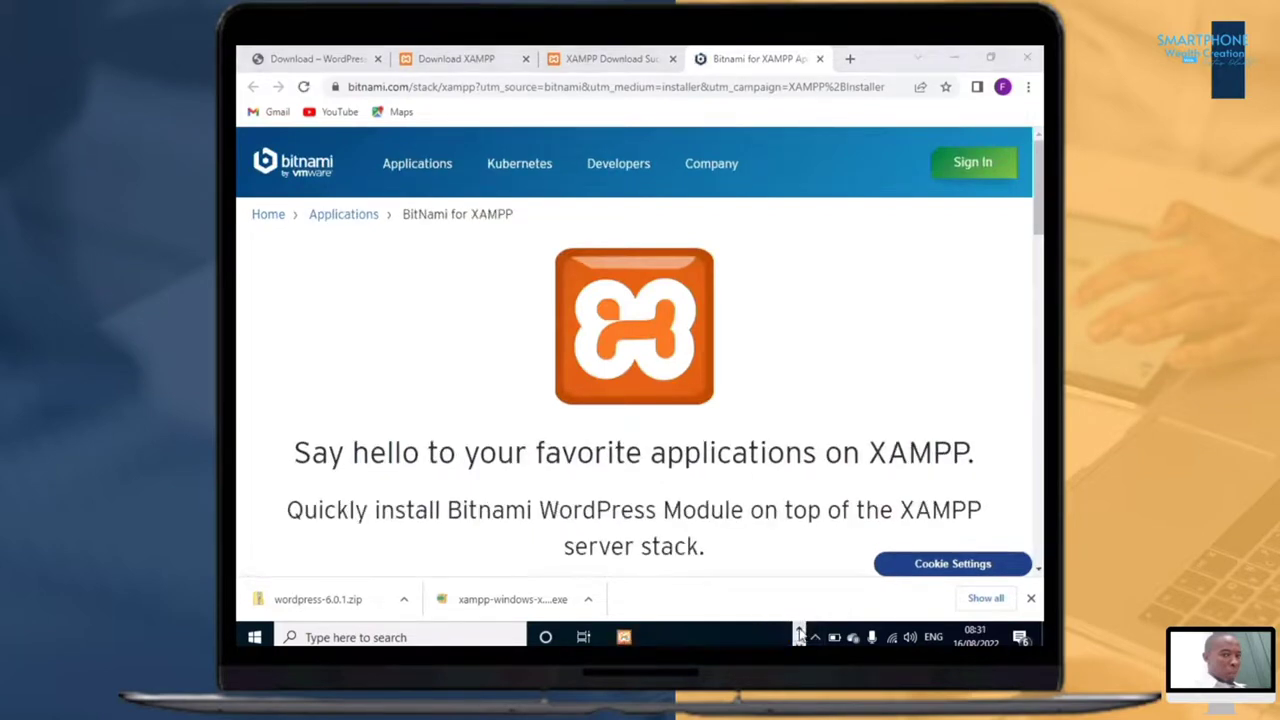
pyautogui.click(623, 636)
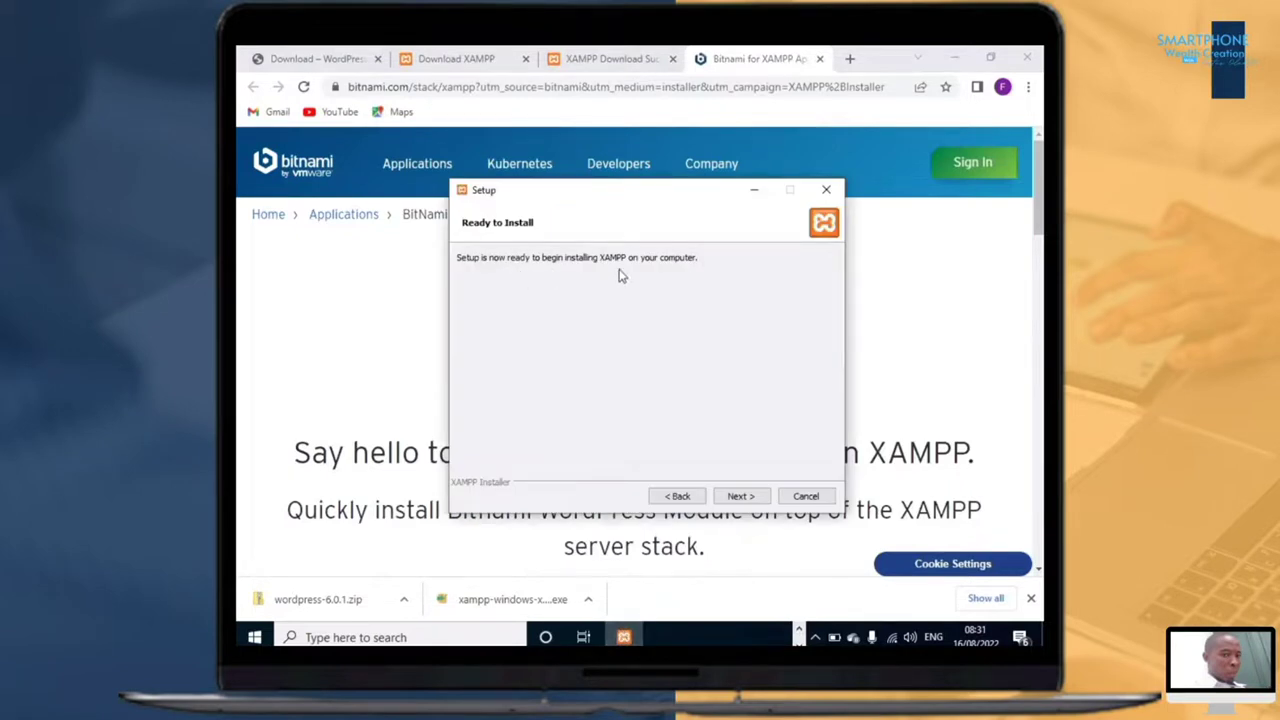
pyautogui.click(738, 498)
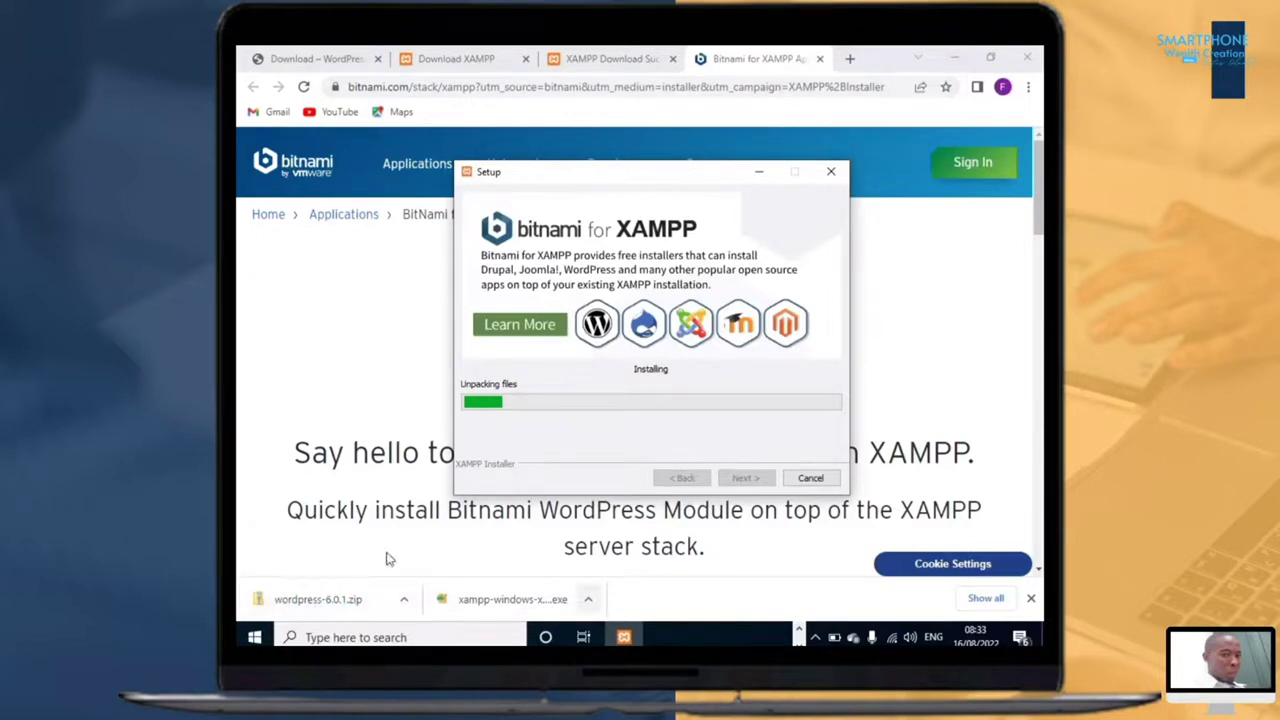
# Step: Show the downloaded wordpress-6.0.1 zip in its folder and extract it to the suggested wordpress-6.0.1 folder in Downloads
pyautogui.click(404, 602)
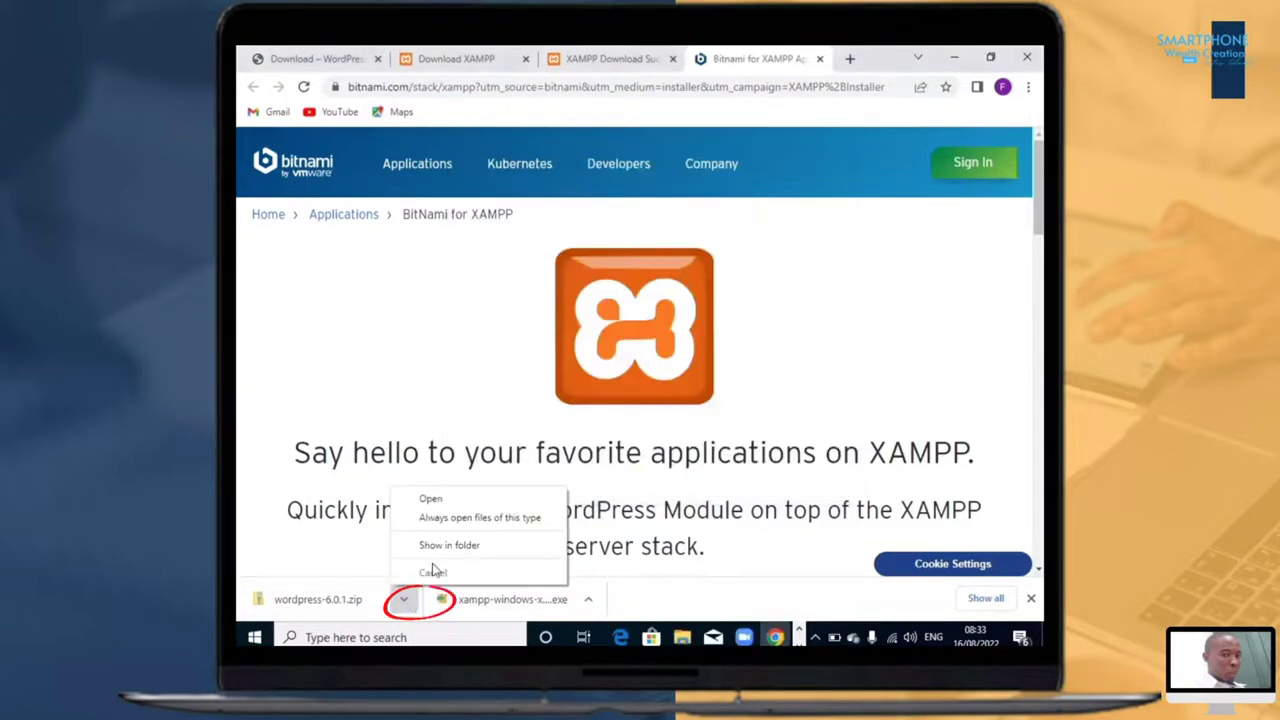
pyautogui.click(440, 546)
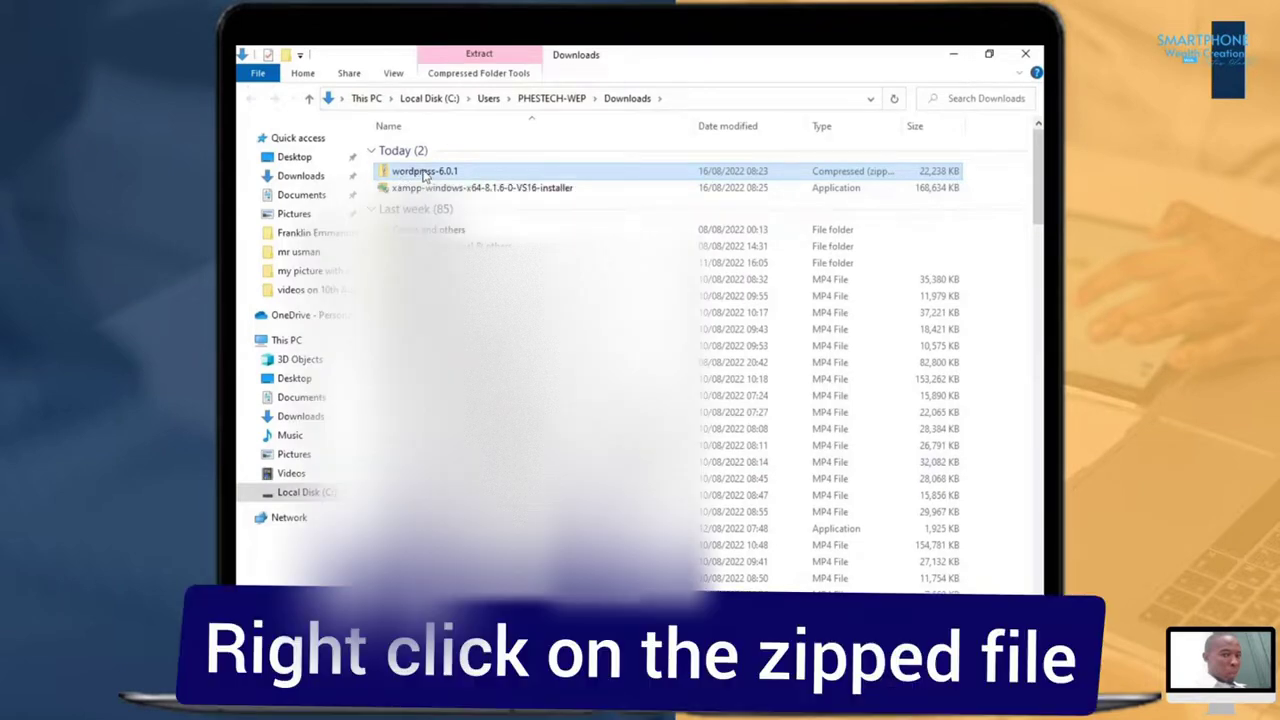
pyautogui.rightClick(424, 172)
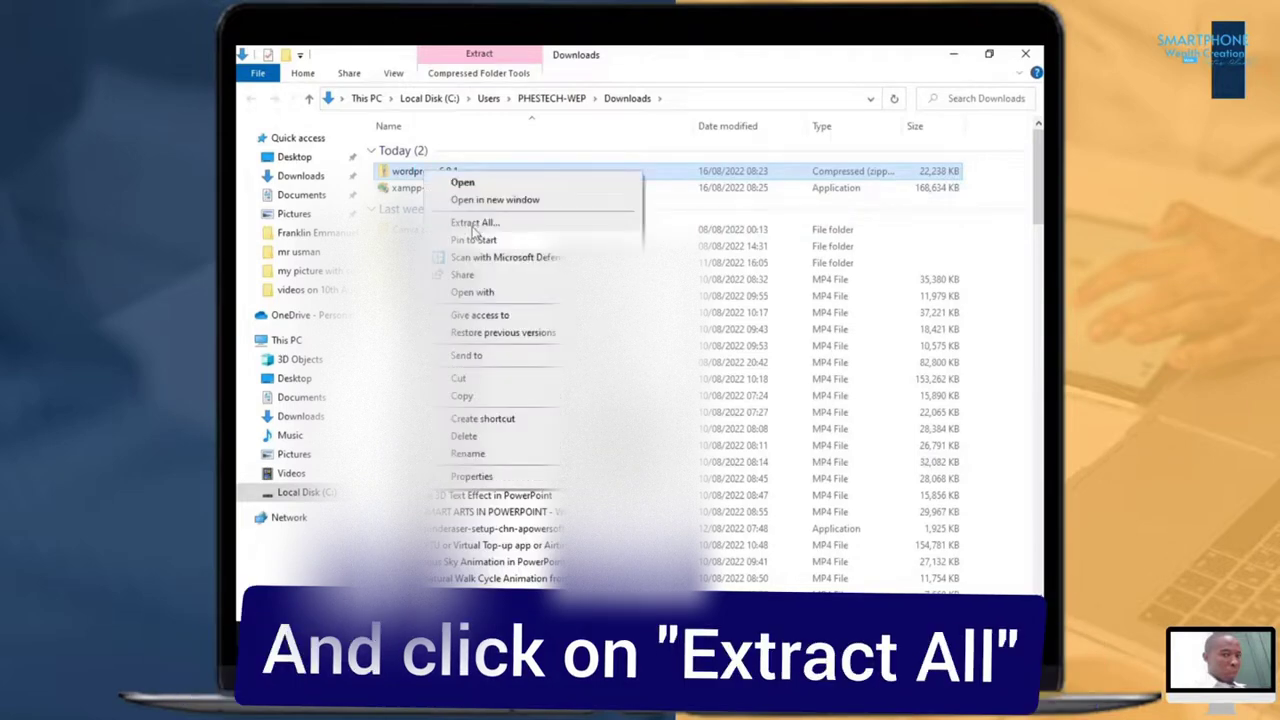
pyautogui.click(473, 226)
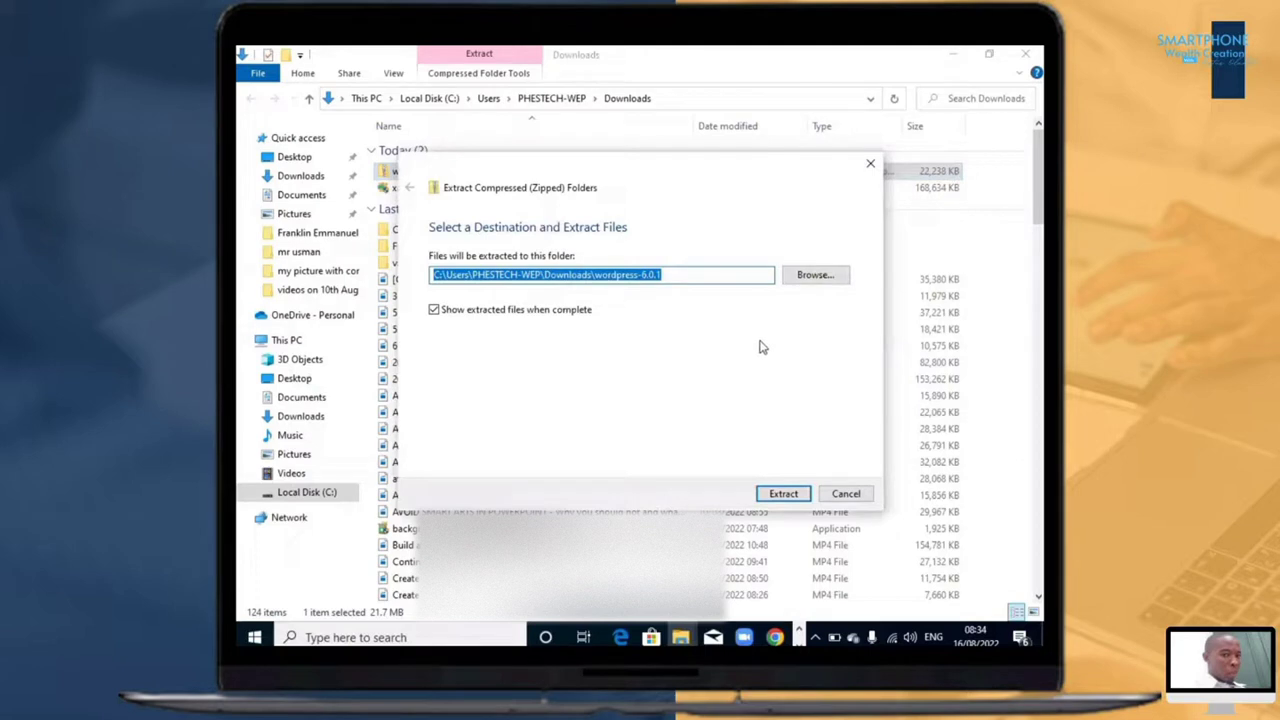
pyautogui.click(783, 496)
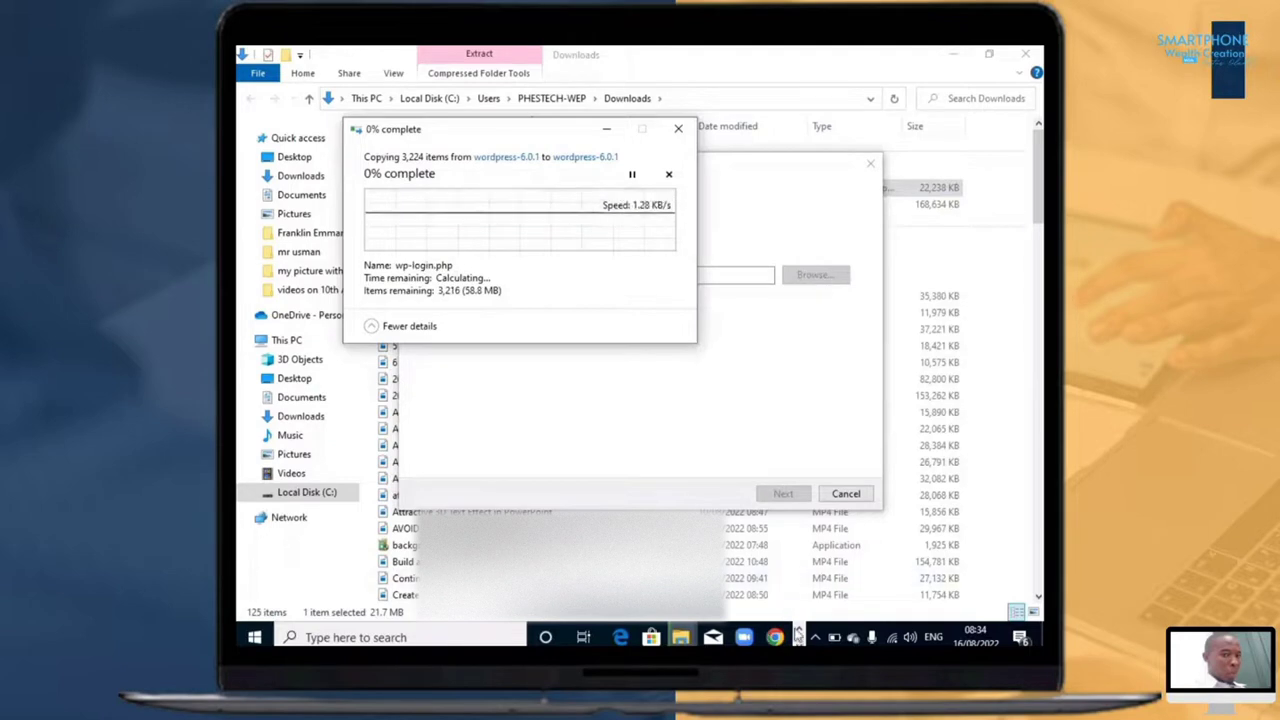
# Step: Check the progress of the XAMPP installation and WordPress extraction, and select the extracted wordpress-6.0.1 folder in Downloads
pyautogui.moveTo(794, 637)
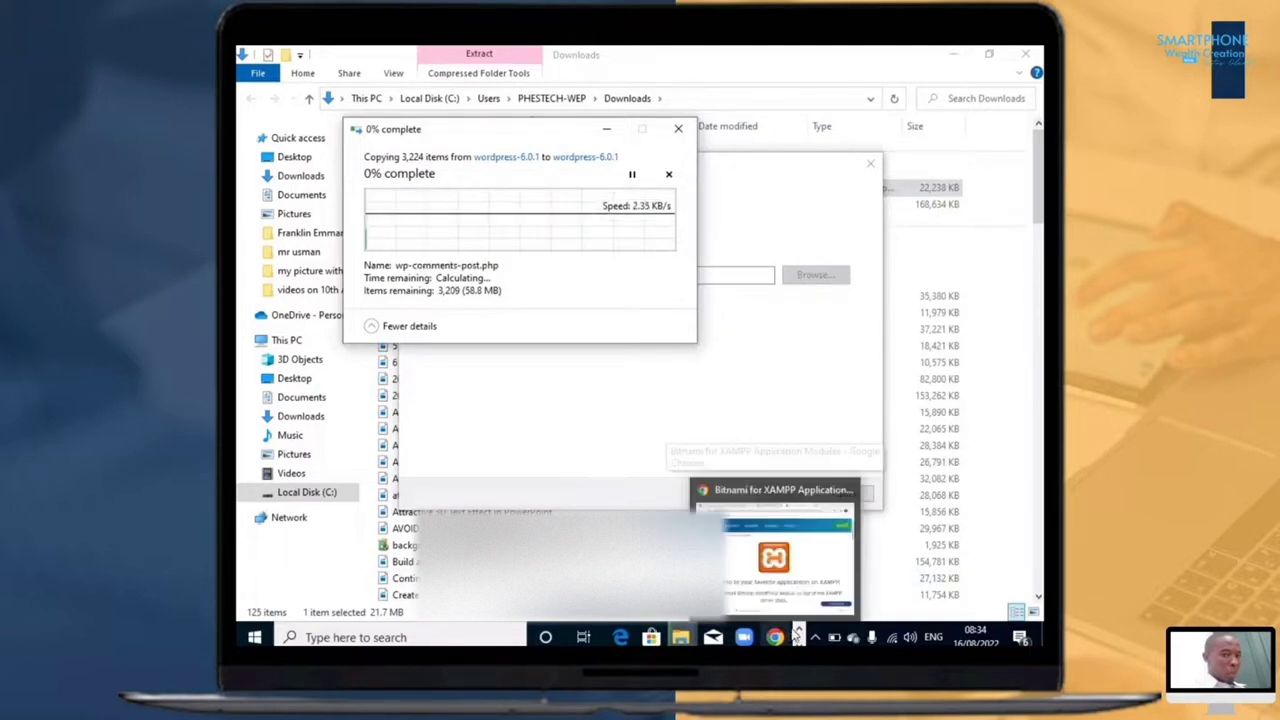
pyautogui.click(788, 572)
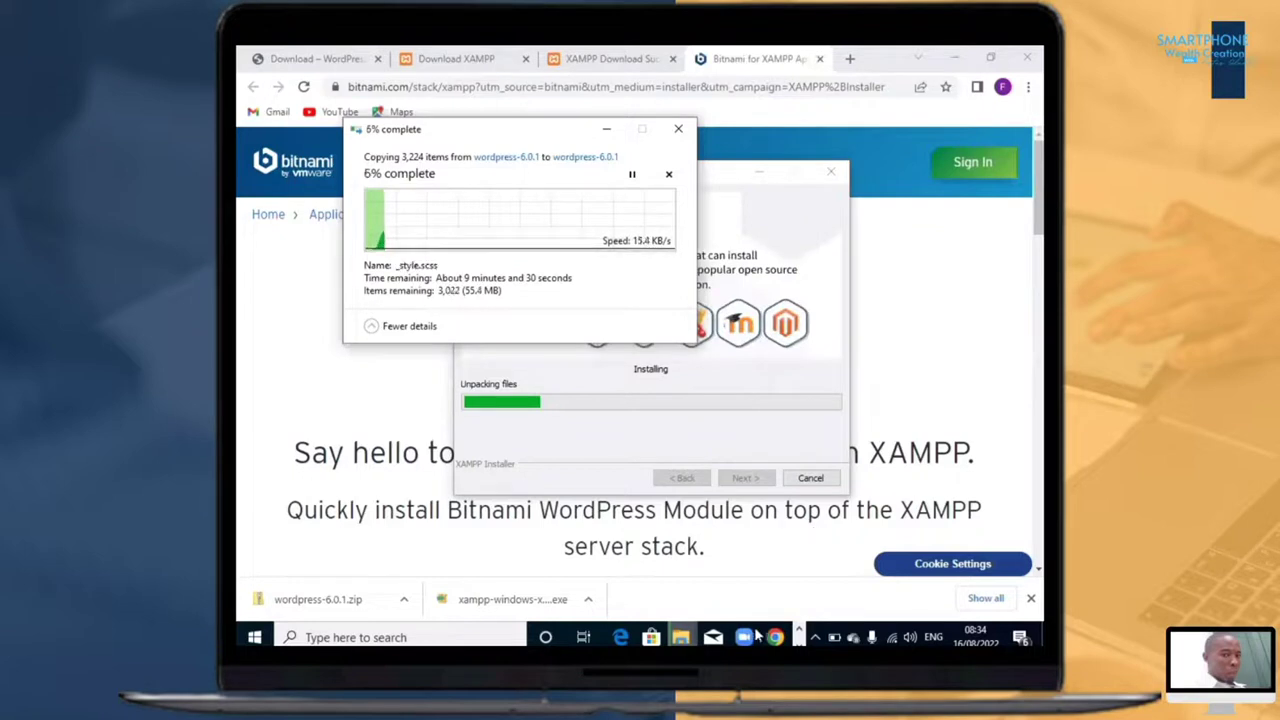
pyautogui.click(684, 636)
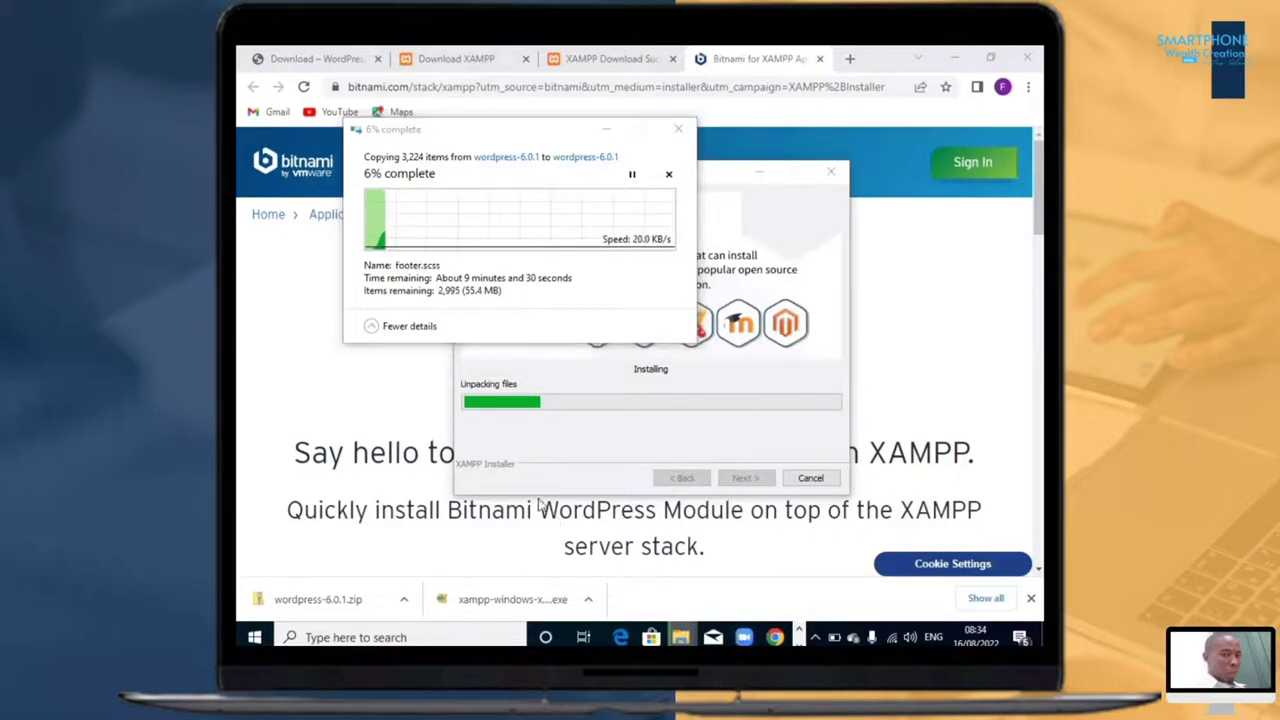
pyautogui.click(700, 550)
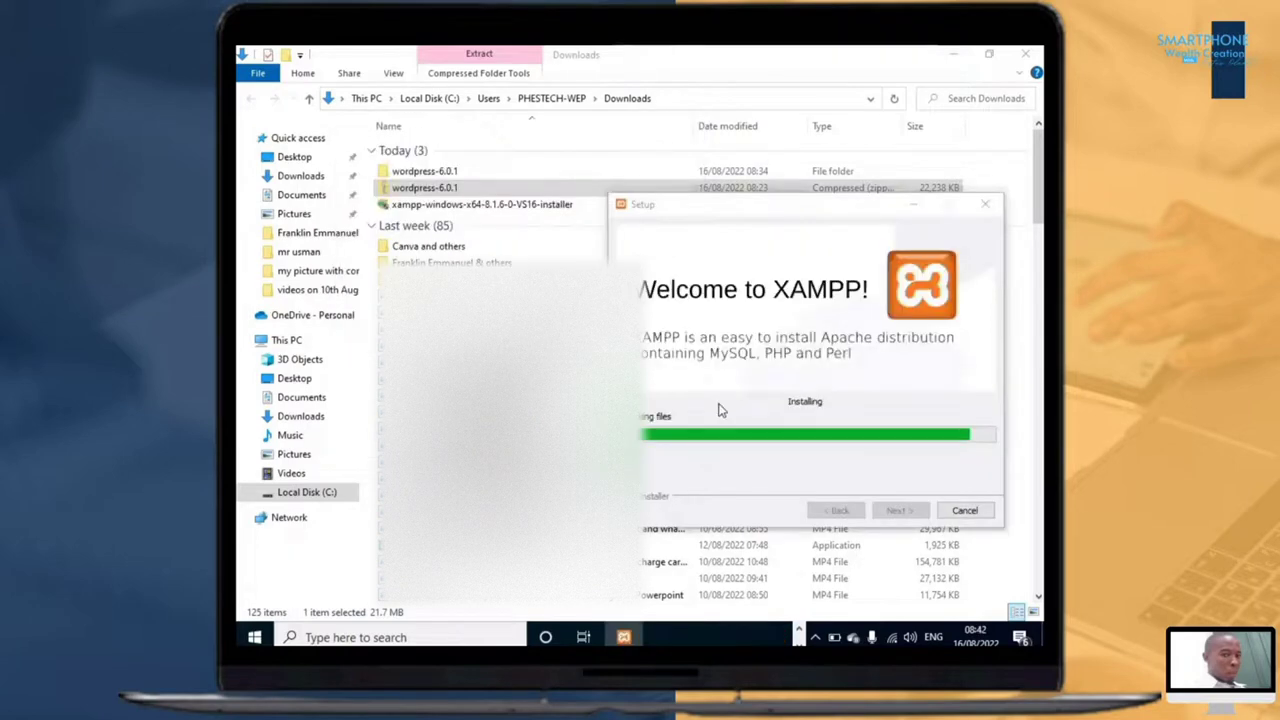
pyautogui.click(486, 174)
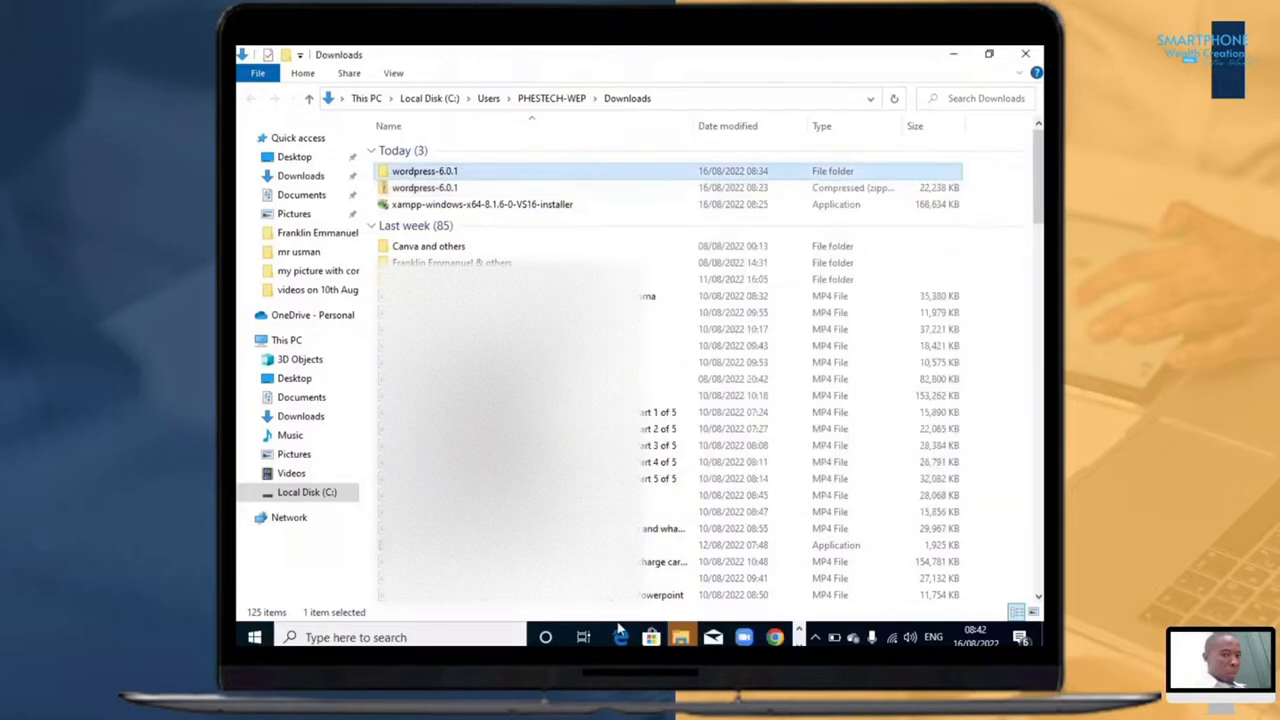
# Step: Look through the WordPress files inside the extracted wordpress-6.0.1 folder, return to Downloads and select the wordpress-6.0.1 zip
pyautogui.click(686, 631)
pyautogui.click(726, 591)
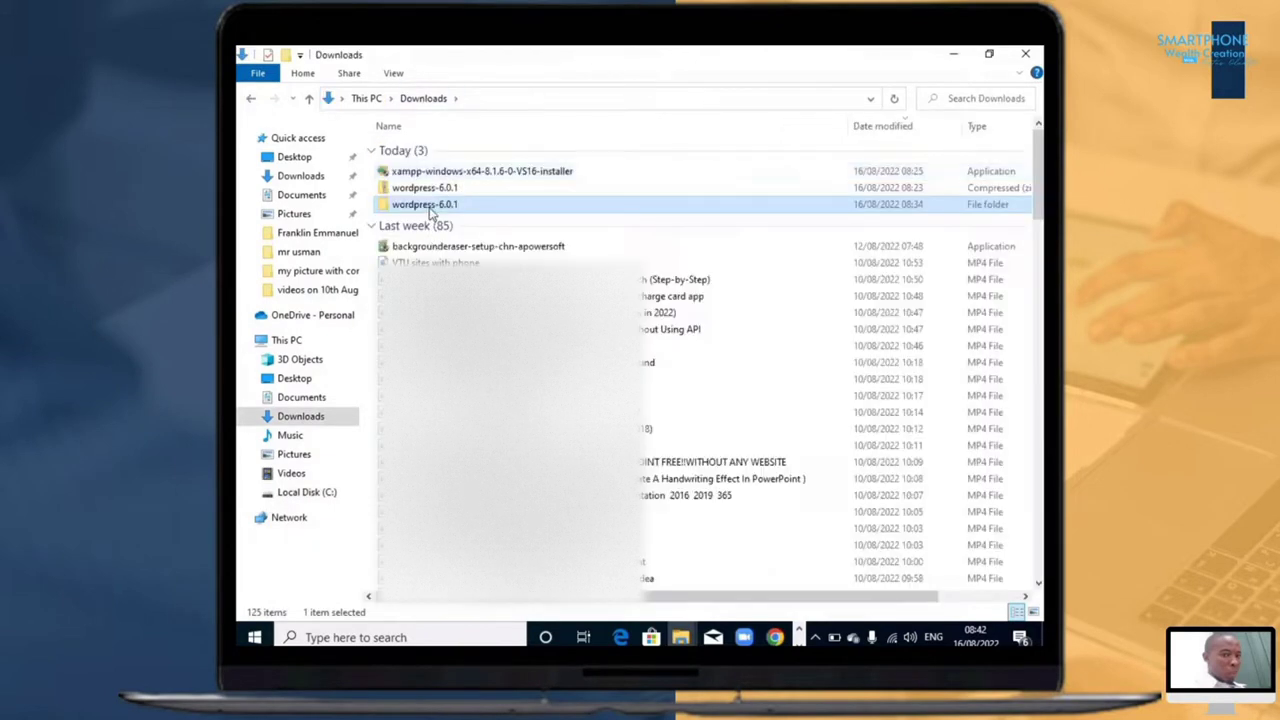
pyautogui.doubleClick(430, 208)
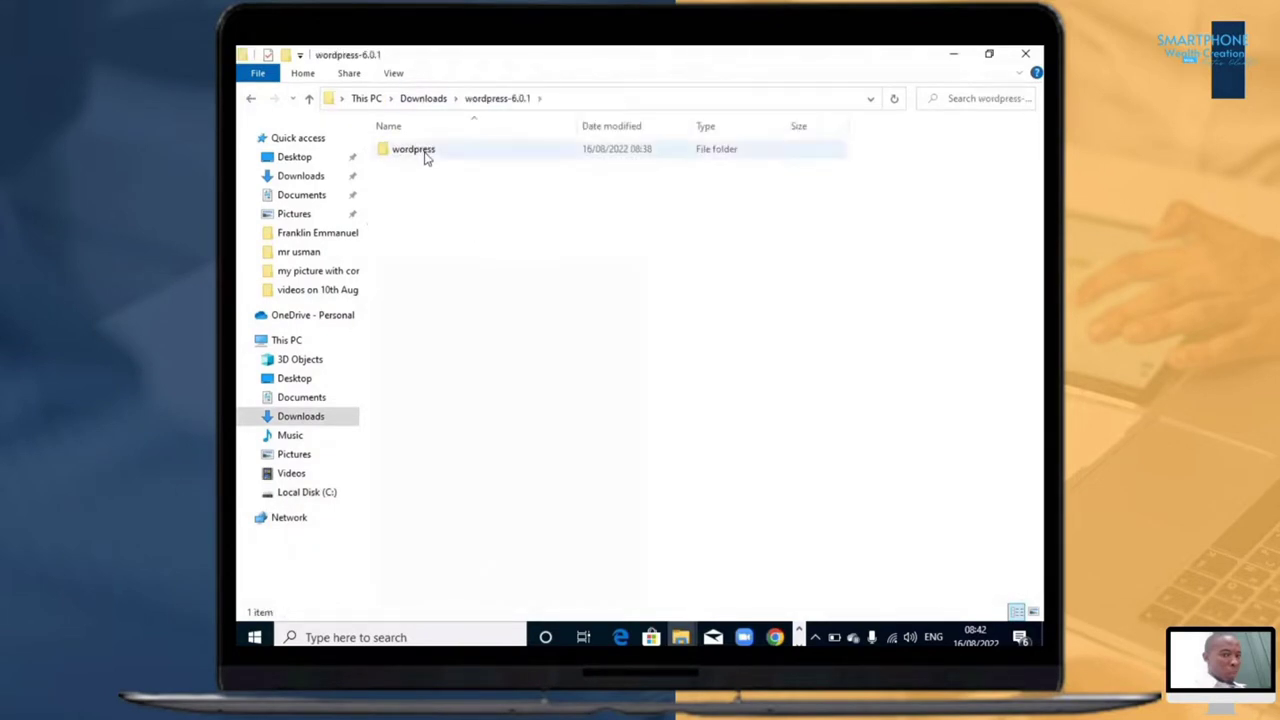
pyautogui.press('Return')
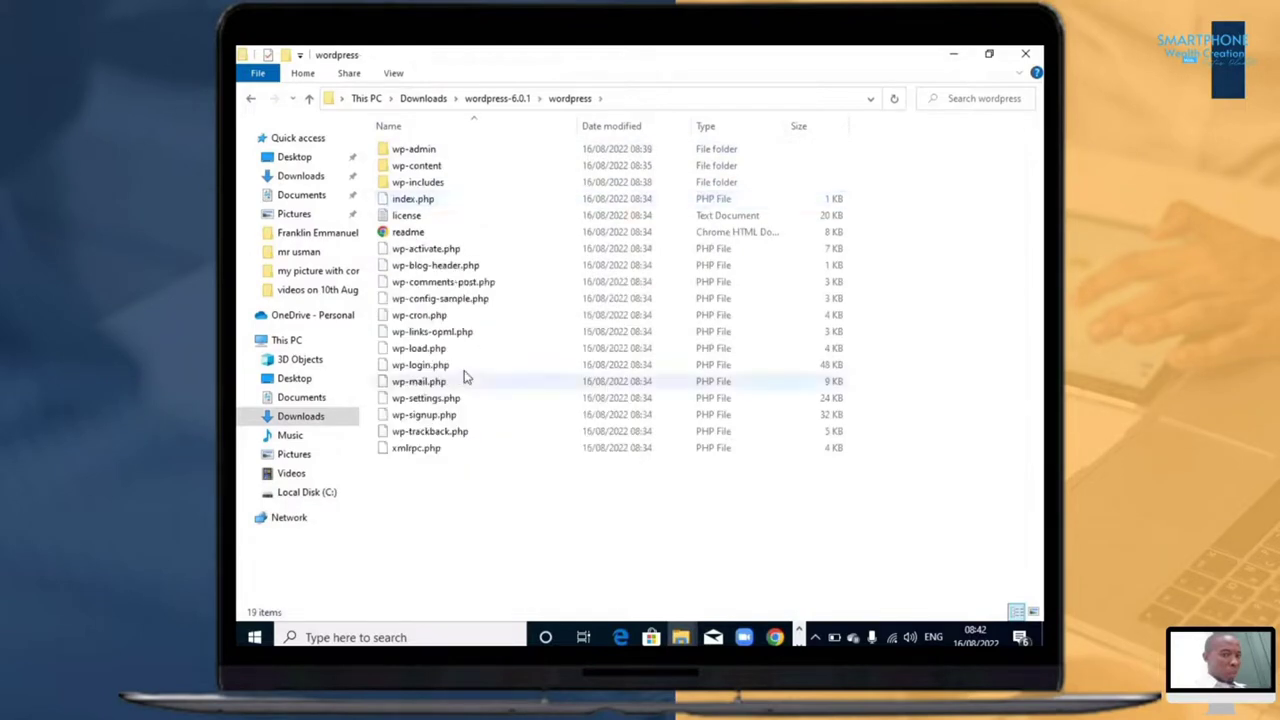
pyautogui.press('BackSpace')
pyautogui.press('BackSpace')
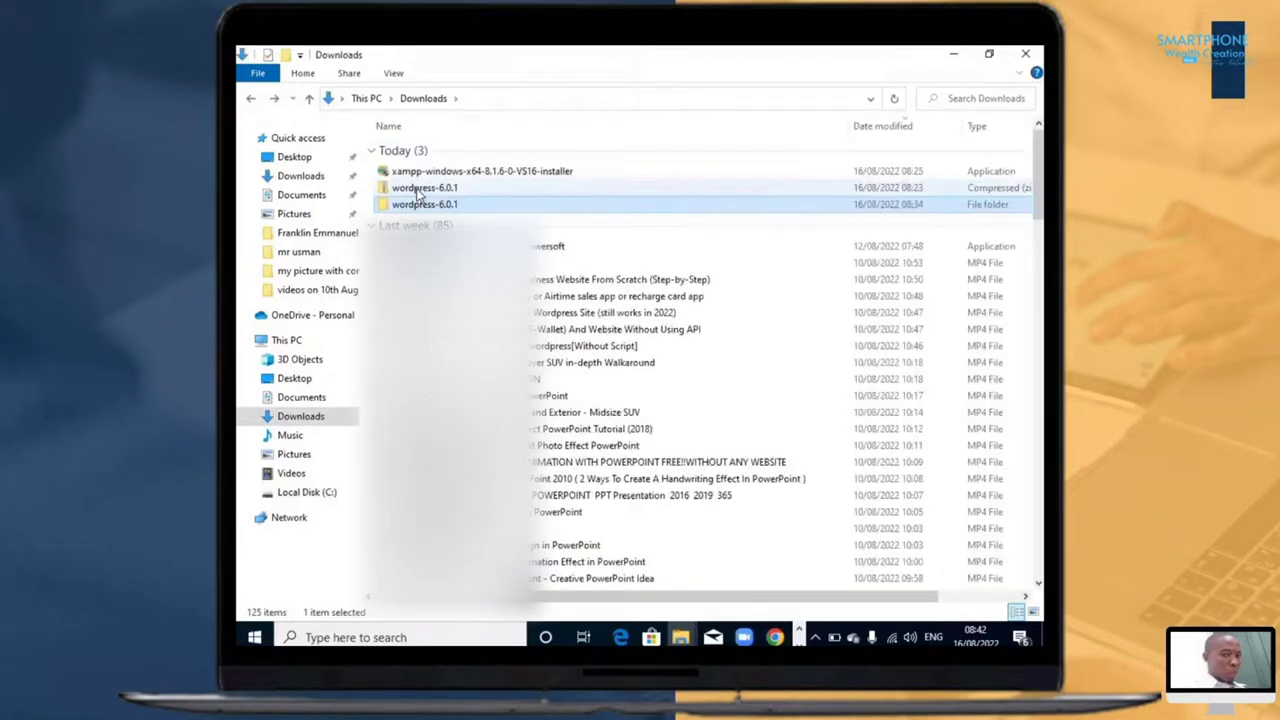
pyautogui.click(420, 189)
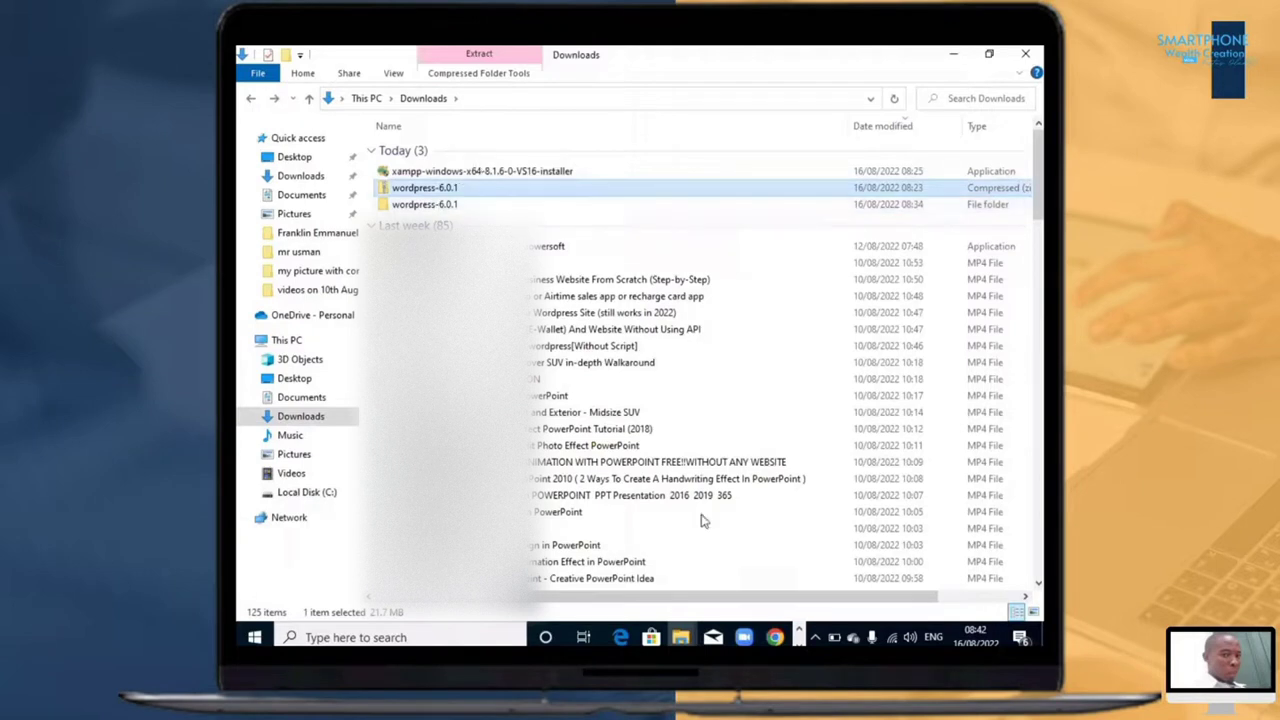
# Step: Allow Apache HTTP Server through the Windows firewall and finish the XAMPP setup with the option to start the Control Panel left on
pyautogui.click(798, 642)
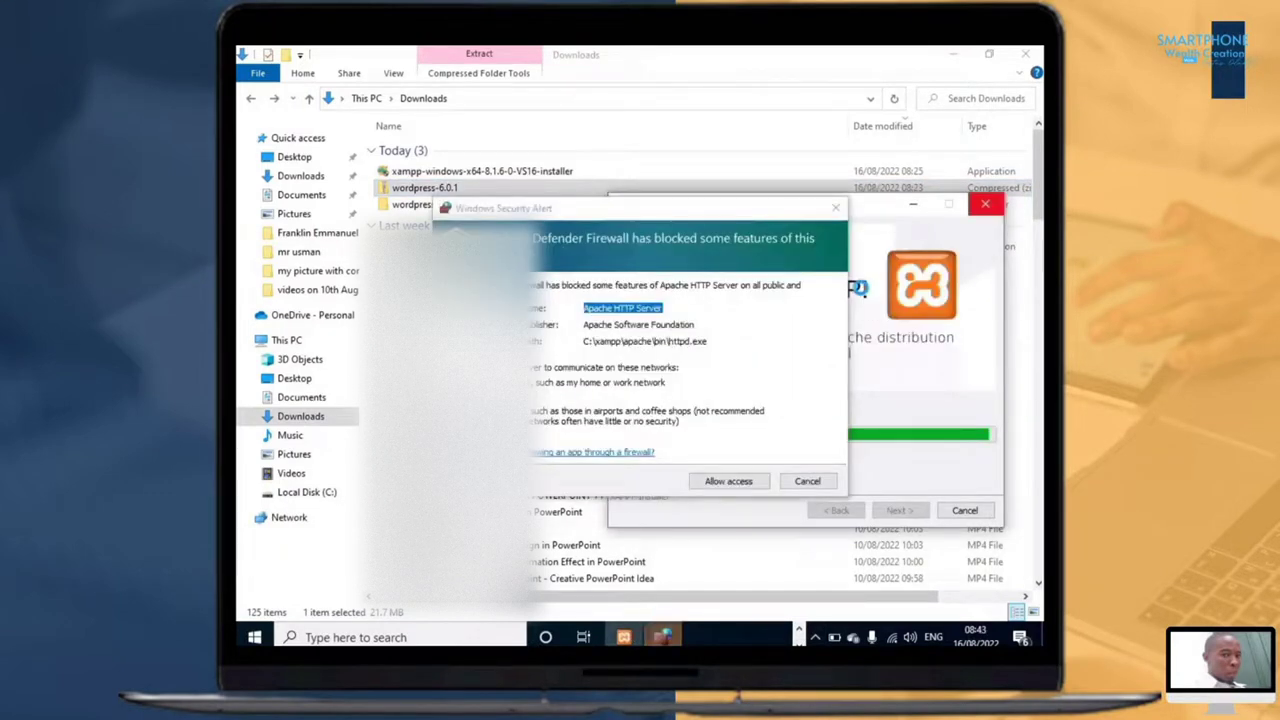
pyautogui.click(726, 484)
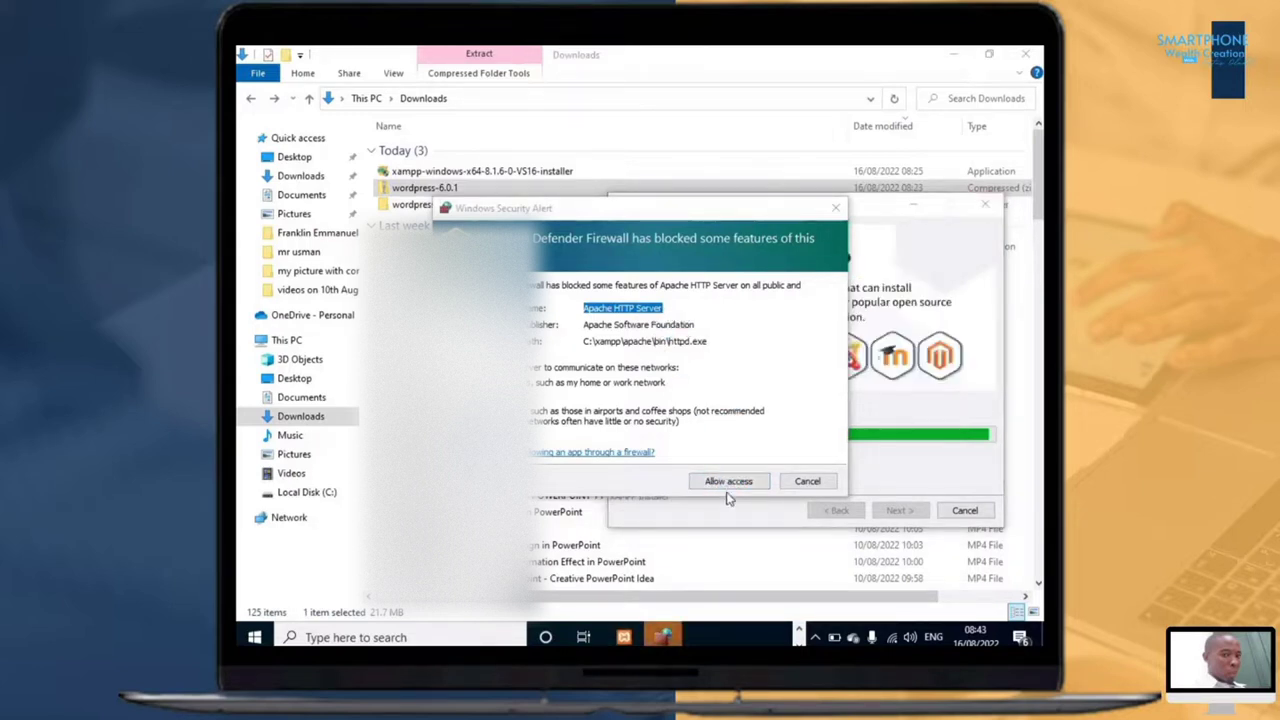
pyautogui.click(728, 484)
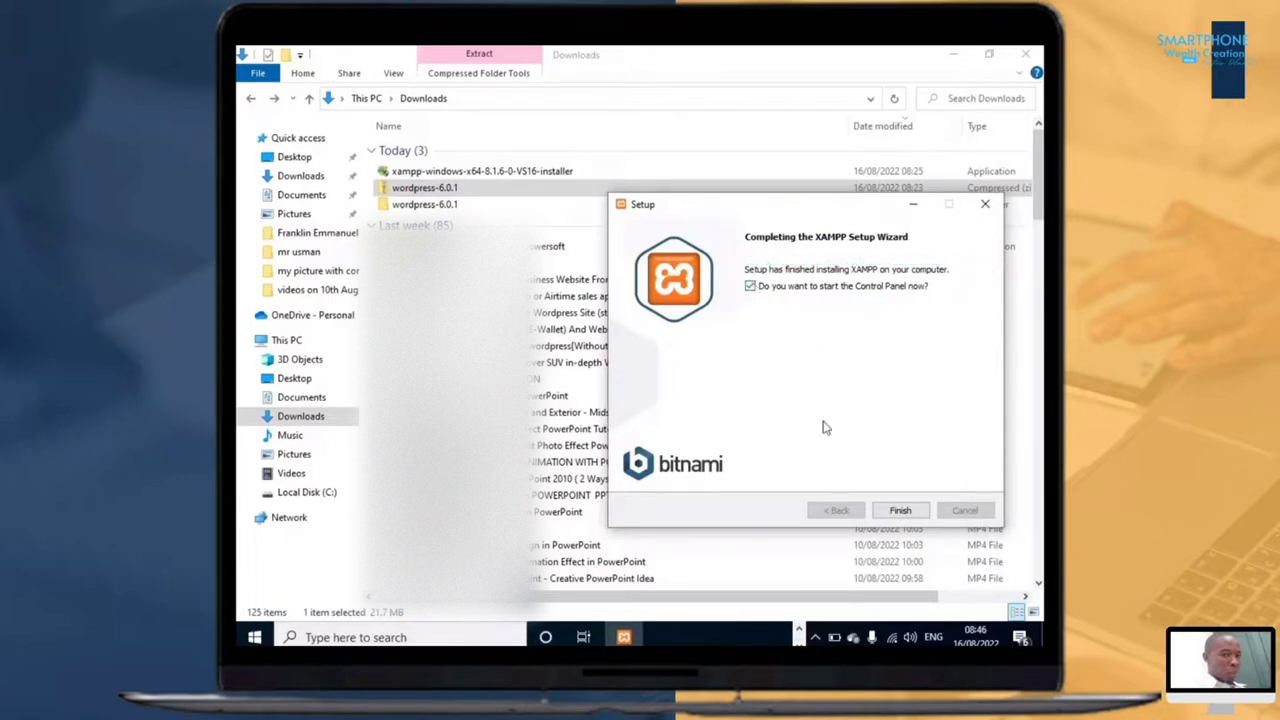
pyautogui.click(900, 512)
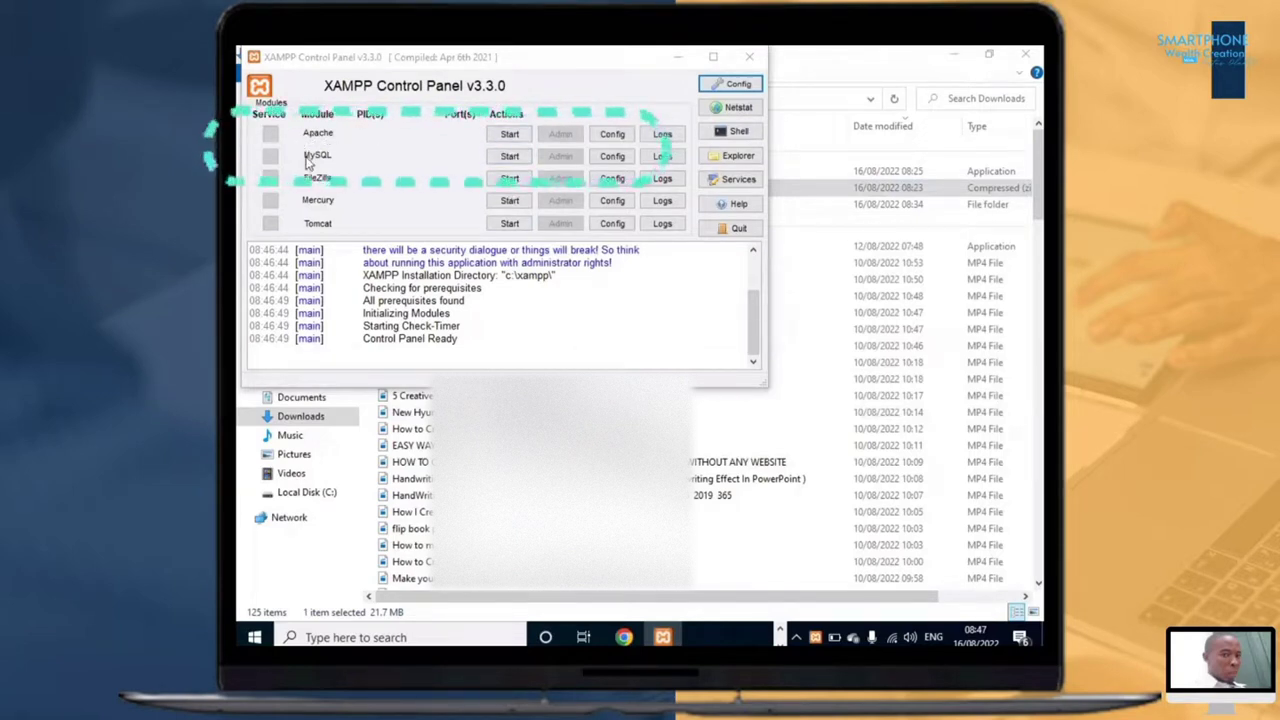
# Step: Start the Apache and MySQL modules and allow mysqld through the Windows firewall
pyautogui.click(509, 134)
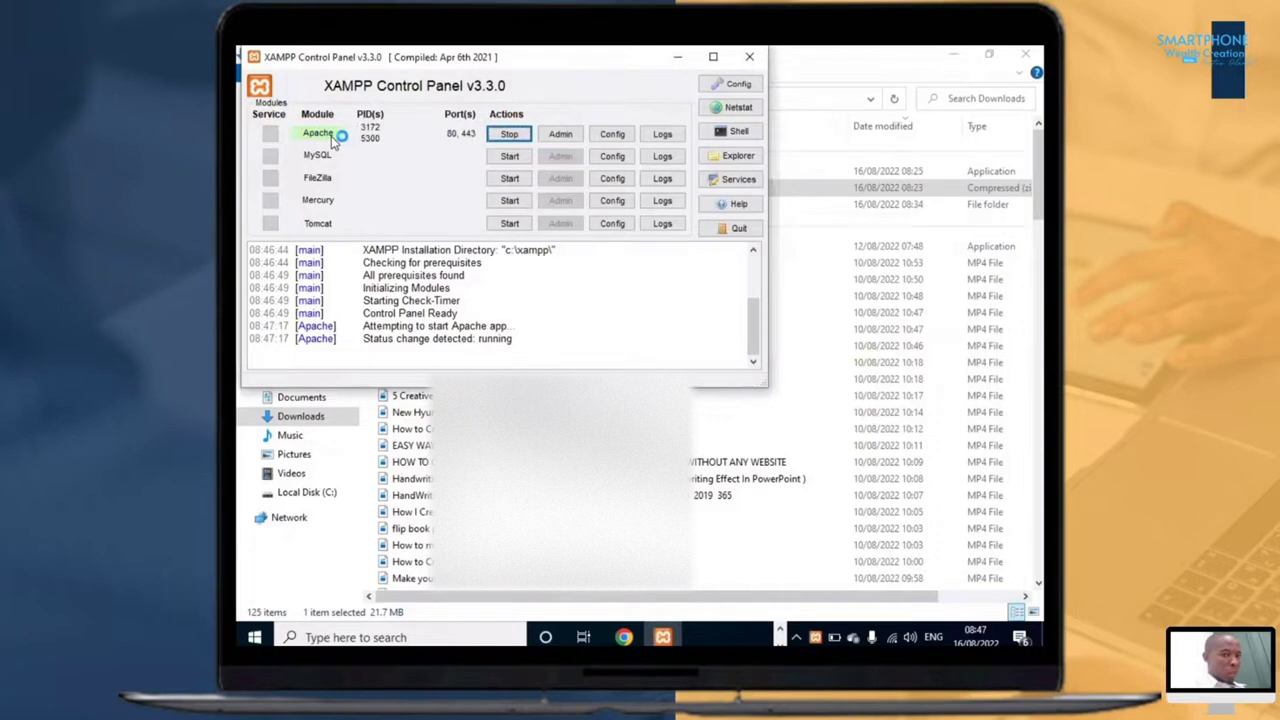
pyautogui.click(509, 156)
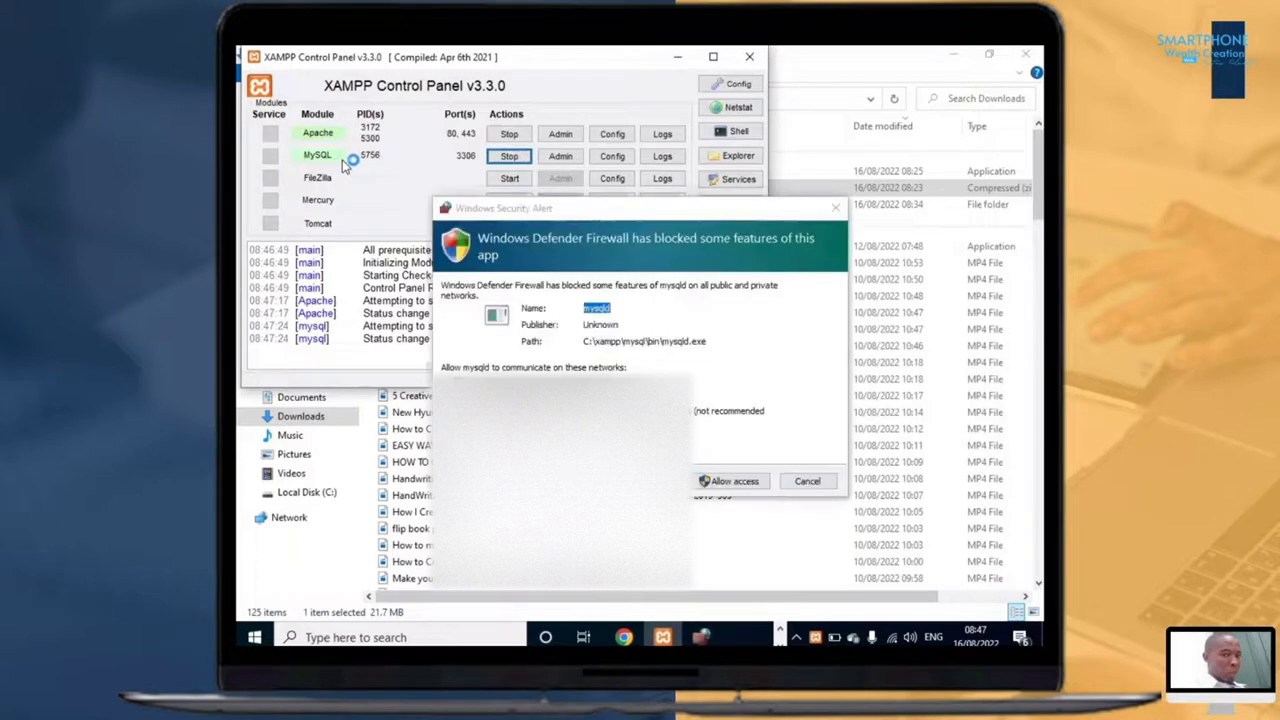
pyautogui.click(735, 482)
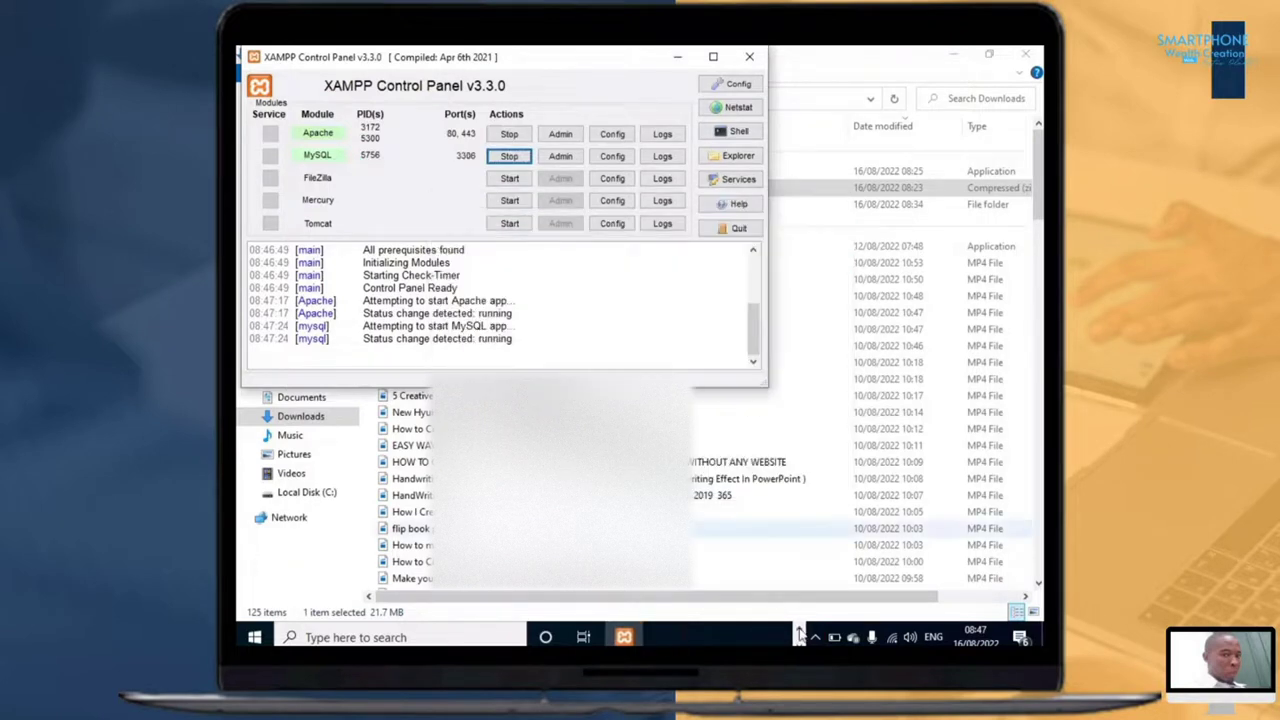
# Step: Switch to Chrome, close the Bitnami page and open localhost/phpmyadmin/
pyautogui.click(798, 632)
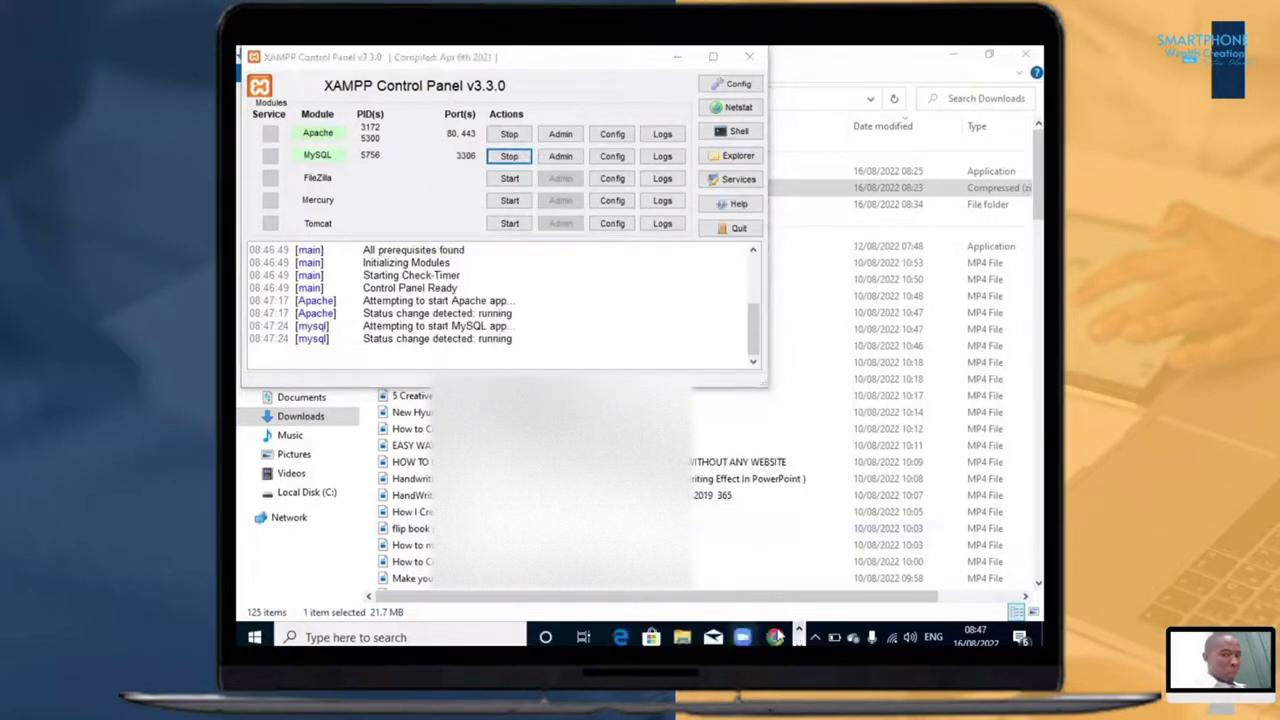
pyautogui.click(774, 637)
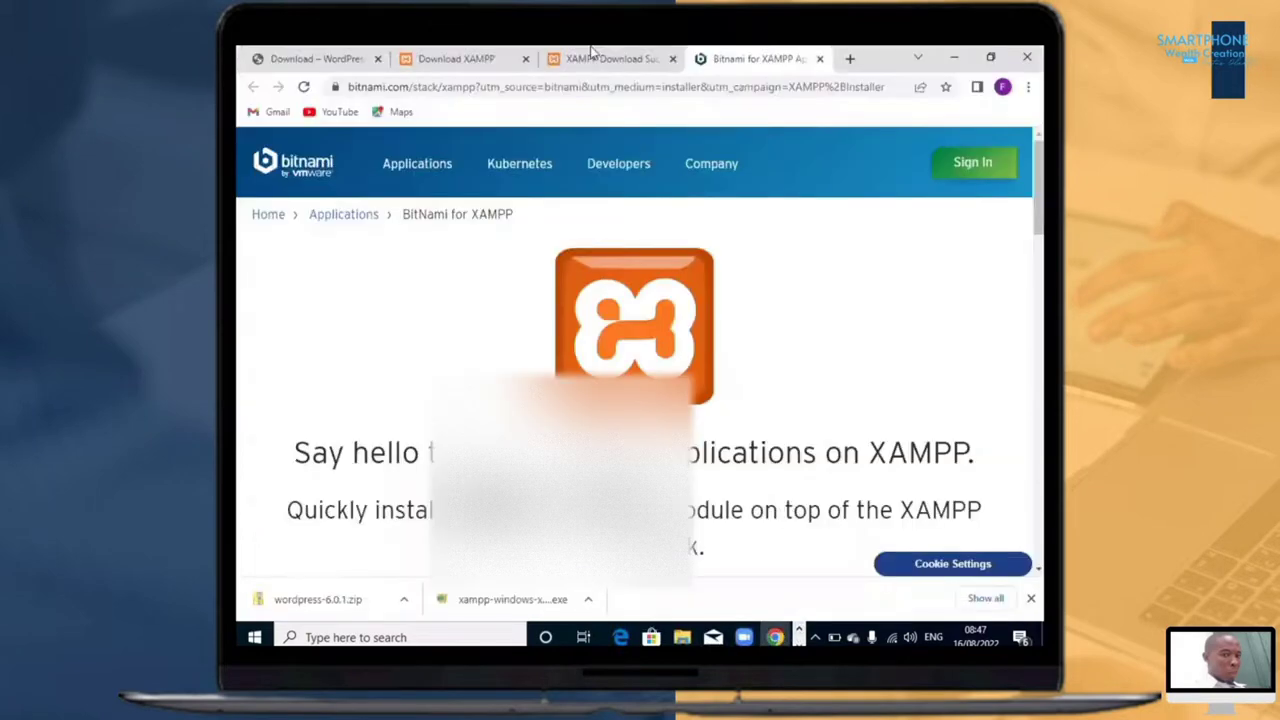
pyautogui.click(820, 59)
pyautogui.write('local')
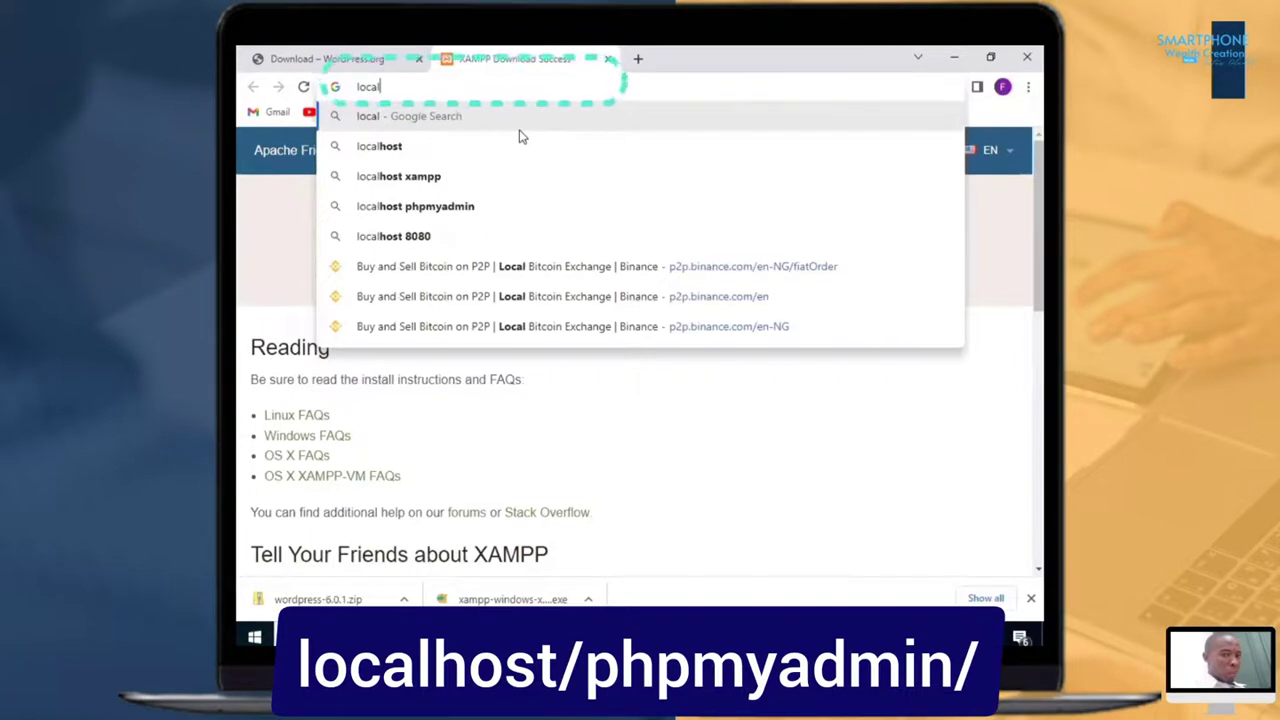
pyautogui.write('host')
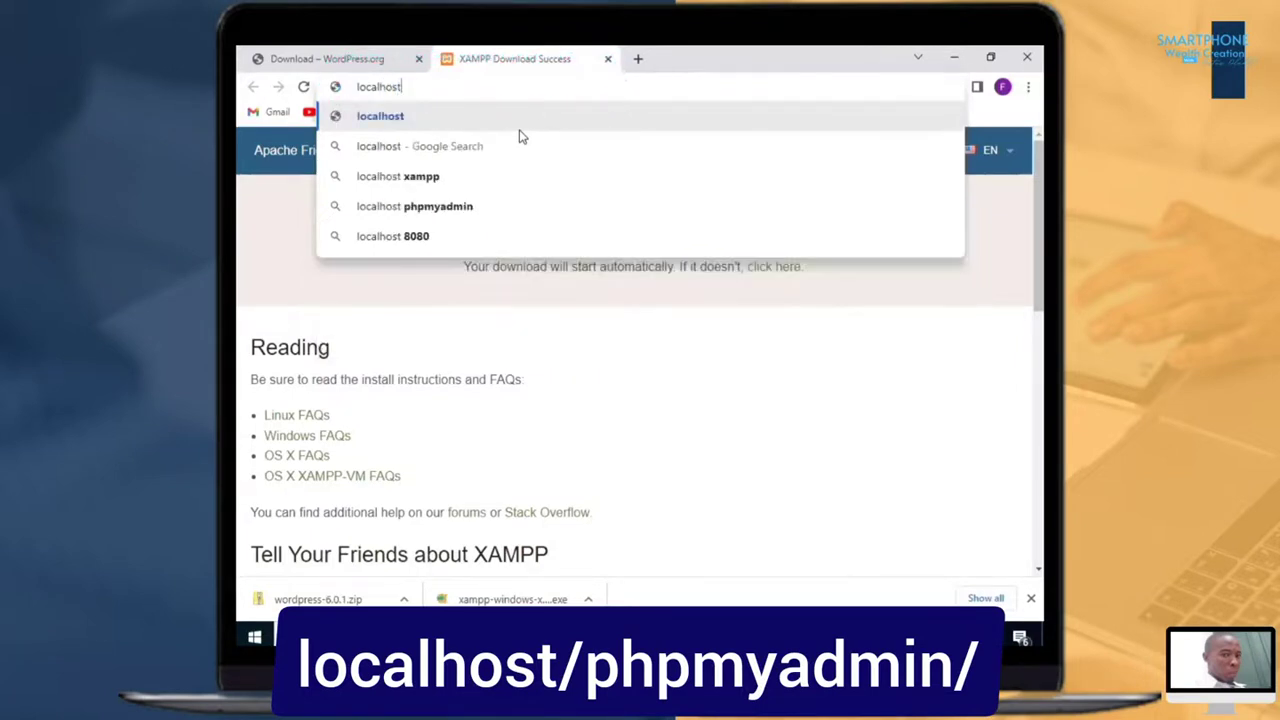
pyautogui.write('/ph')
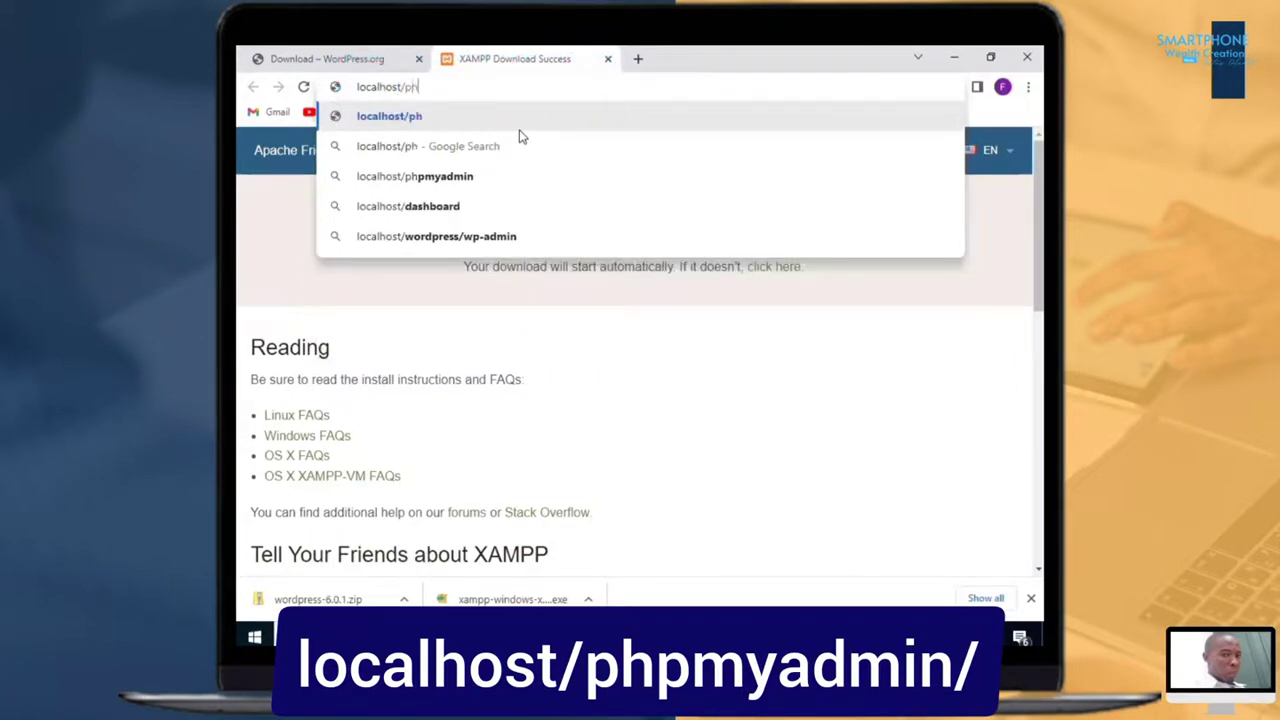
pyautogui.write('pmyadmin/')
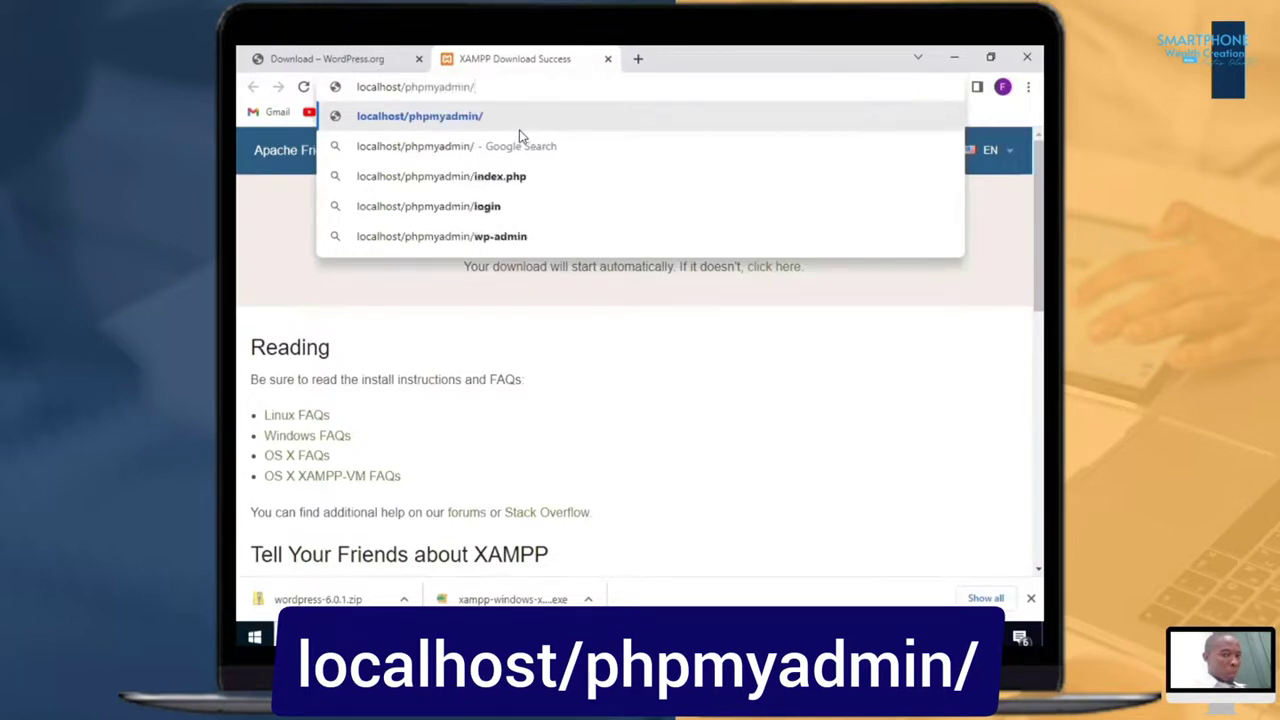
pyautogui.press('Return')
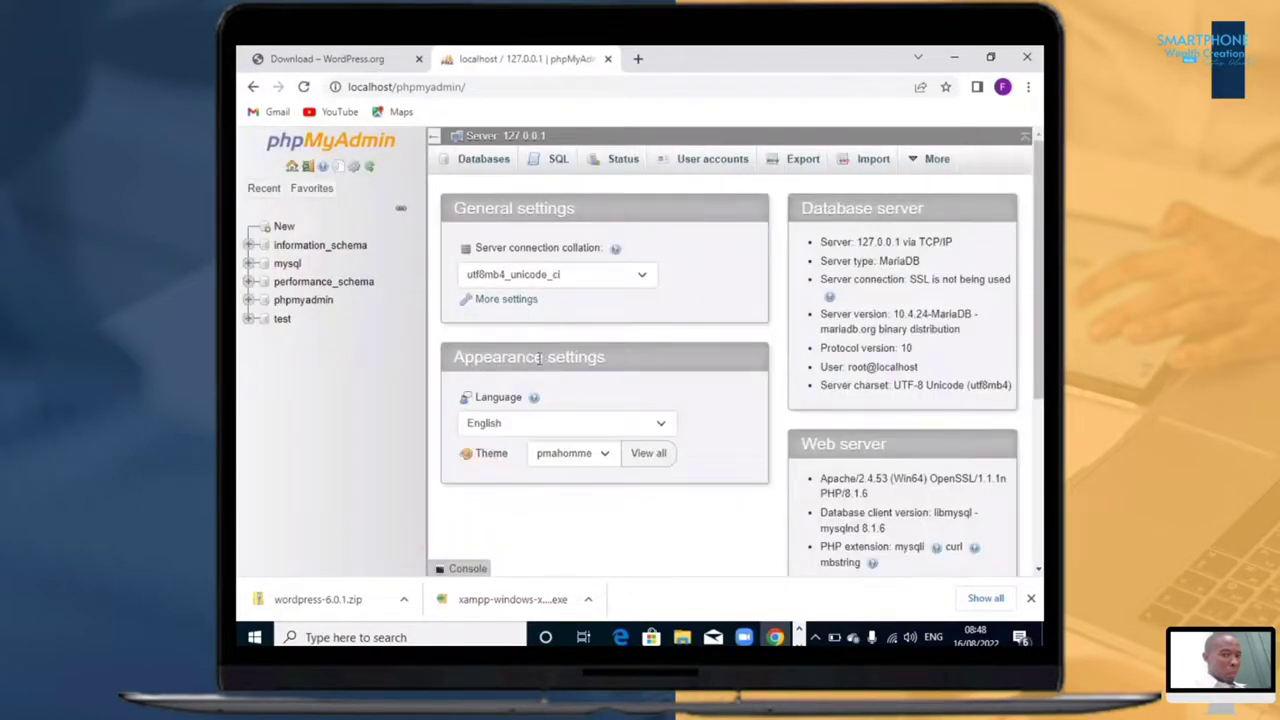
# Step: In a new File Explorer window, create a folder named pointzmedia in C:\xampp\htdocs and open it
pyautogui.press('super+e')
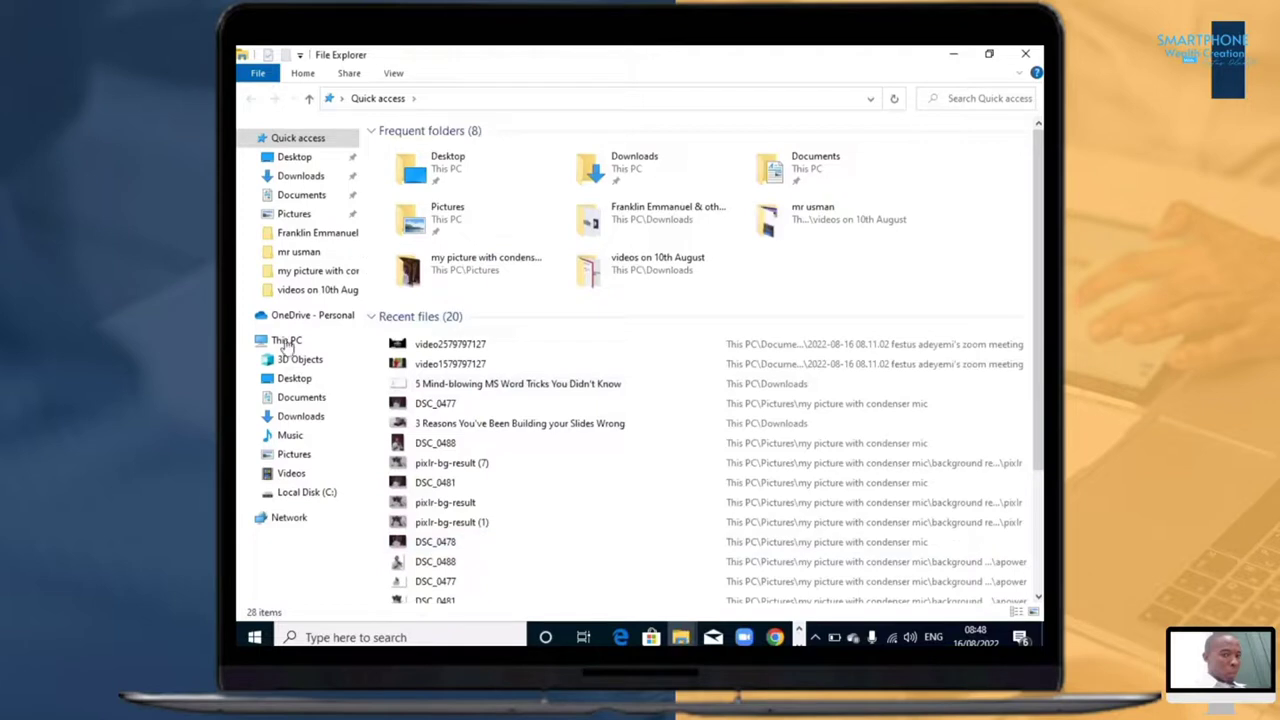
pyautogui.click(287, 341)
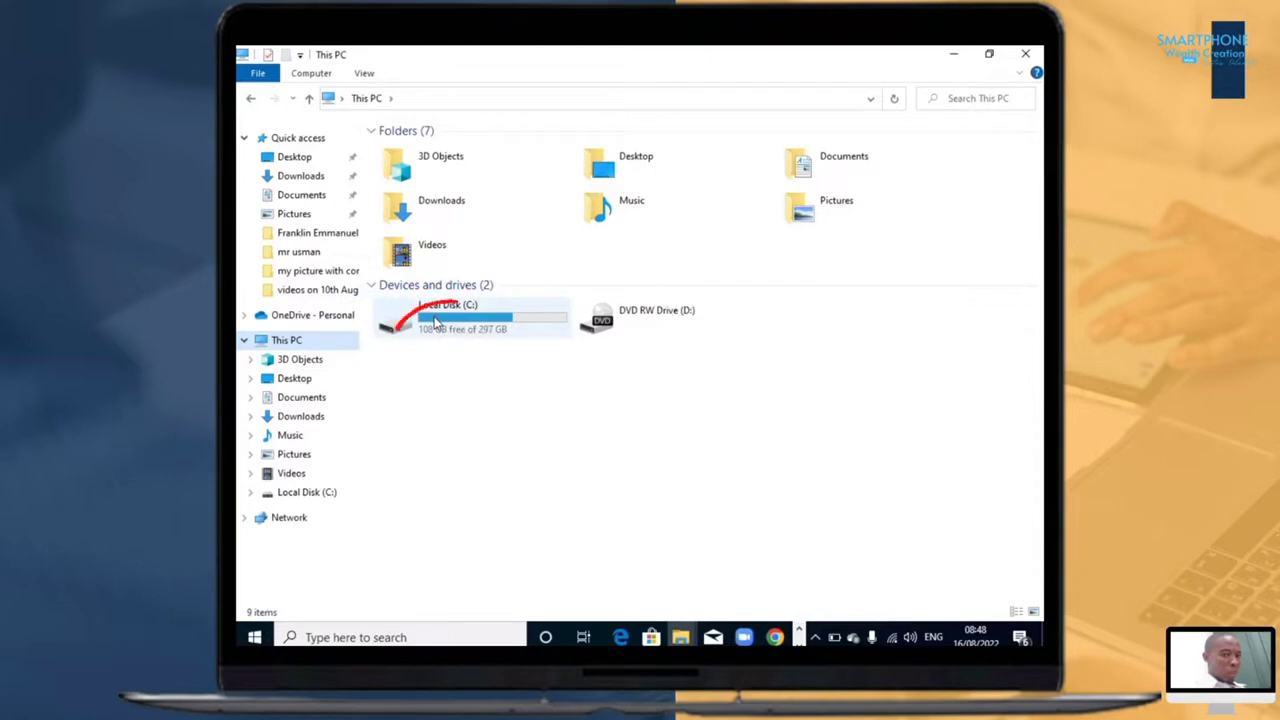
pyautogui.click(436, 322)
pyautogui.doubleClick(436, 322)
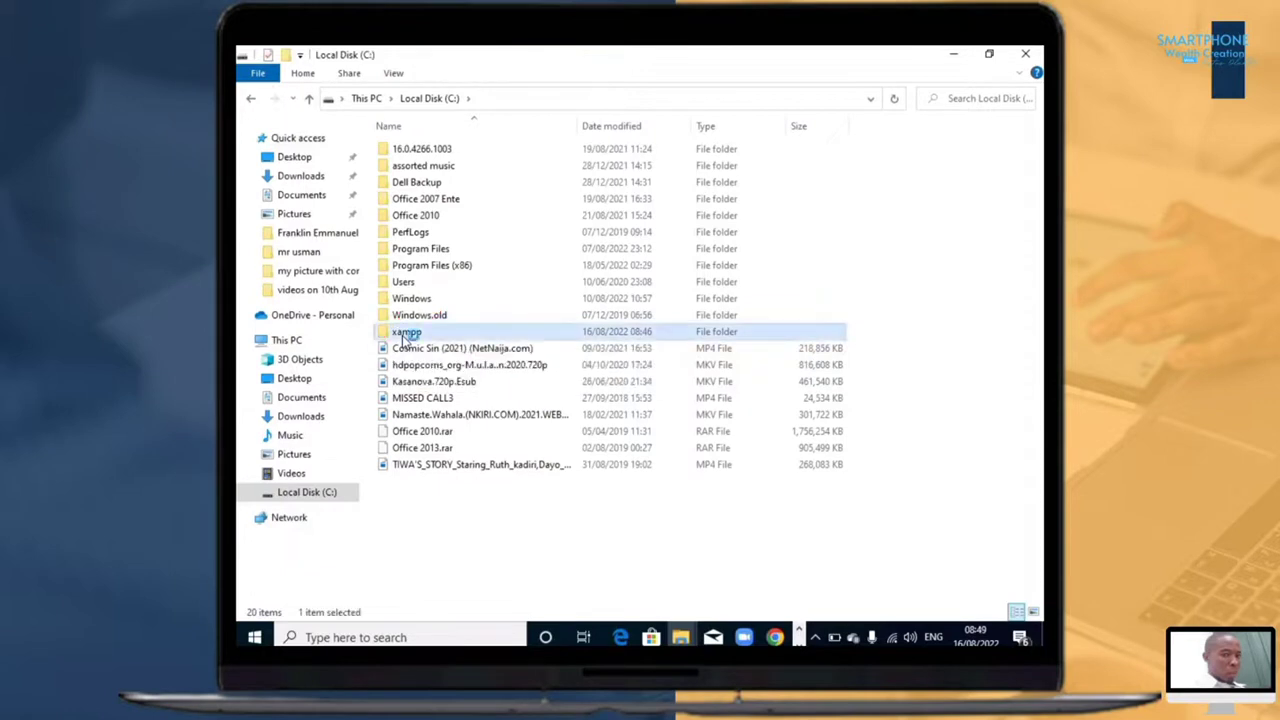
pyautogui.doubleClick(405, 334)
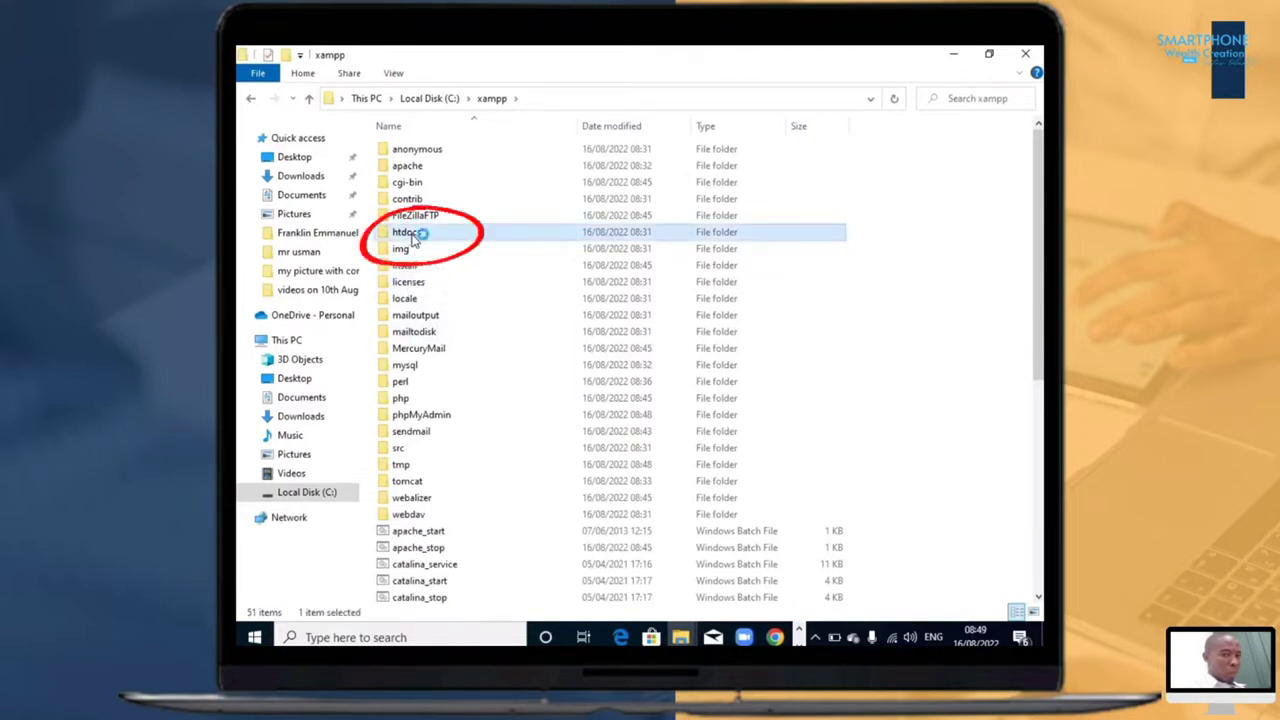
pyautogui.doubleClick(407, 233)
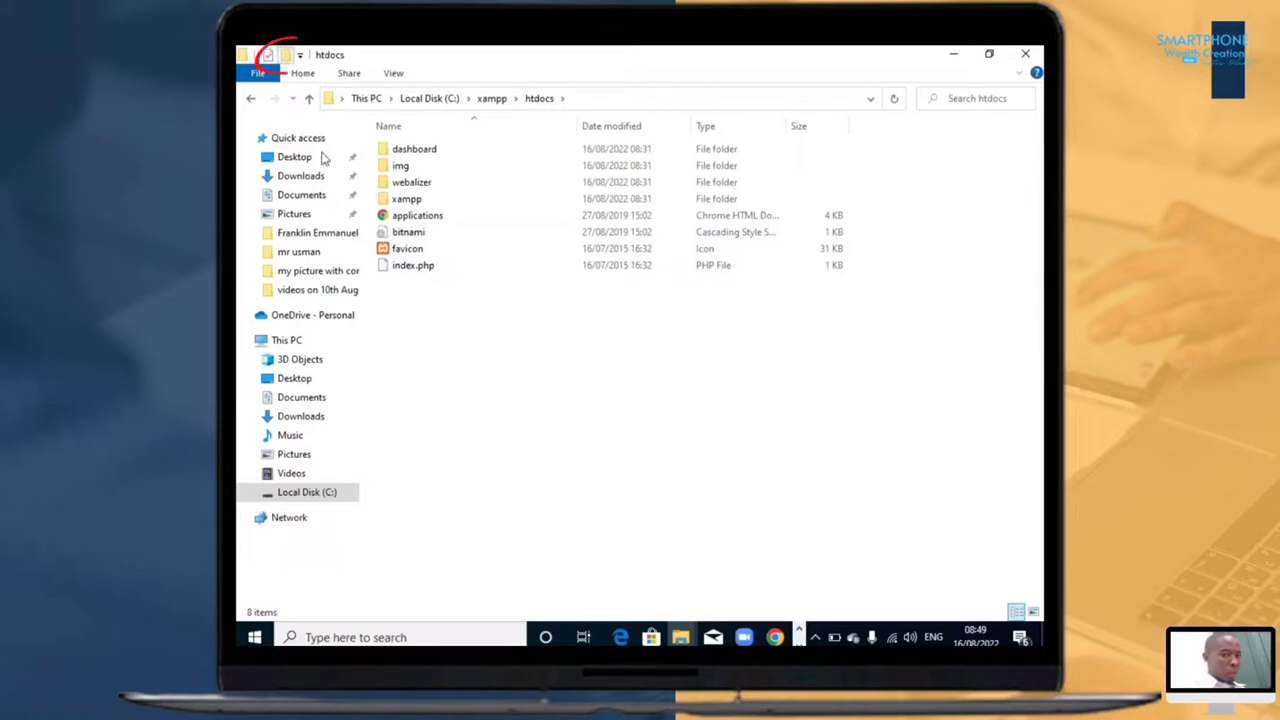
pyautogui.hotkey('ctrl', 'shift', 'n')
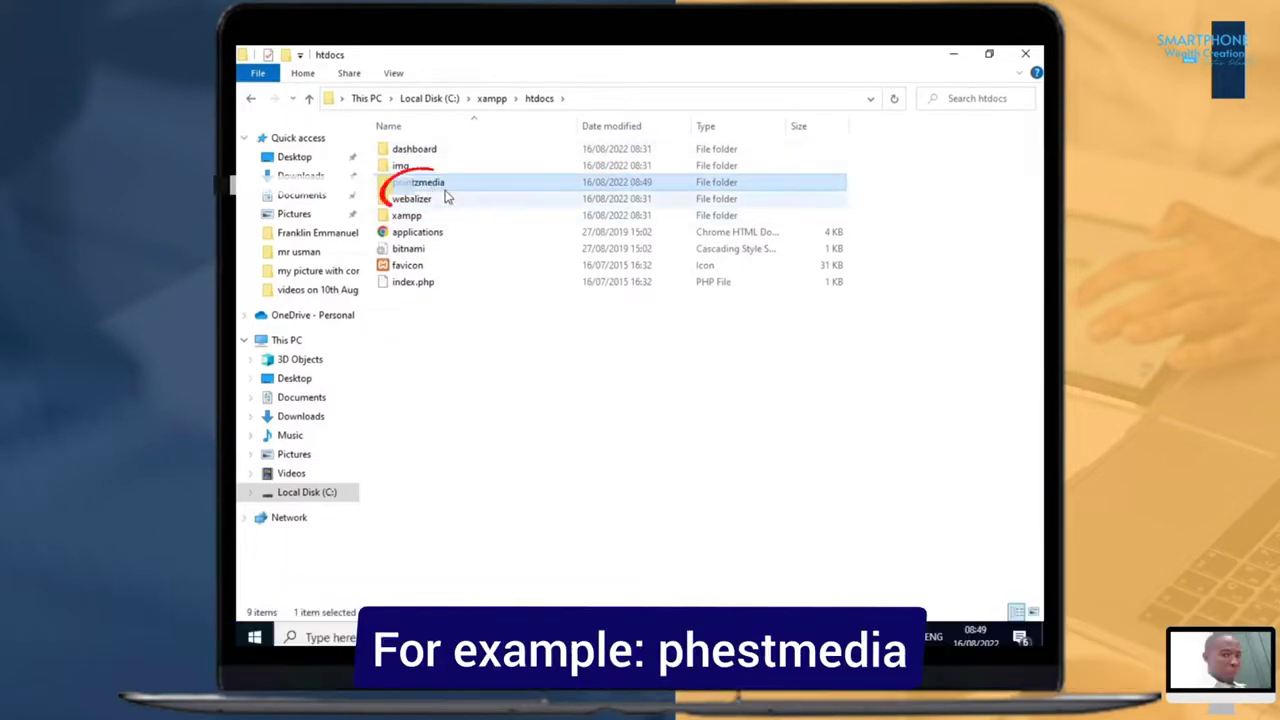
pyautogui.doubleClick(443, 183)
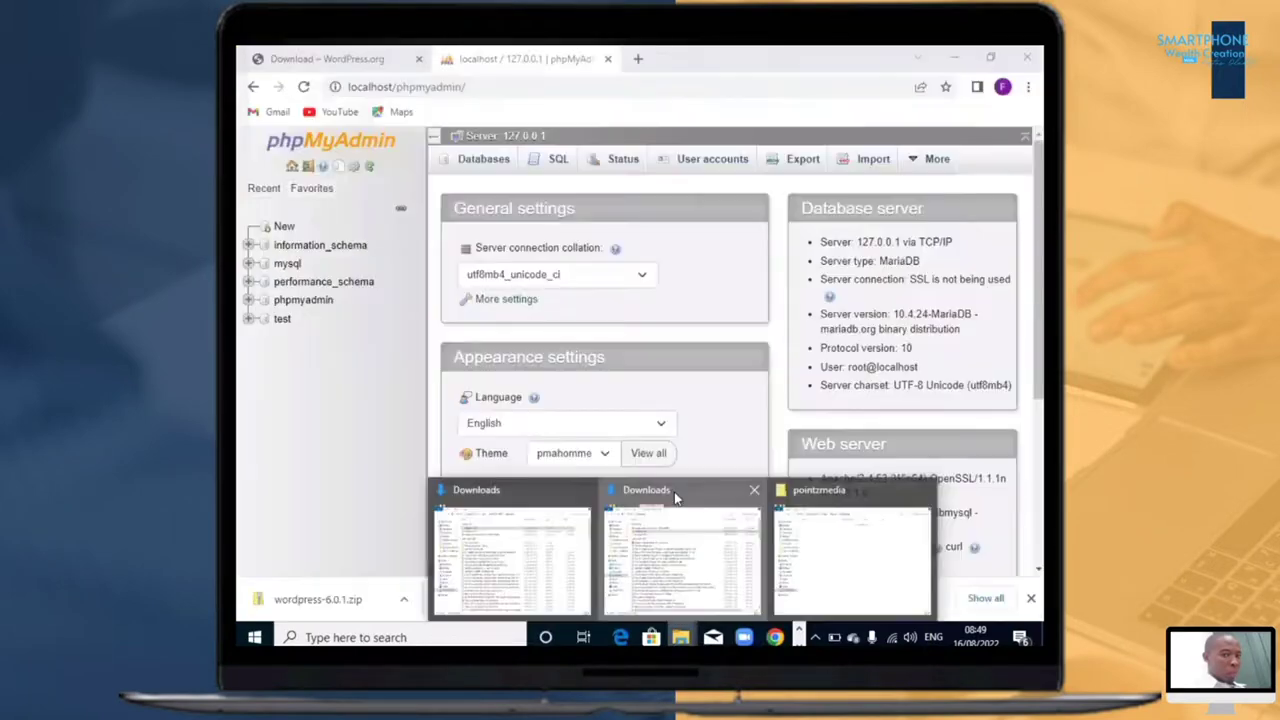
# Step: Select and copy all contents of the wordpress folder inside the extracted wordpress-6.0.1 folder in Downloads
pyautogui.click(674, 491)
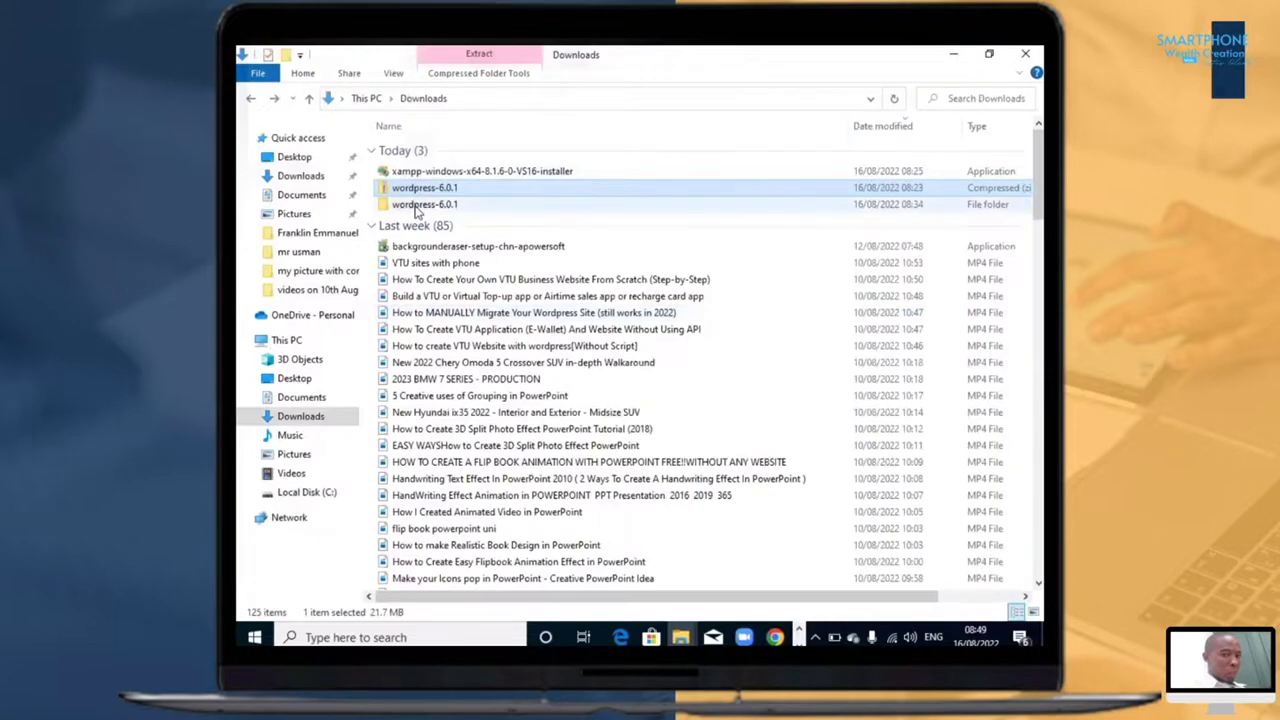
pyautogui.doubleClick(420, 205)
pyautogui.click(431, 153)
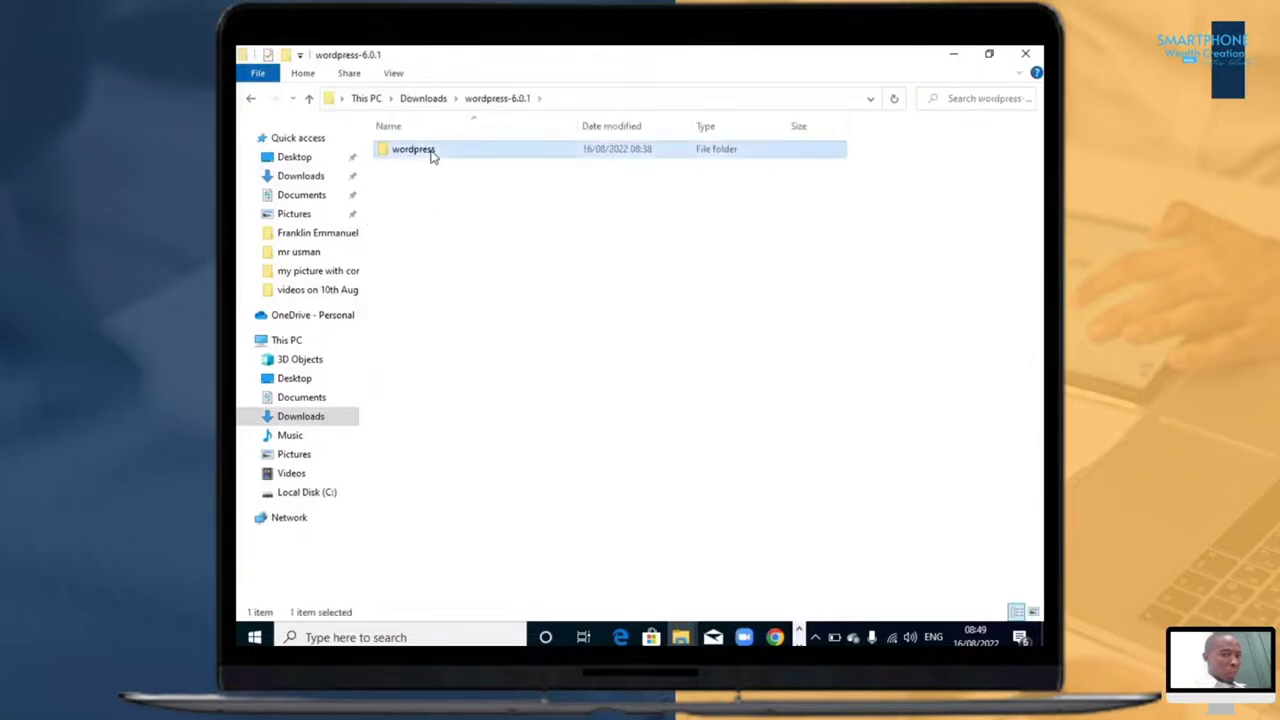
pyautogui.doubleClick(431, 153)
pyautogui.hotkey('ctrl', 'a')
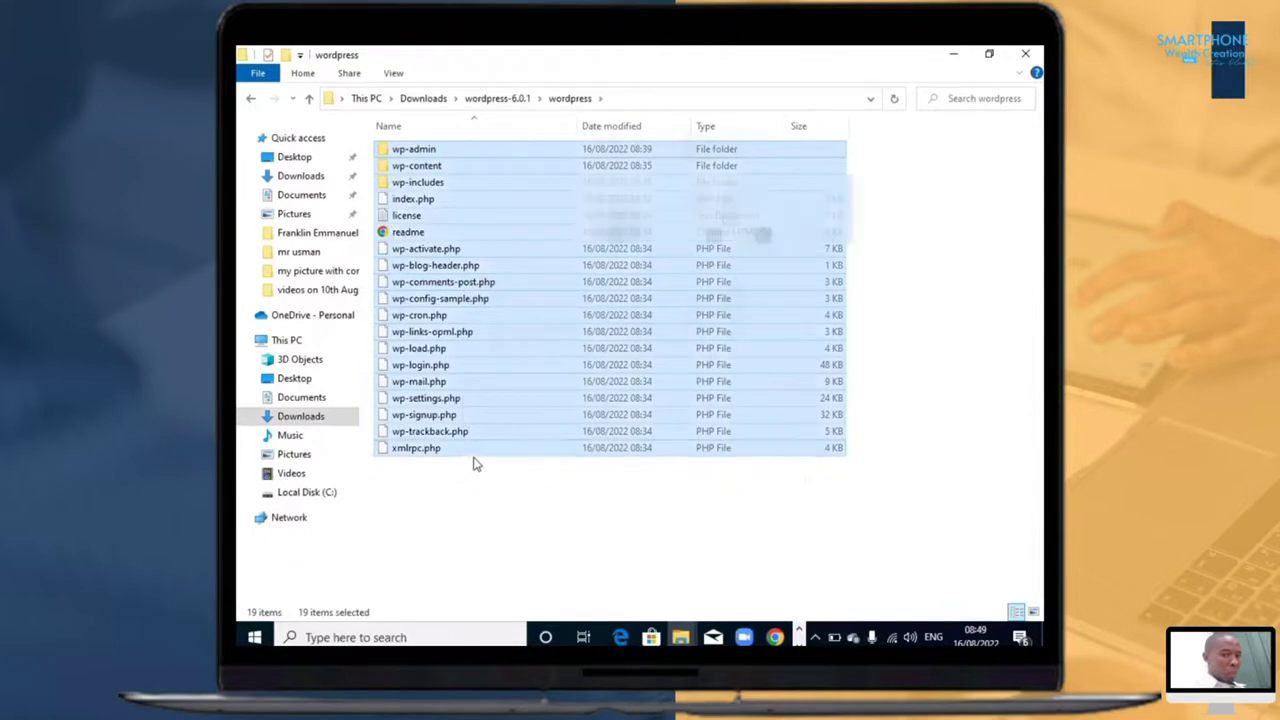
# Step: Return to the pointzmedia folder window and retrace its location from This PC through Local Disk (C:) and xampp to htdocs
pyautogui.hotkey('alt', 'Tab')
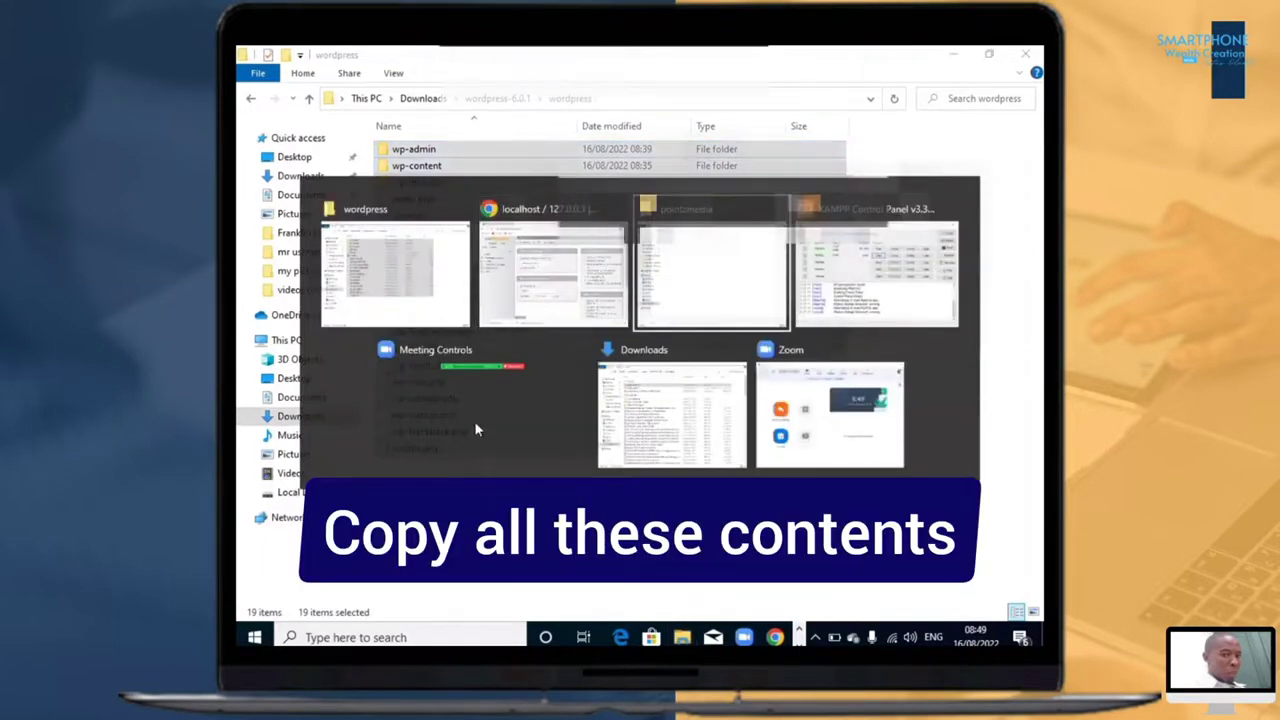
pyautogui.click(538, 98)
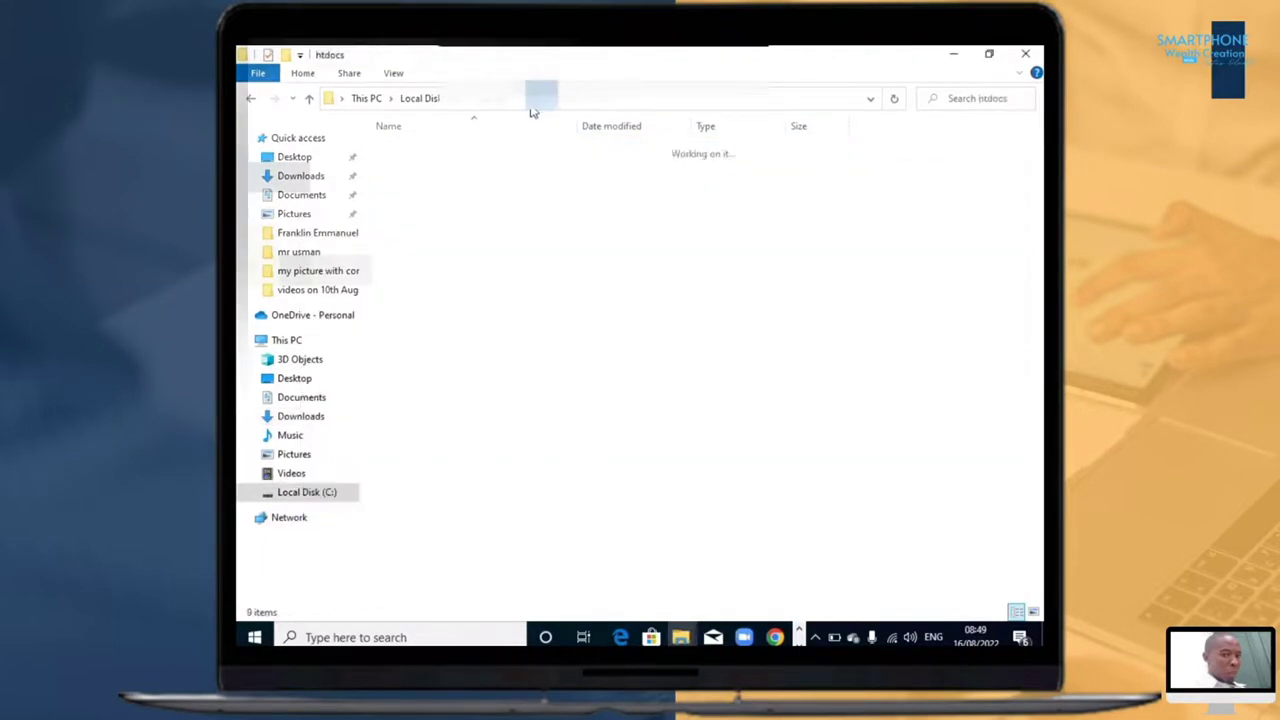
pyautogui.click(426, 101)
pyautogui.click(368, 100)
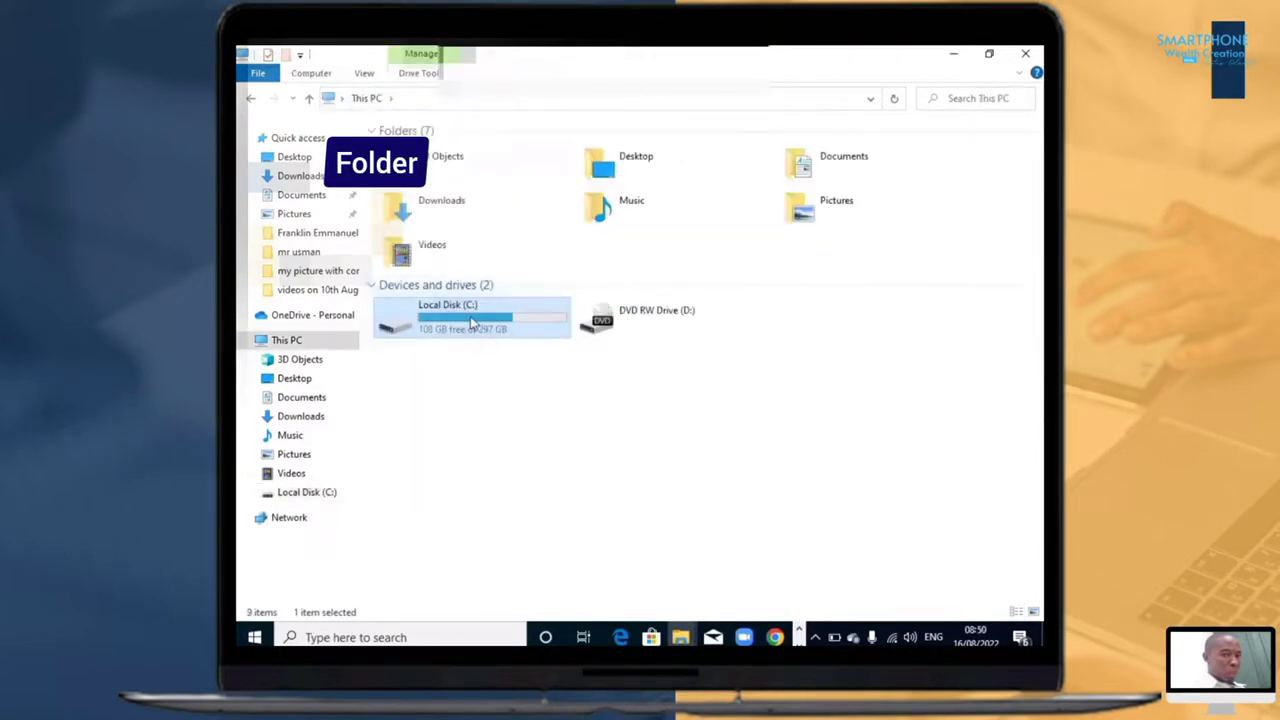
pyautogui.doubleClick(472, 322)
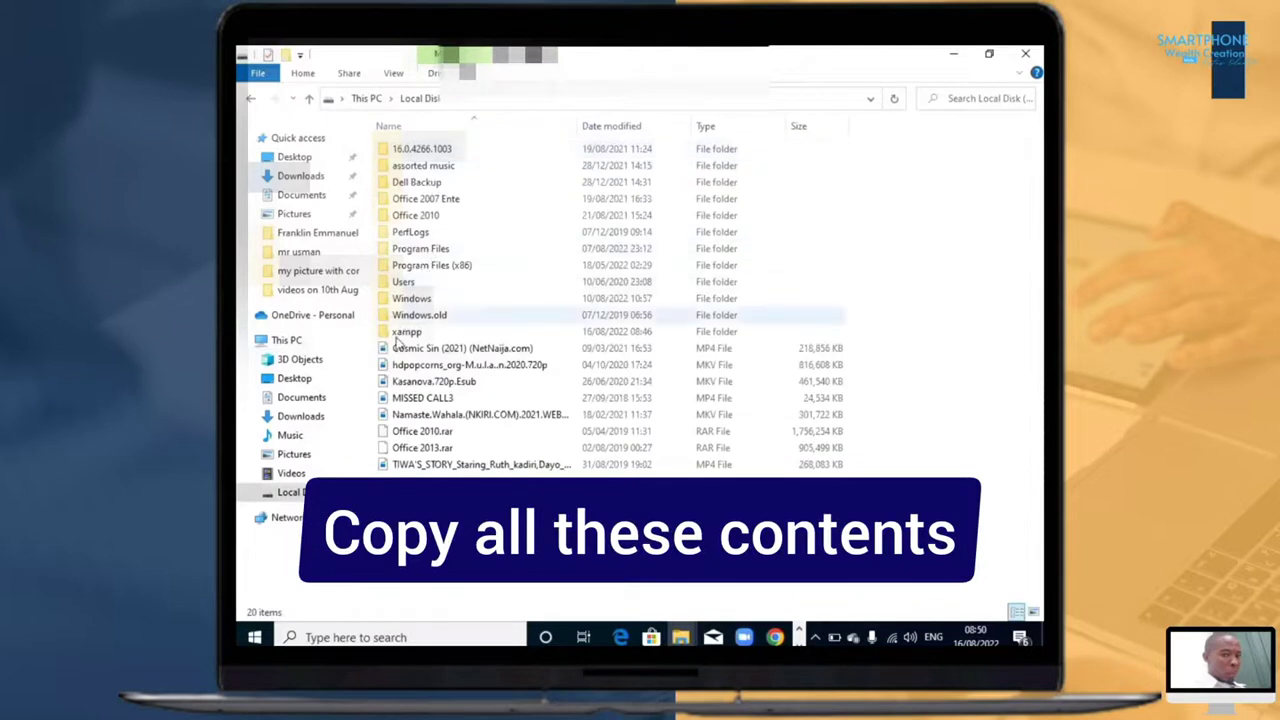
pyautogui.doubleClick(403, 333)
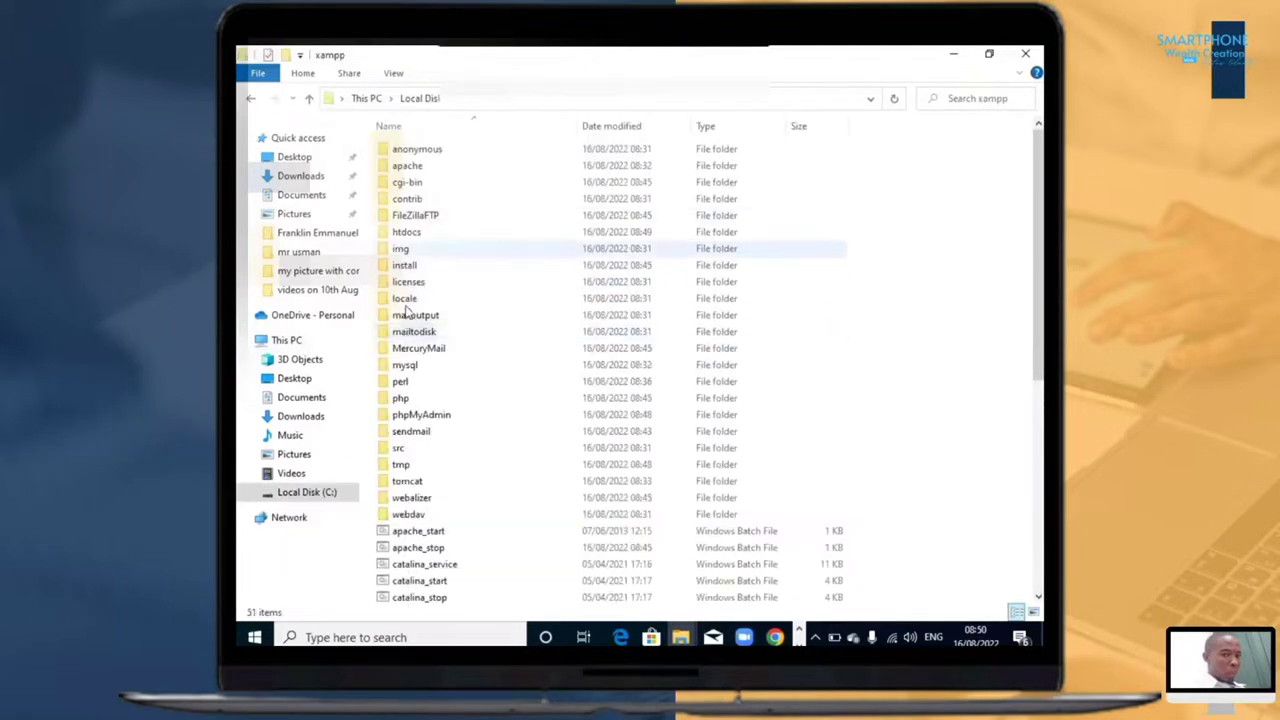
pyautogui.doubleClick(415, 236)
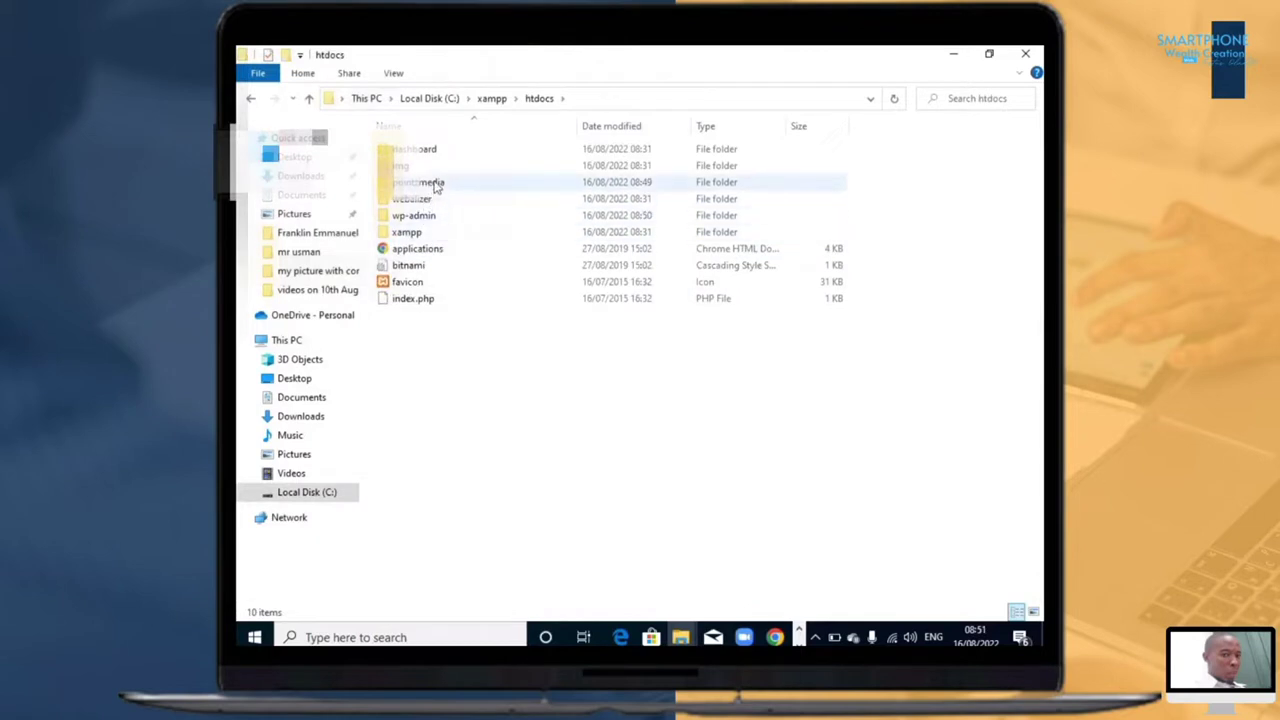
# Step: Open the pointzmedia folder in htdocs and paste the copied WordPress files into it
pyautogui.doubleClick(435, 186)
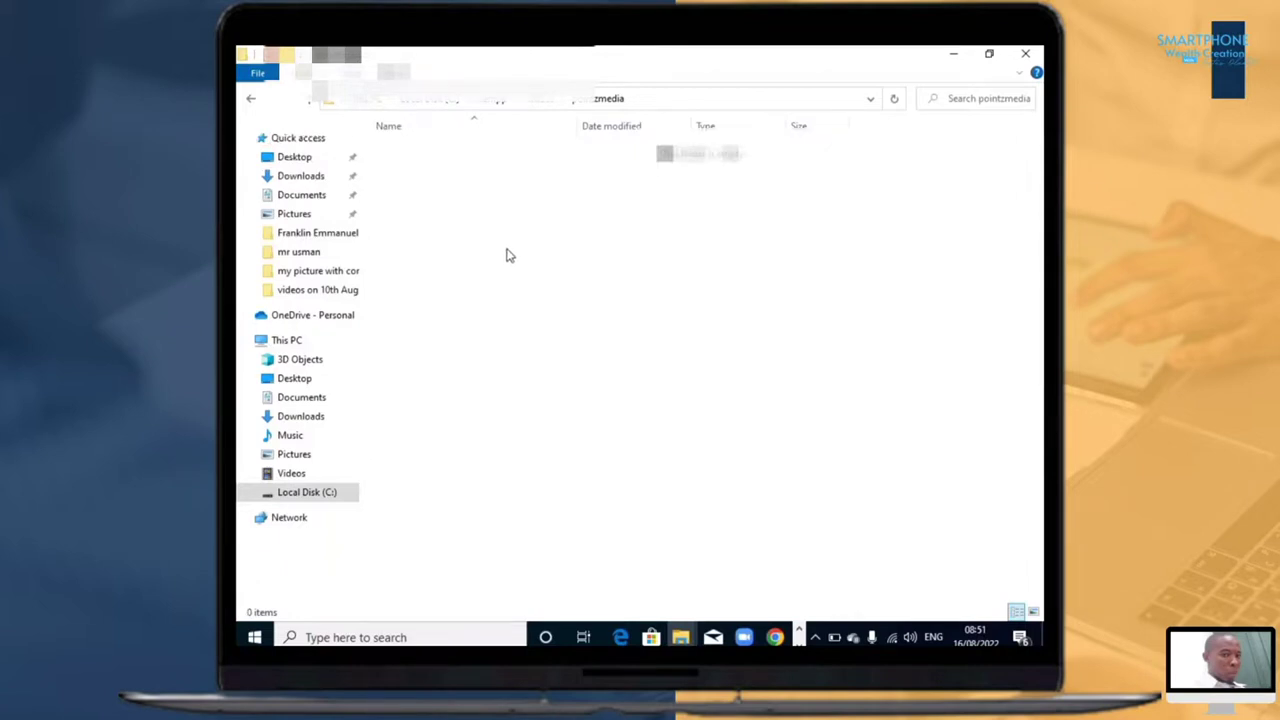
pyautogui.hotkey('ctrl', 'v')
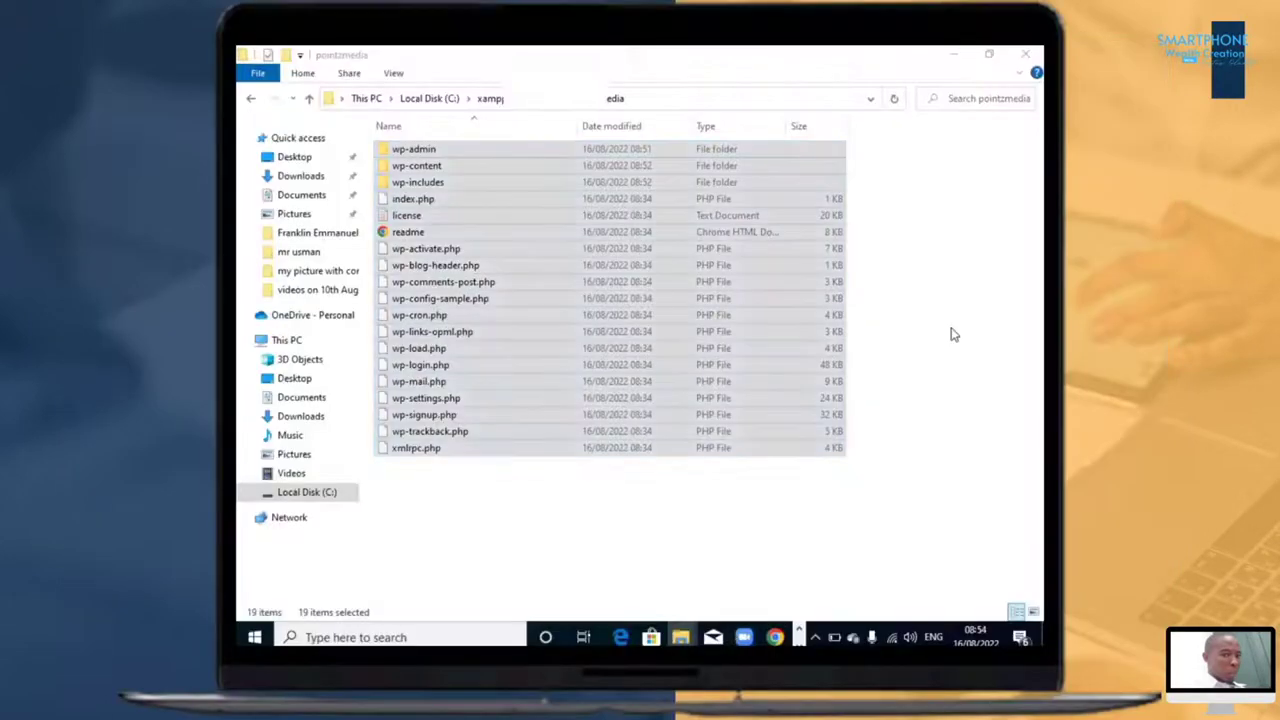
pyautogui.click(953, 335)
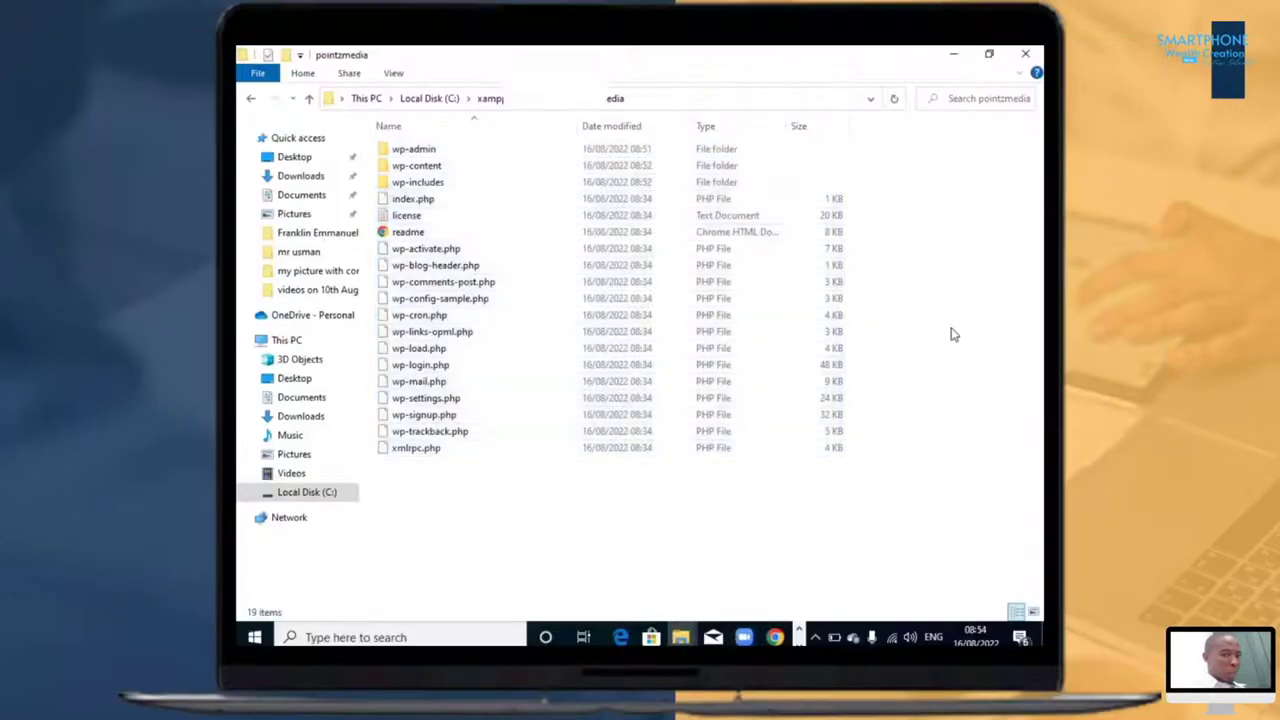
# Step: Switch to phpMyAdmin in Chrome and create a database named pointzmedia with the utf8mb4_general_ci collation
pyautogui.hotkey('alt', 'Tab')
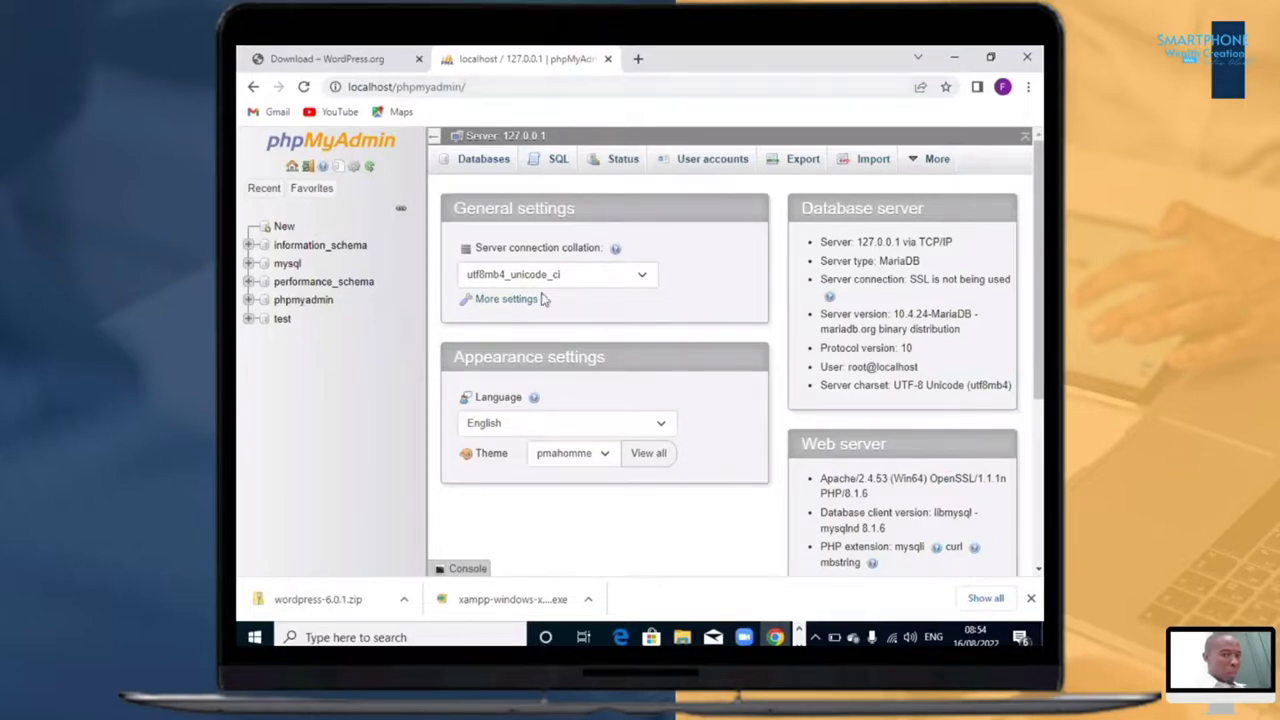
pyautogui.click(484, 161)
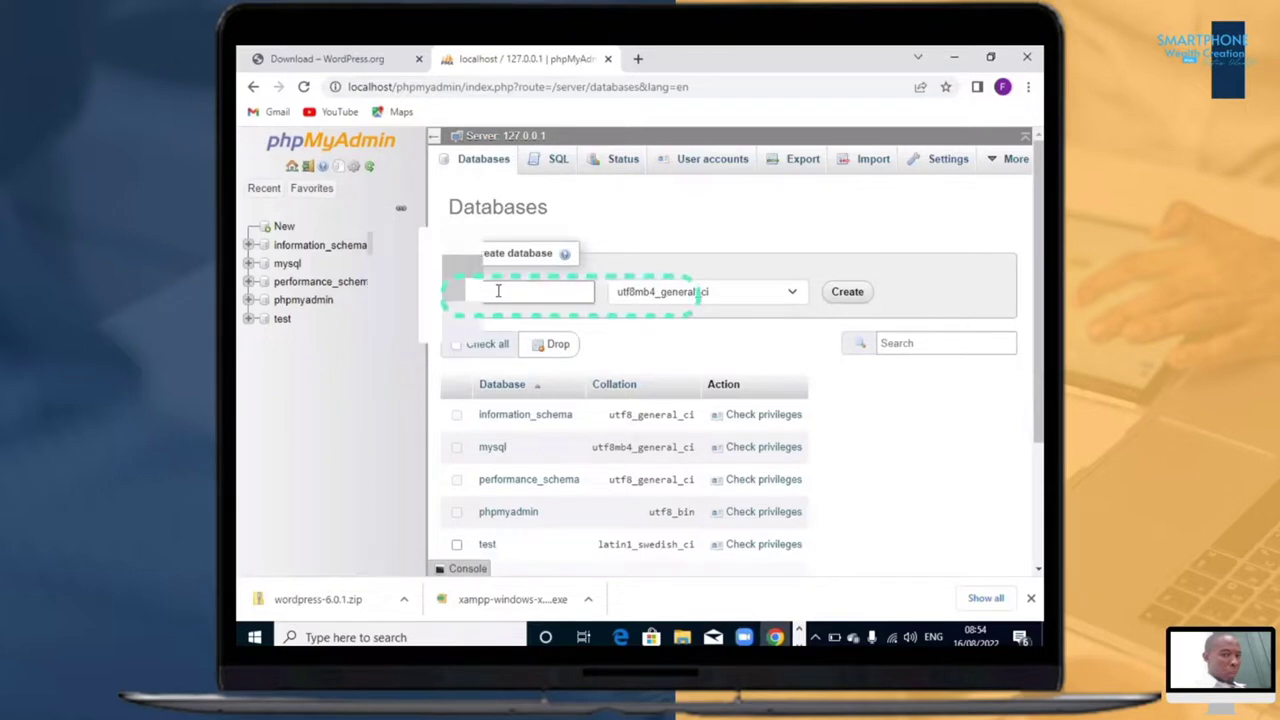
pyautogui.write('media')
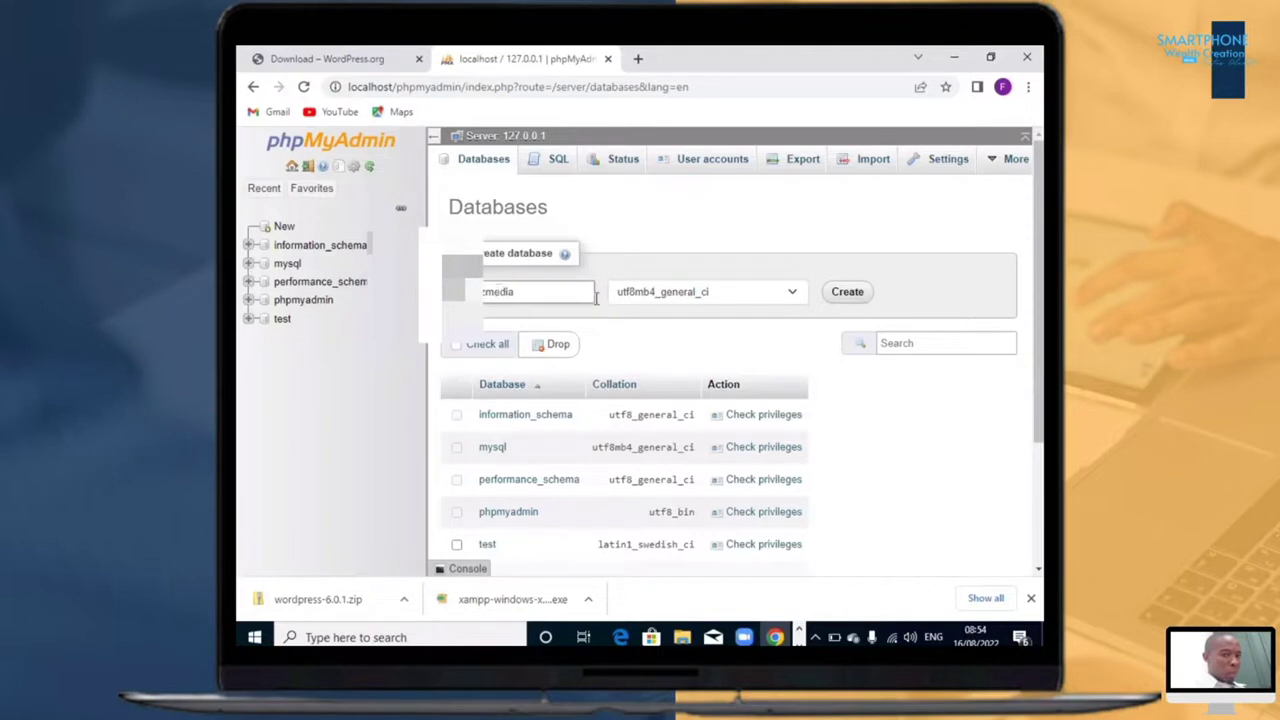
pyautogui.click(843, 293)
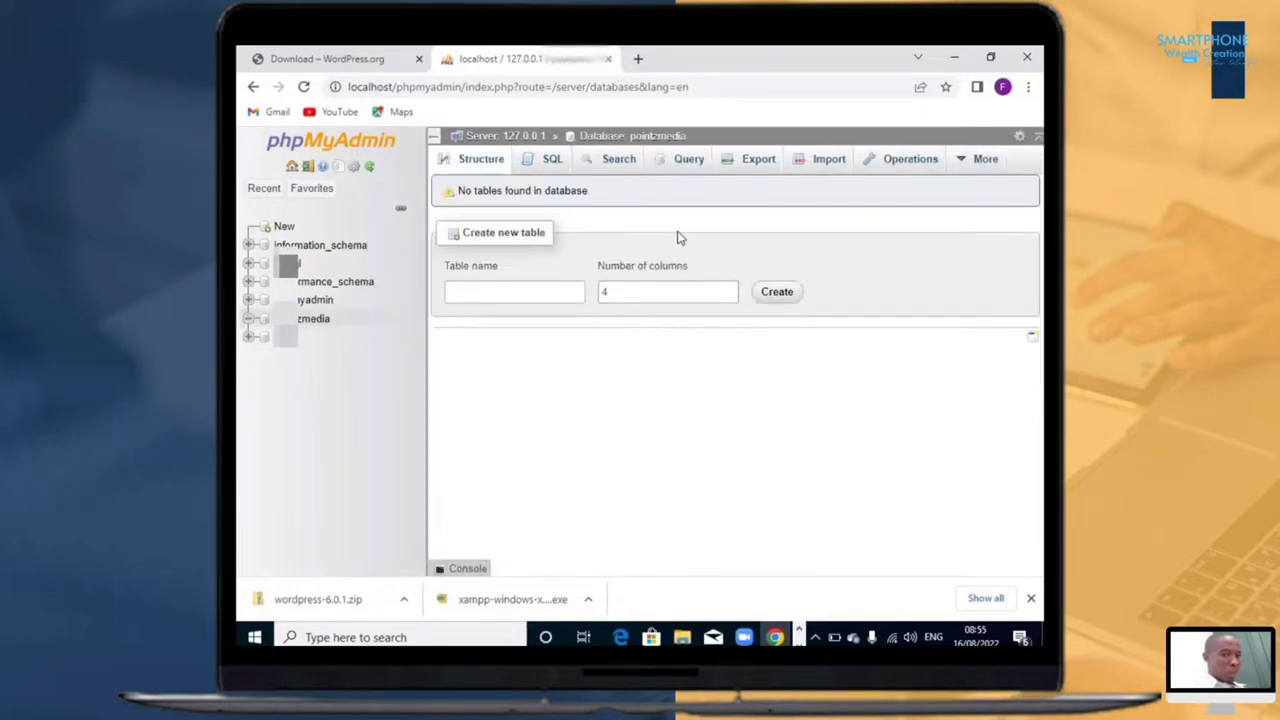
# Step: Open localhost/pointzmedia in a new browser tab
pyautogui.click(636, 61)
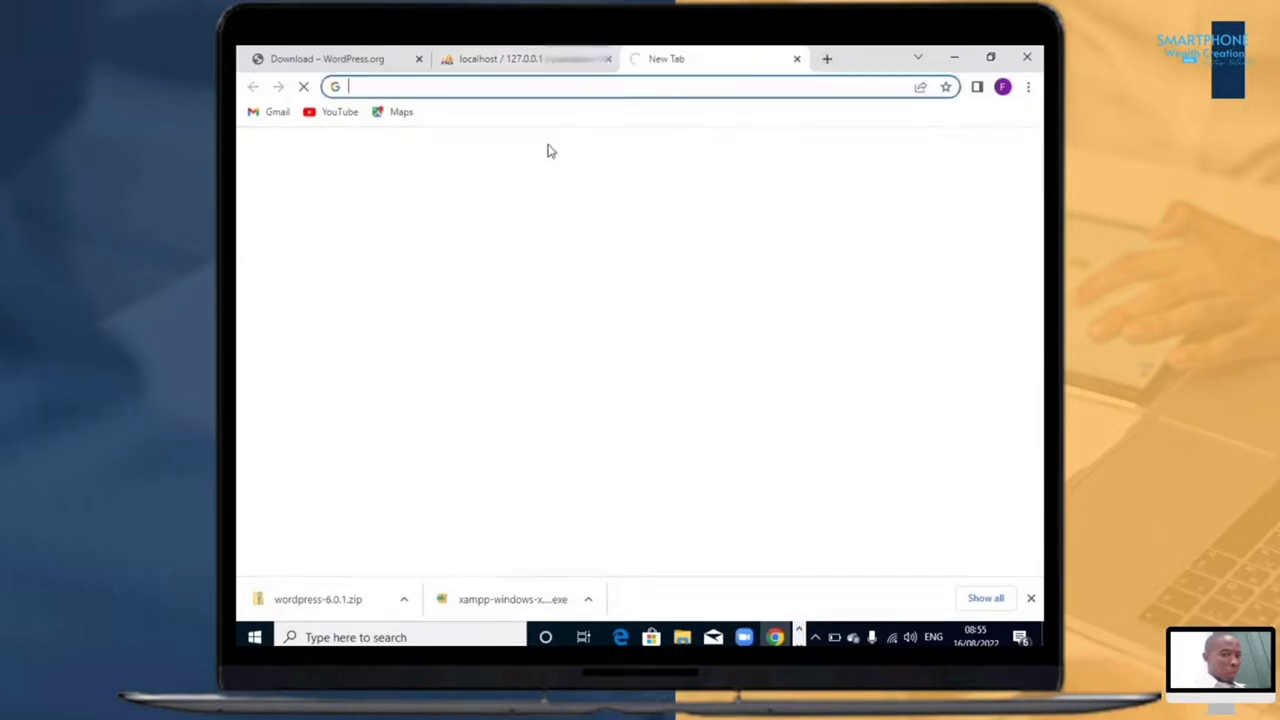
pyautogui.click(593, 90)
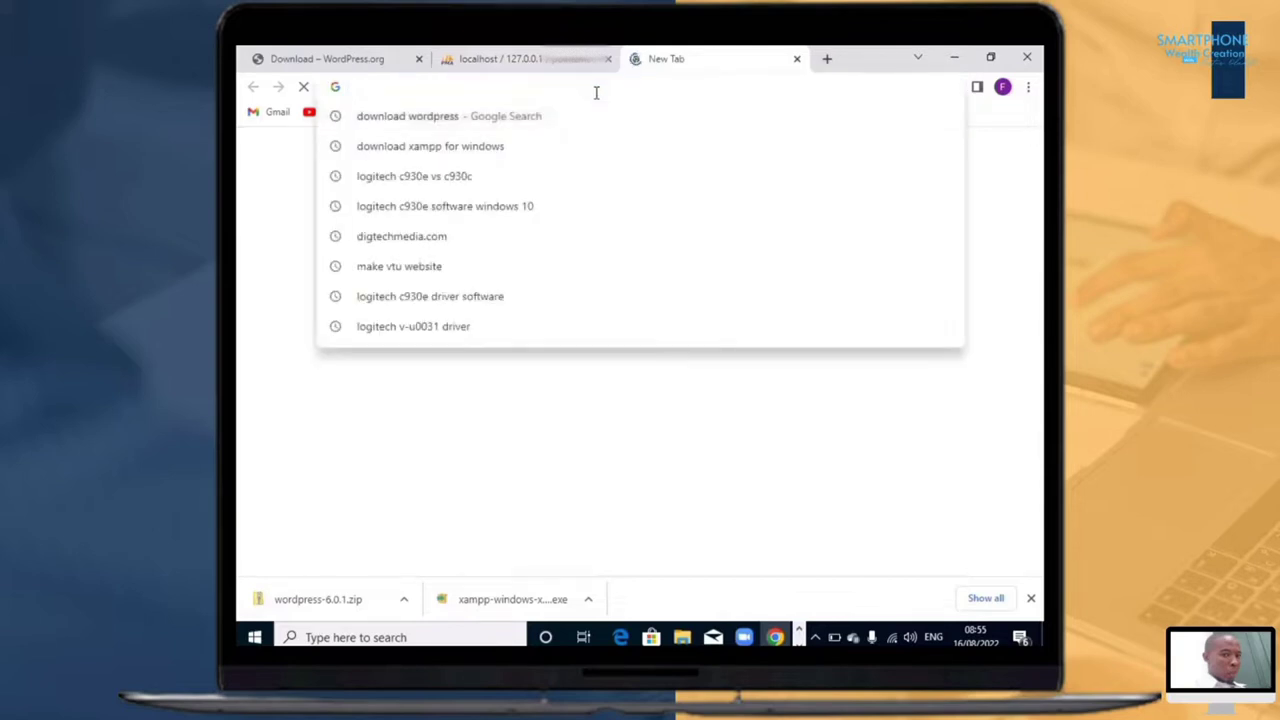
pyautogui.write('local')
pyautogui.press('BackSpace')
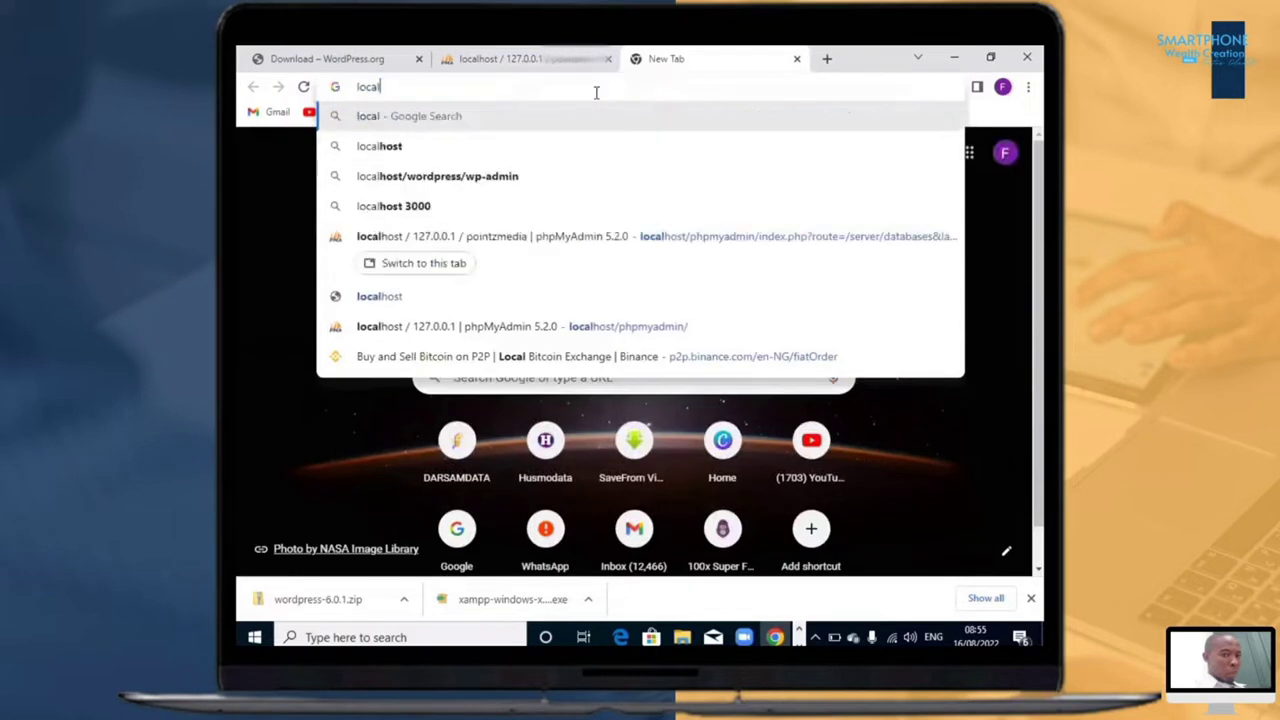
pyautogui.write('hs')
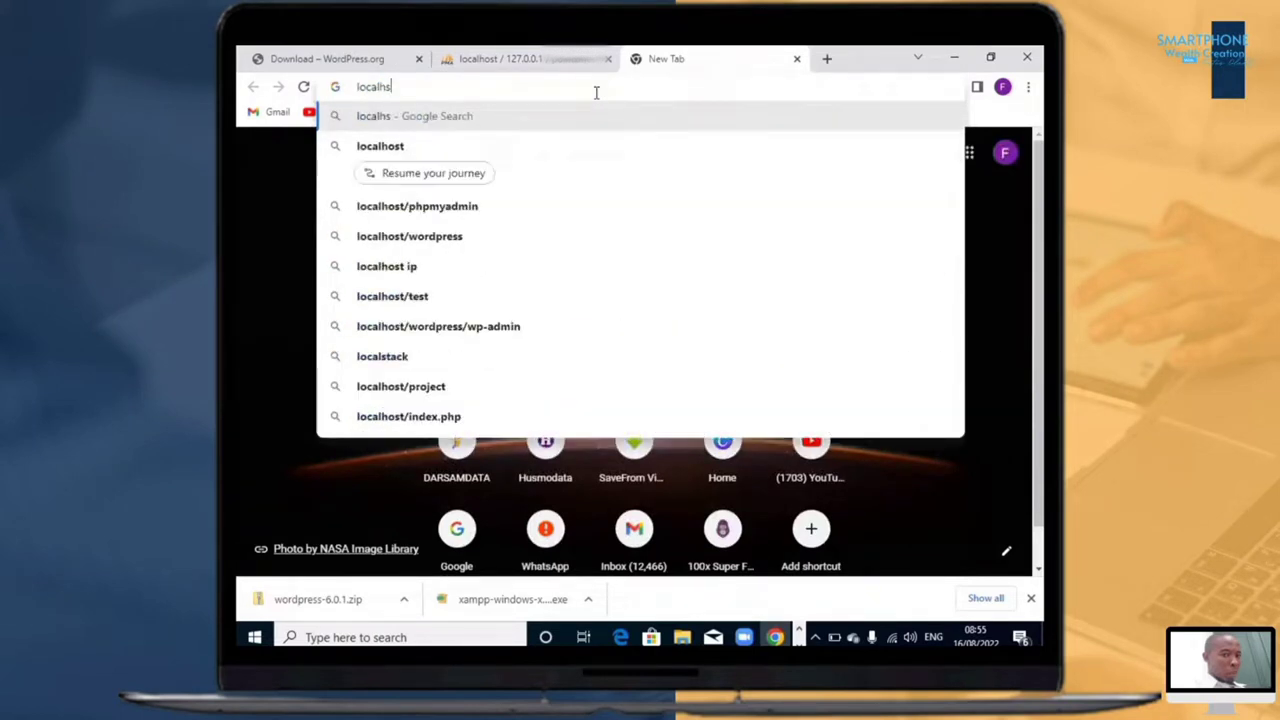
pyautogui.press('BackSpace')
pyautogui.press('BackSpace')
pyautogui.write('host')
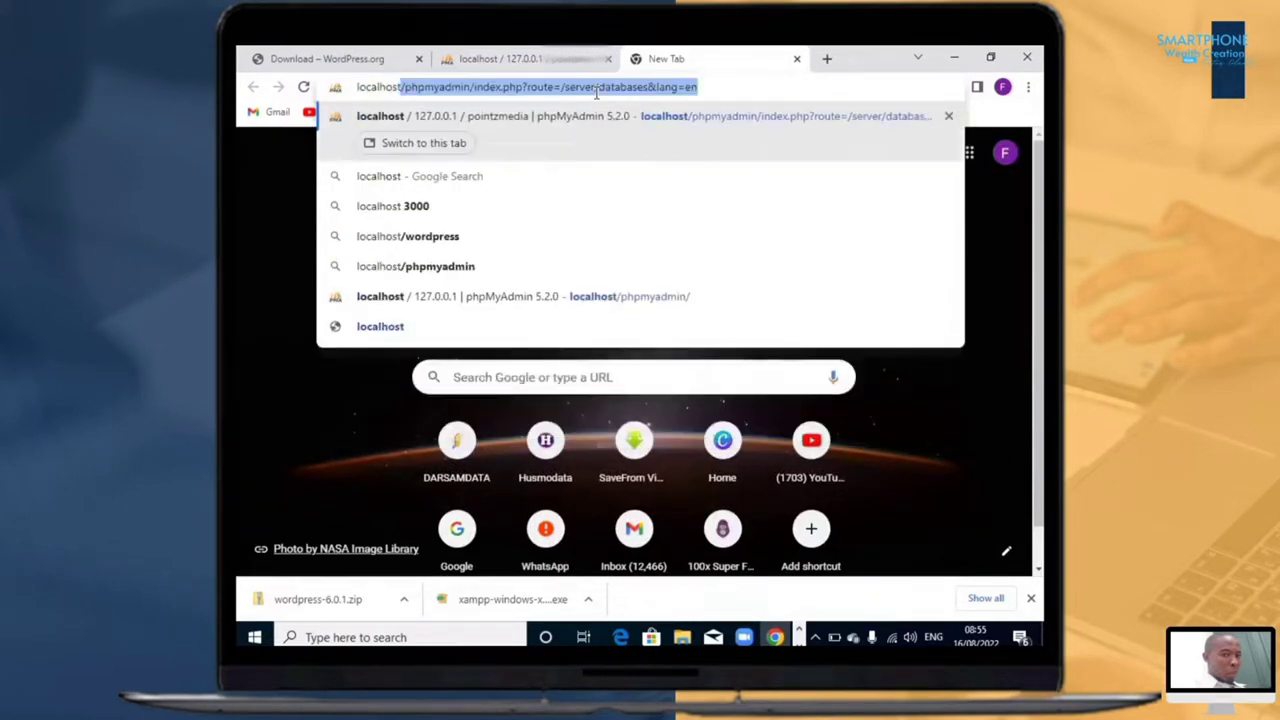
pyautogui.write('/')
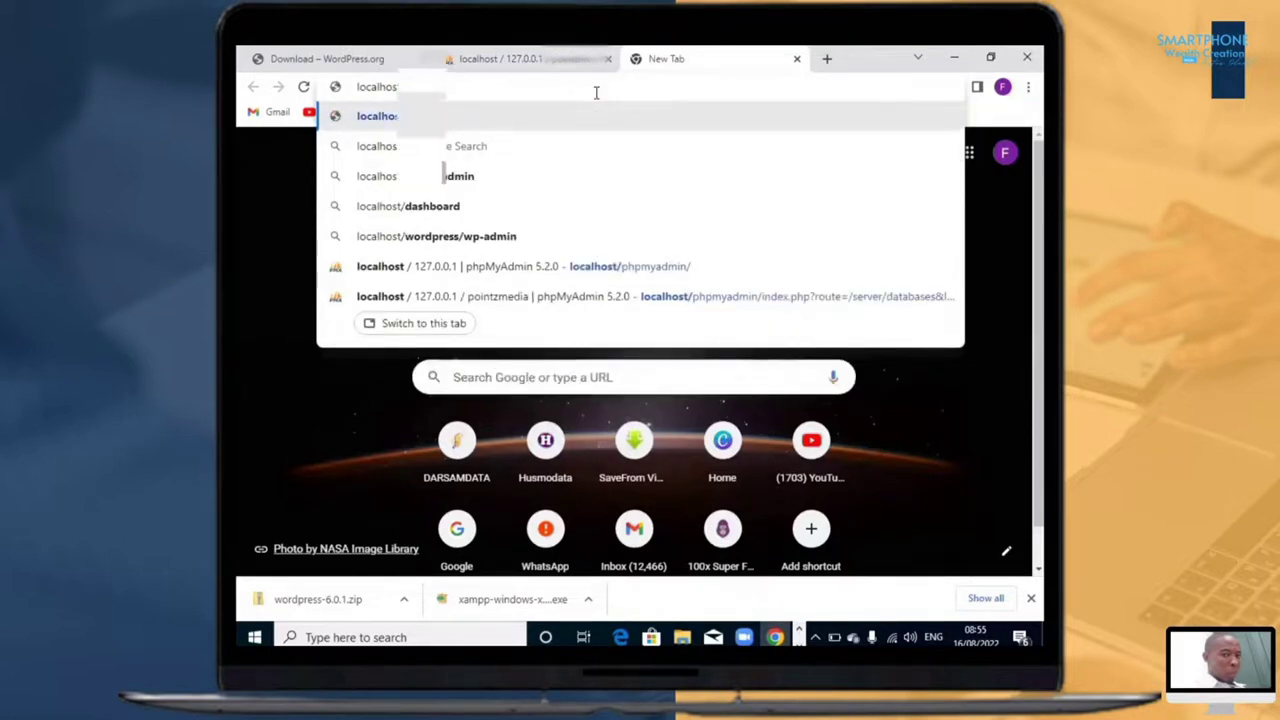
pyautogui.write('point')
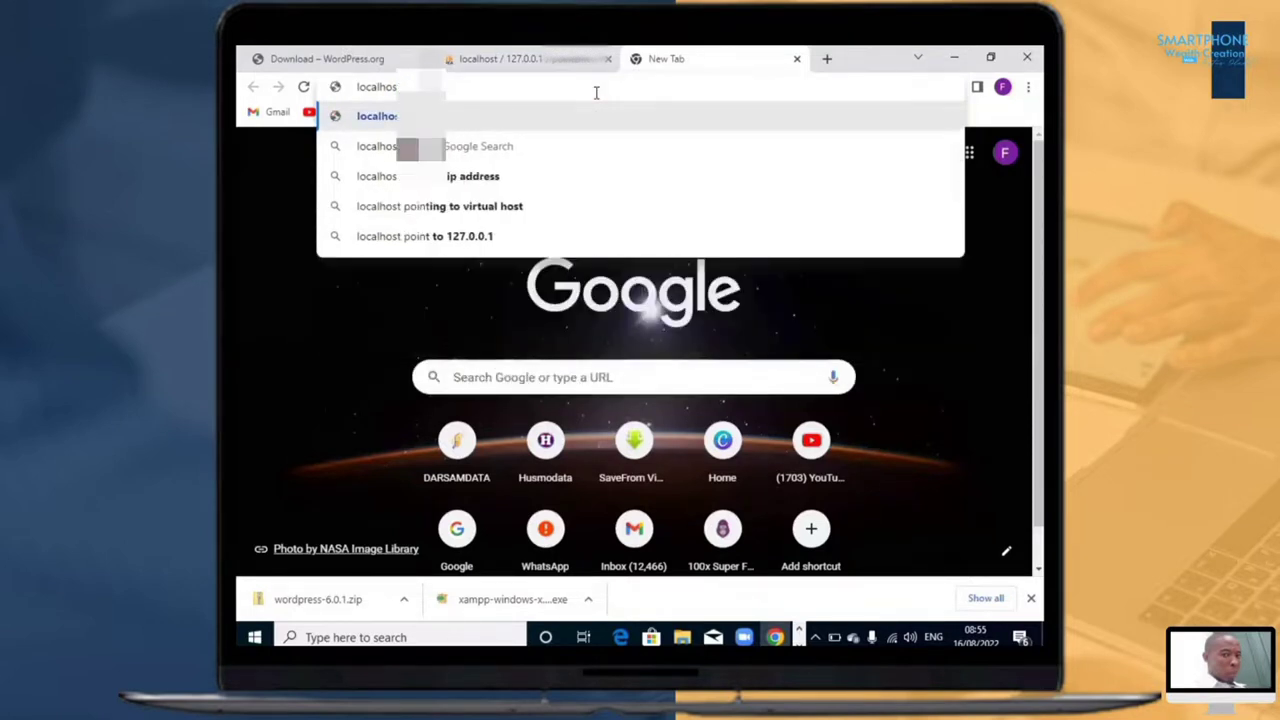
pyautogui.write('smedia')
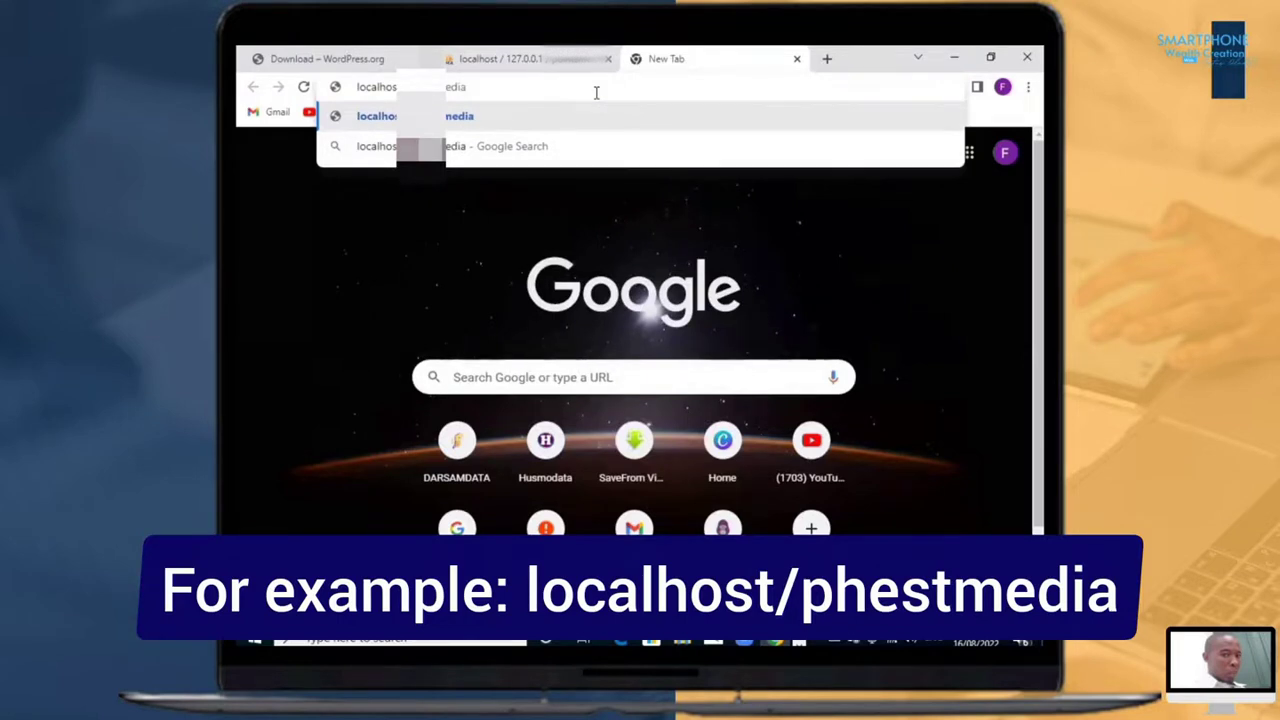
pyautogui.press('Return')
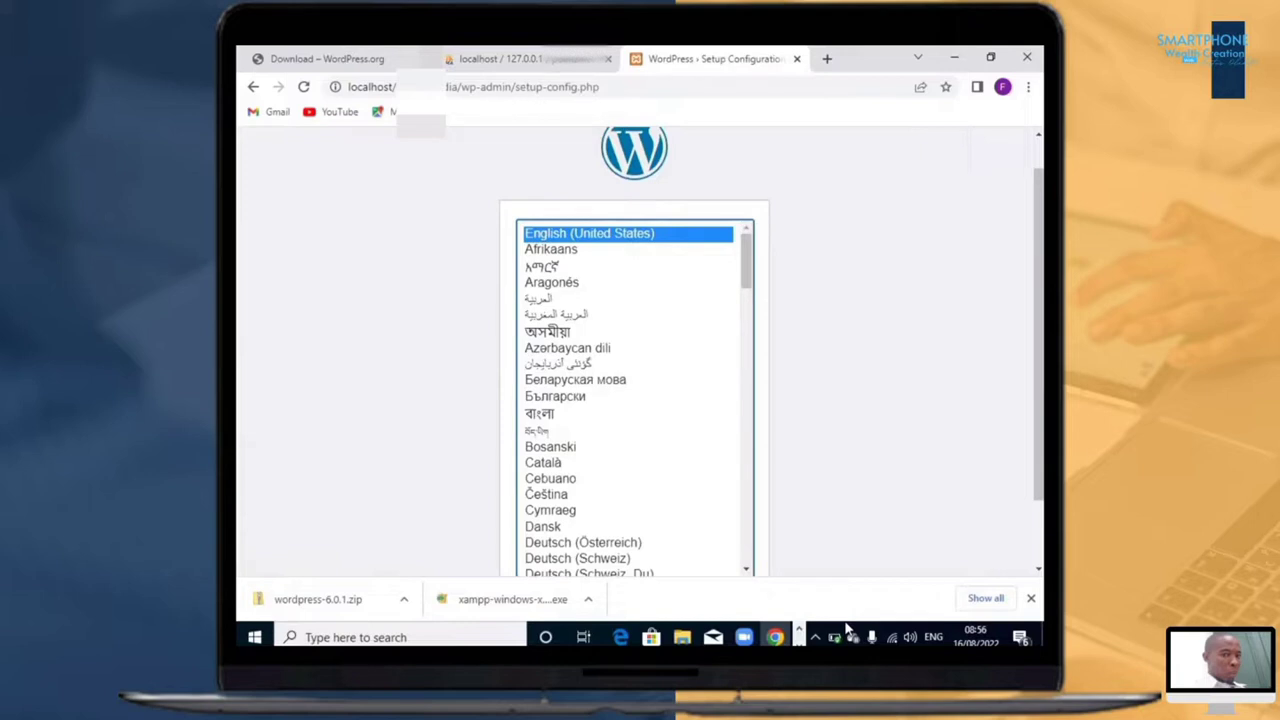
# Step: Choose English (UK) as the WordPress setup language and proceed past the welcome page to the database connection details
pyautogui.scroll(1, 747, 374)
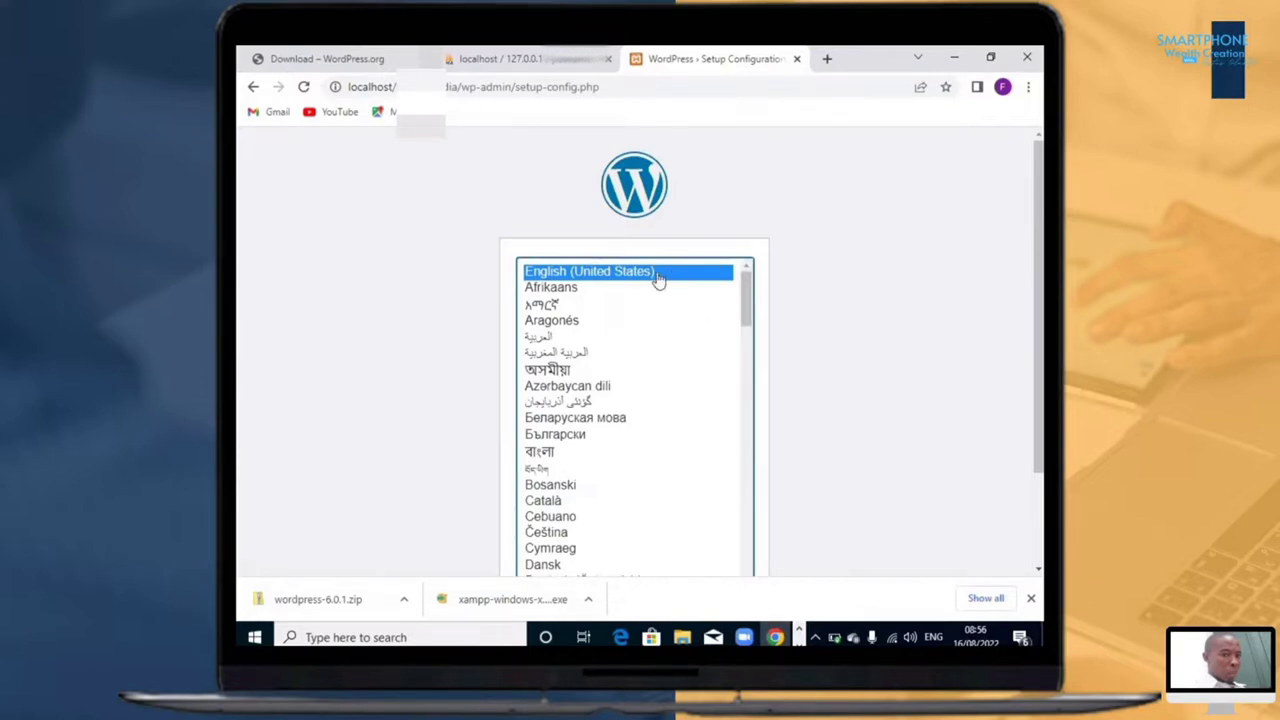
pyautogui.moveTo(748, 328); pyautogui.dragTo(744, 382)
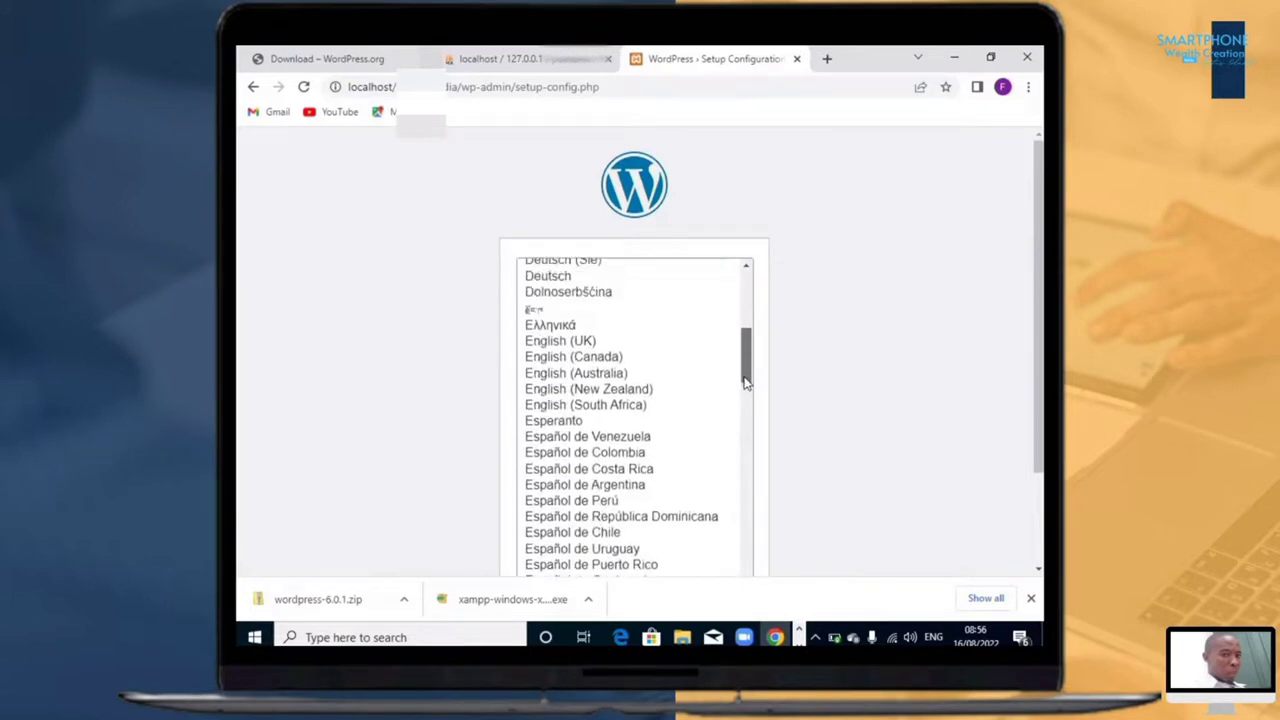
pyautogui.click(585, 341)
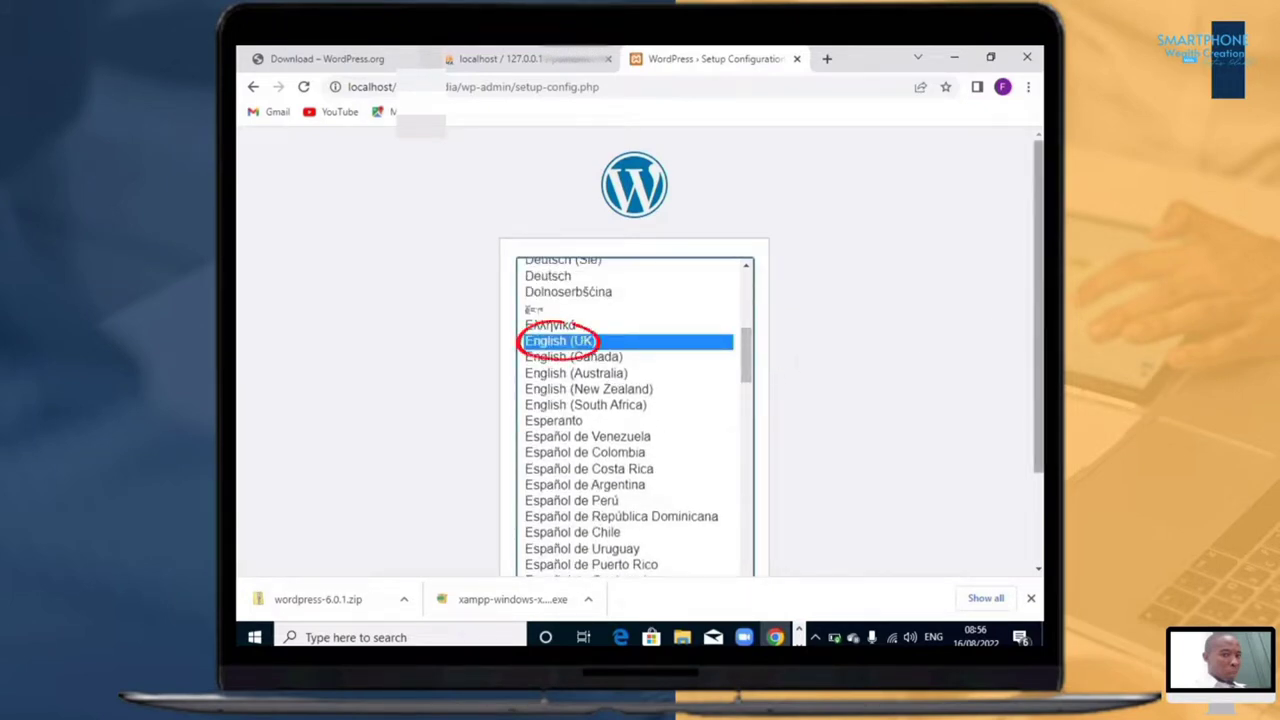
pyautogui.scroll(-2, 903, 526)
pyautogui.click(718, 523)
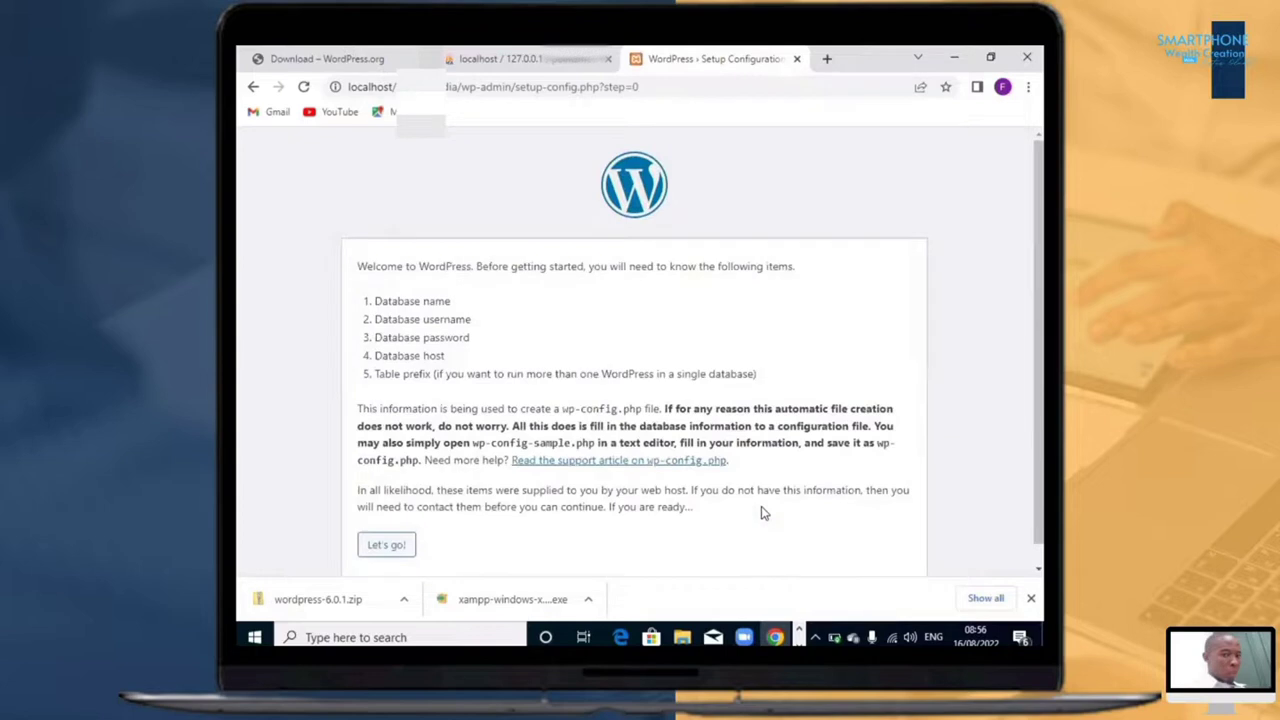
pyautogui.click(386, 544)
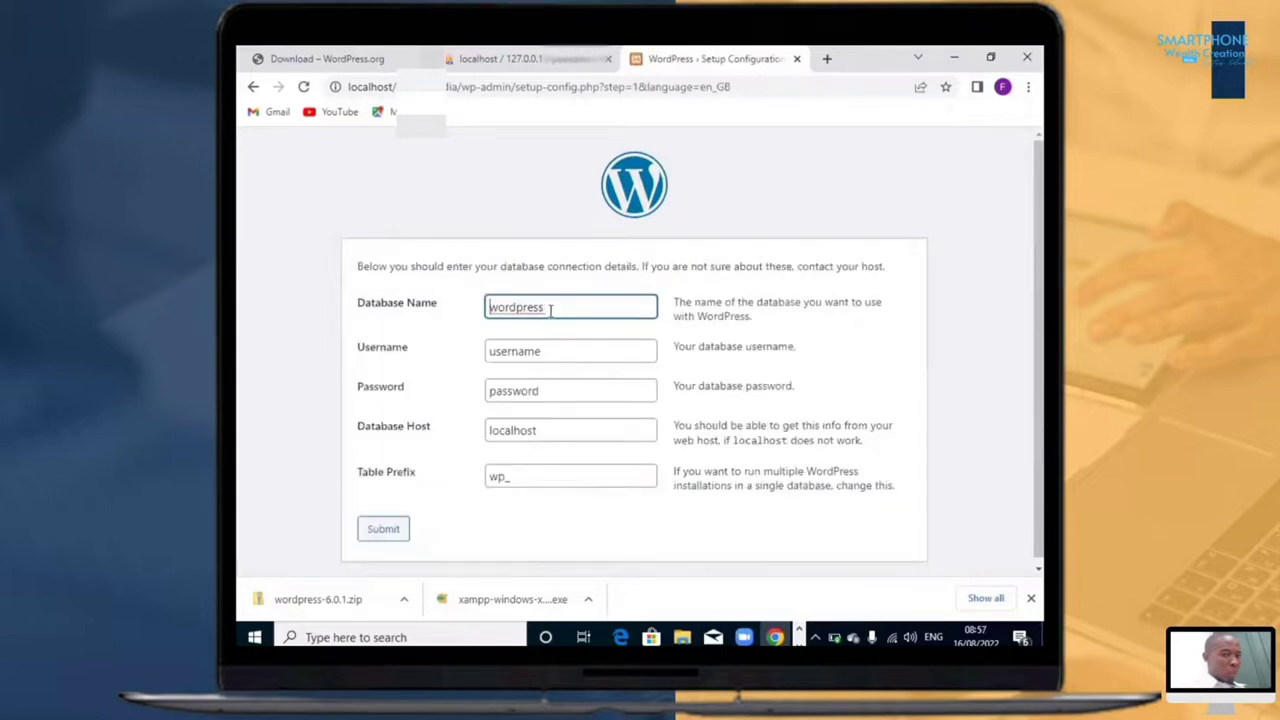
# Step: Set the database name to pointzmedia and the database username to root
pyautogui.moveTo(552, 310); pyautogui.dragTo(463, 310)
pyautogui.press('BackSpace')
pyautogui.write('phestmedi')
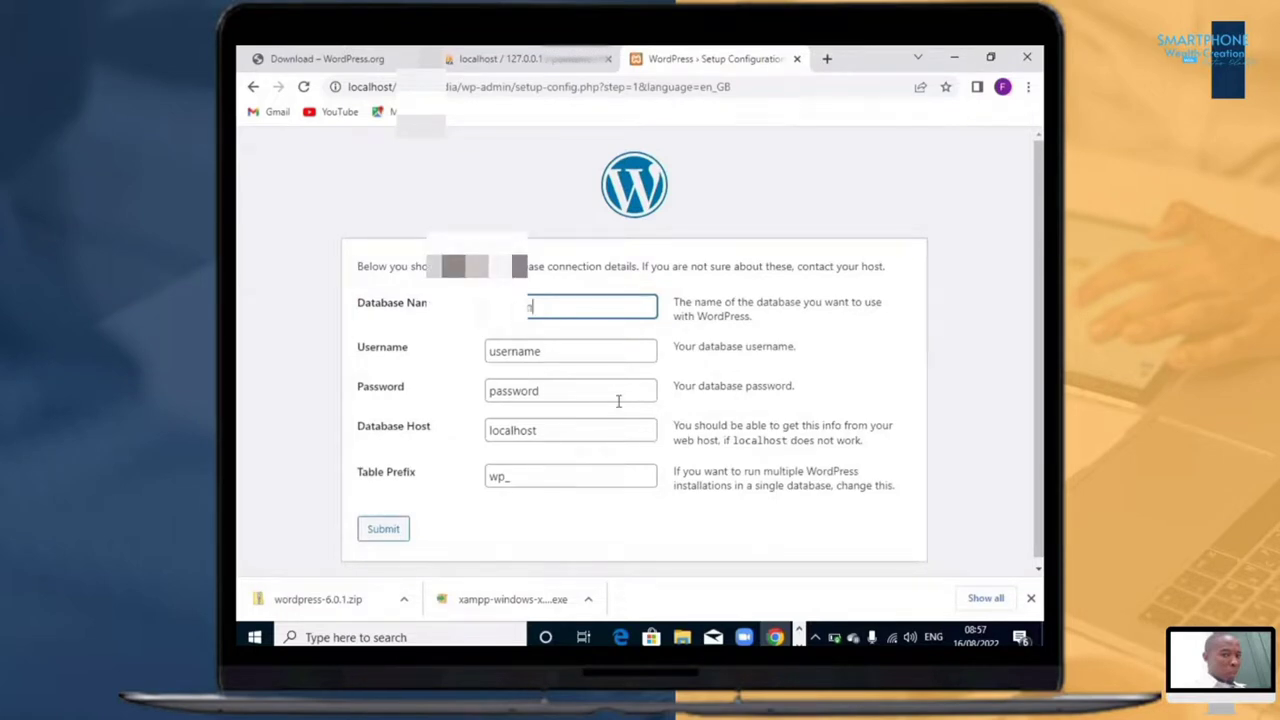
pyautogui.doubleClick(560, 350)
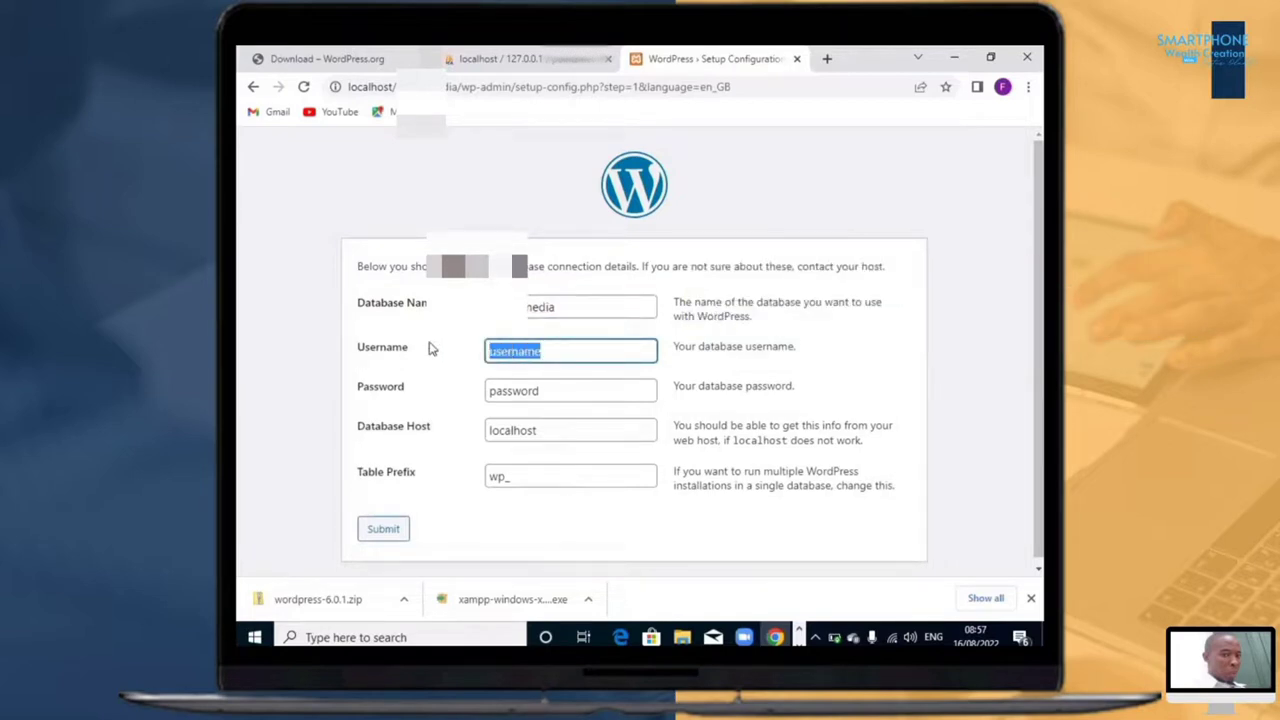
pyautogui.write('root')
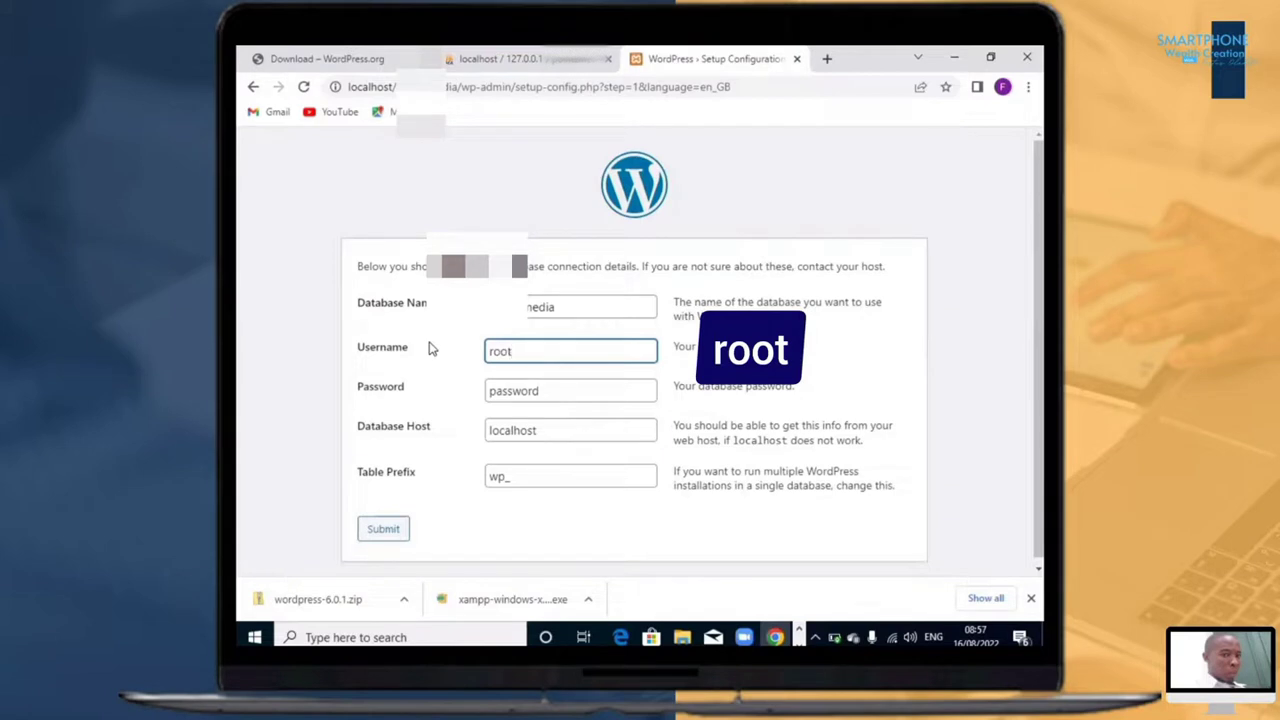
# Step: Clear the database password and submit the connection details with host localhost and table prefix wp_
pyautogui.doubleClick(566, 382)
pyautogui.write('passwor')
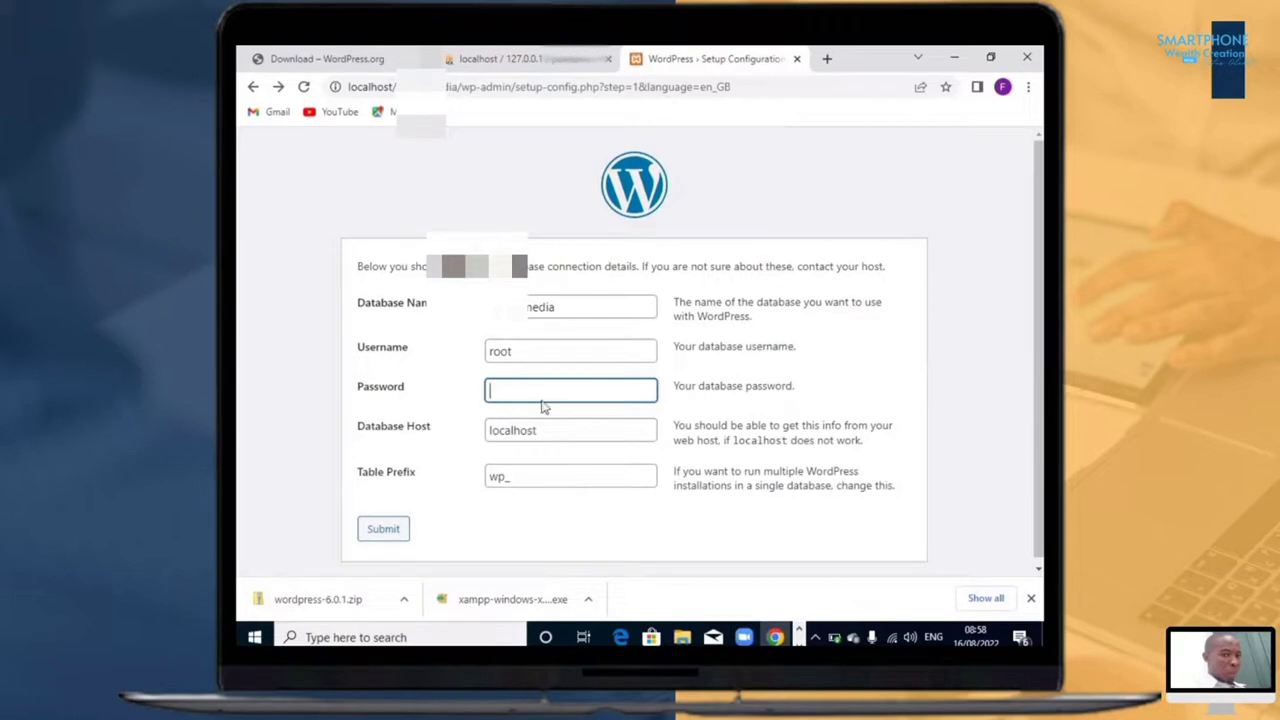
pyautogui.click(558, 308)
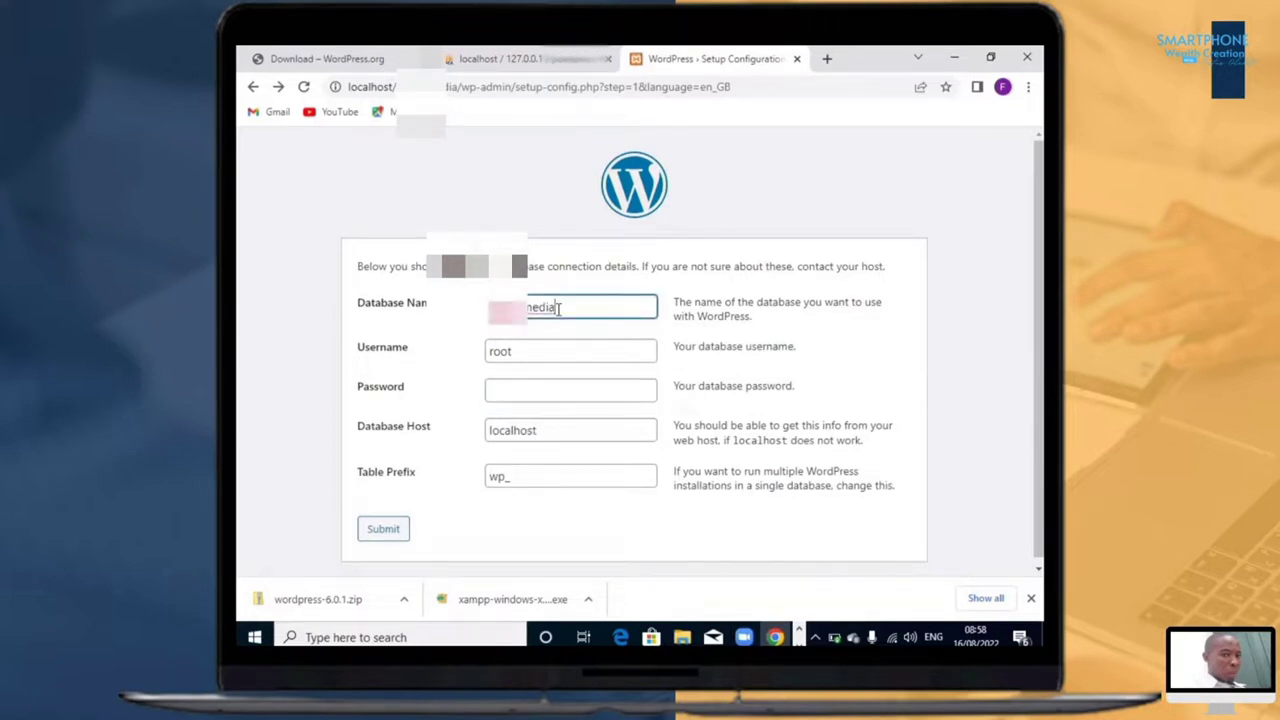
pyautogui.click(544, 392)
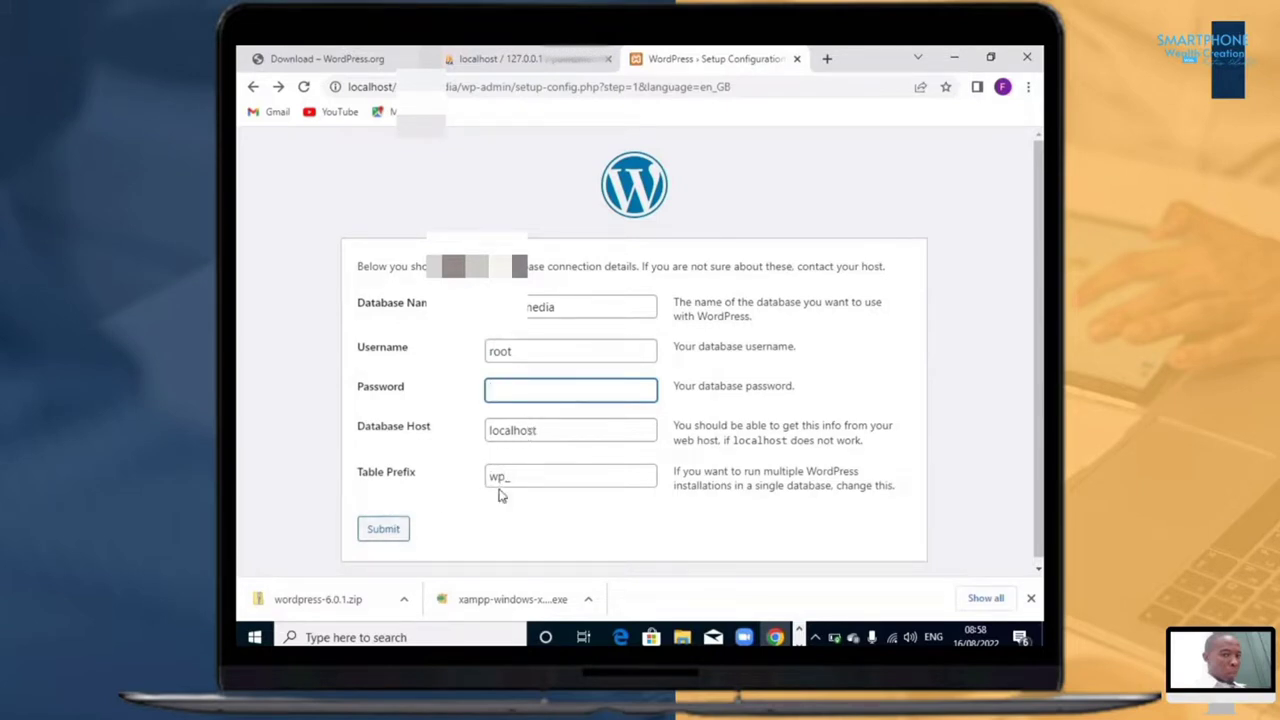
pyautogui.click(384, 532)
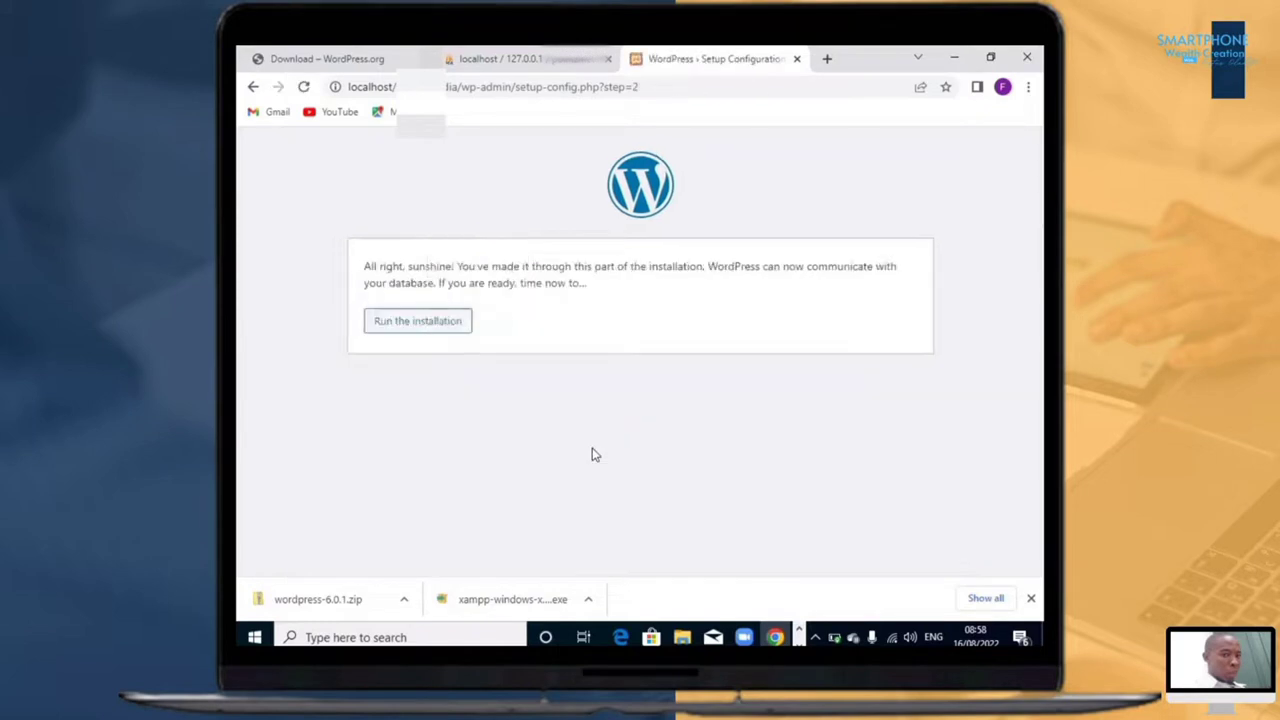
# Step: Run the WordPress installation and enter the site title in the information form
pyautogui.click(420, 327)
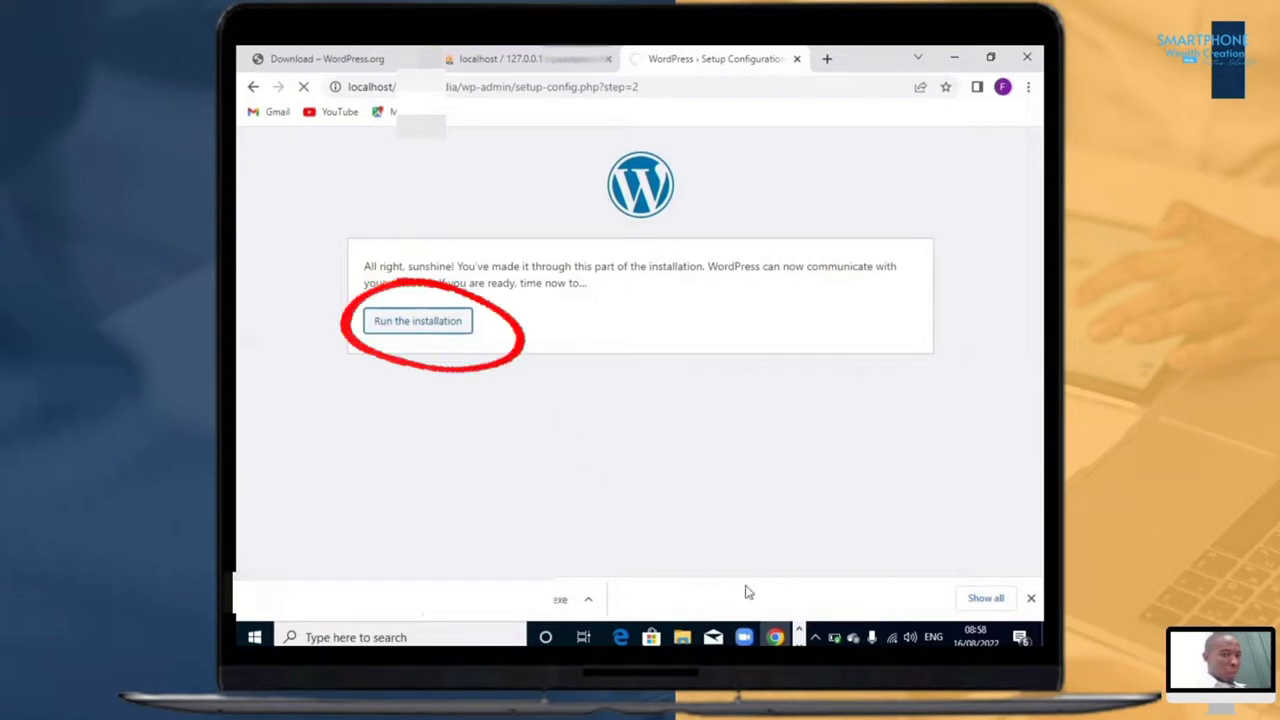
pyautogui.scroll(-3, 673, 428)
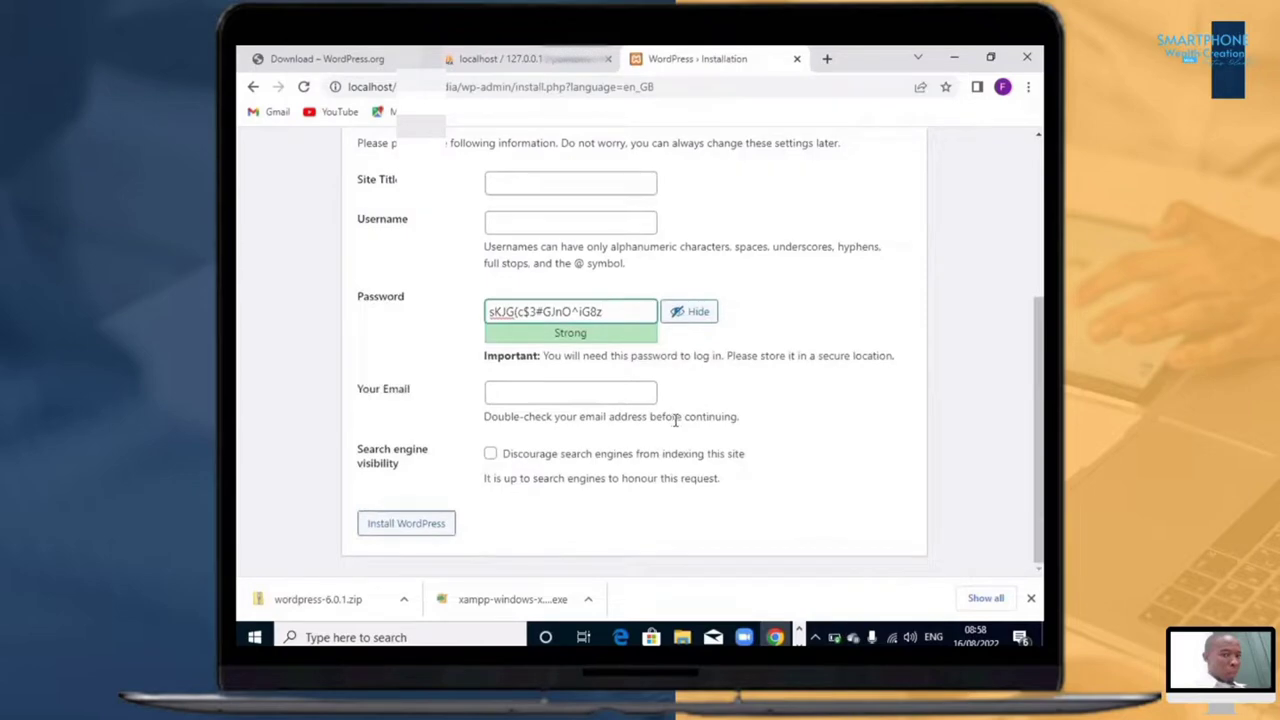
pyautogui.scroll(3, 675, 420)
pyautogui.scroll(-3, 674, 427)
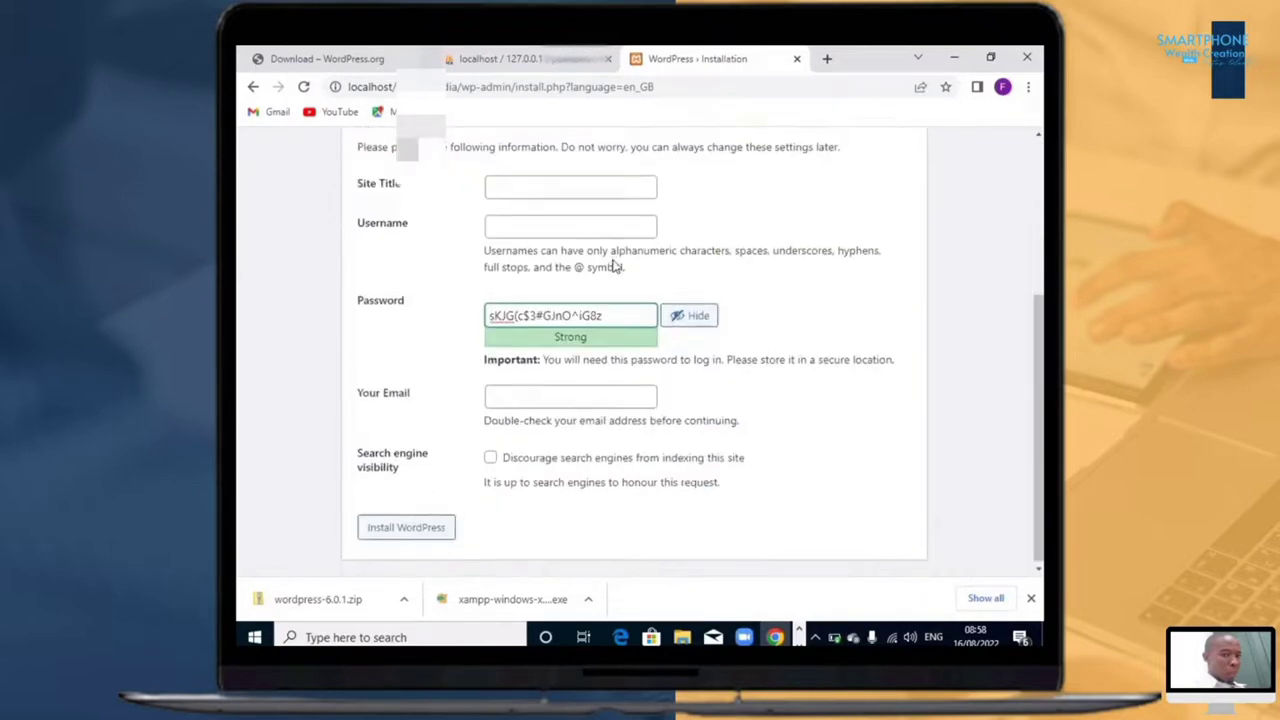
pyautogui.scroll(3, 587, 388)
pyautogui.click(571, 420)
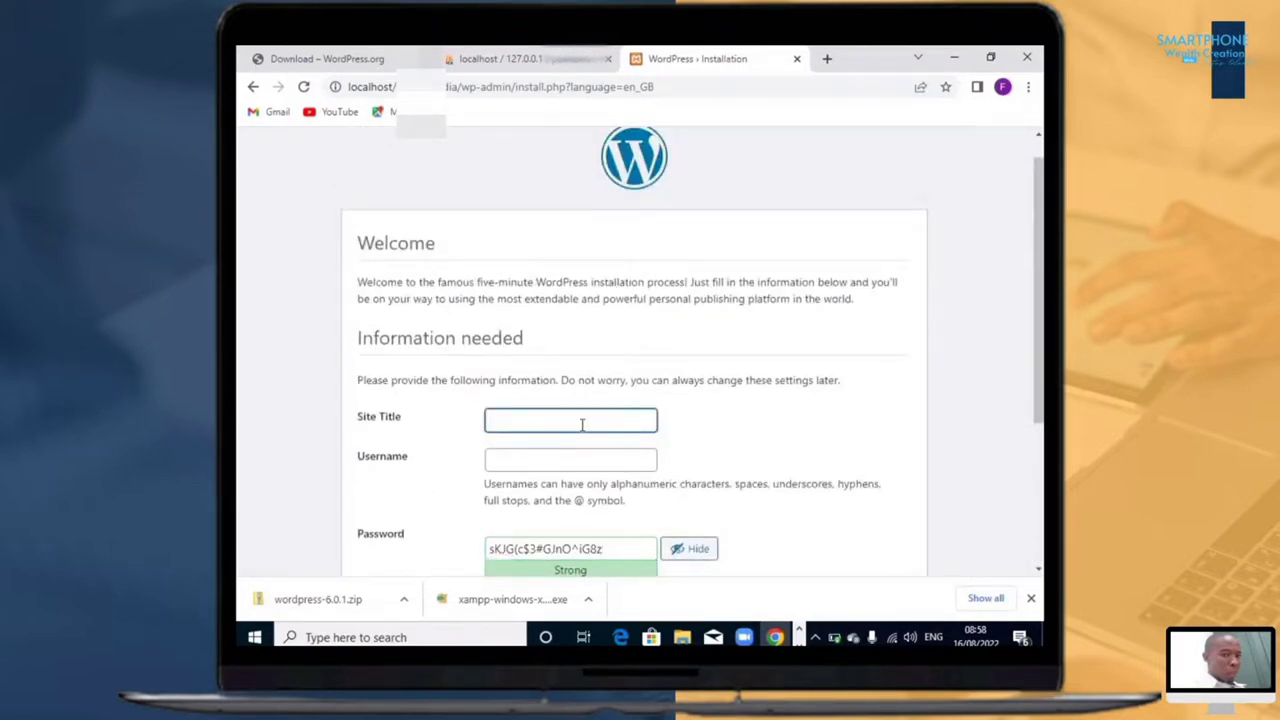
pyautogui.write('edi')
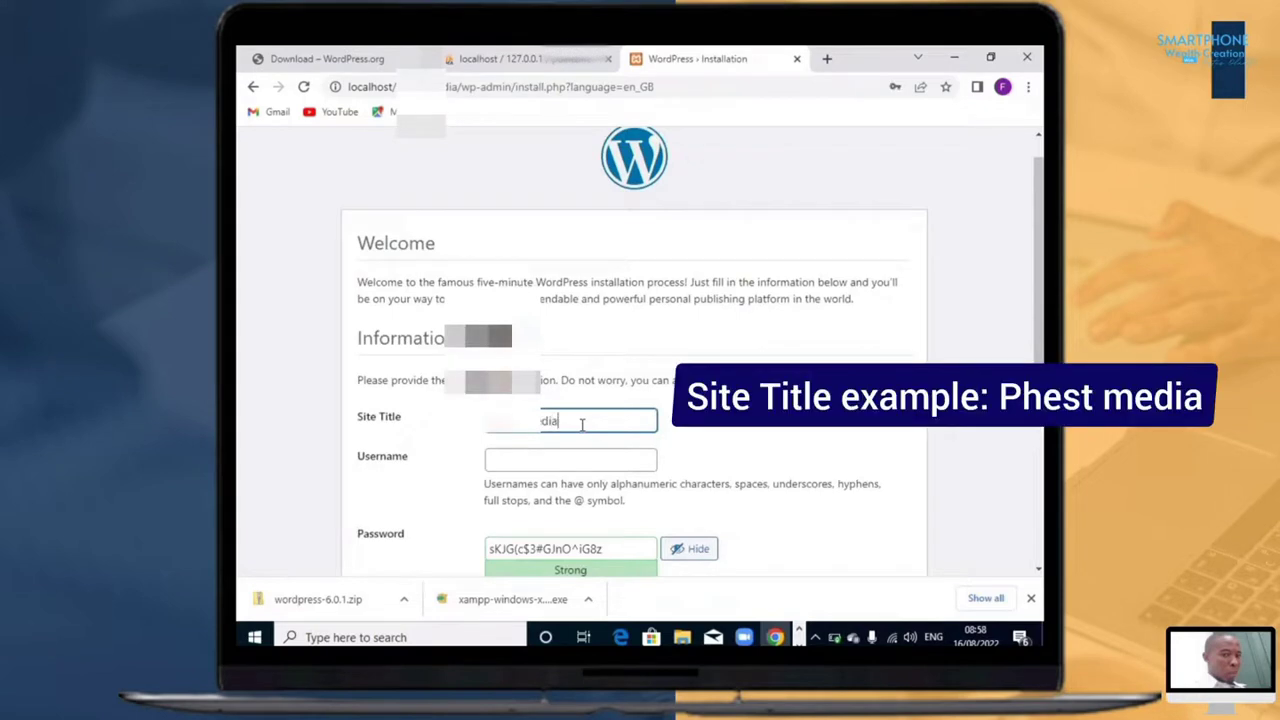
# Step: Enter the administrator username for the new WordPress site
pyautogui.scroll(-3, 590, 458)
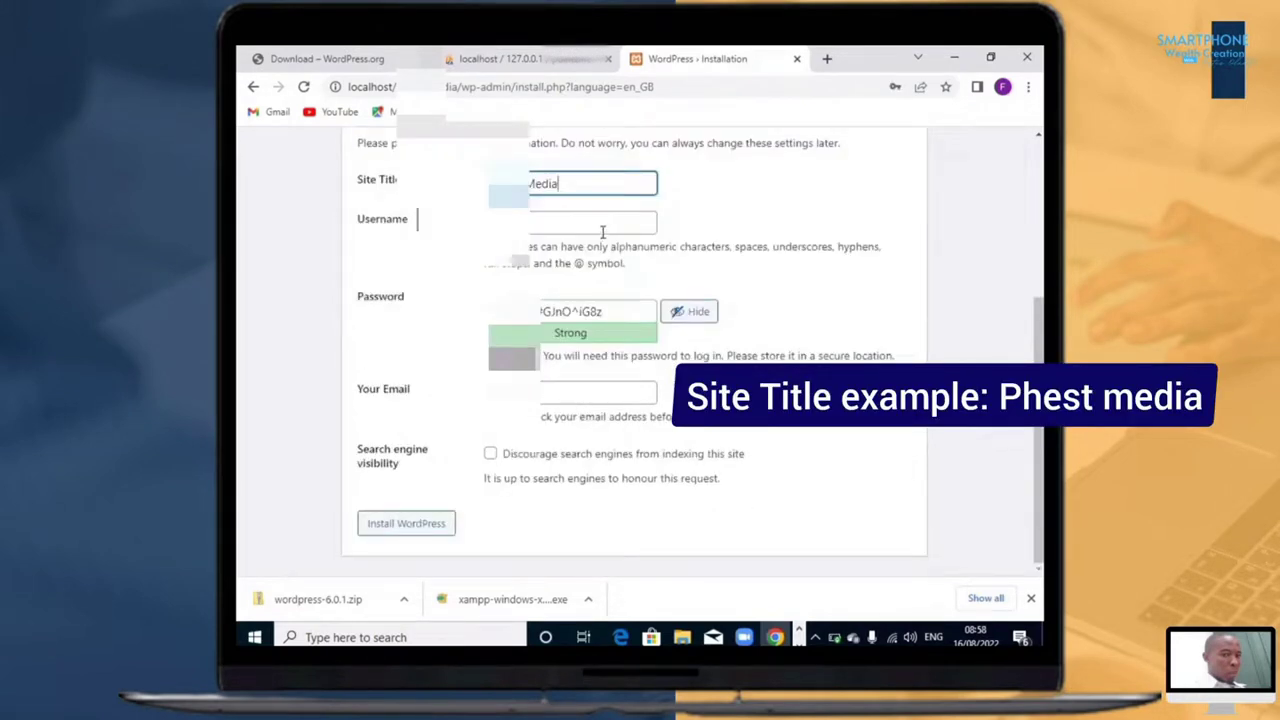
pyautogui.press('Tab')
pyautogui.write('phestmedia')
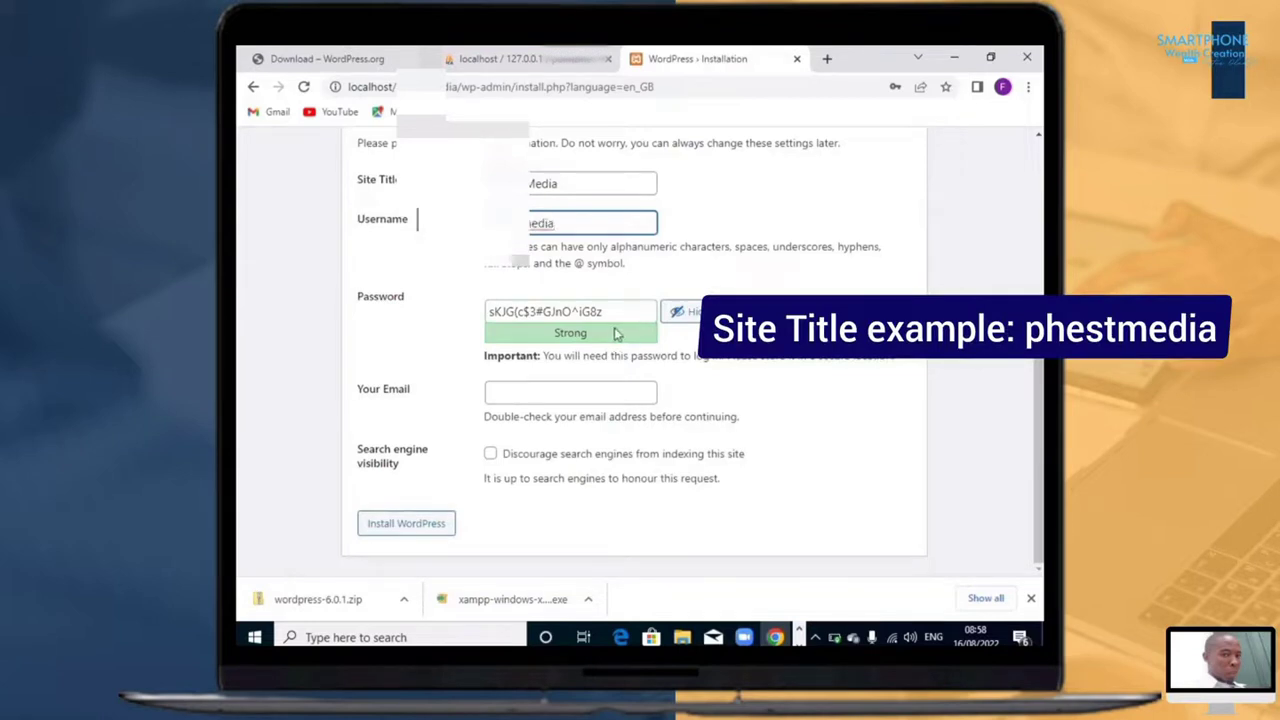
# Step: Replace the suggested password with the chosen administrator password and enter the administrator's e-mail address
pyautogui.moveTo(610, 314); pyautogui.dragTo(488, 316)
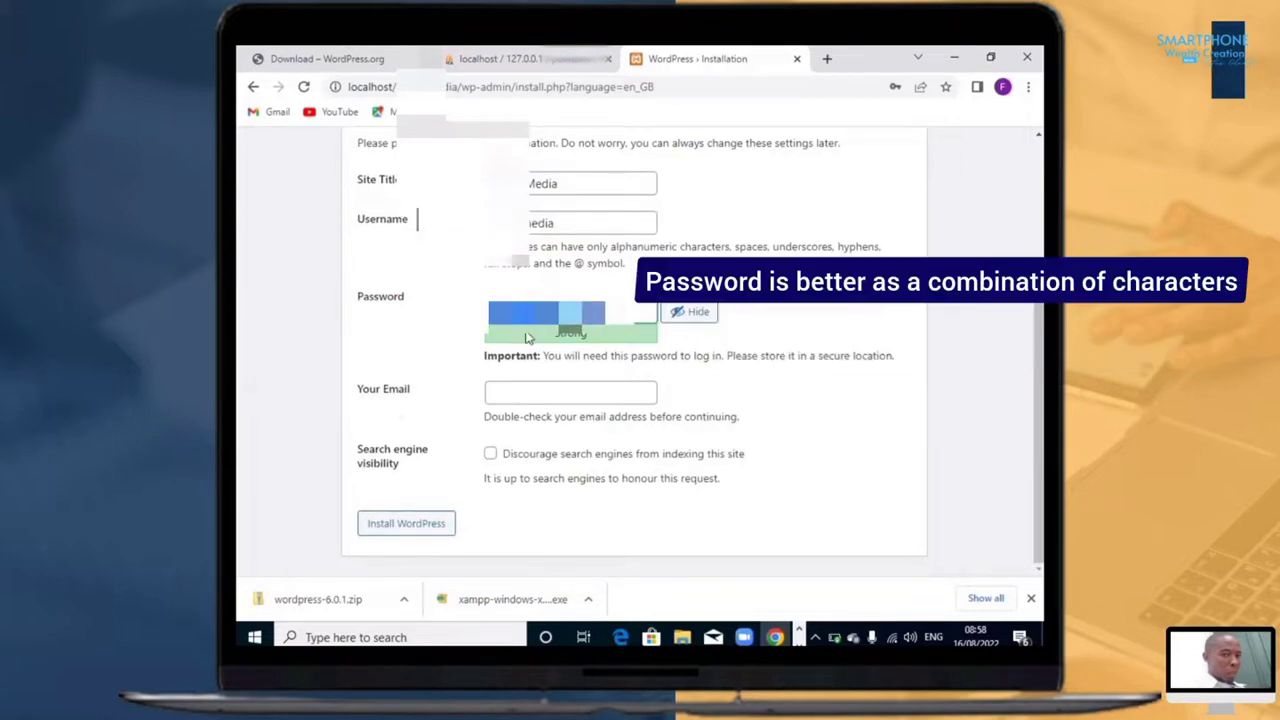
pyautogui.press('BackSpace')
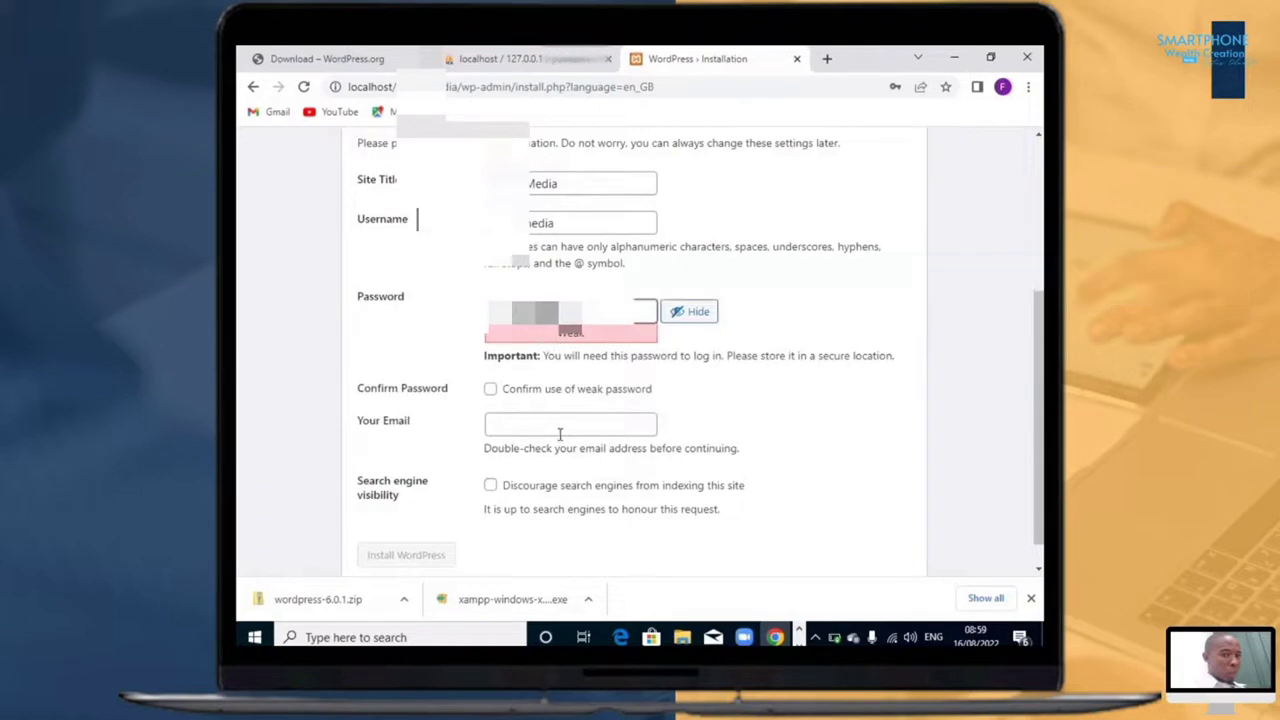
pyautogui.click(563, 427)
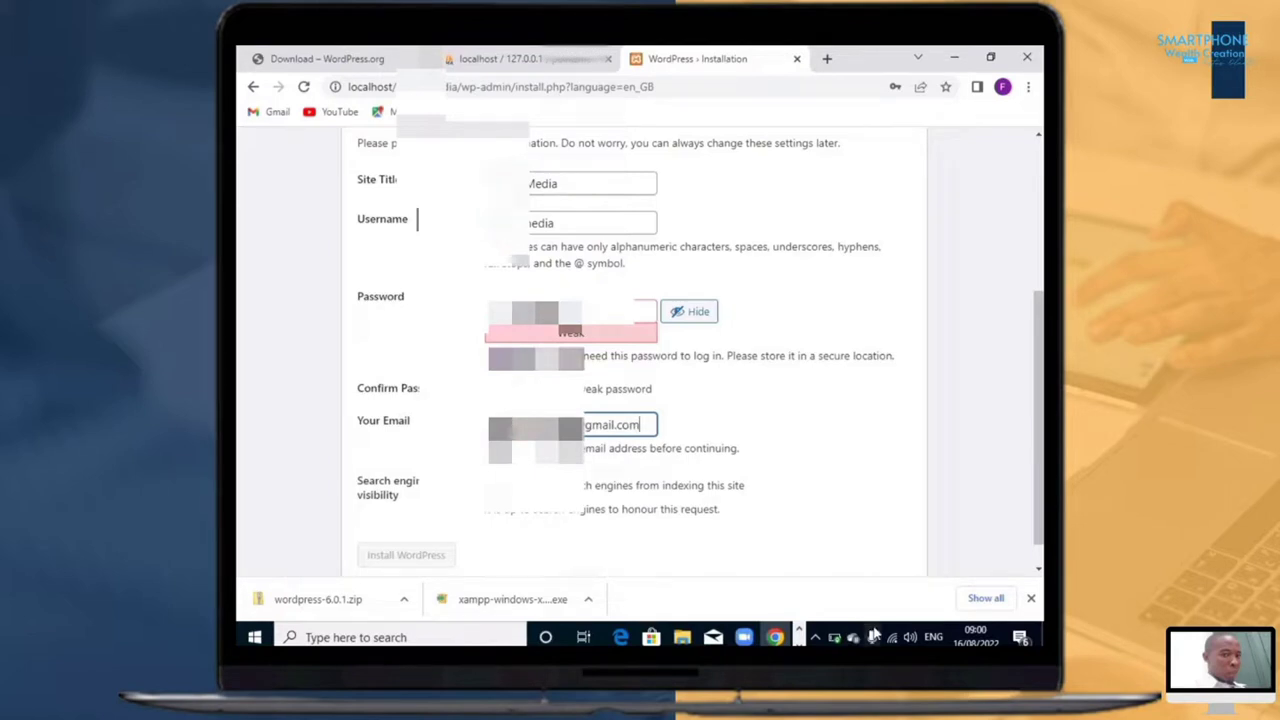
# Step: Confirm the use of a weak password and install WordPress, without saving the login in the browser
pyautogui.scroll(-1, 760, 500)
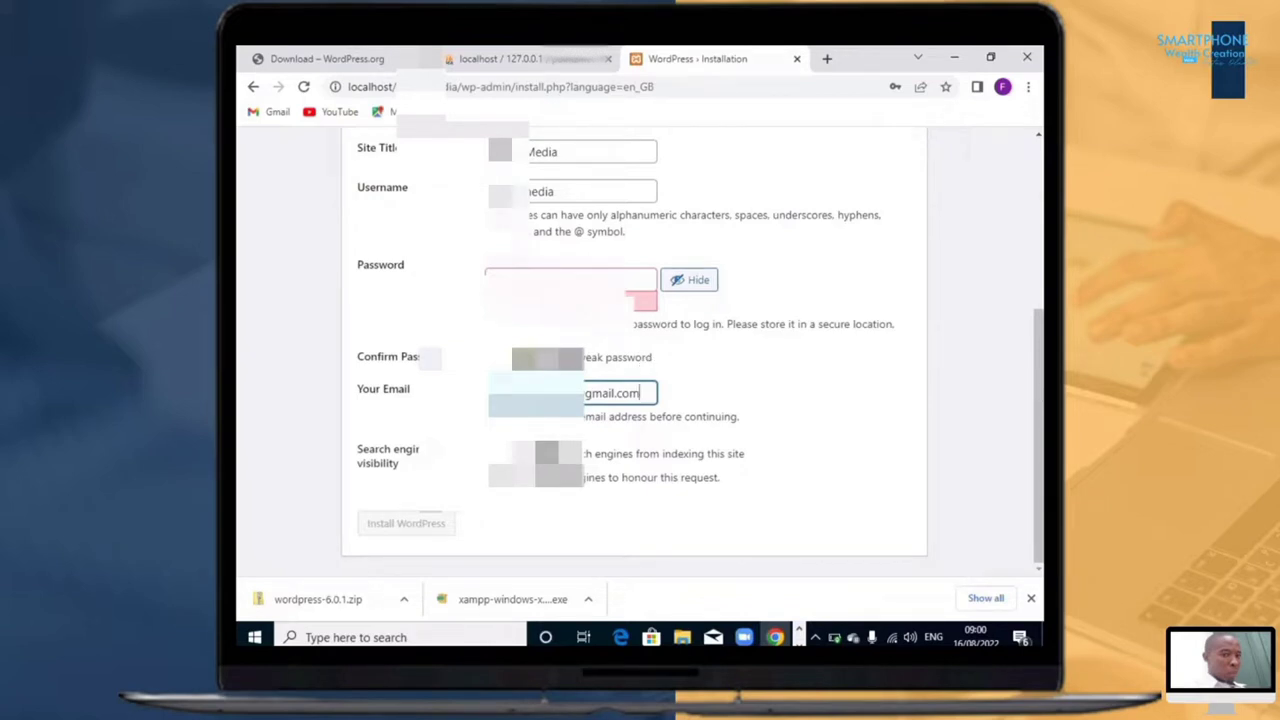
pyautogui.click(494, 358)
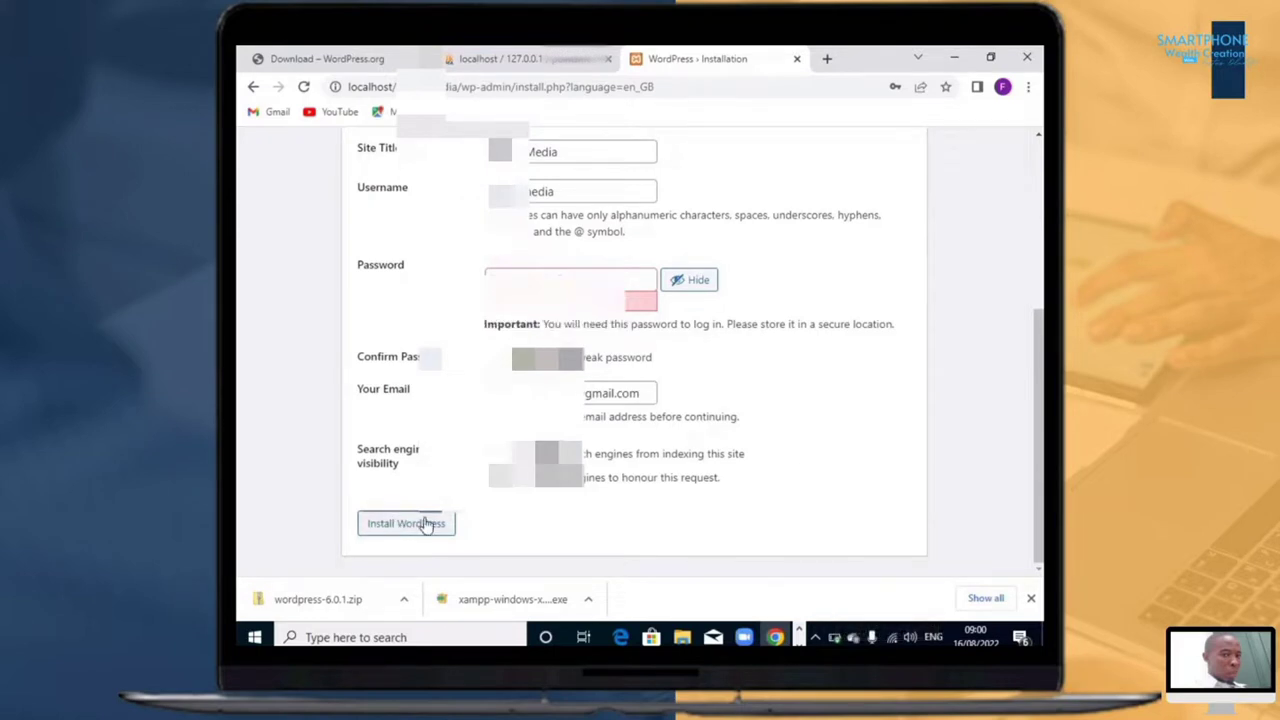
pyautogui.scroll(1, 796, 466)
pyautogui.scroll(-1, 796, 466)
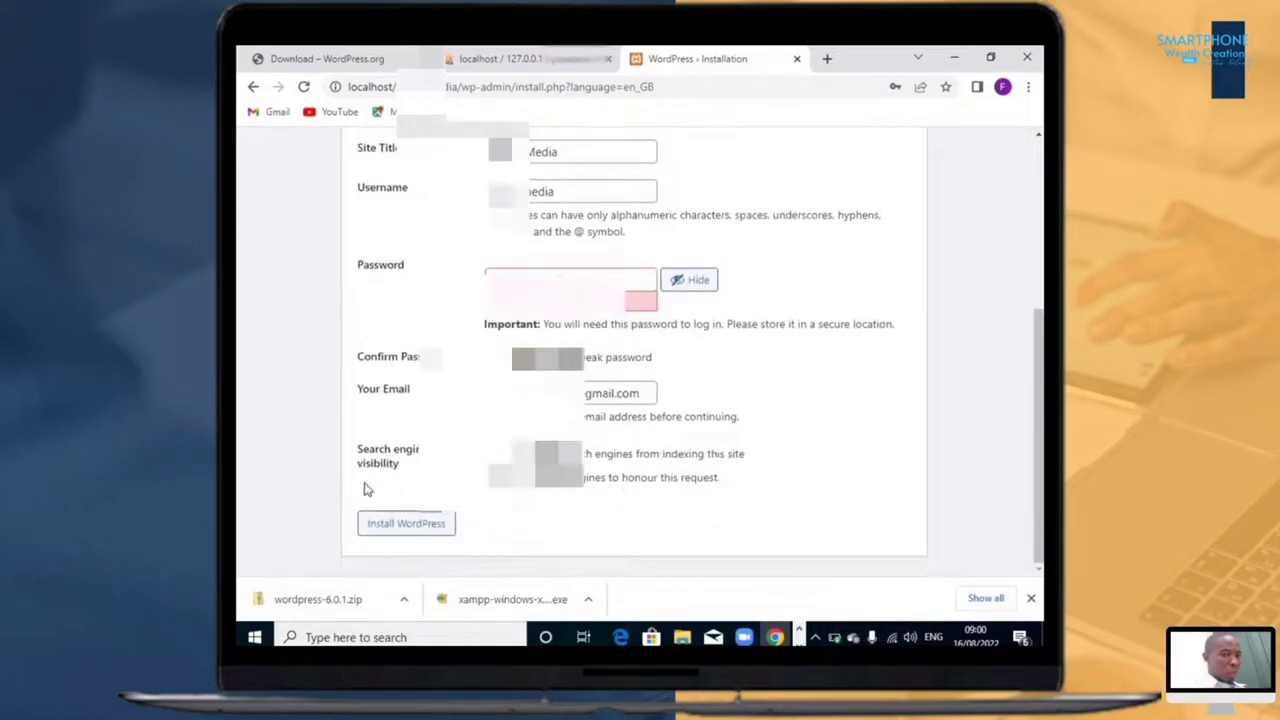
pyautogui.click(389, 526)
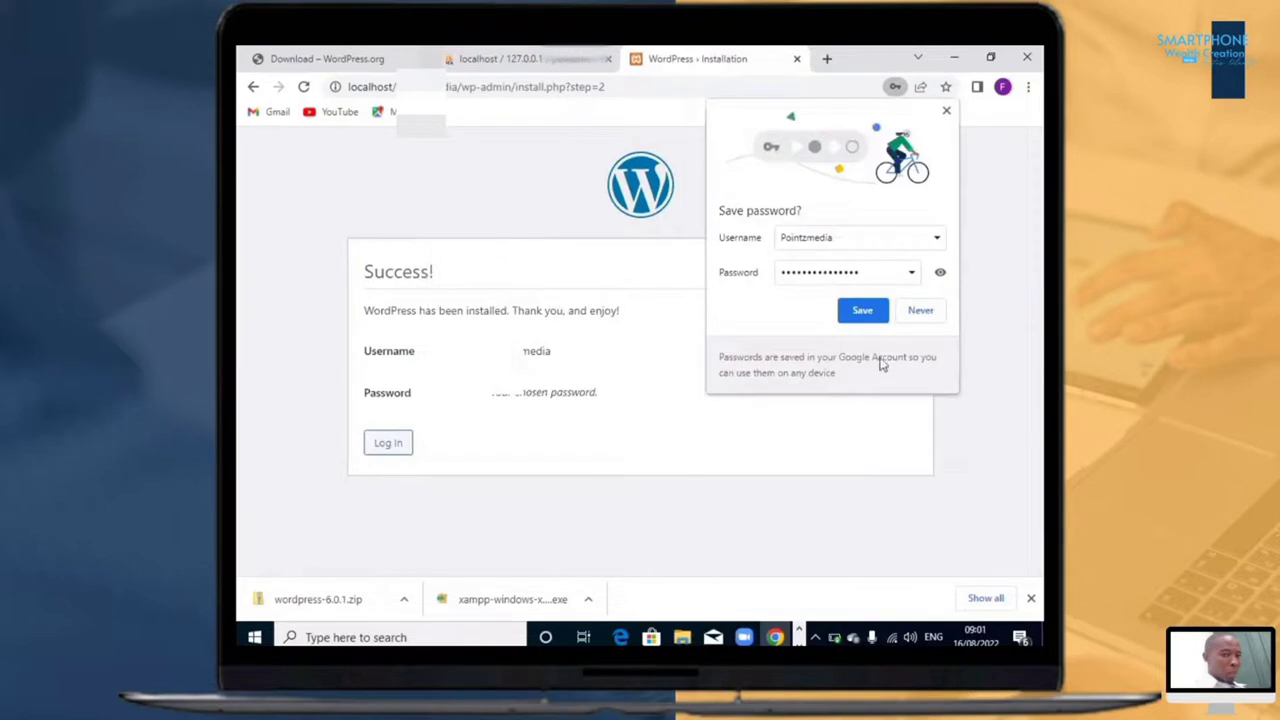
pyautogui.click(948, 112)
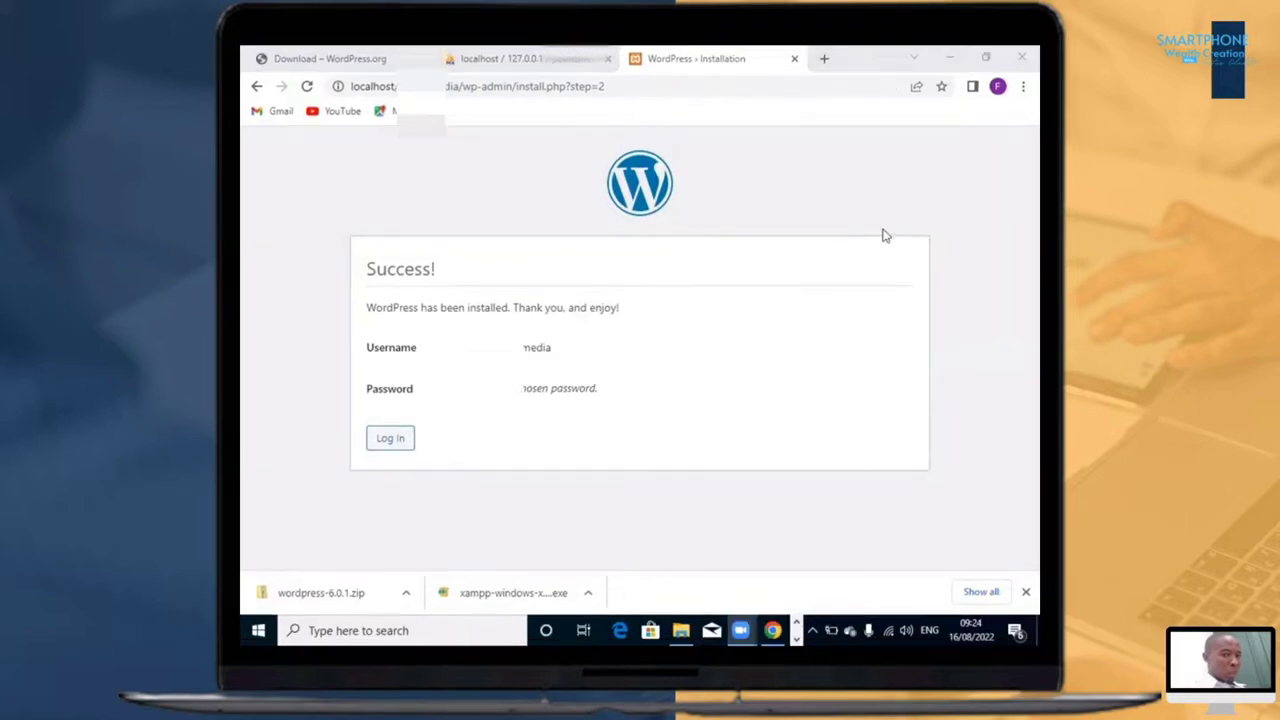
# Step: Log in to the new site's dashboard with the administrator username and account password
pyautogui.click(397, 449)
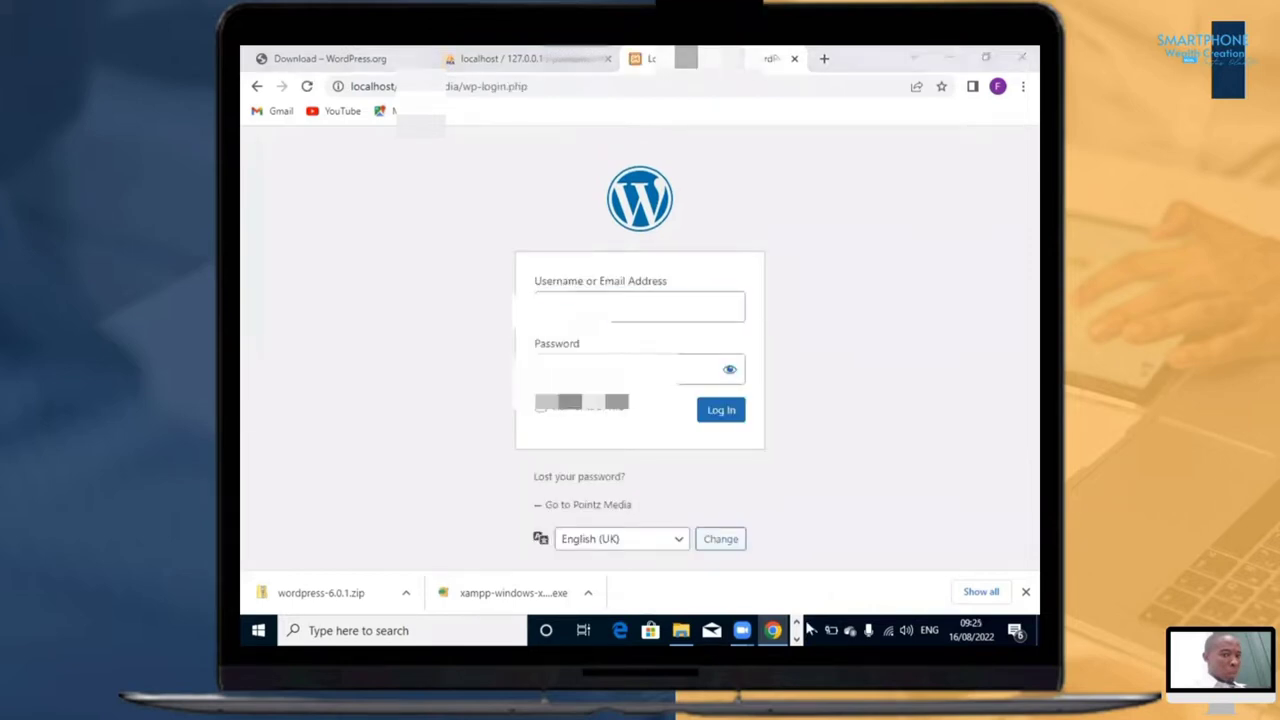
pyautogui.click(721, 410)
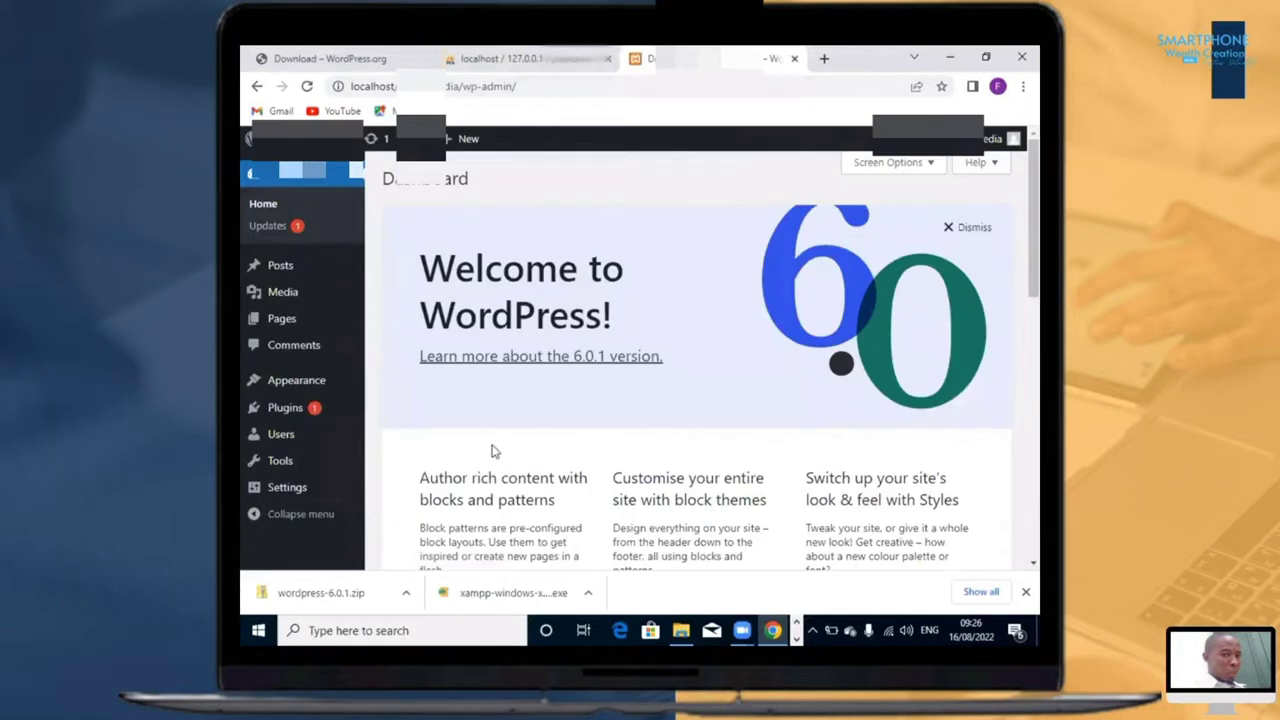
# Step: Set the site's permalink structure to Post name and save the changes
pyautogui.moveTo(278, 497)
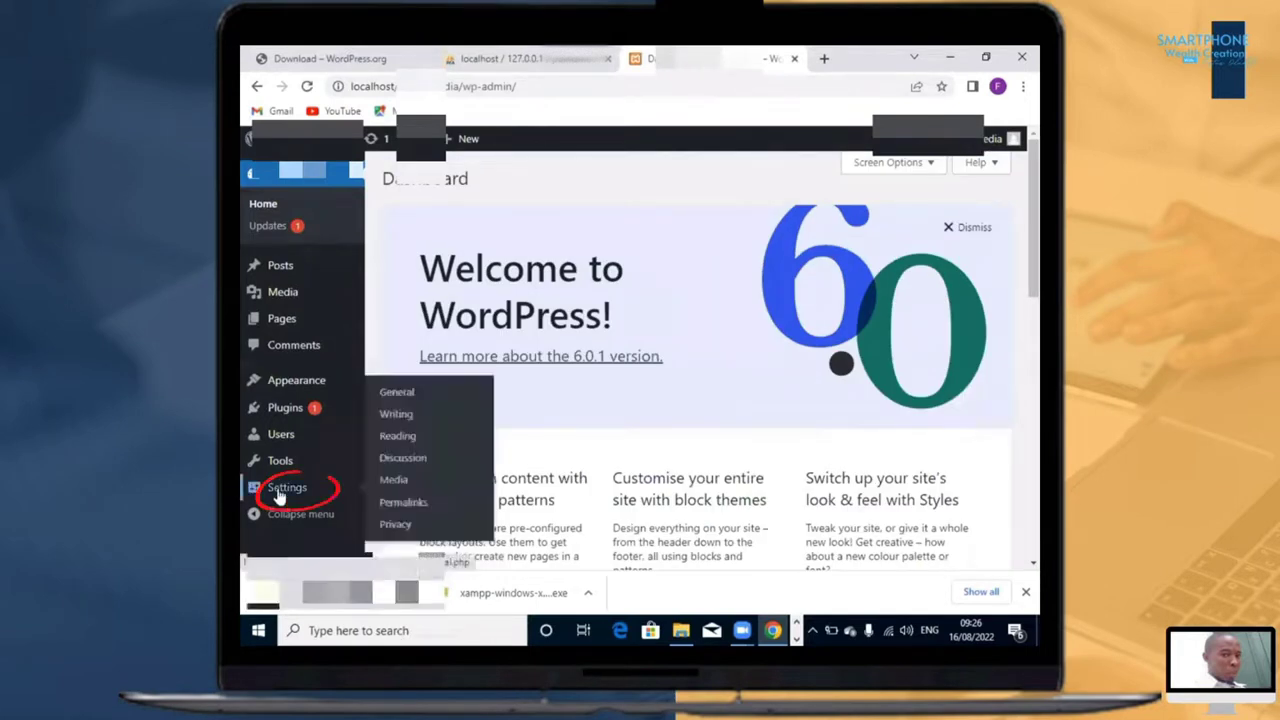
pyautogui.click(392, 511)
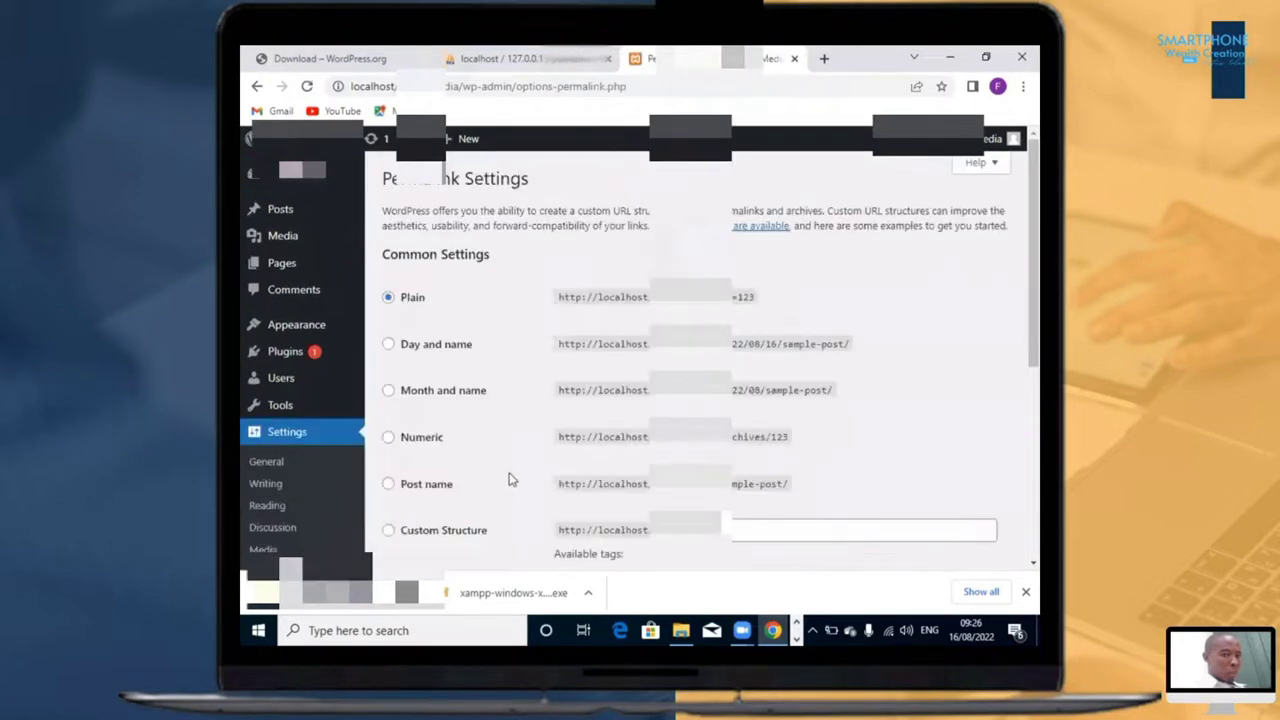
pyautogui.scroll(-1, 448, 373)
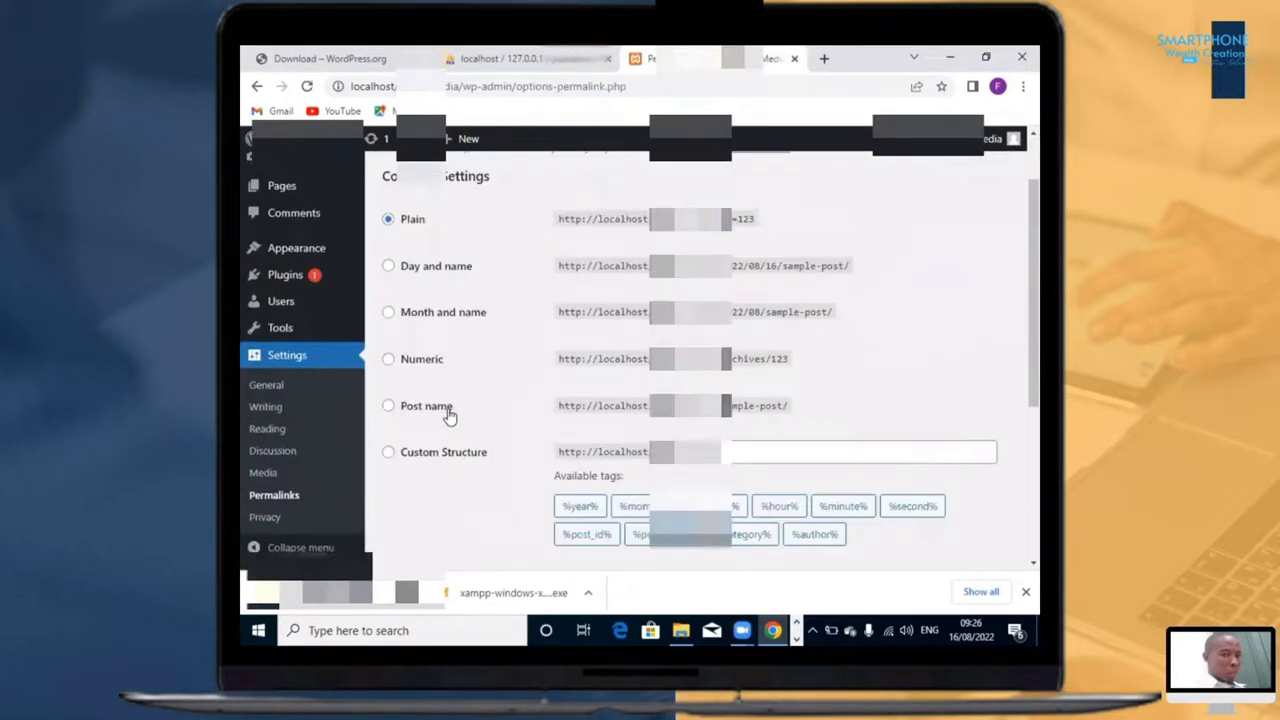
pyautogui.click(389, 407)
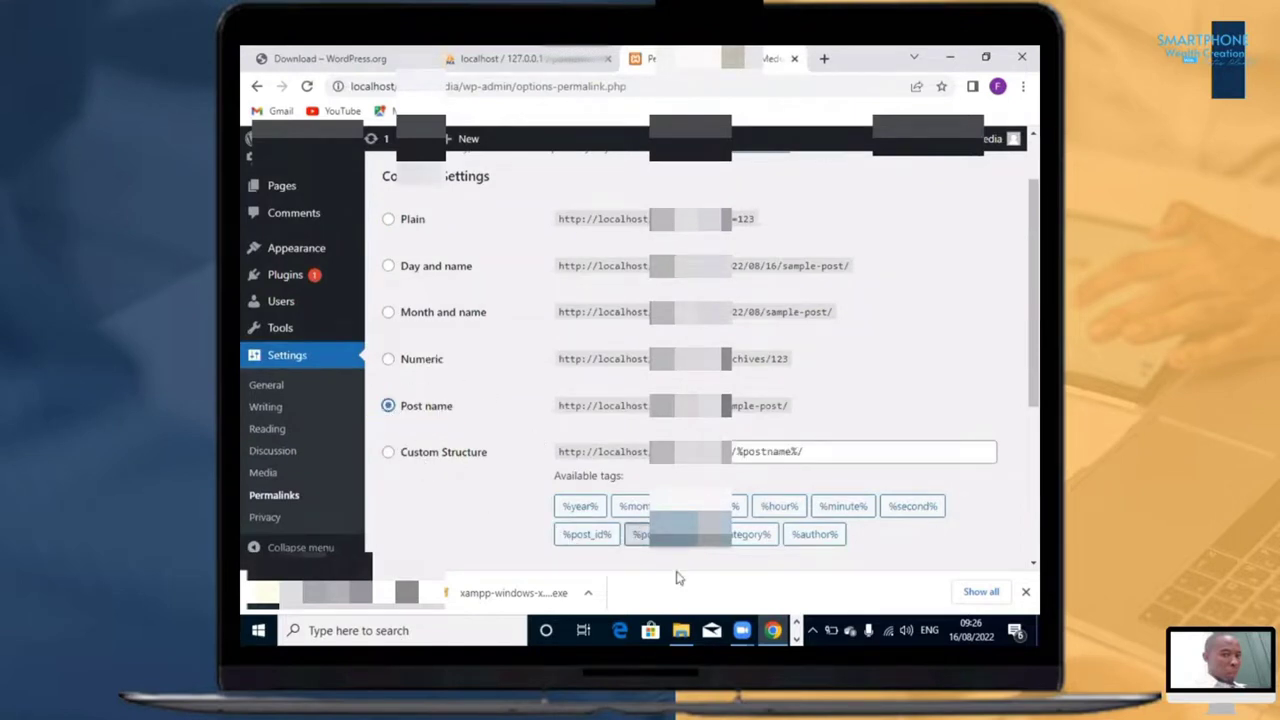
pyautogui.scroll(-3, 800, 534)
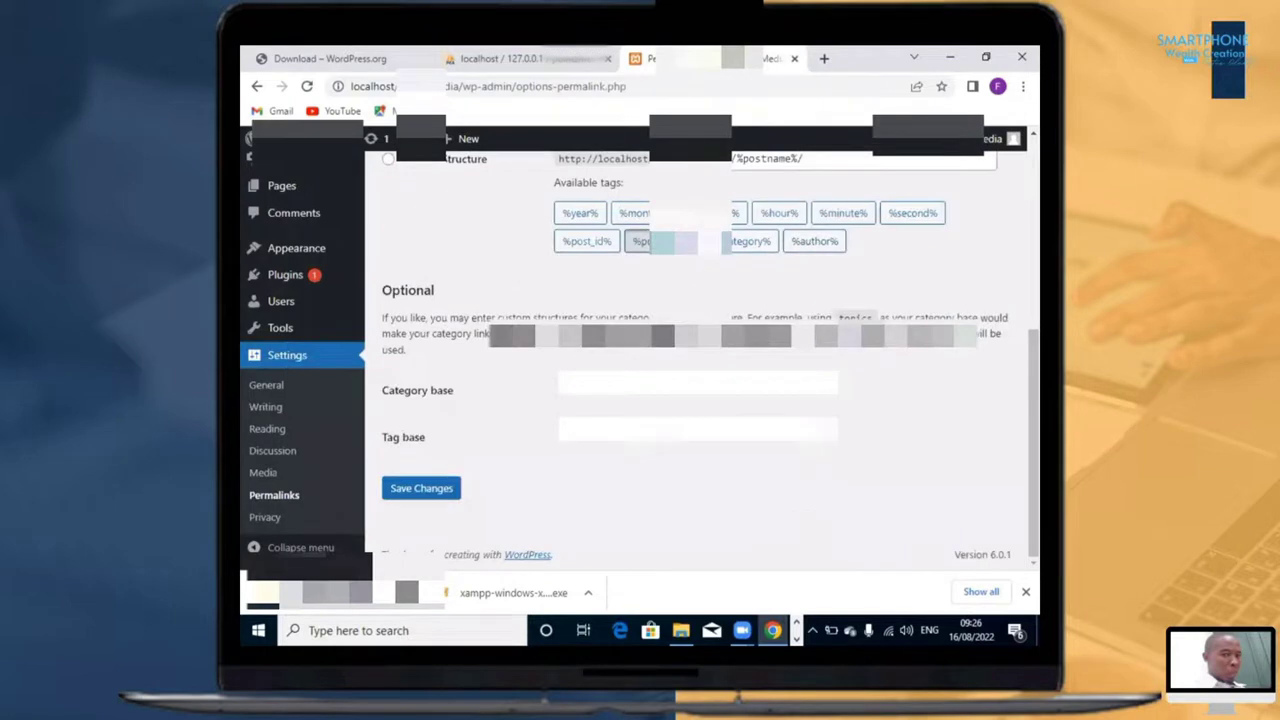
pyautogui.click(425, 490)
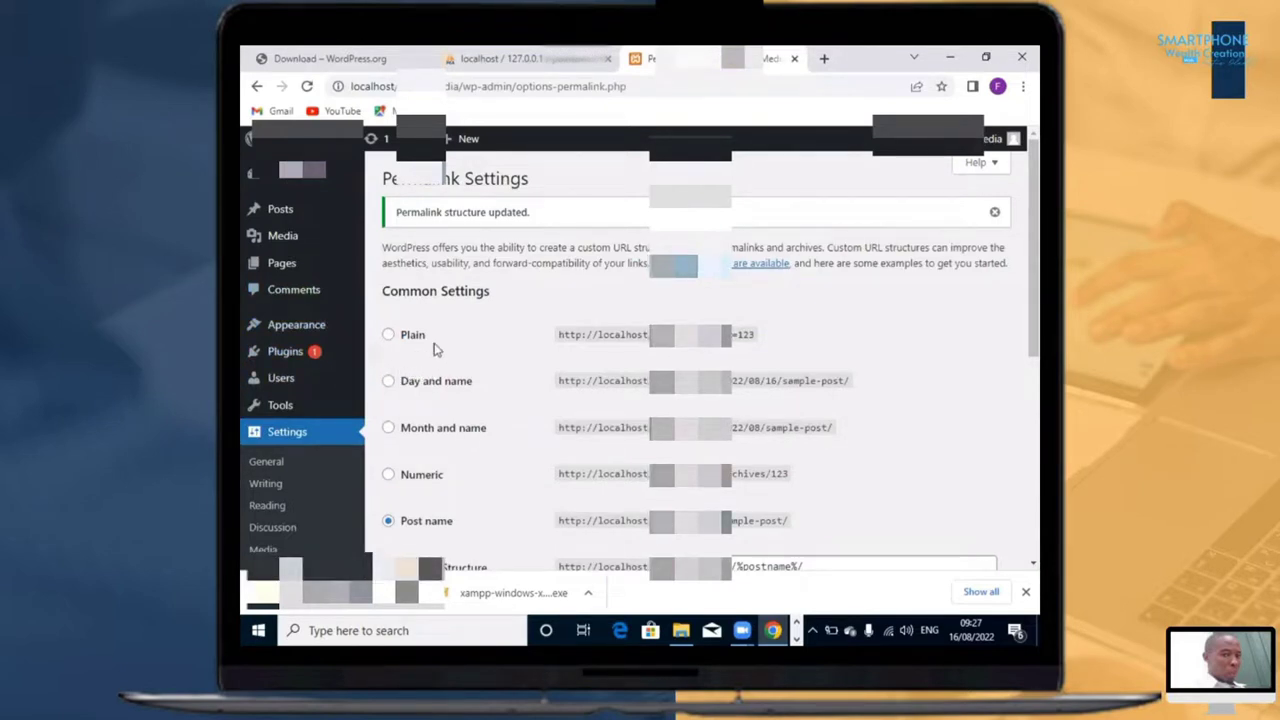
# Step: Open the page for adding new themes to the site
pyautogui.scroll(-4, 308, 406)
pyautogui.scroll(4, 318, 380)
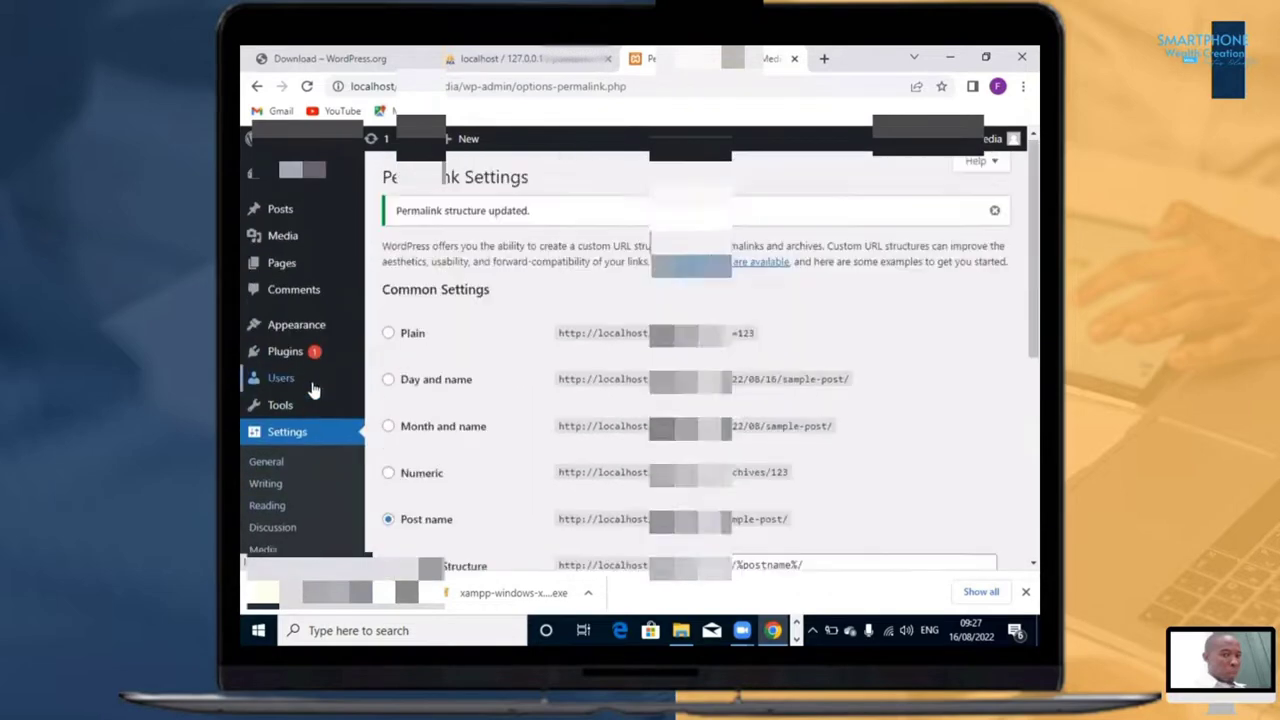
pyautogui.click(305, 440)
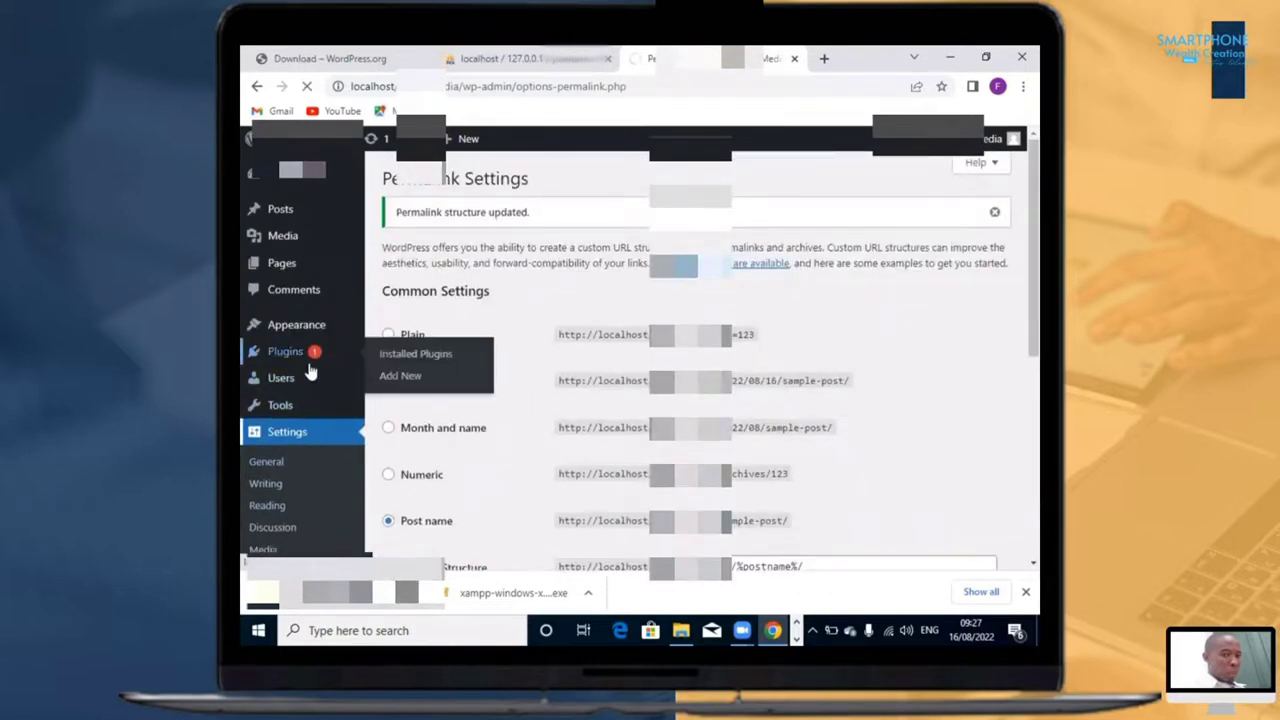
pyautogui.moveTo(325, 408)
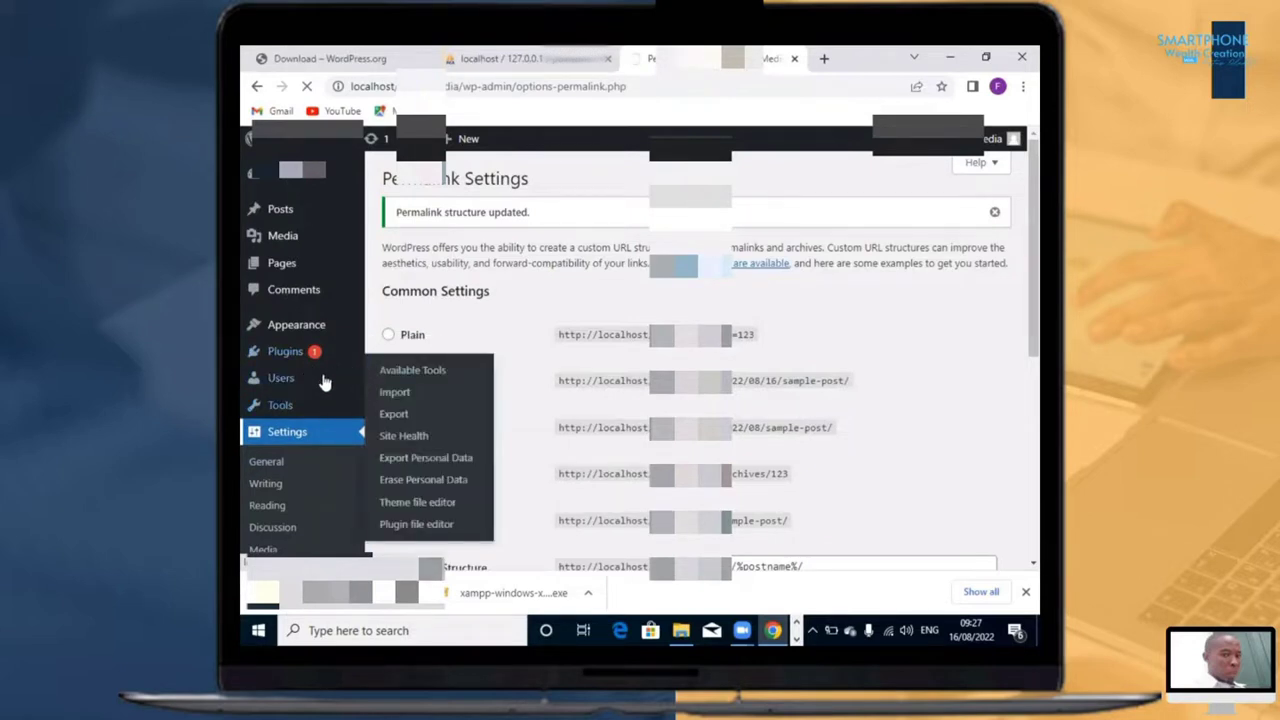
pyautogui.click(273, 328)
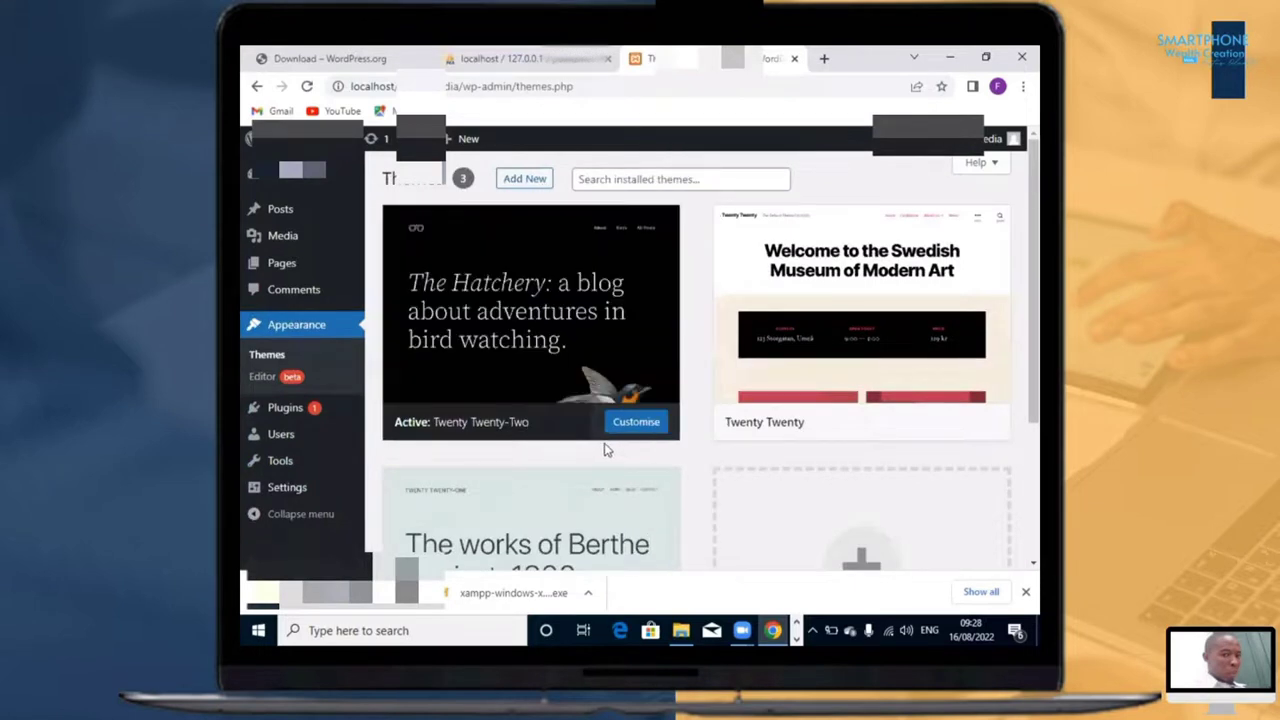
pyautogui.click(590, 179)
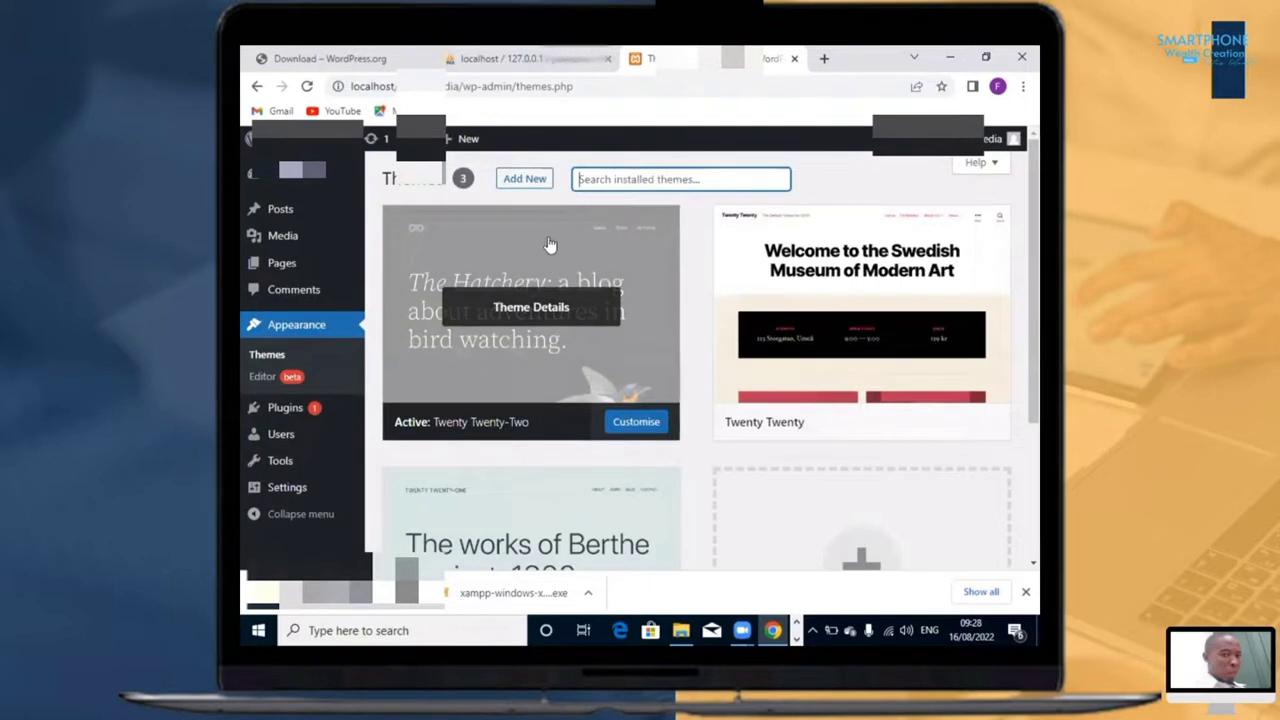
pyautogui.click(522, 185)
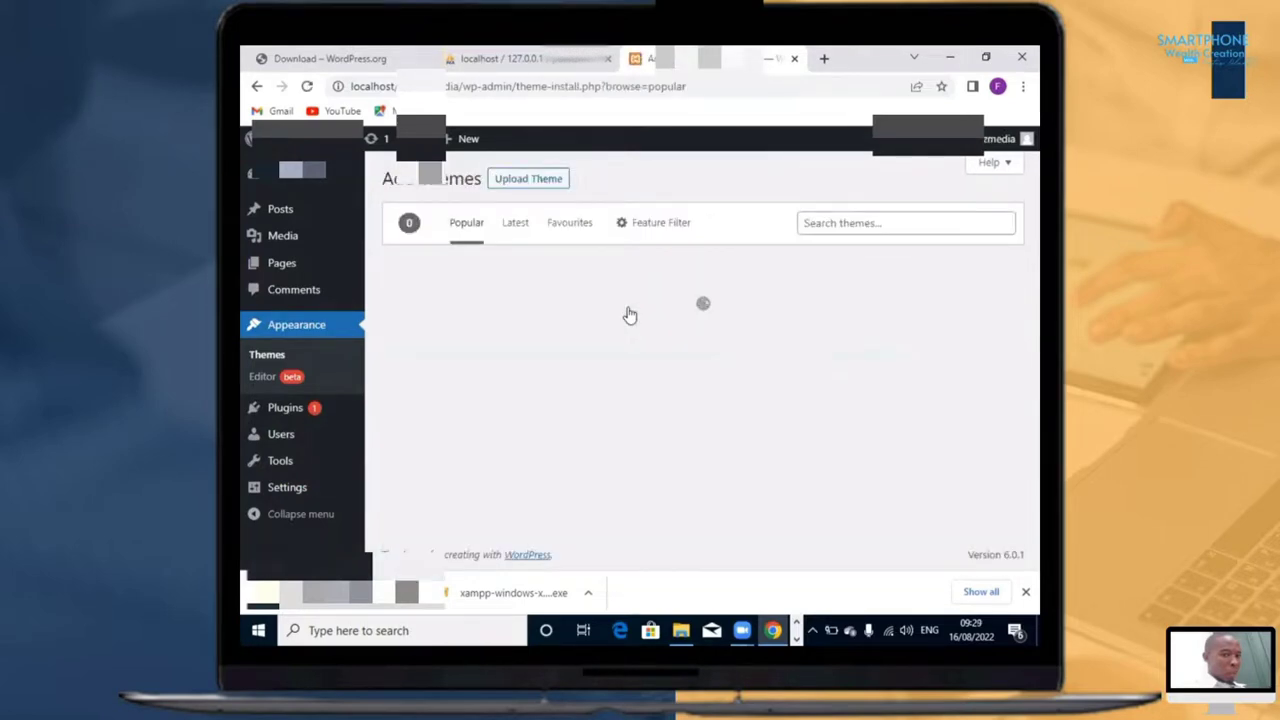
# Step: Browse the popular themes, examining the Astra theme and the alternatives around it
pyautogui.scroll(-6, 788, 352)
pyautogui.scroll(3, 788, 352)
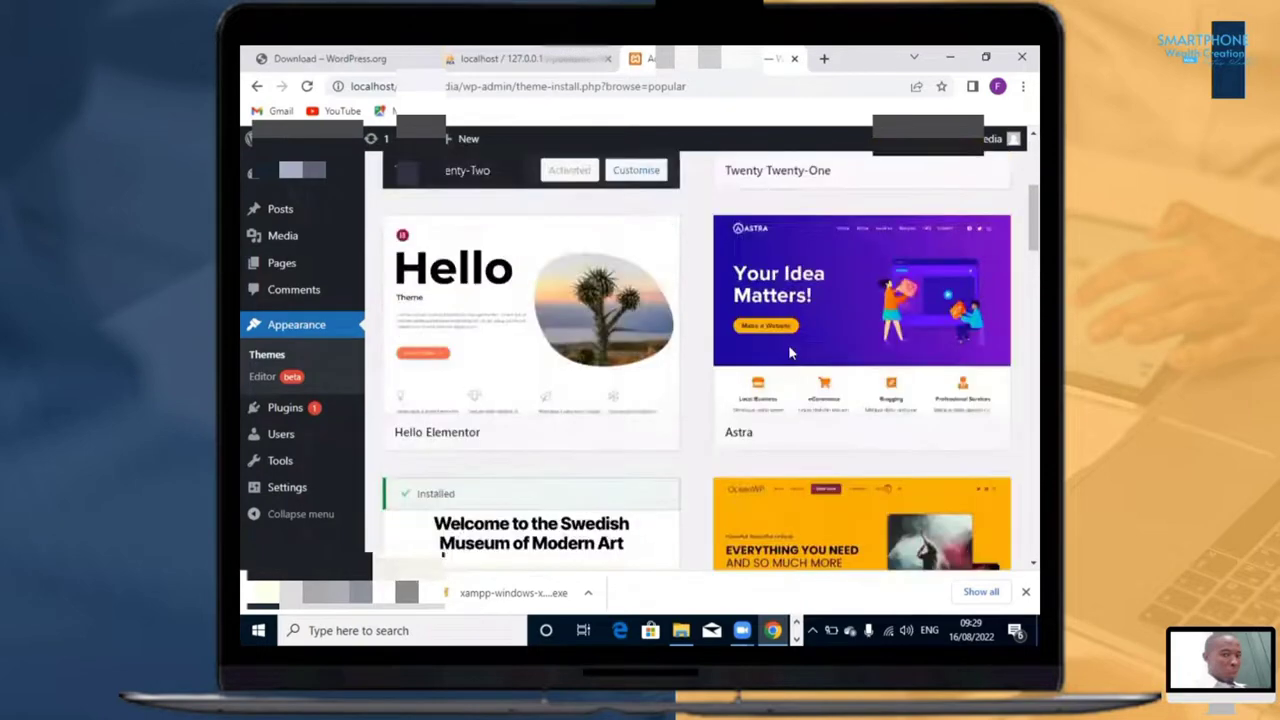
pyautogui.scroll(3, 831, 224)
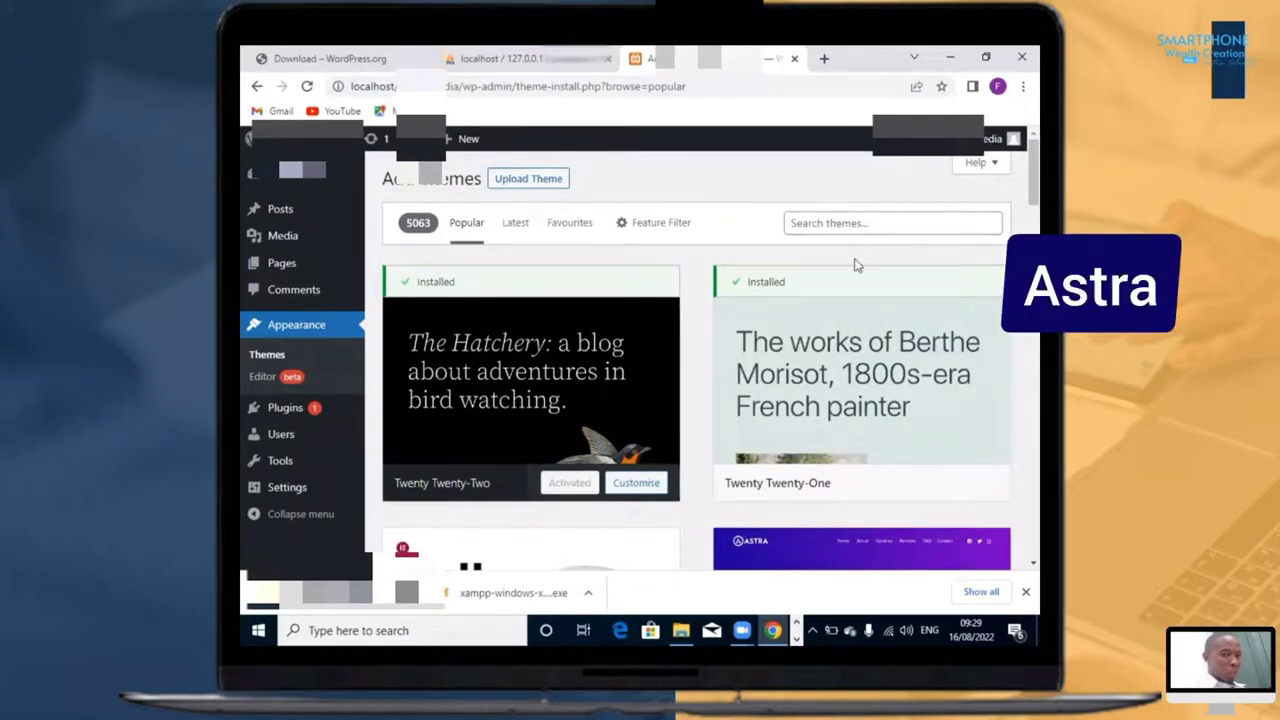
pyautogui.scroll(-2, 845, 260)
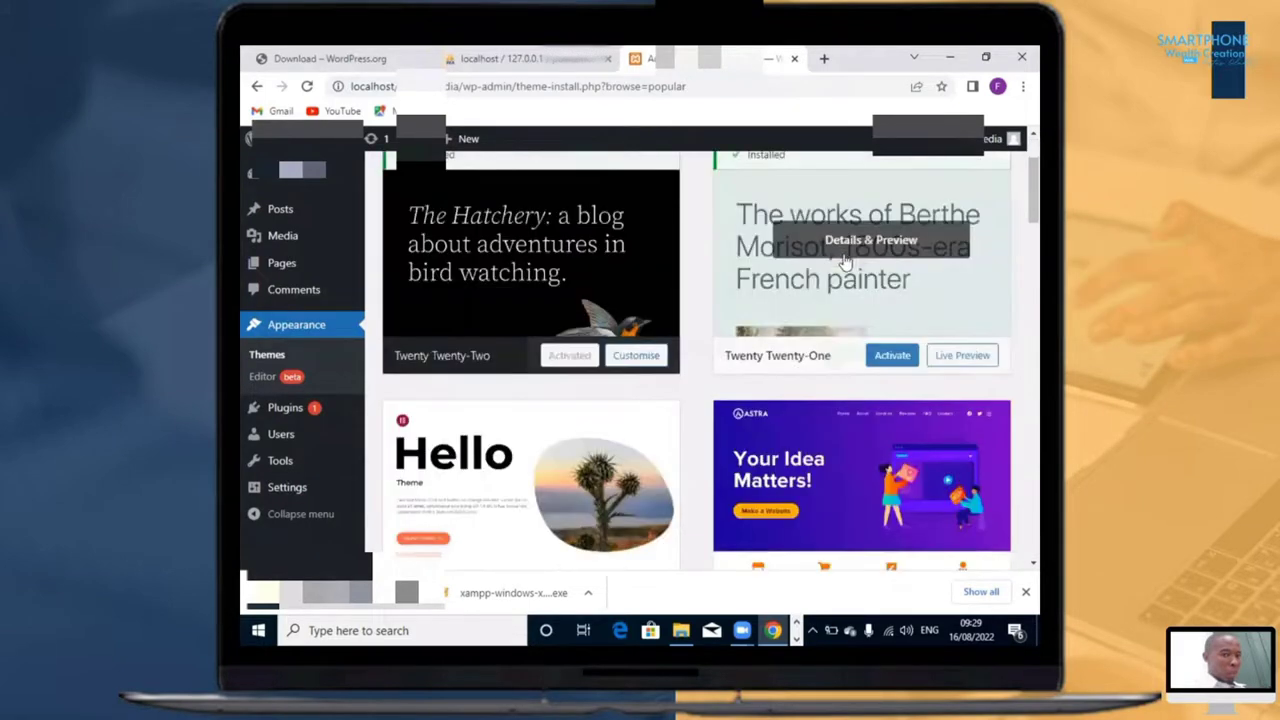
pyautogui.scroll(-5, 845, 260)
pyautogui.scroll(-2, 845, 262)
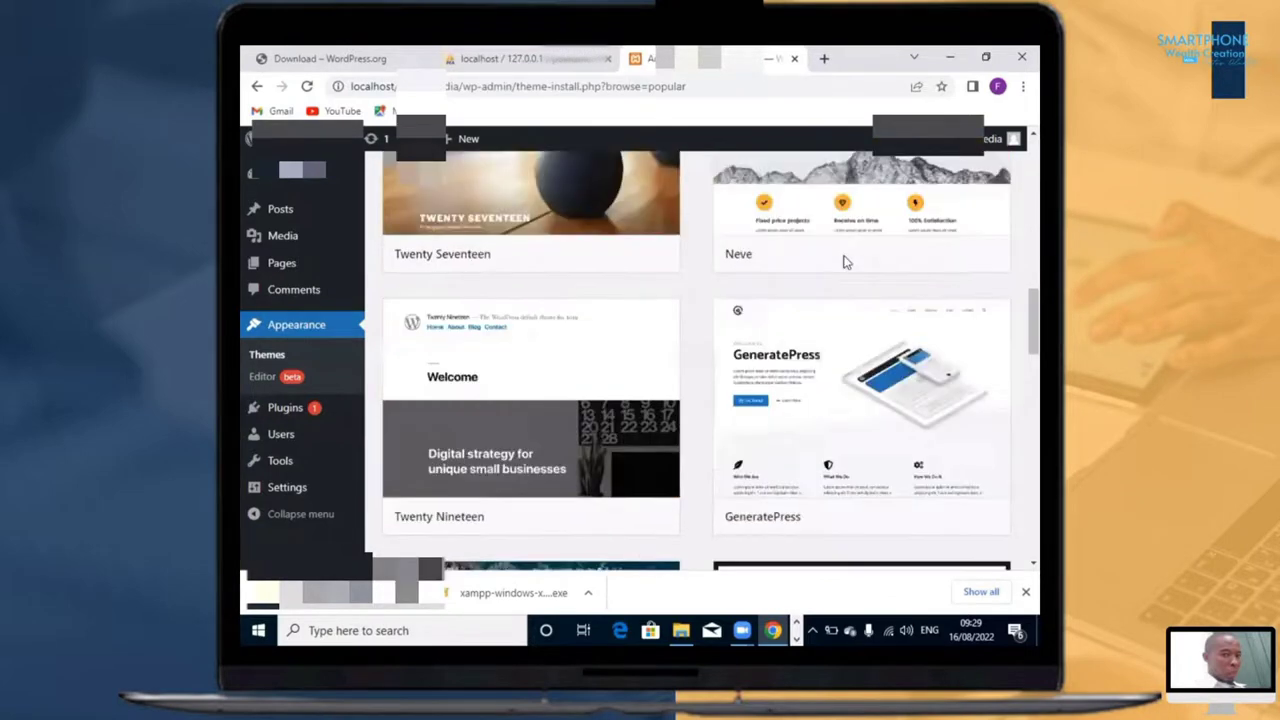
pyautogui.scroll(7, 845, 262)
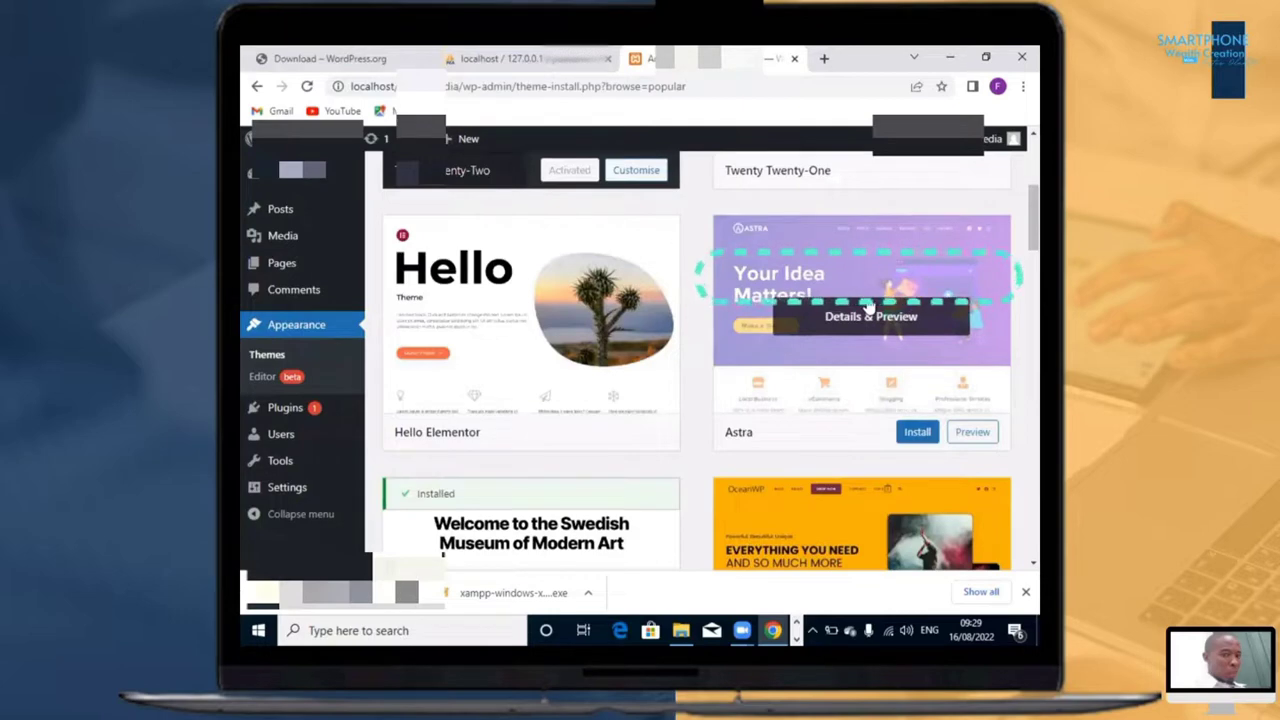
pyautogui.scroll(1, 898, 275)
pyautogui.scroll(-1, 893, 270)
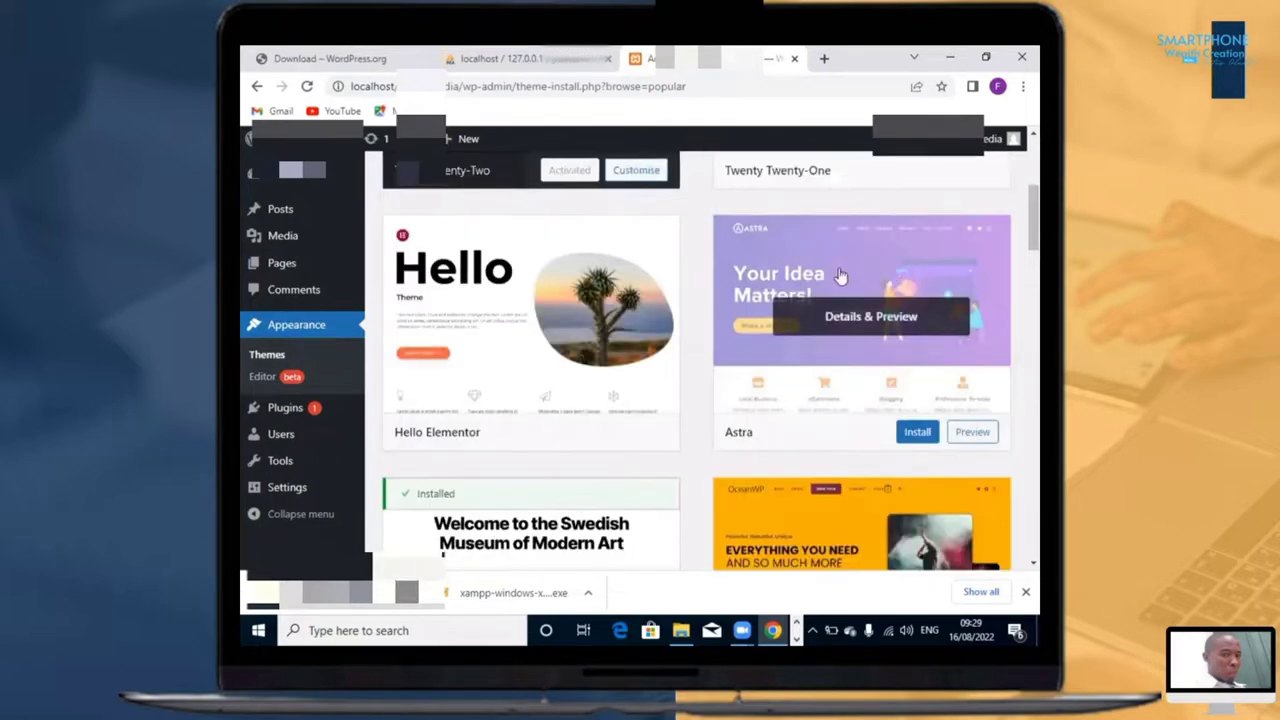
pyautogui.scroll(3, 895, 333)
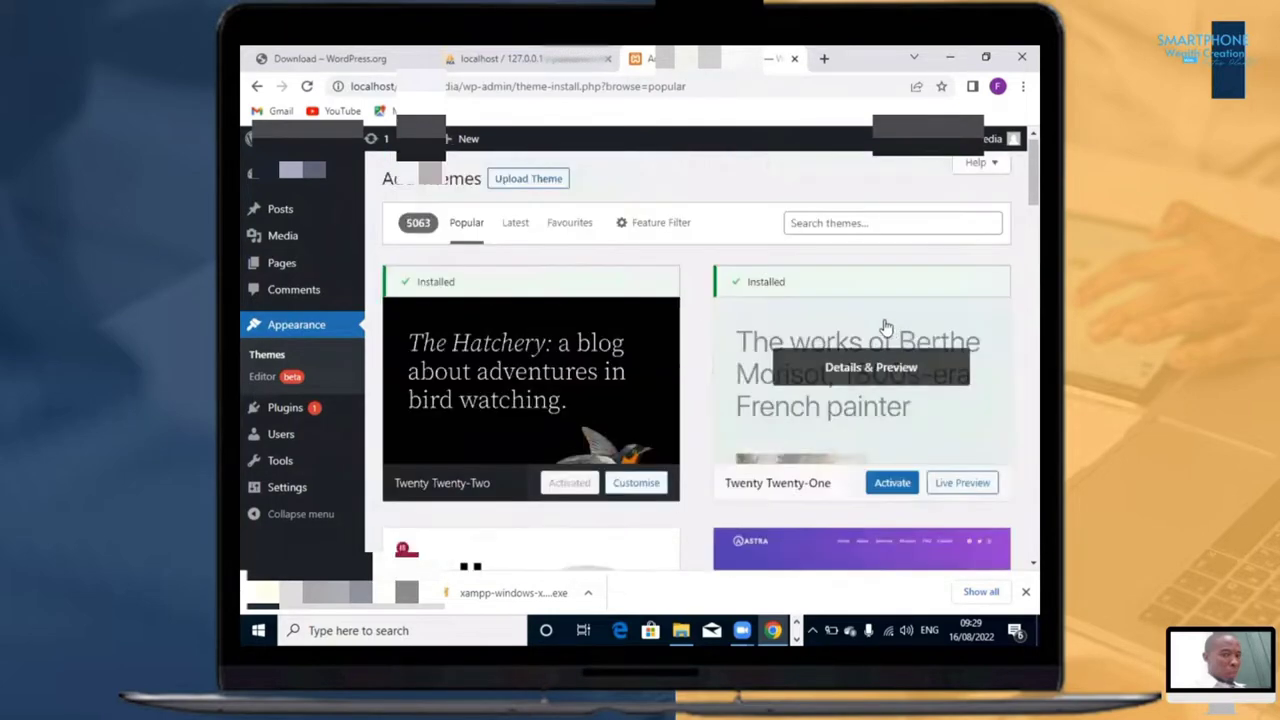
pyautogui.scroll(-3, 886, 355)
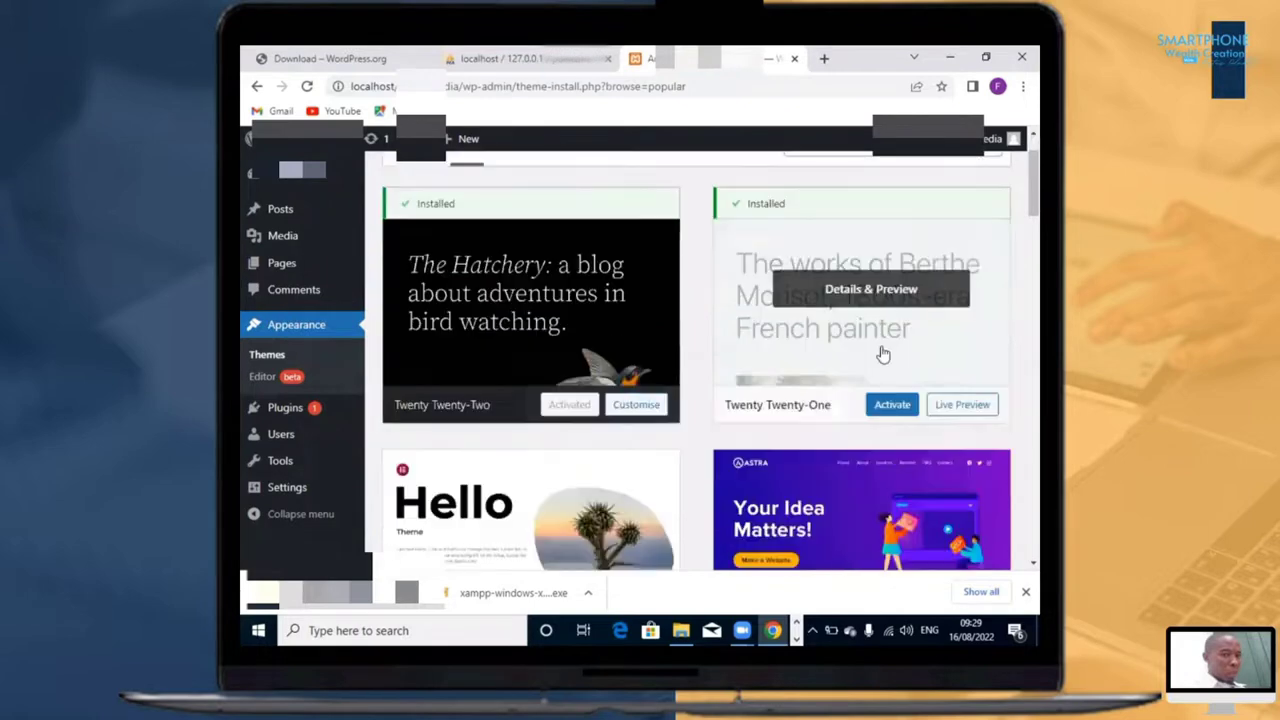
pyautogui.scroll(3, 894, 360)
pyautogui.scroll(-3, 801, 458)
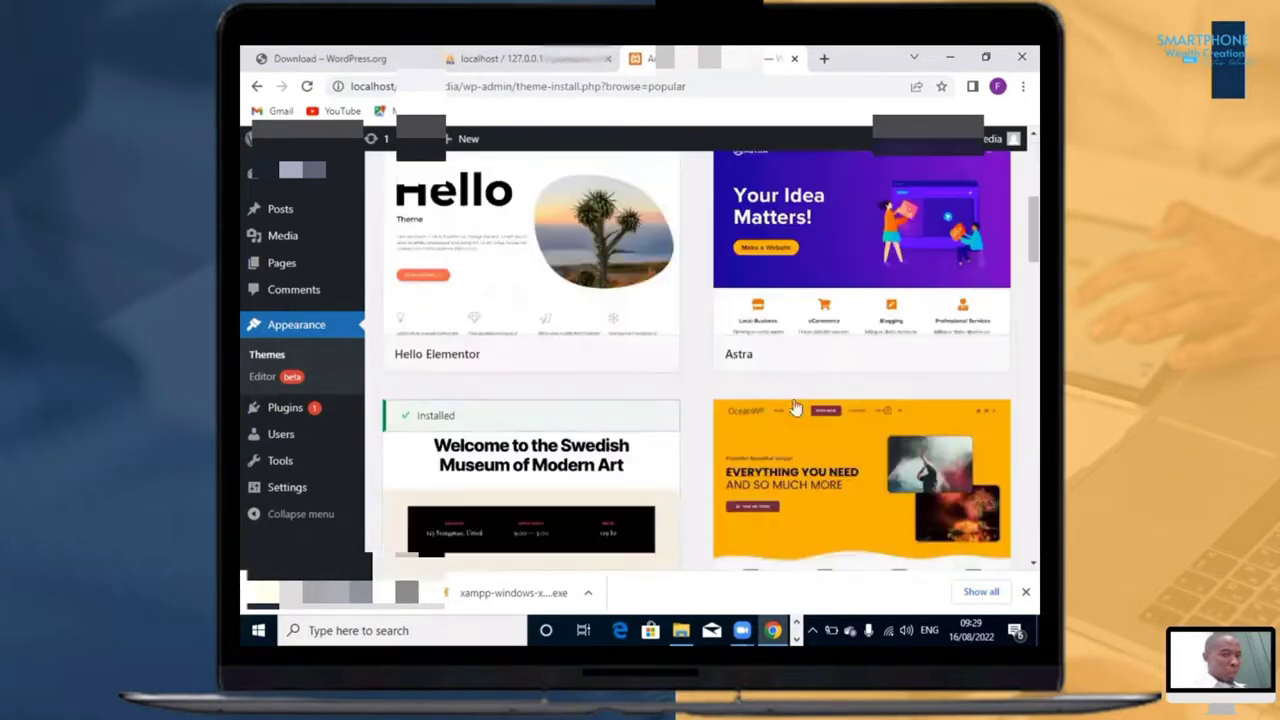
pyautogui.scroll(3, 840, 290)
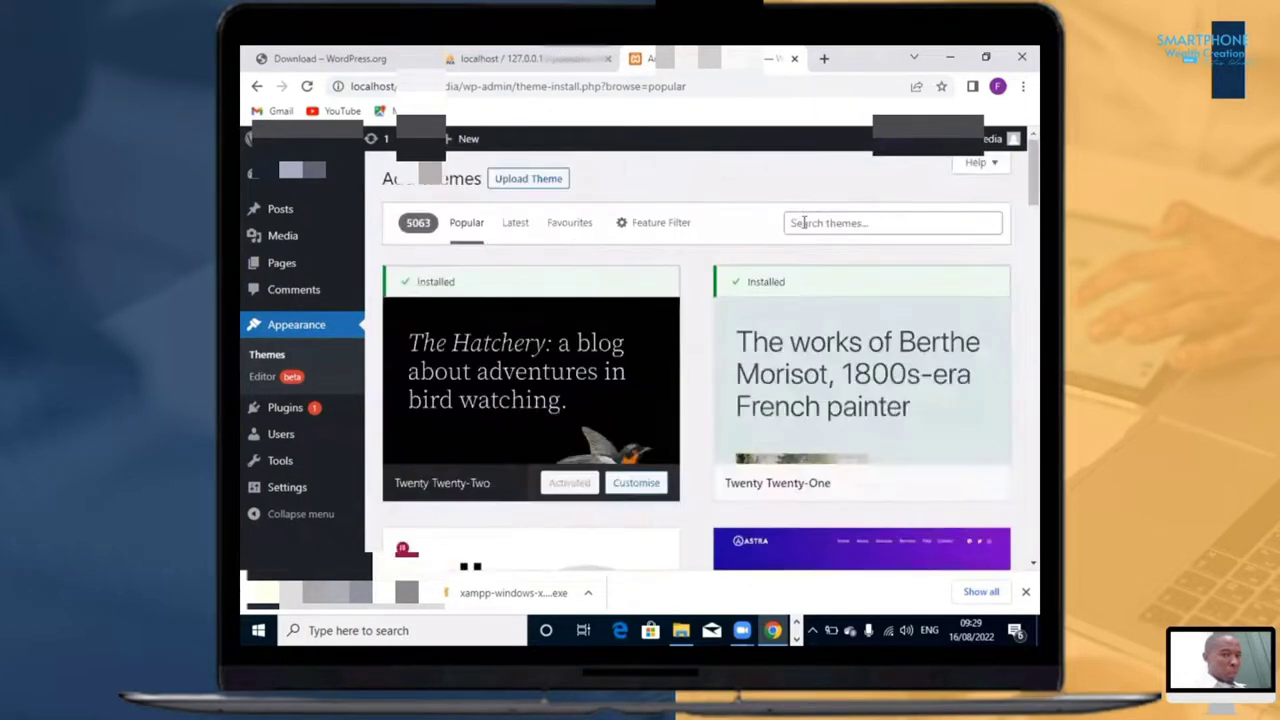
# Step: Search the theme catalogue for astra
pyautogui.click(803, 222)
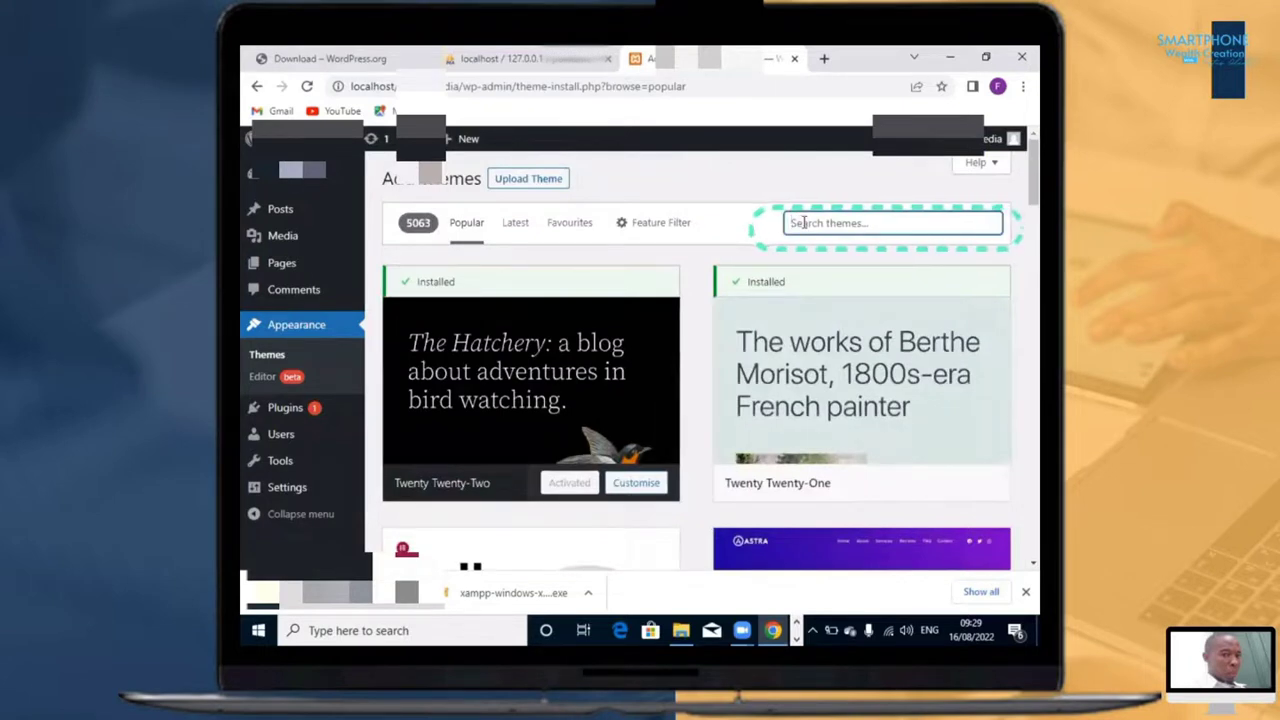
pyautogui.write('as')
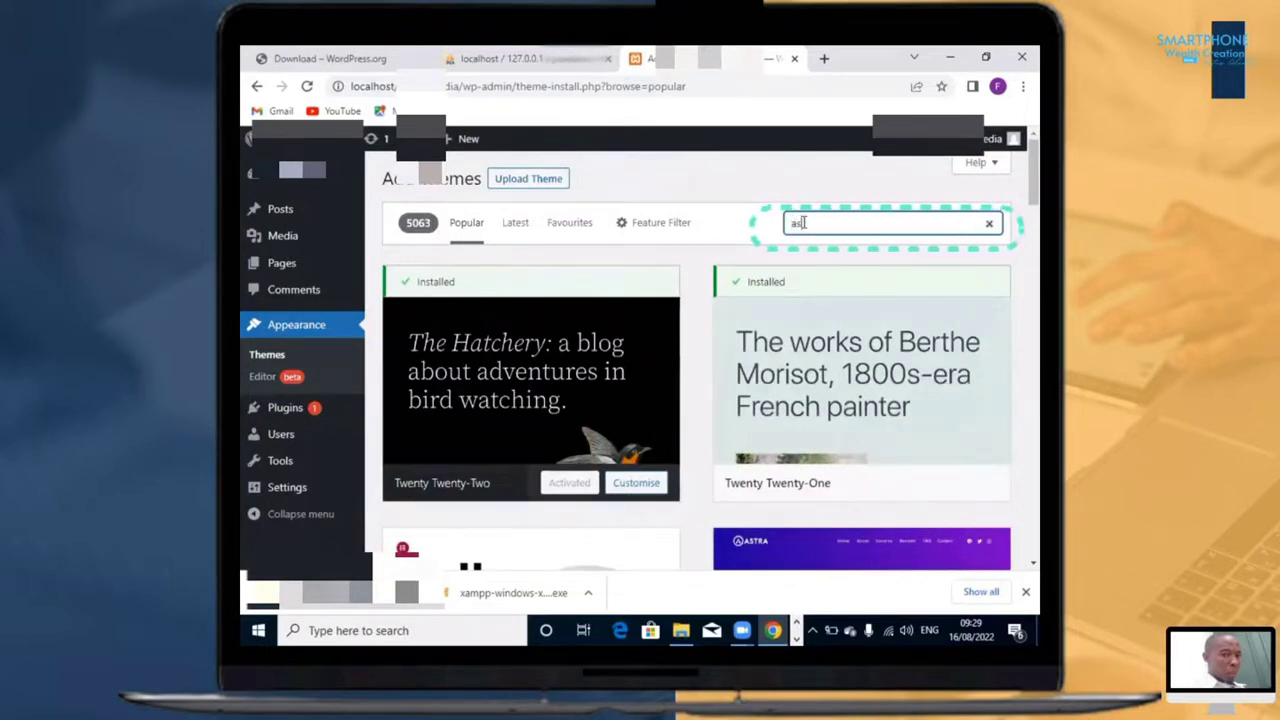
pyautogui.write('tra')
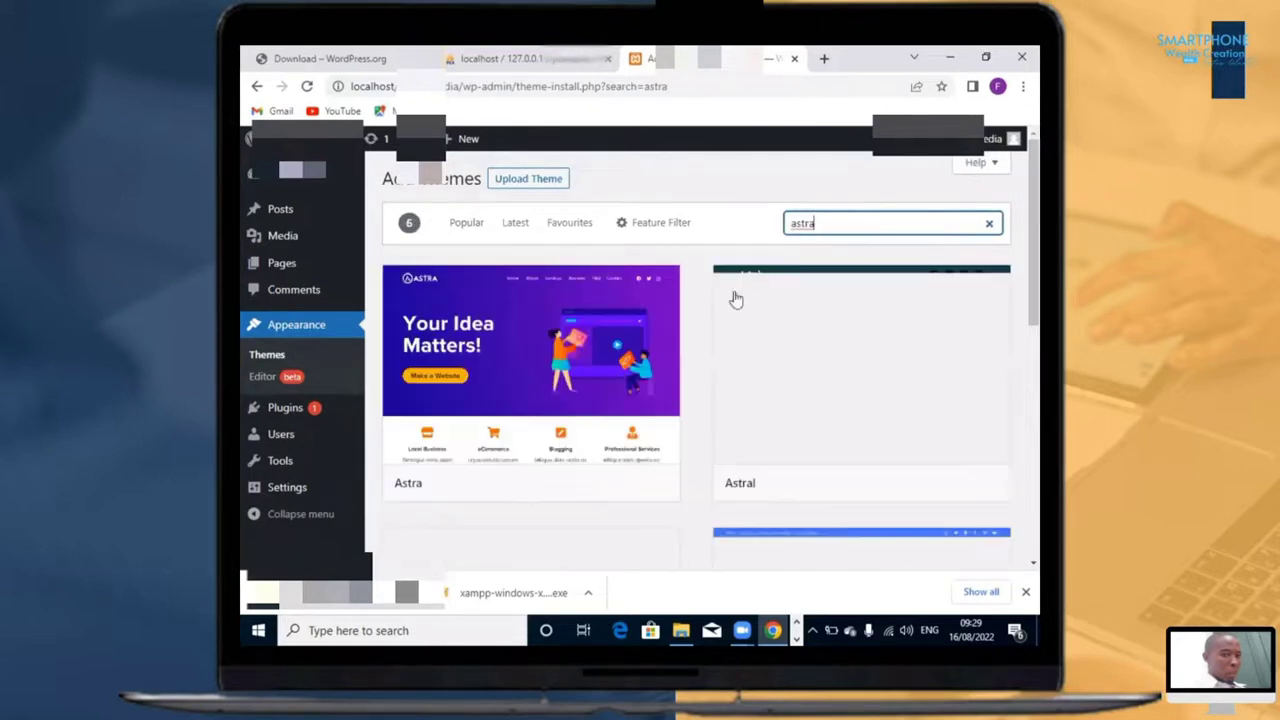
# Step: Install the Astra theme from the search results and activate it on the site
pyautogui.moveTo(534, 388)
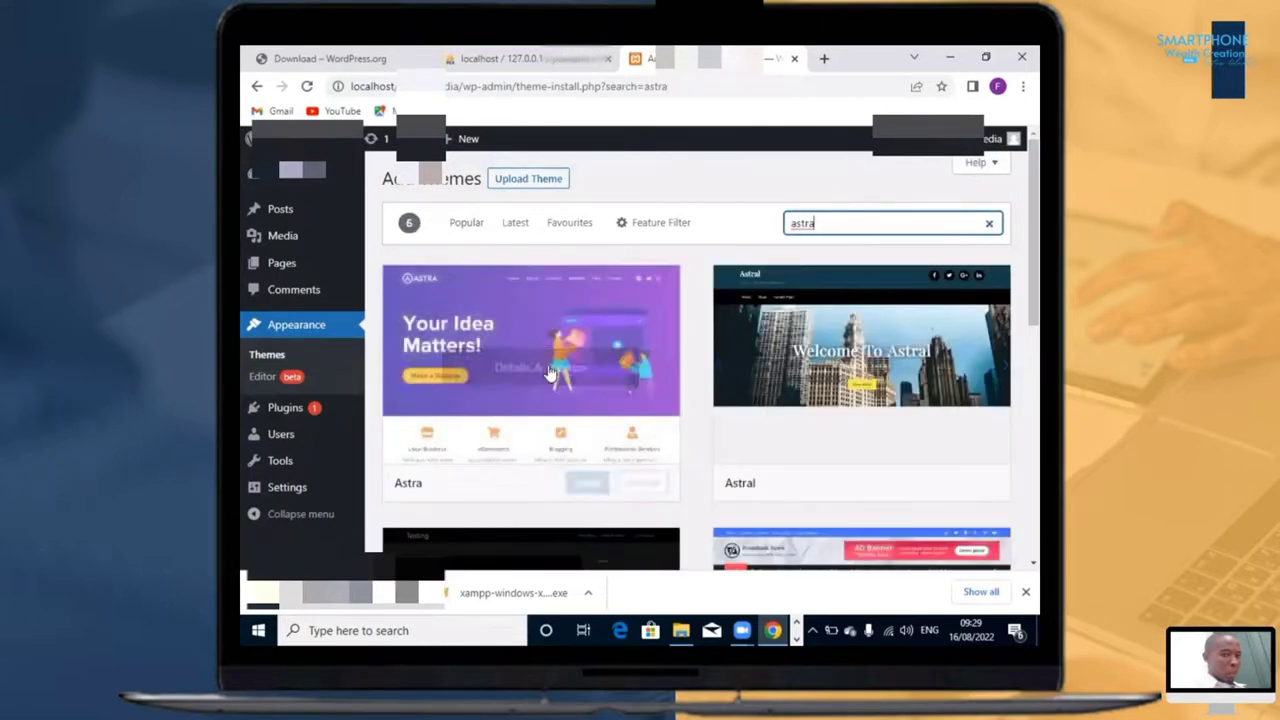
pyautogui.click(588, 484)
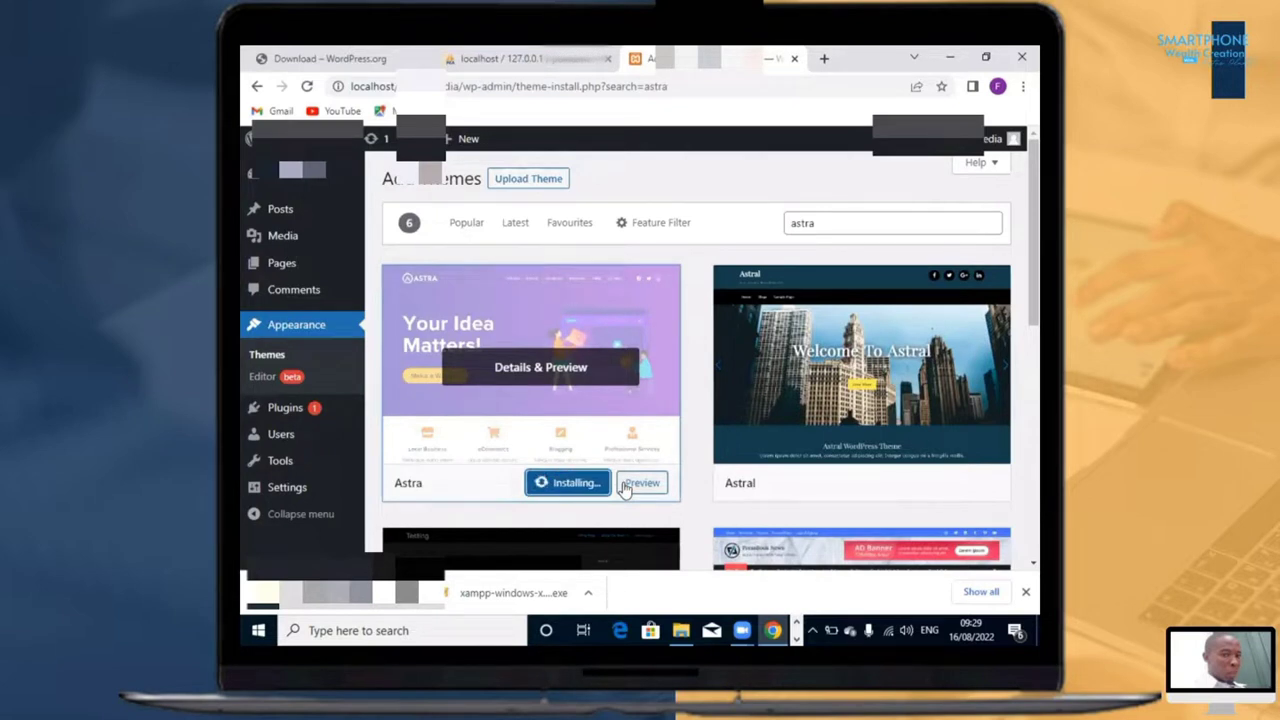
pyautogui.scroll(-2, 637, 486)
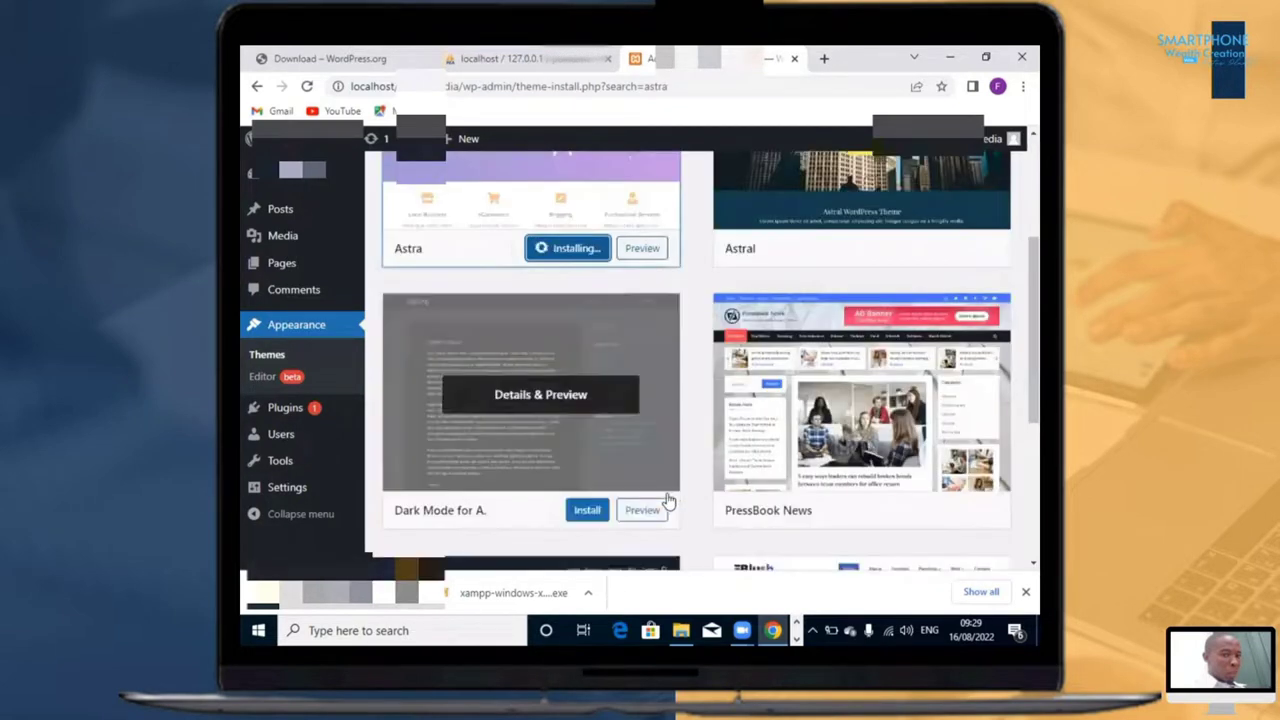
pyautogui.scroll(2, 668, 500)
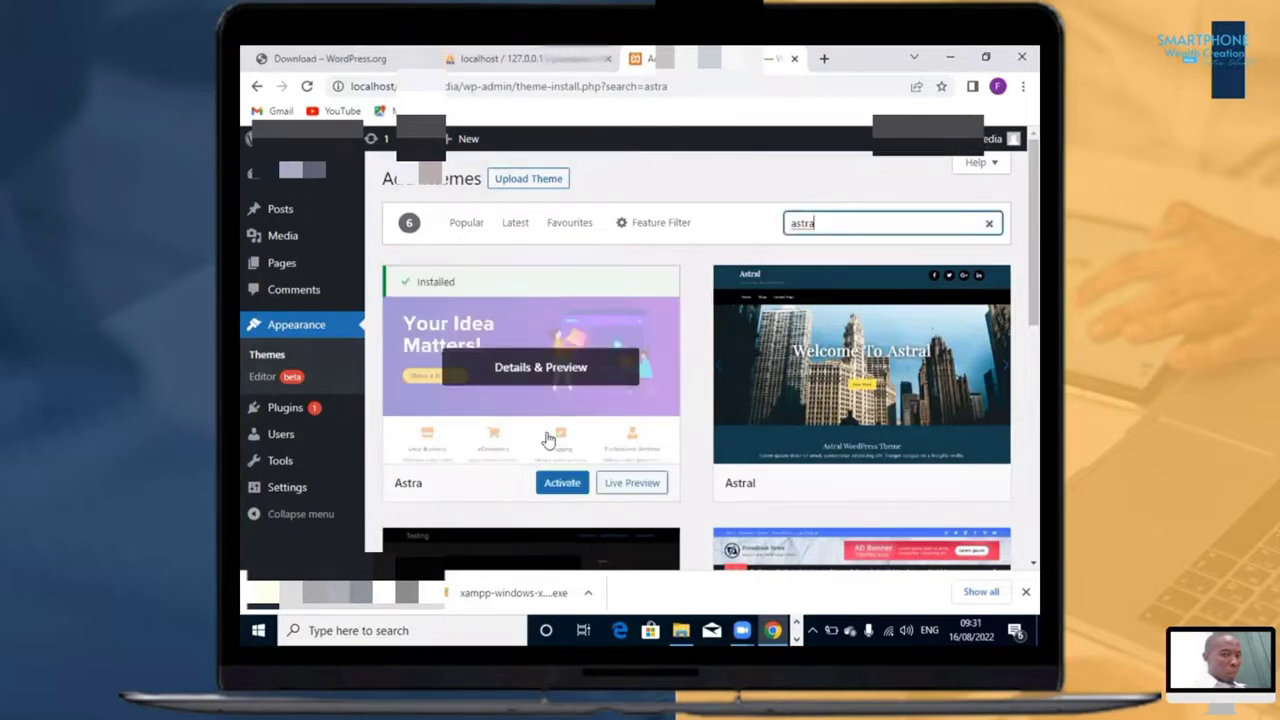
pyautogui.click(566, 489)
pyautogui.click(561, 484)
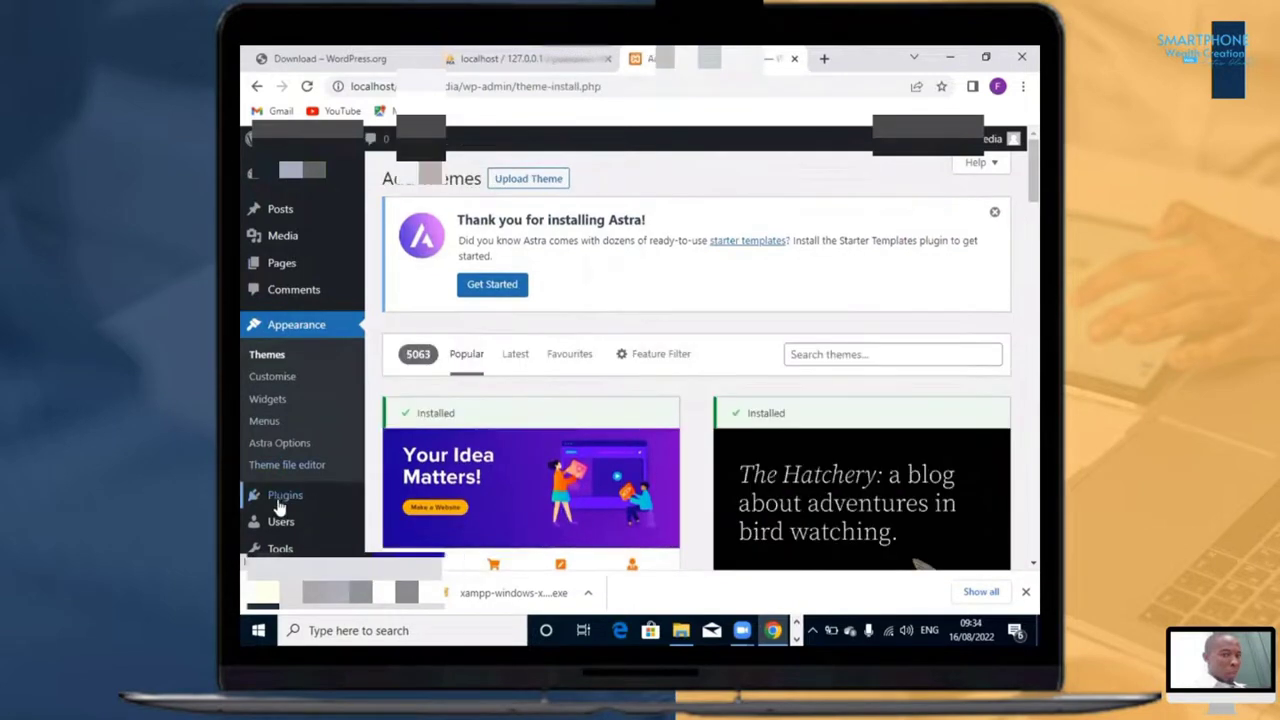
# Step: Open the page for adding new plugins and search the plugin catalogue for Elementor
pyautogui.moveTo(280, 503)
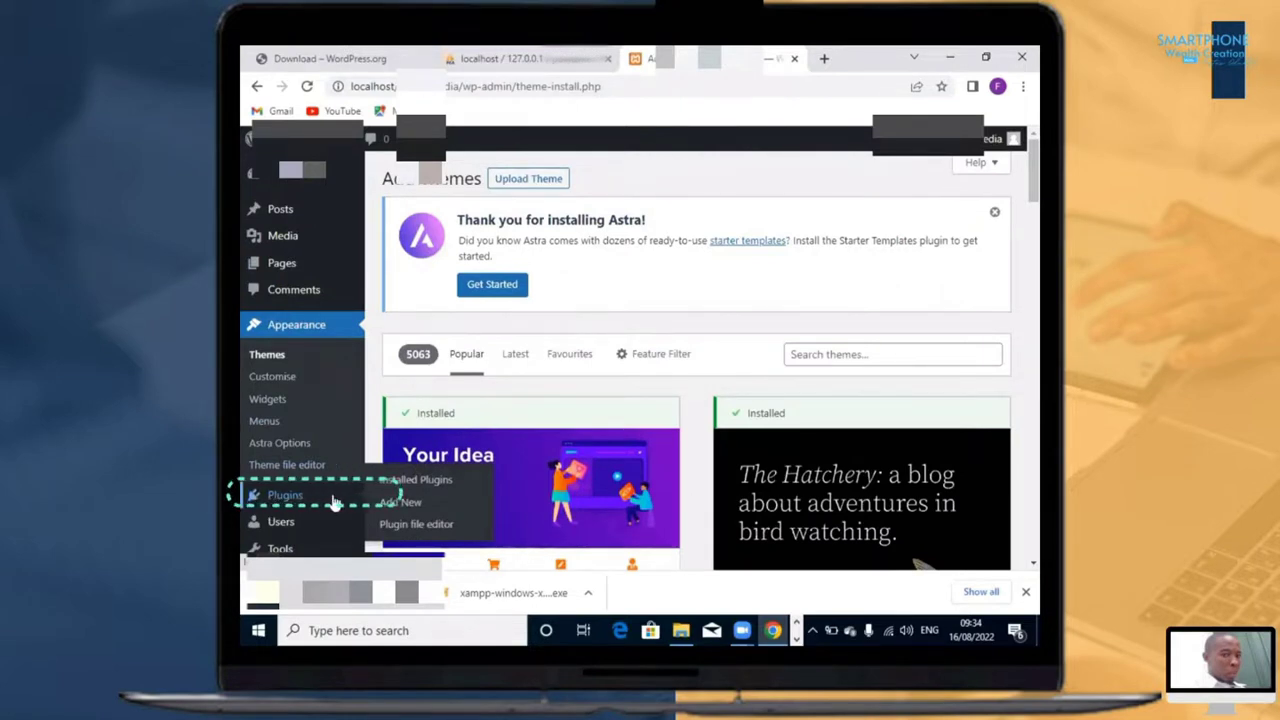
pyautogui.click(436, 505)
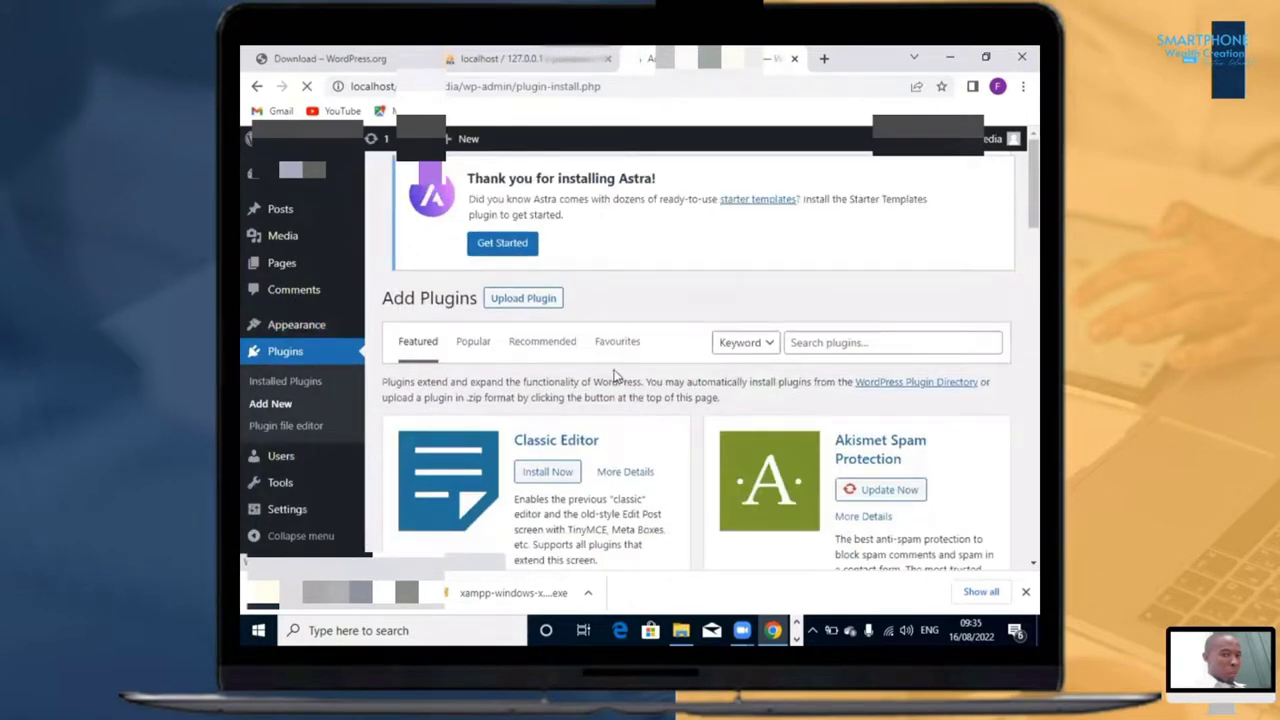
pyautogui.click(812, 345)
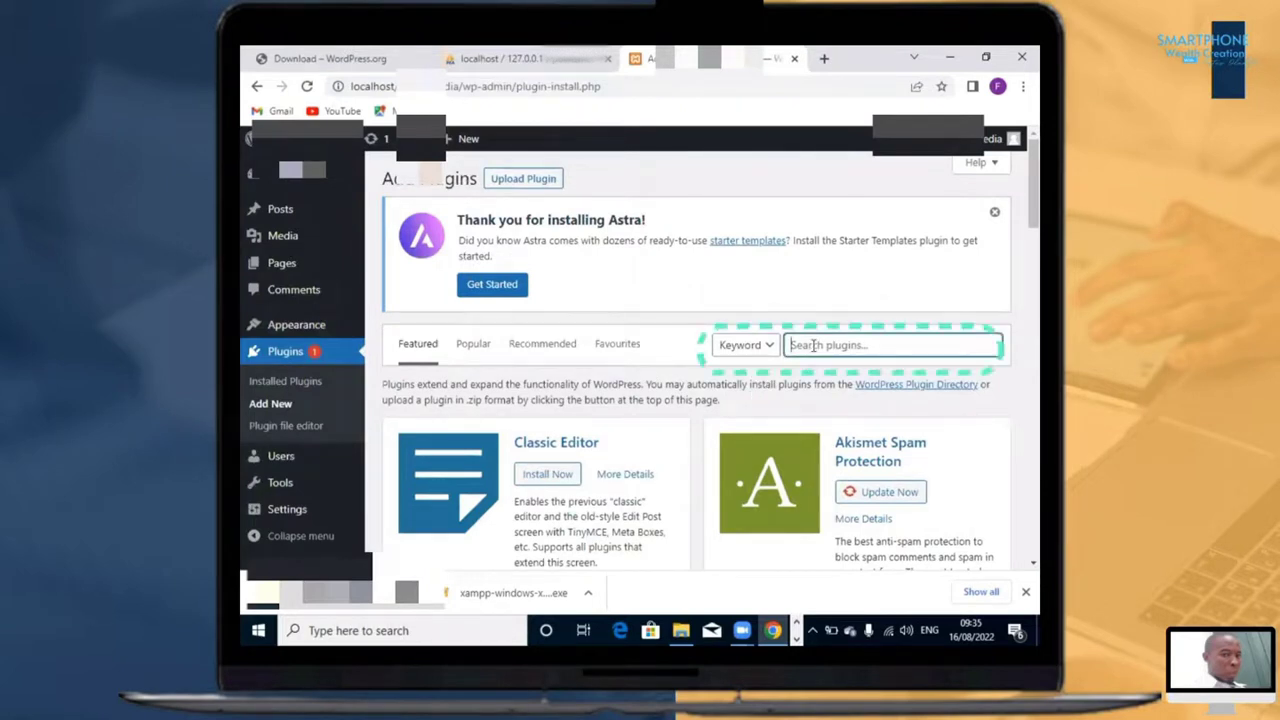
pyautogui.write('El')
pyautogui.write('ementor')
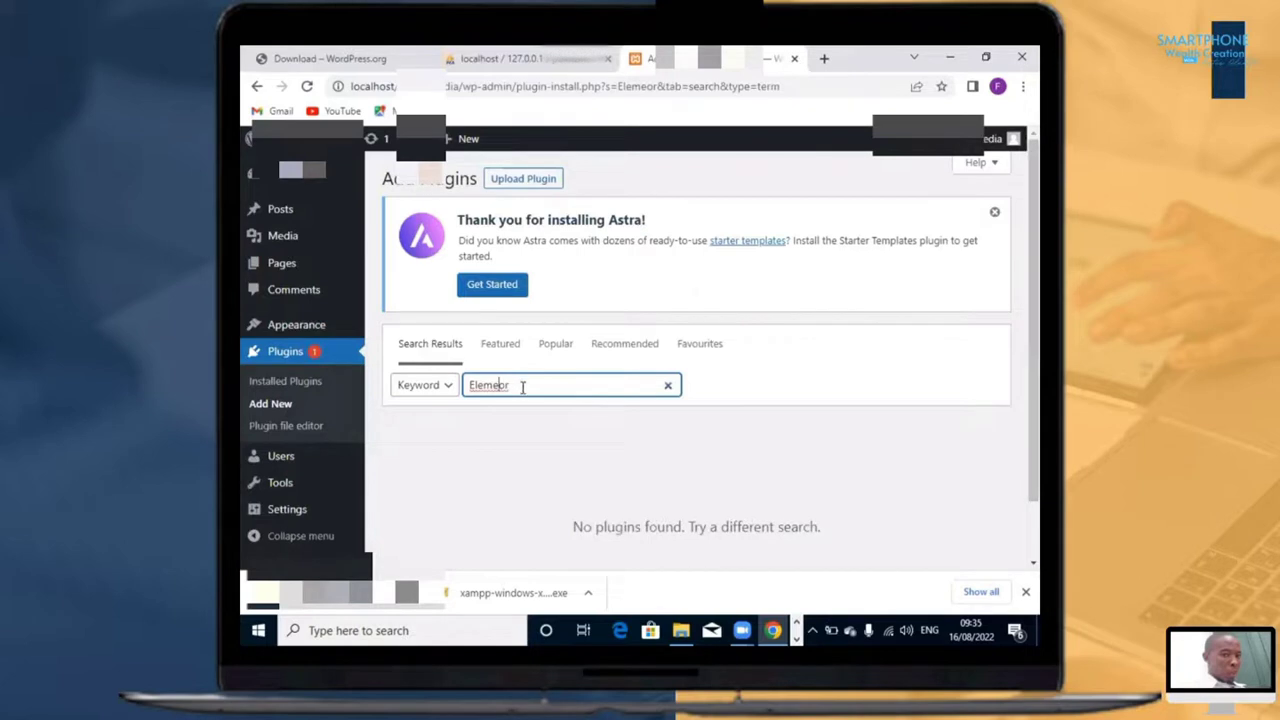
pyautogui.write('nt')
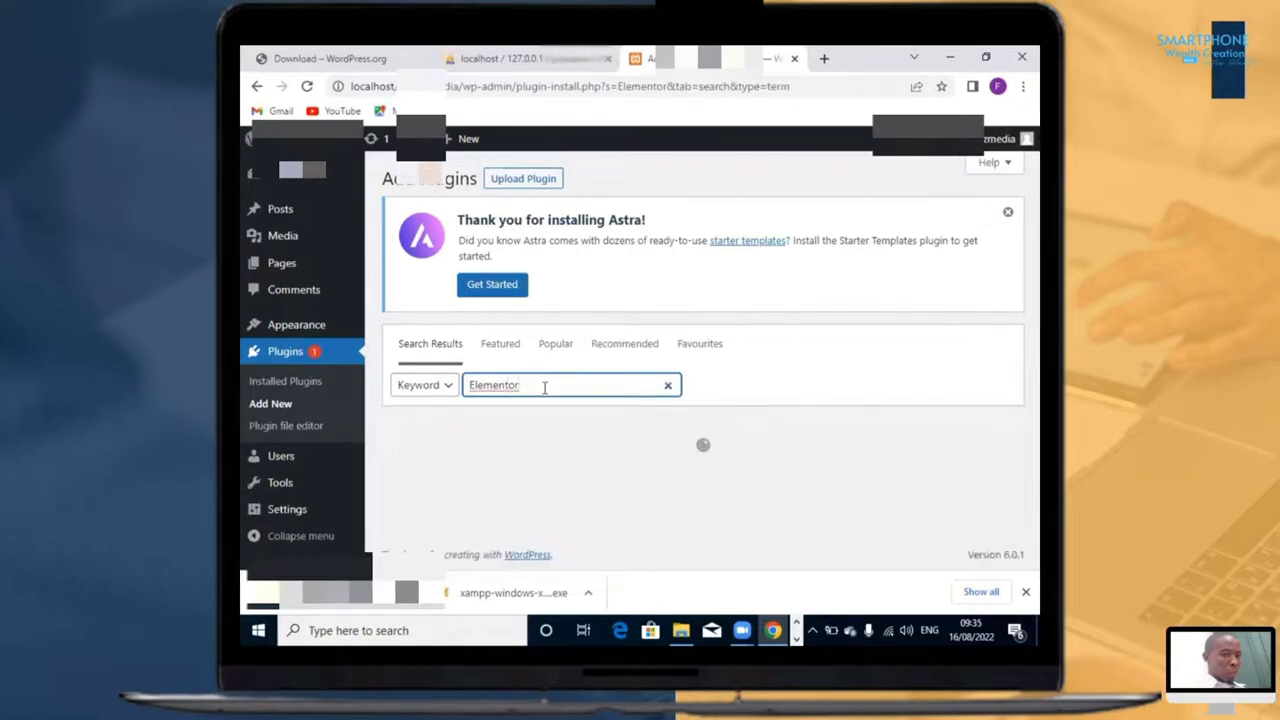
# Step: Install the Elementor Website Builder plugin and activate it
pyautogui.scroll(-2, 550, 388)
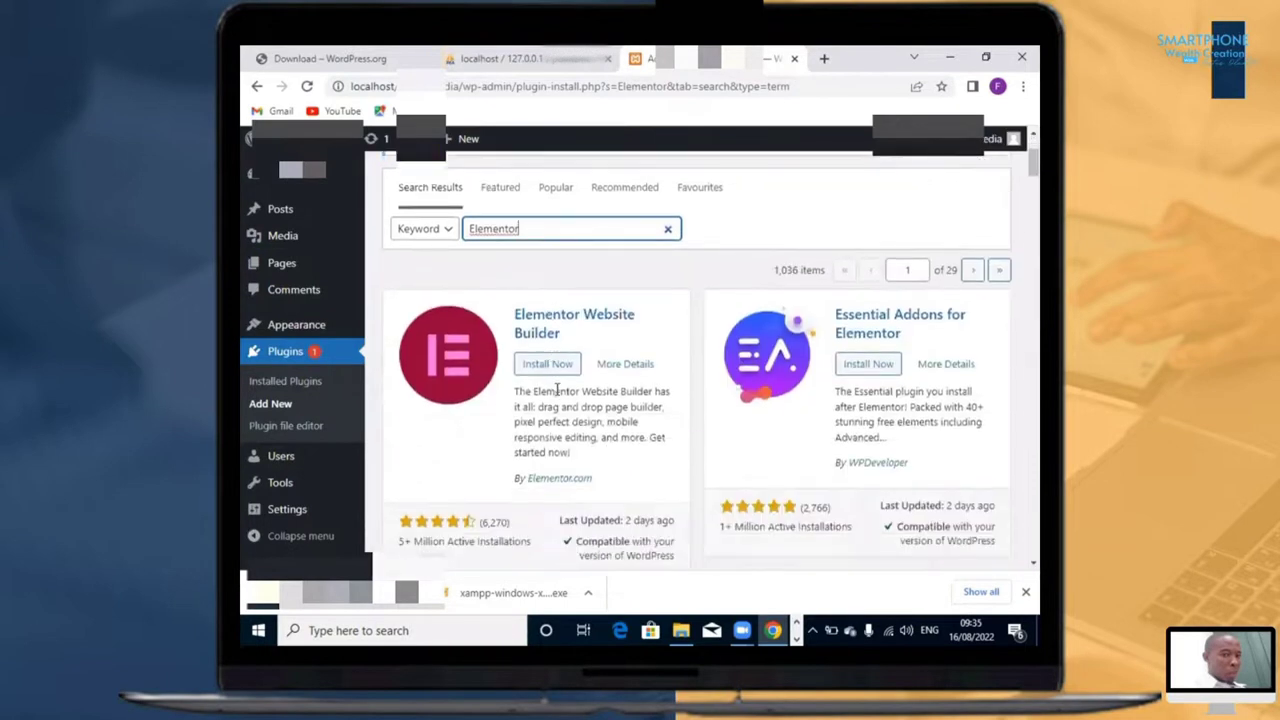
pyautogui.click(547, 366)
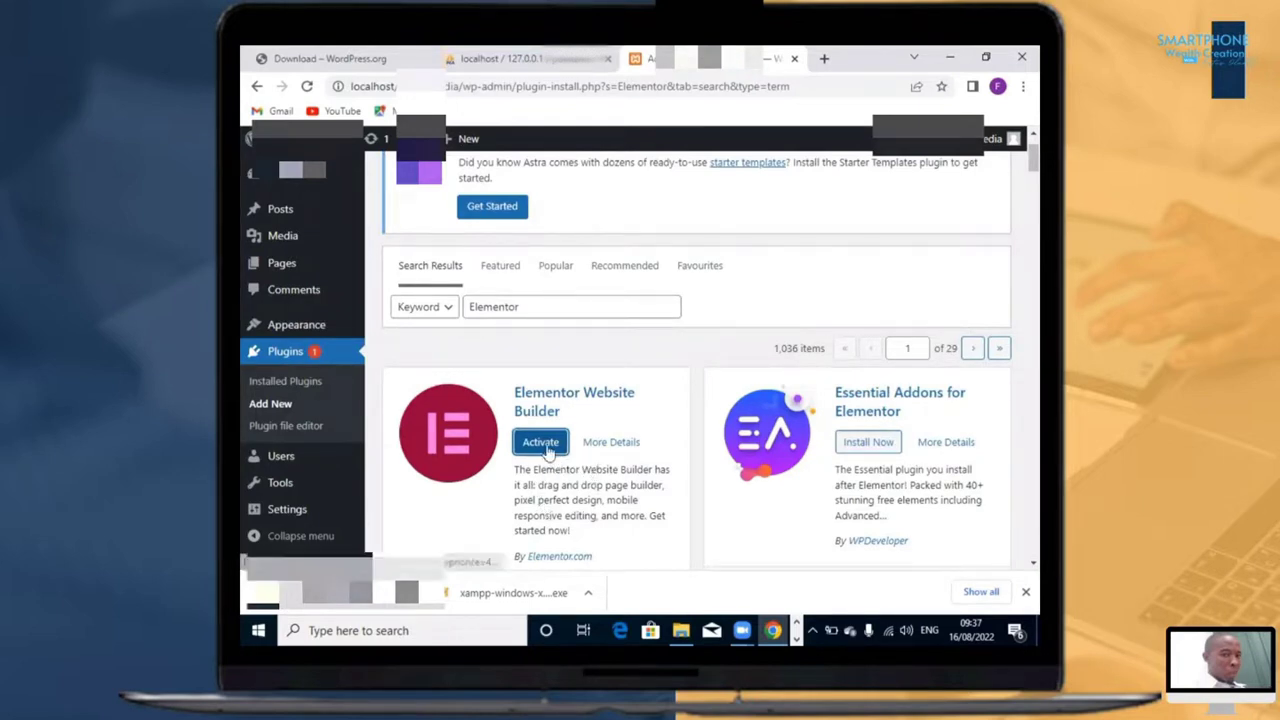
pyautogui.click(547, 447)
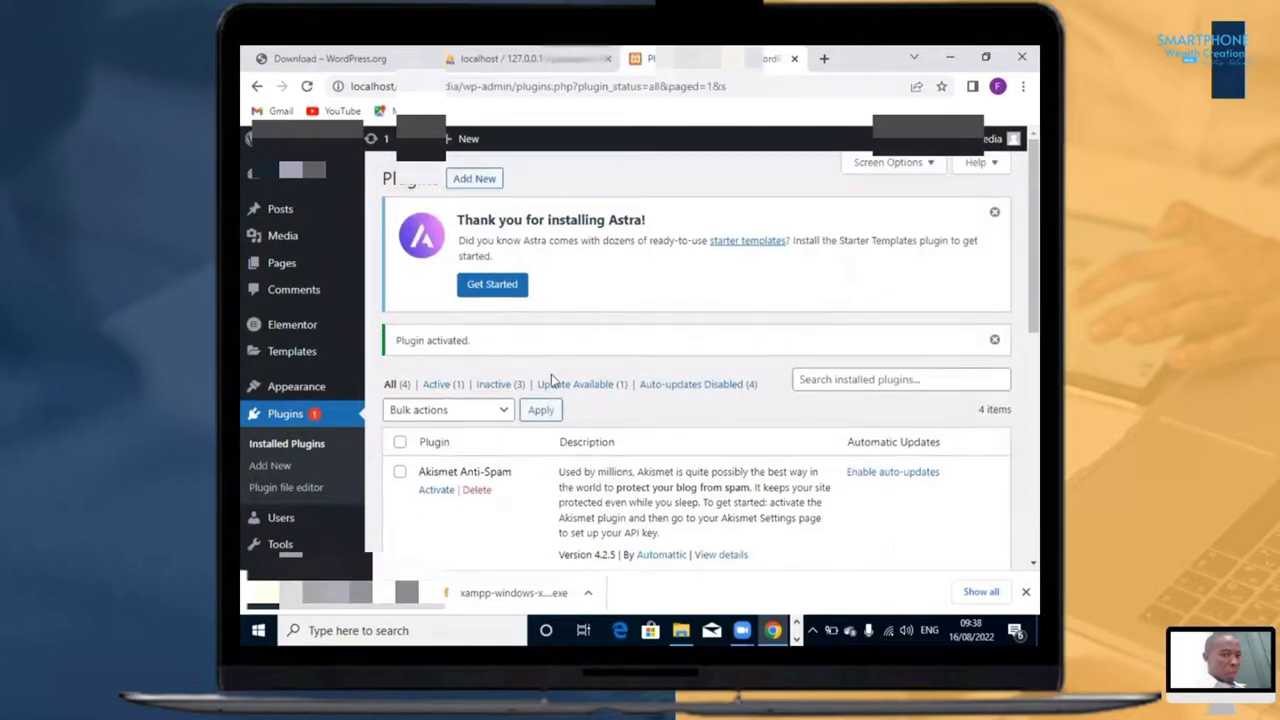
# Step: Open the list of installed plugins and examine the Elementor entry and the other plugins
pyautogui.scroll(-5, 551, 380)
pyautogui.scroll(1, 555, 393)
pyautogui.click(295, 440)
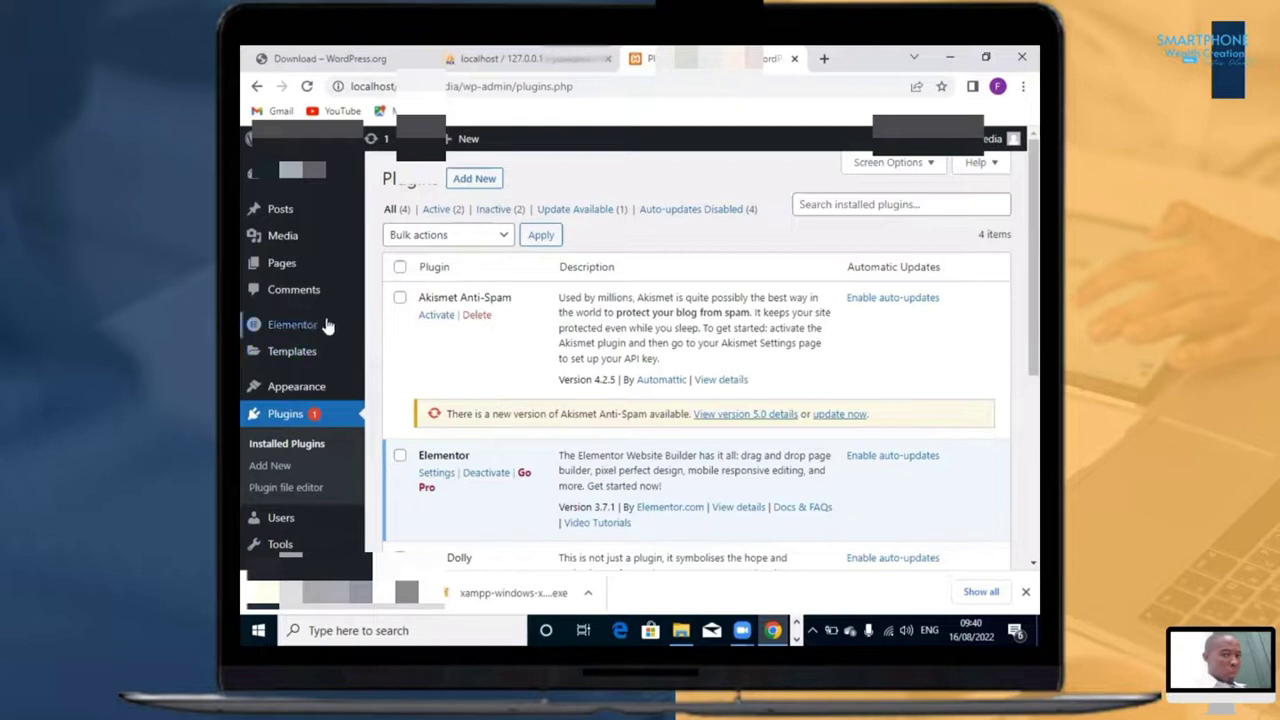
pyautogui.moveTo(303, 338)
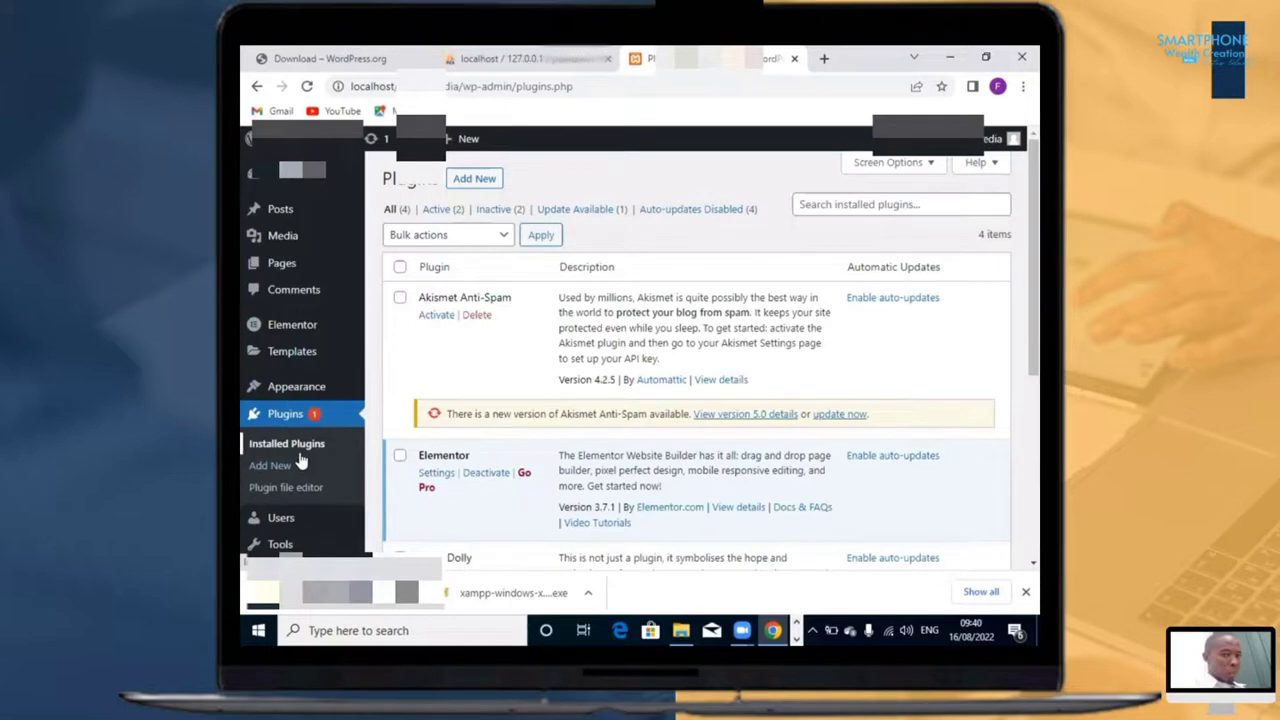
pyautogui.scroll(-1, 295, 440)
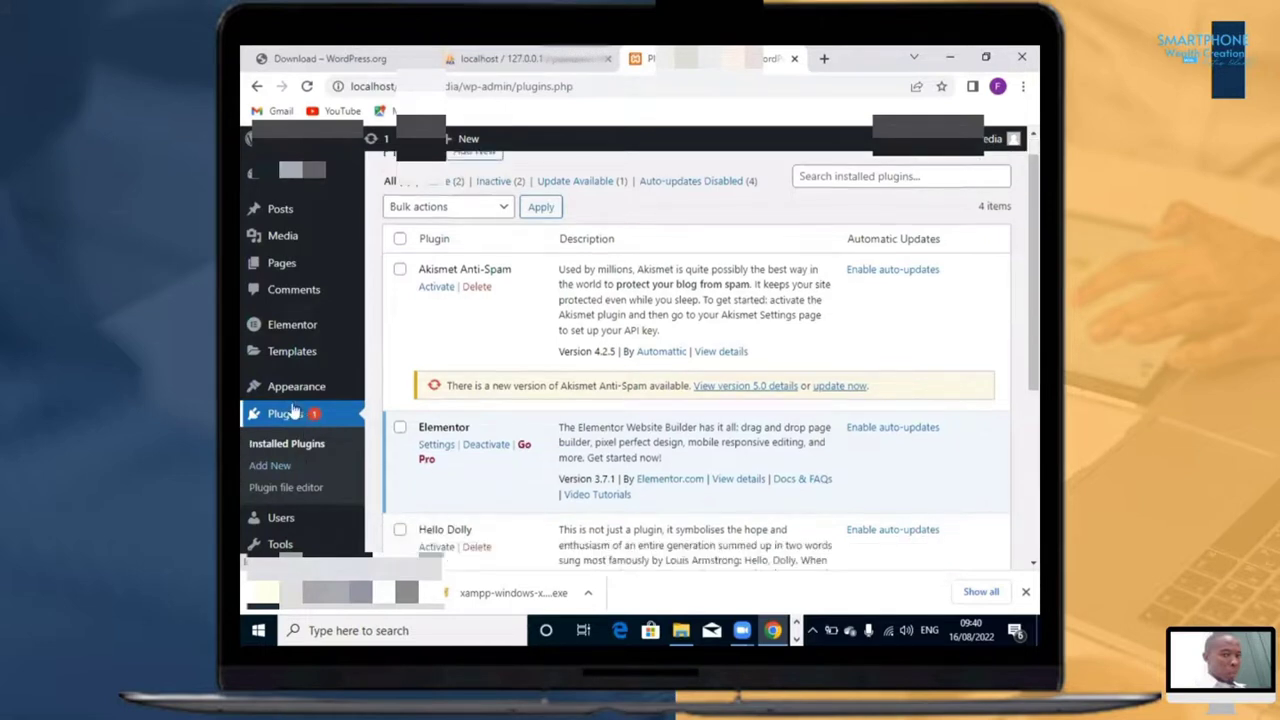
# Step: Start a website build from Starter Templates with Elementor as the page builder
pyautogui.moveTo(300, 388)
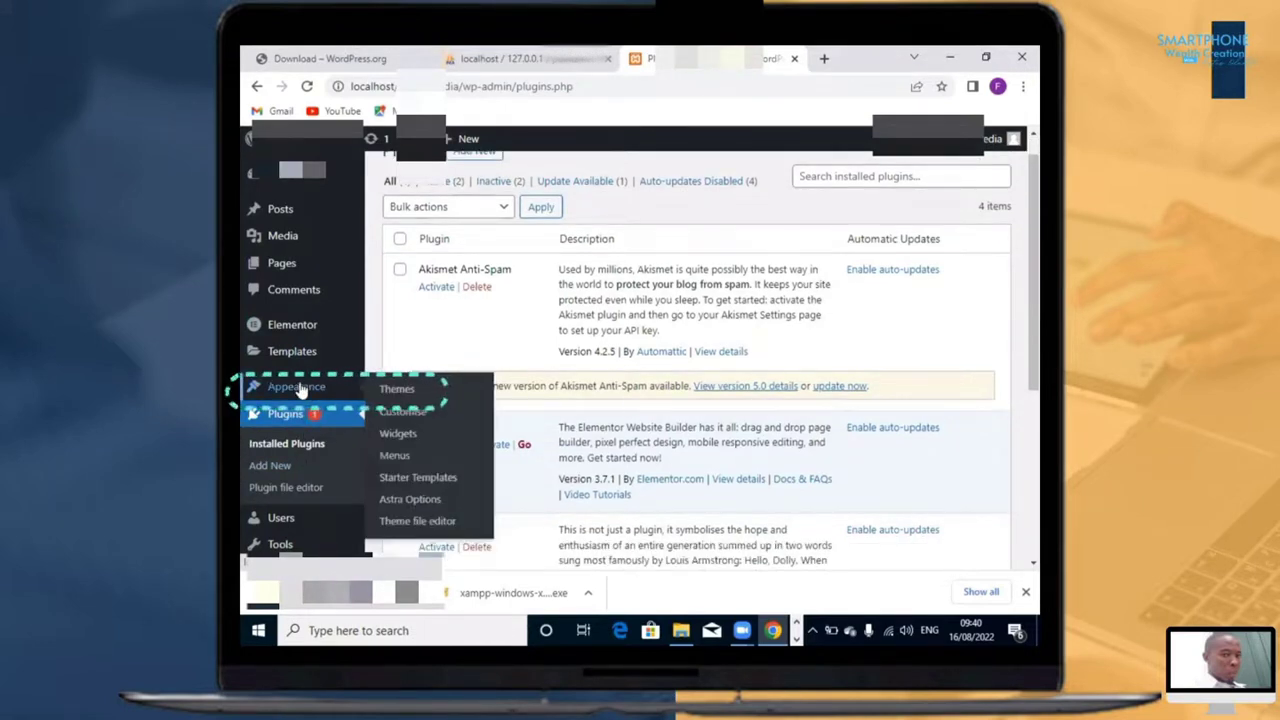
pyautogui.click(421, 480)
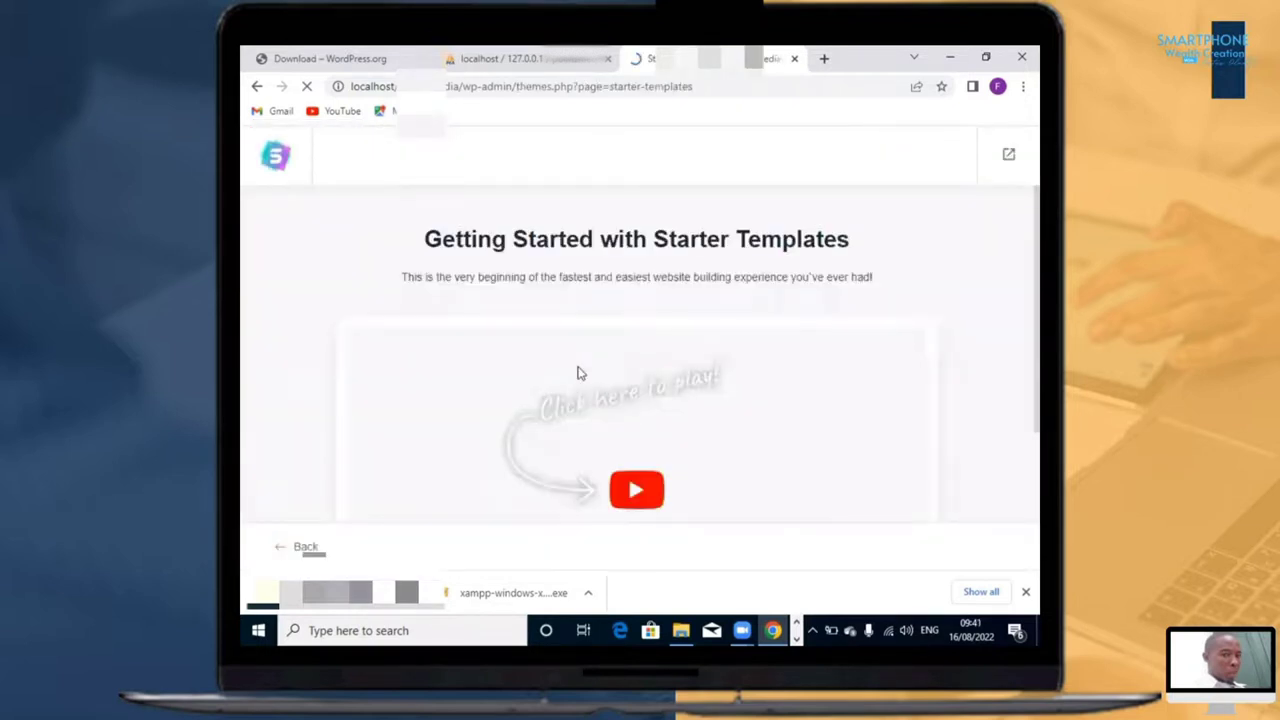
pyautogui.scroll(-2, 614, 566)
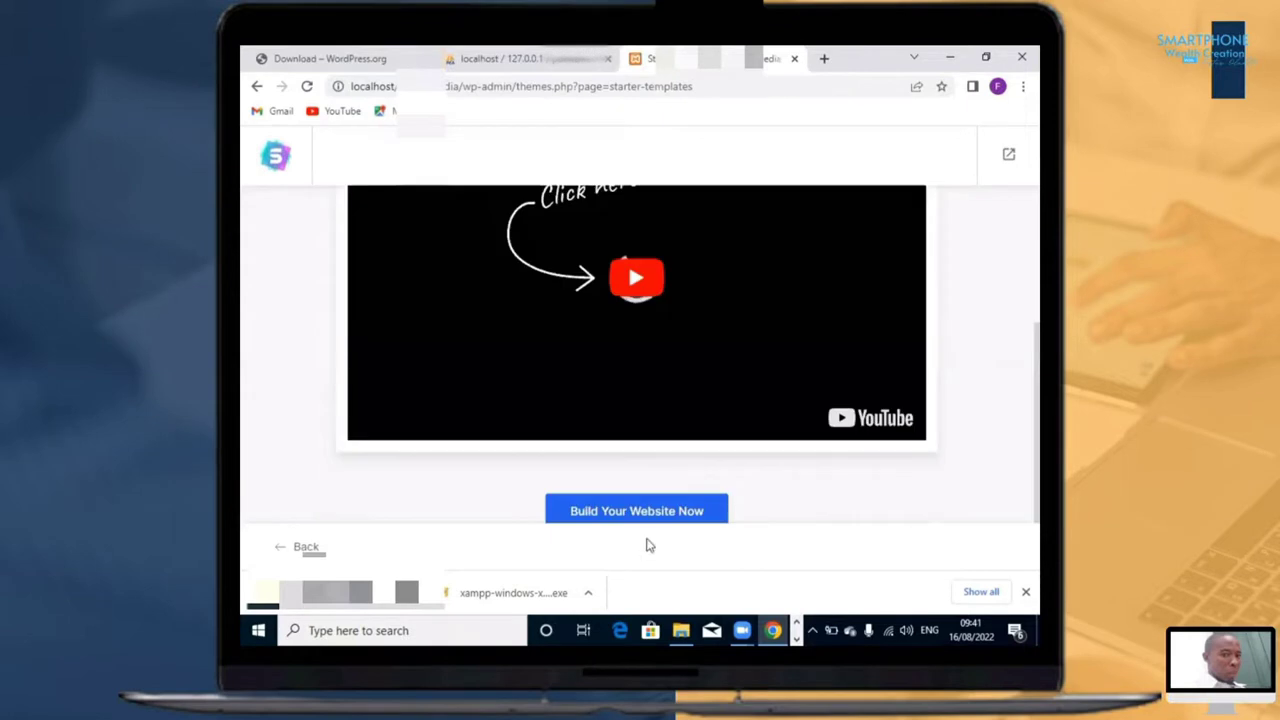
pyautogui.click(643, 512)
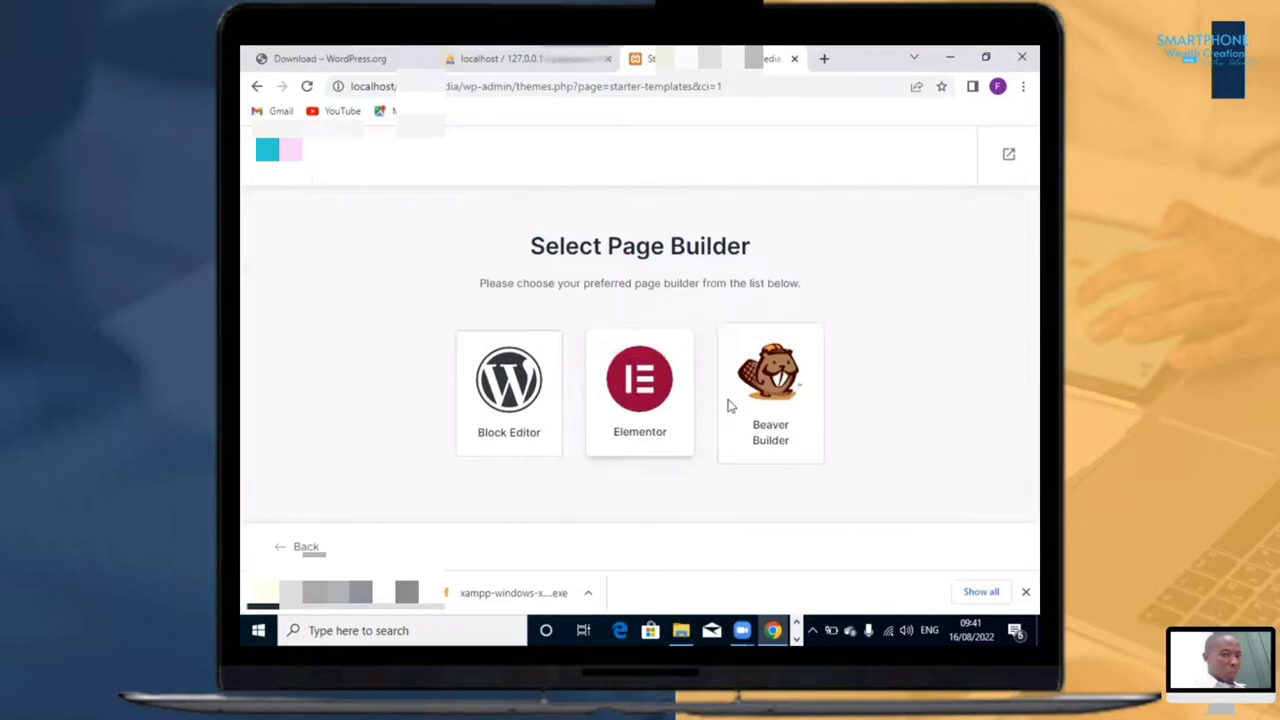
pyautogui.click(655, 430)
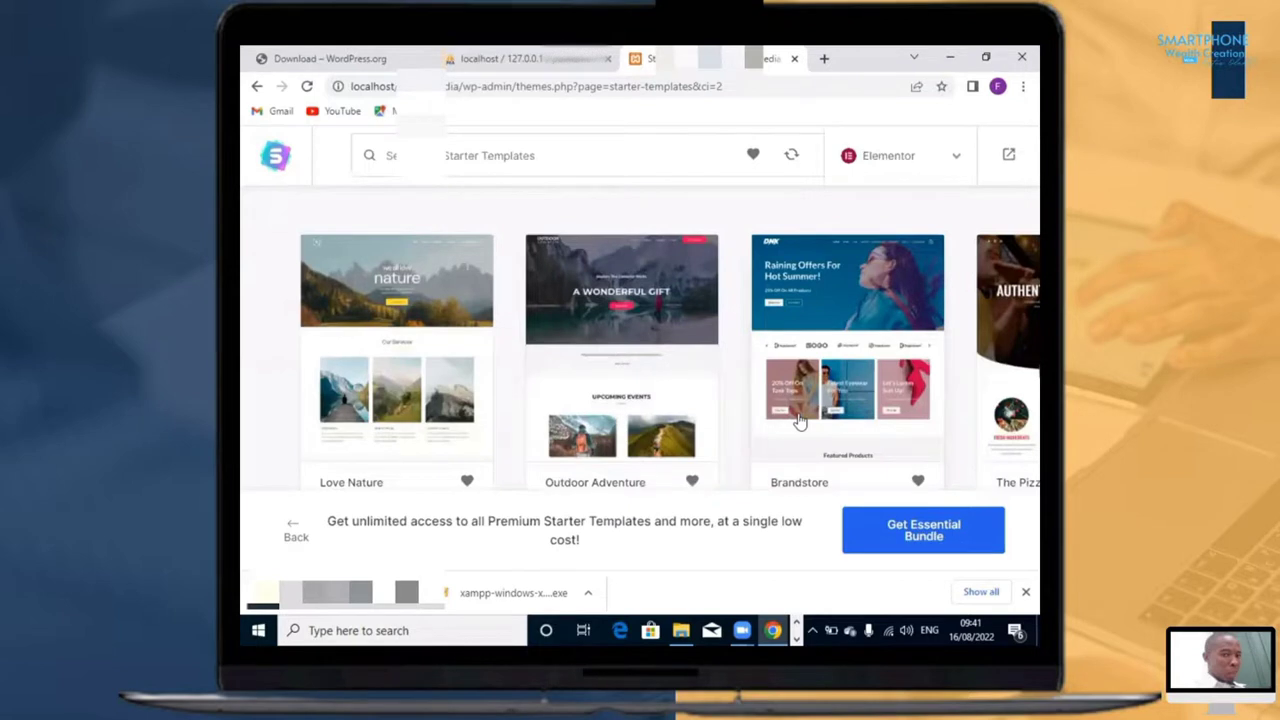
# Step: Browse the Elementor starter templates, comparing the free designs with the premium ones
pyautogui.scroll(-1, 800, 422)
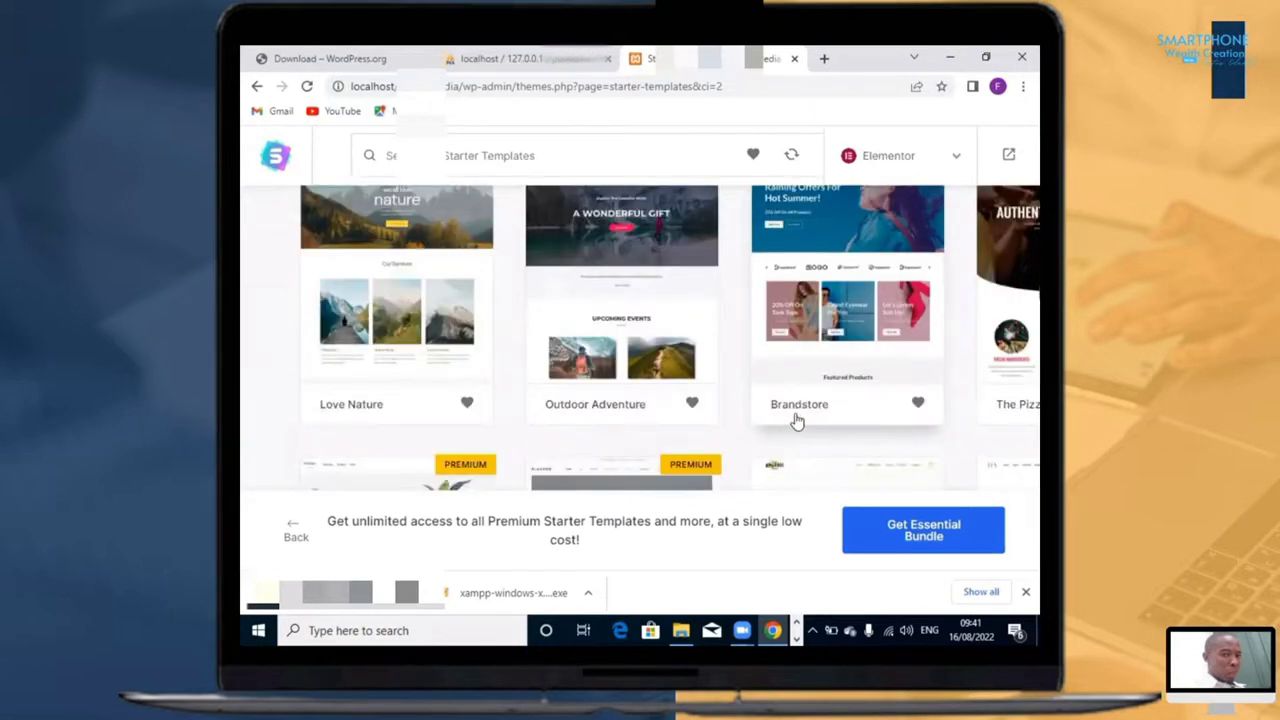
pyautogui.scroll(1, 797, 422)
pyautogui.scroll(3, 797, 422)
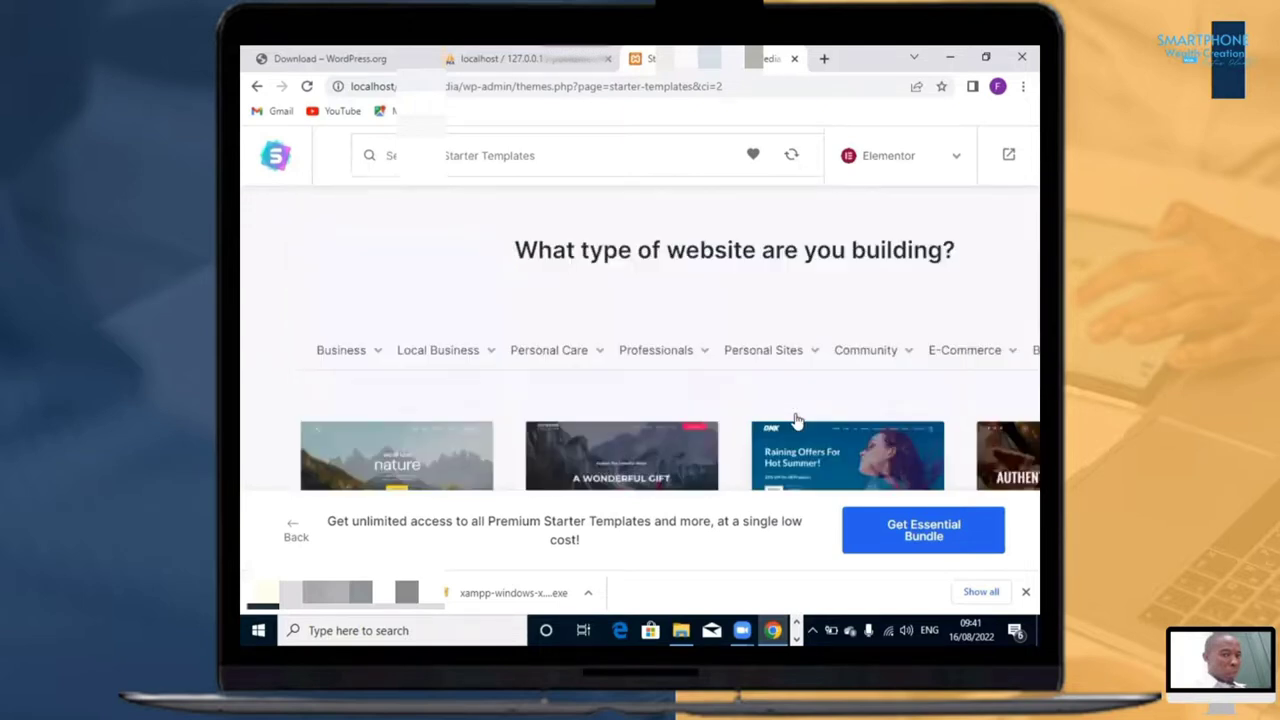
pyautogui.click(795, 421)
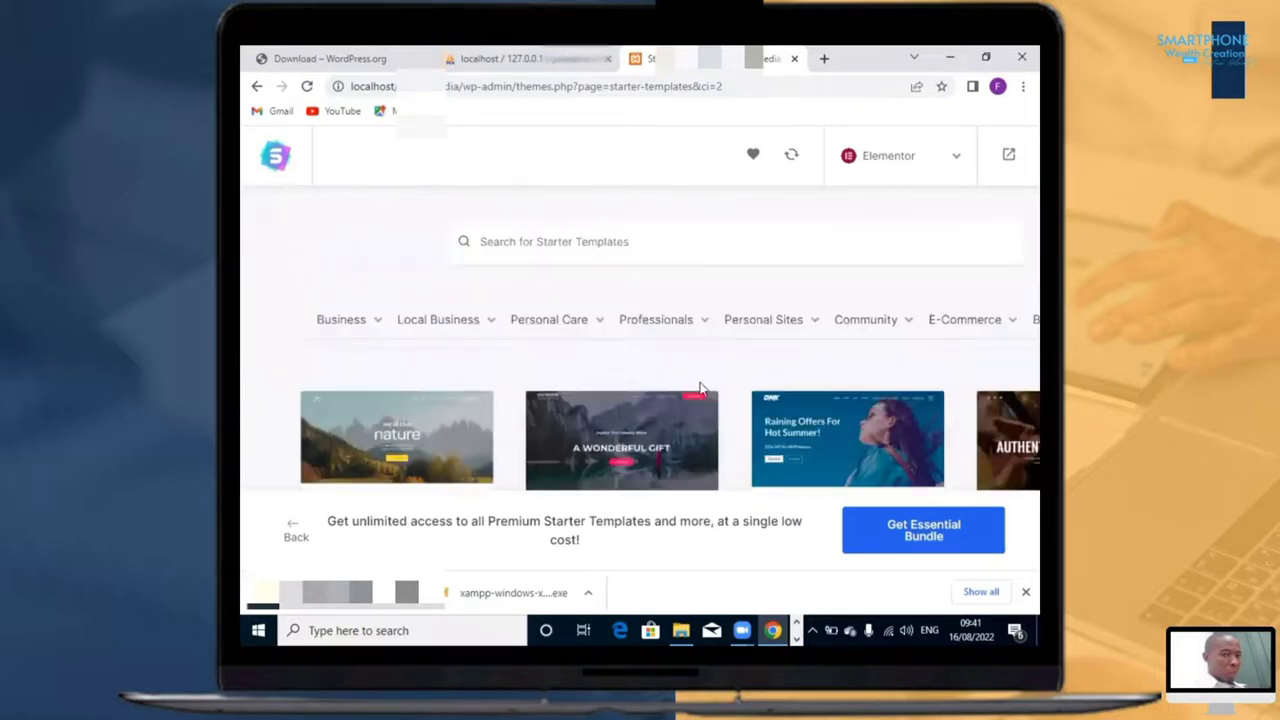
pyautogui.scroll(-3, 703, 388)
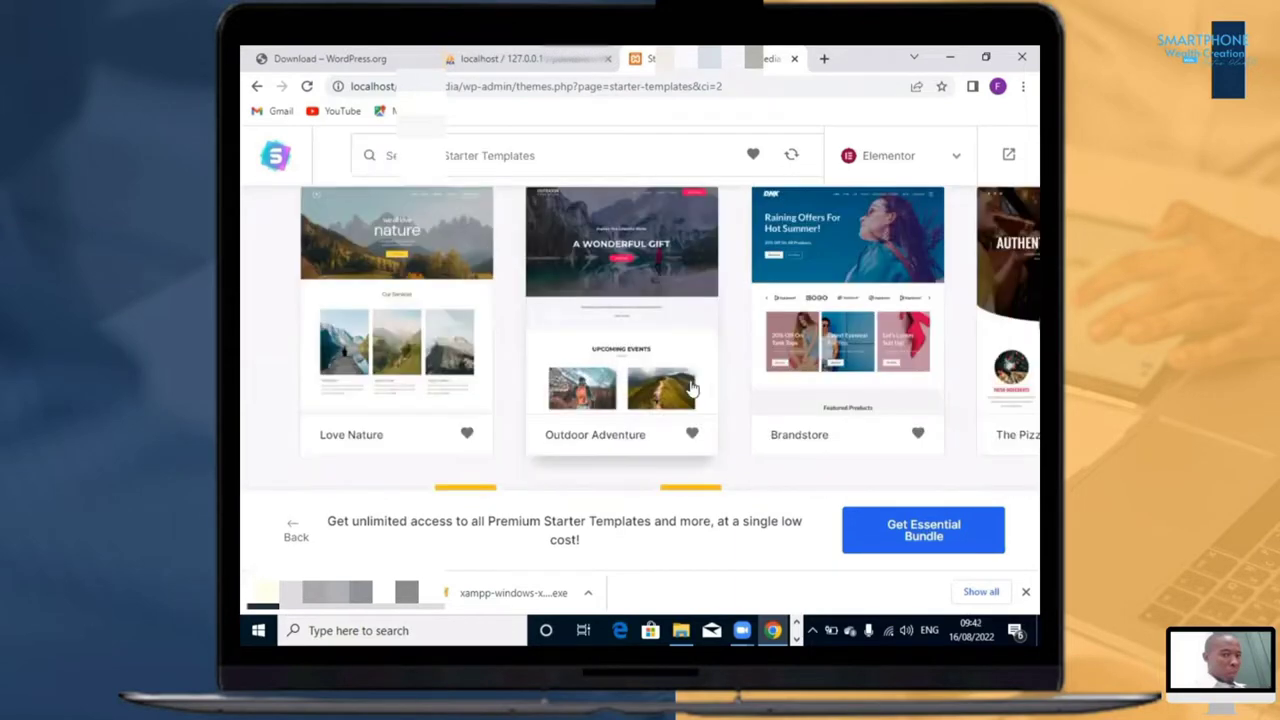
pyautogui.scroll(2, 696, 395)
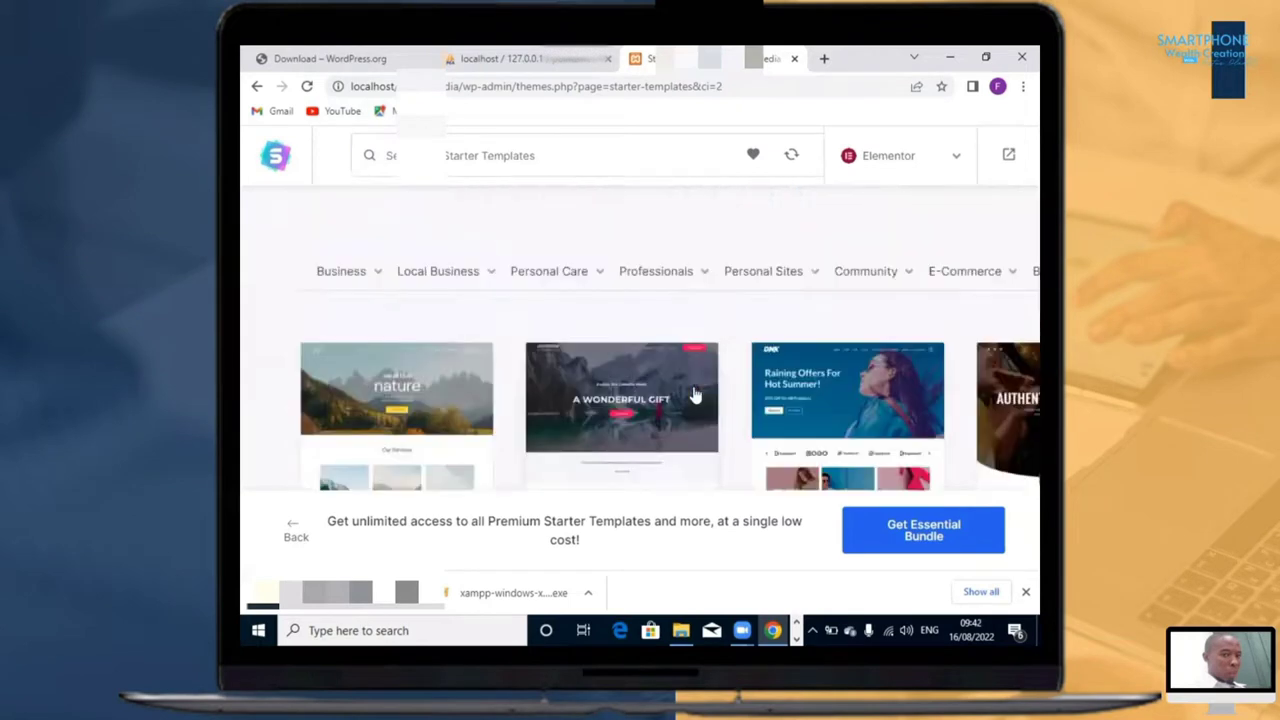
pyautogui.scroll(-3, 696, 395)
pyautogui.scroll(-1, 514, 331)
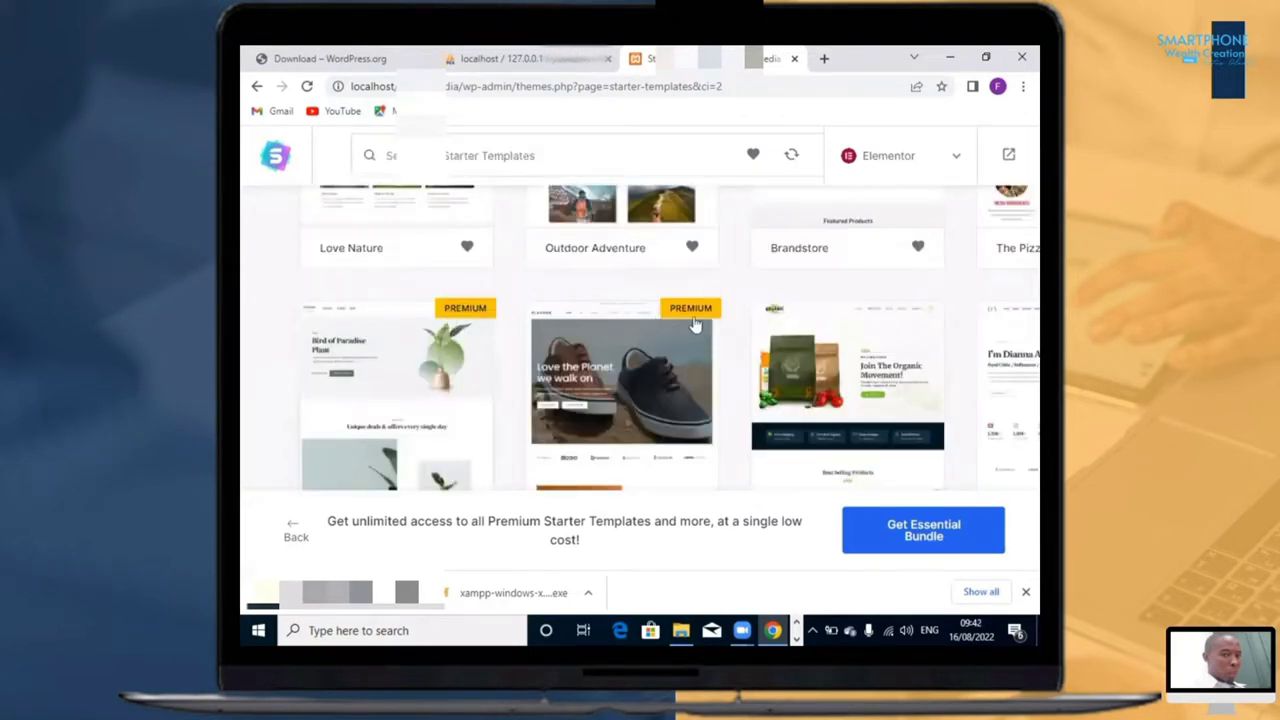
pyautogui.scroll(-2, 680, 350)
pyautogui.scroll(-2, 718, 344)
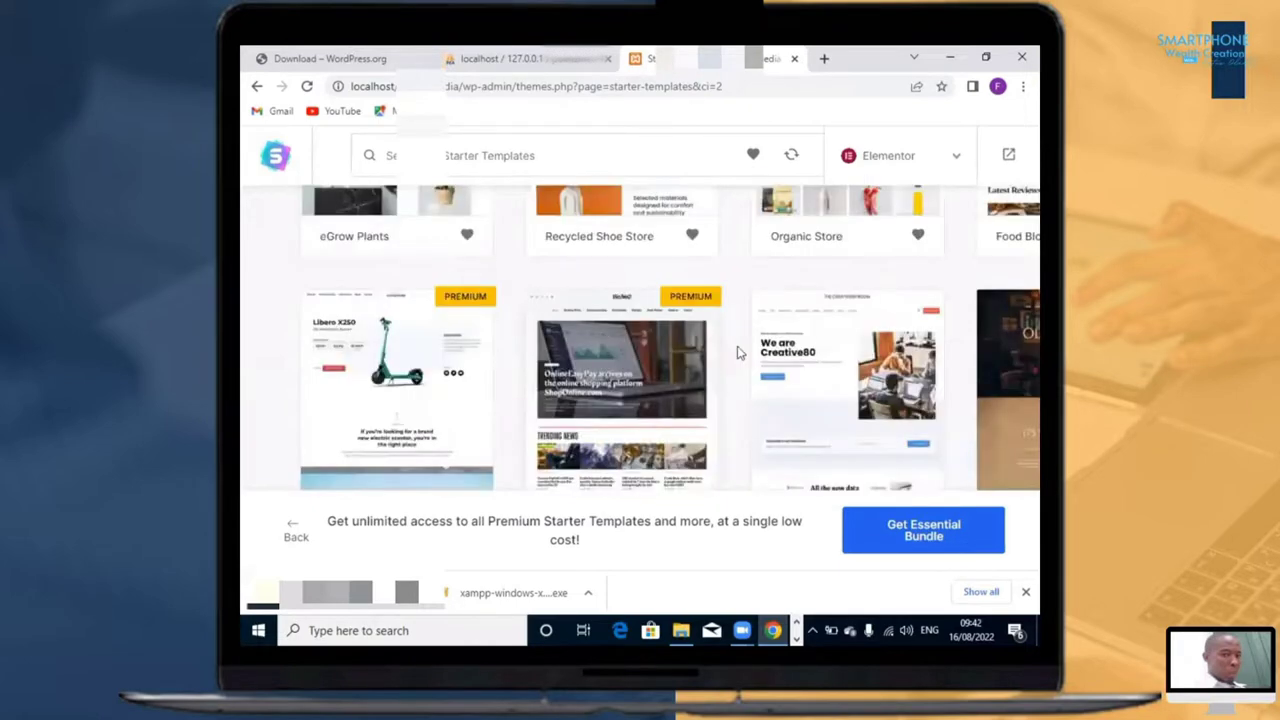
pyautogui.scroll(-3, 859, 349)
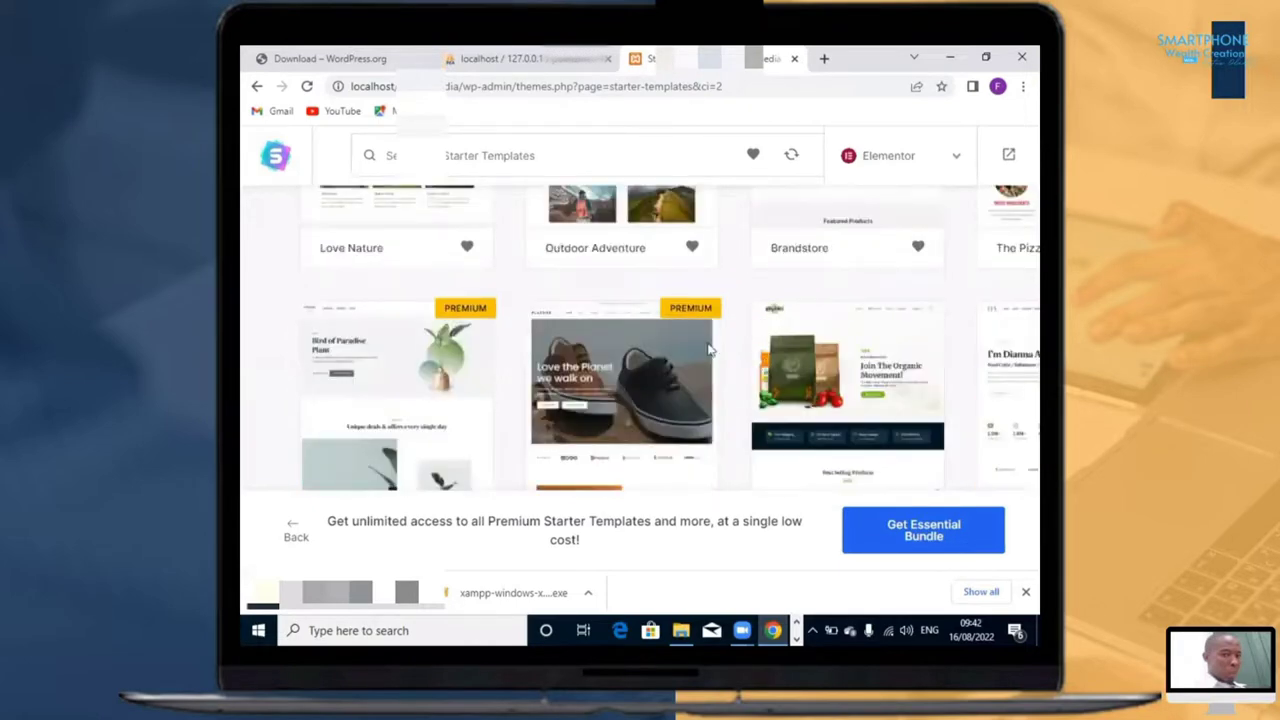
pyautogui.scroll(10, 640, 400)
pyautogui.scroll(-2, 737, 314)
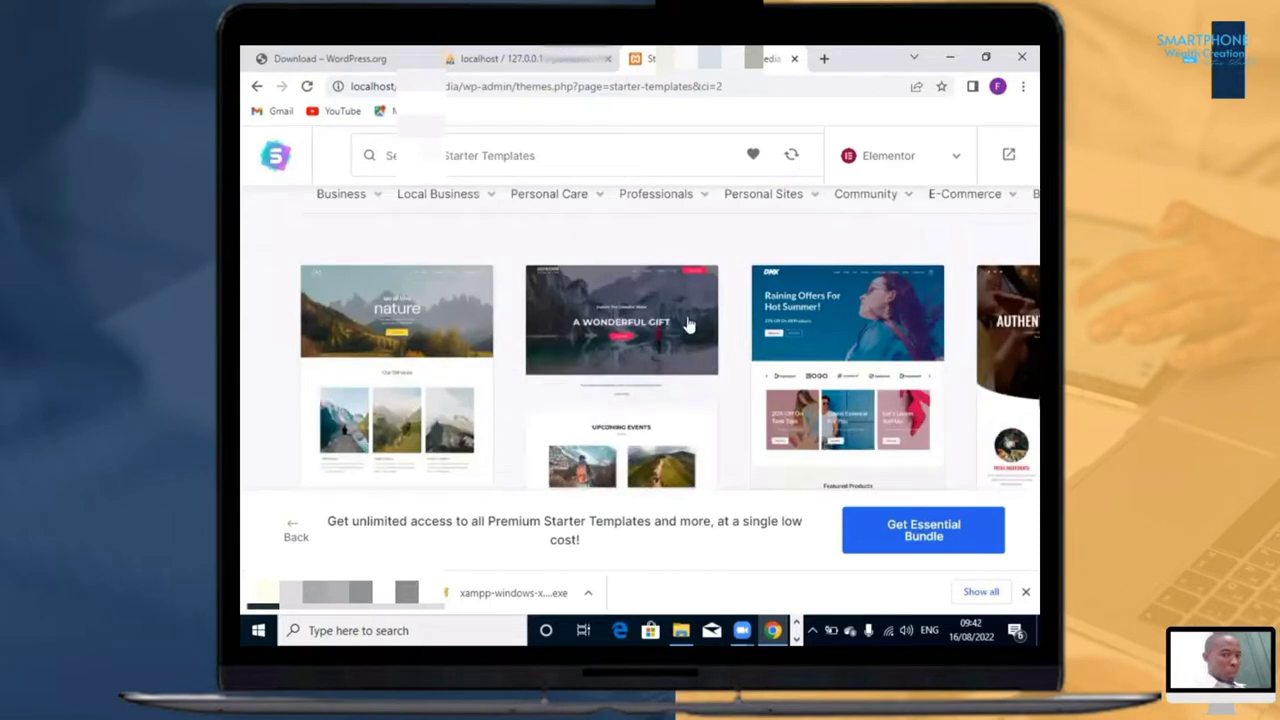
# Step: Examine the starter template website categories, from Business and Personal Sites to E-Commerce
pyautogui.scroll(2, 318, 407)
pyautogui.moveTo(365, 412)
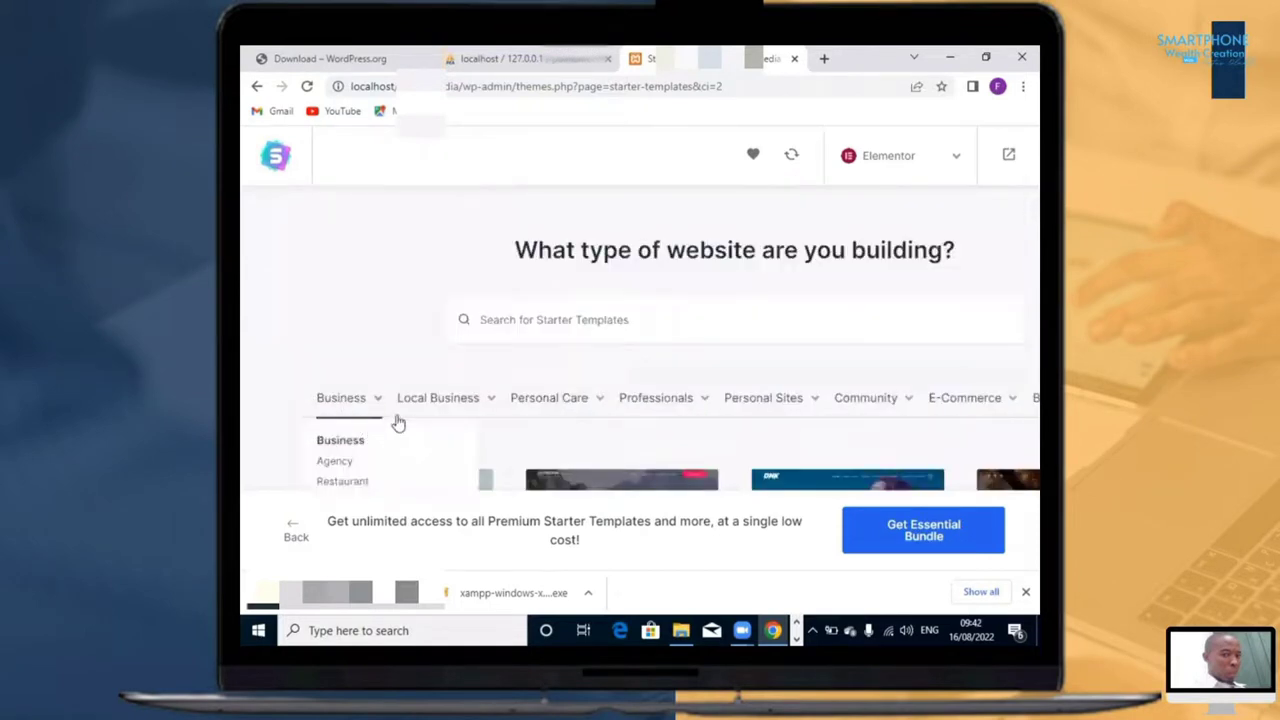
pyautogui.scroll(-1, 397, 330)
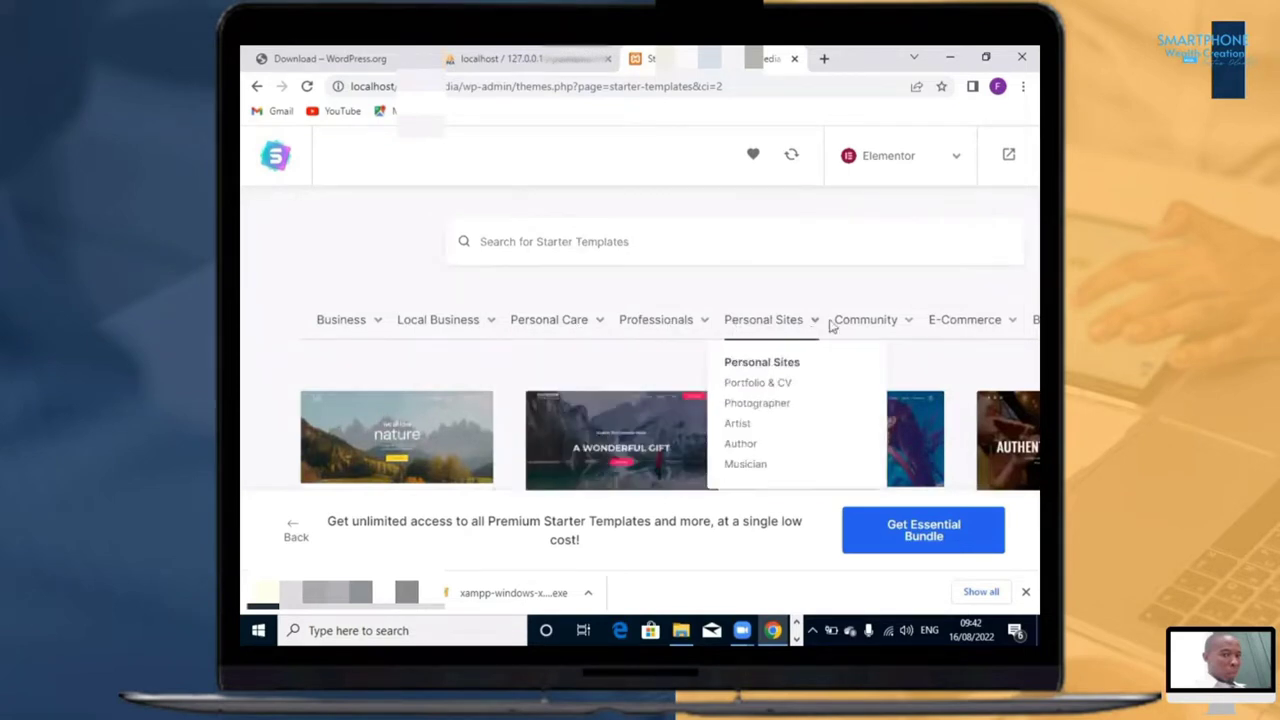
pyautogui.moveTo(962, 320)
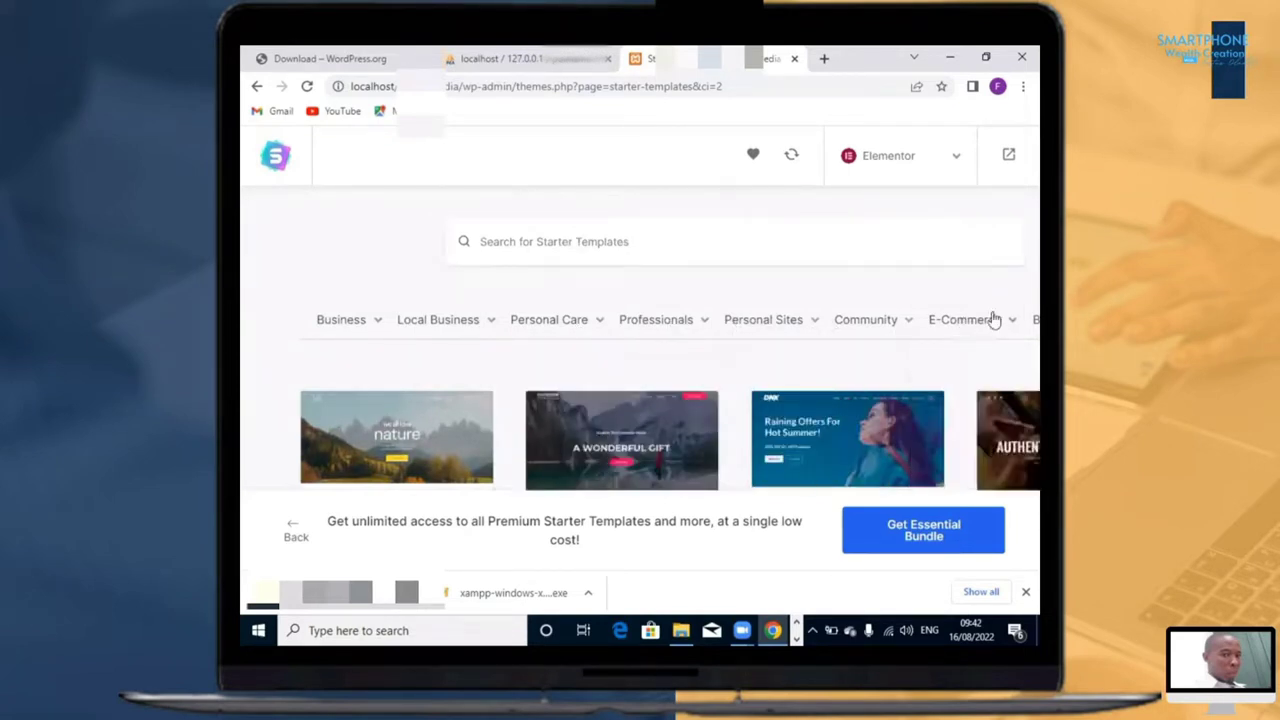
pyautogui.scroll(-2, 900, 368)
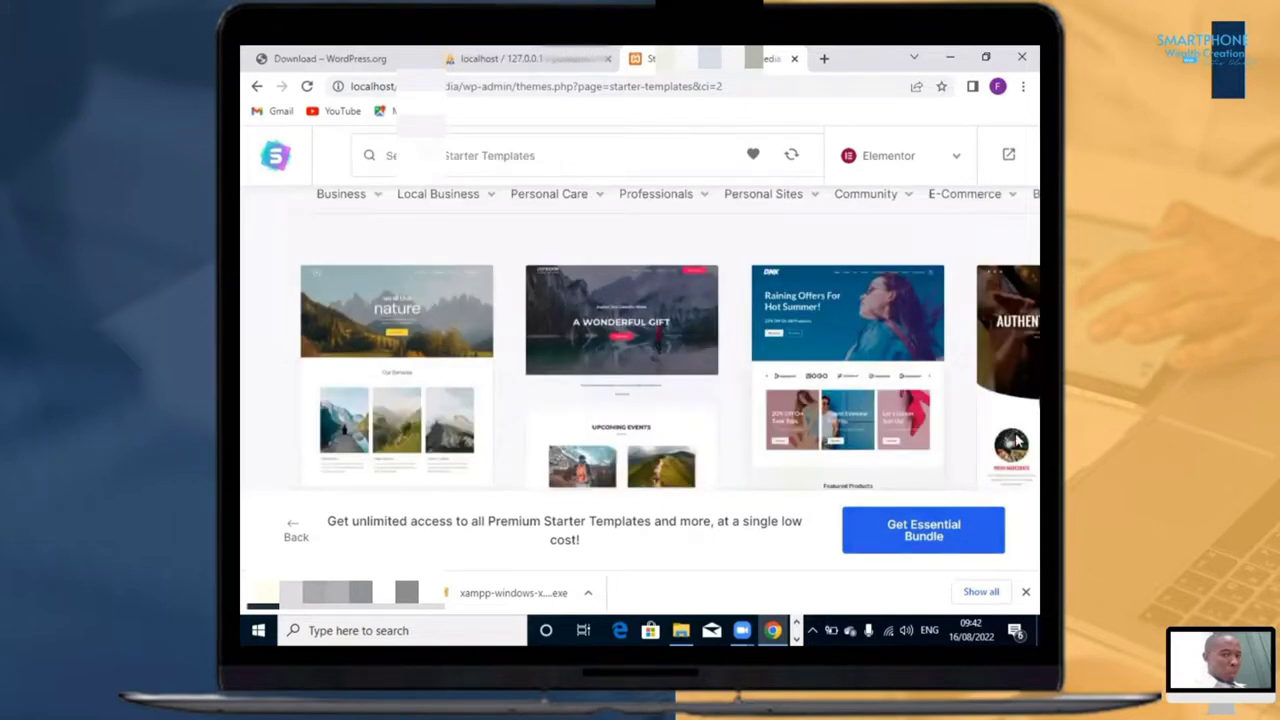
pyautogui.scroll(2, 1016, 405)
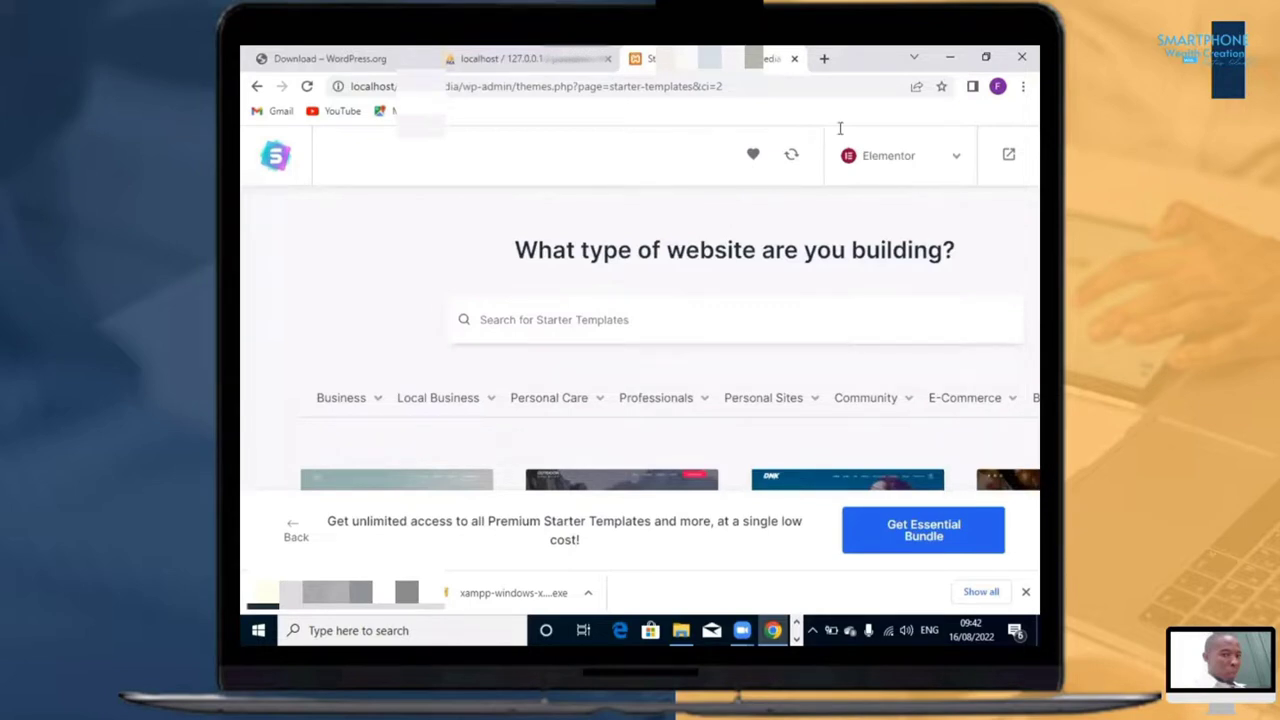
# Step: Filter the starter templates by the Agency type in the Business category
pyautogui.hotkey('ctrl', '-')
pyautogui.hotkey('ctrl', '-')
pyautogui.hotkey('ctrl', '-')
pyautogui.hotkey('ctrl', '-')
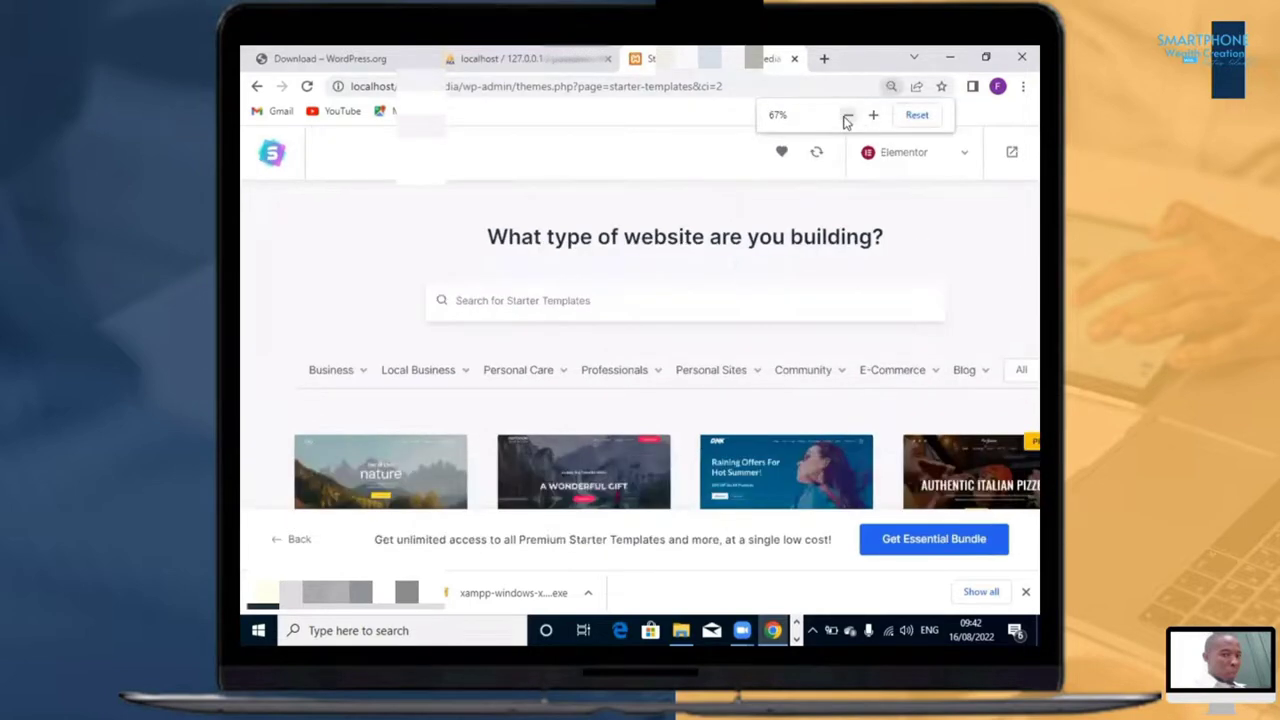
pyautogui.click(846, 120)
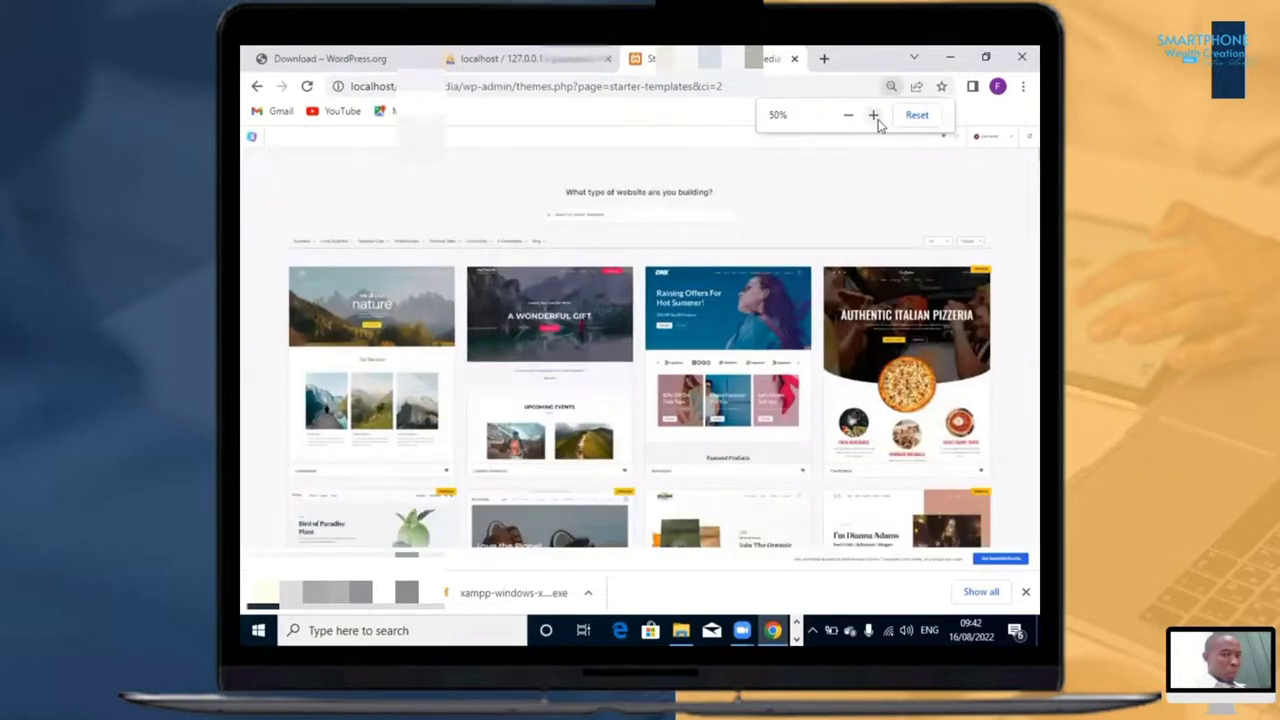
pyautogui.click(874, 116)
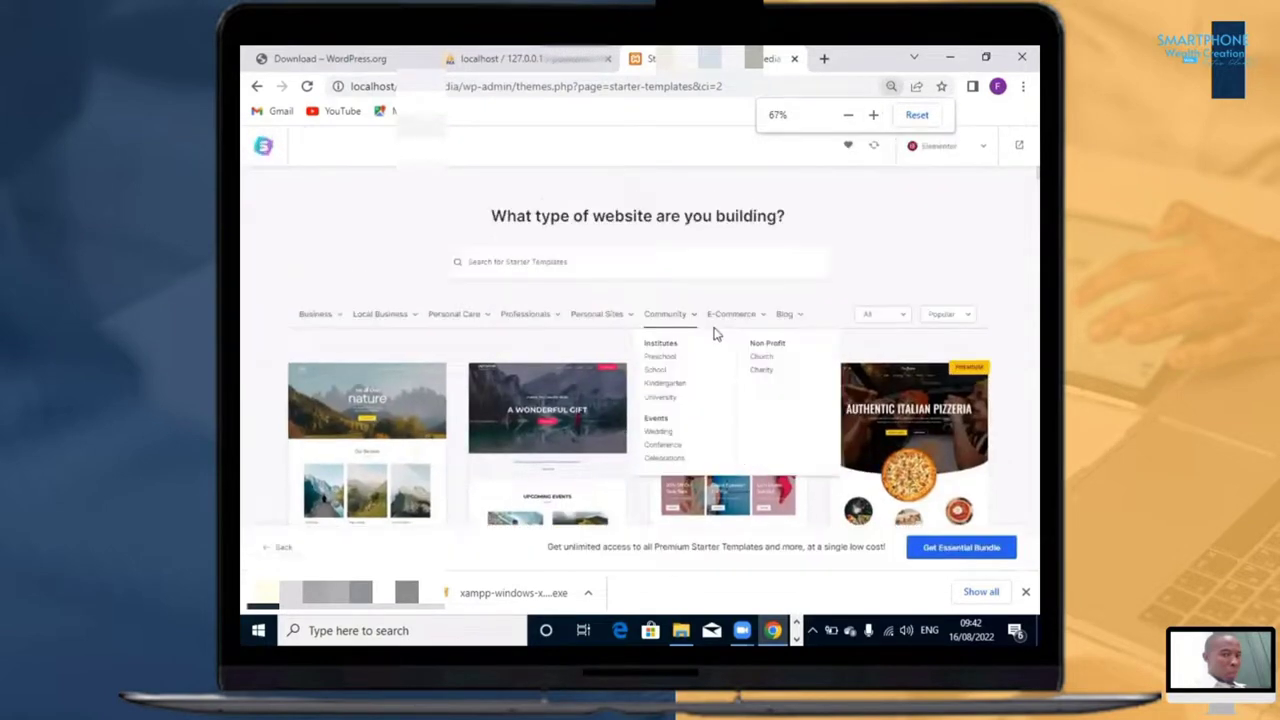
pyautogui.click(874, 116)
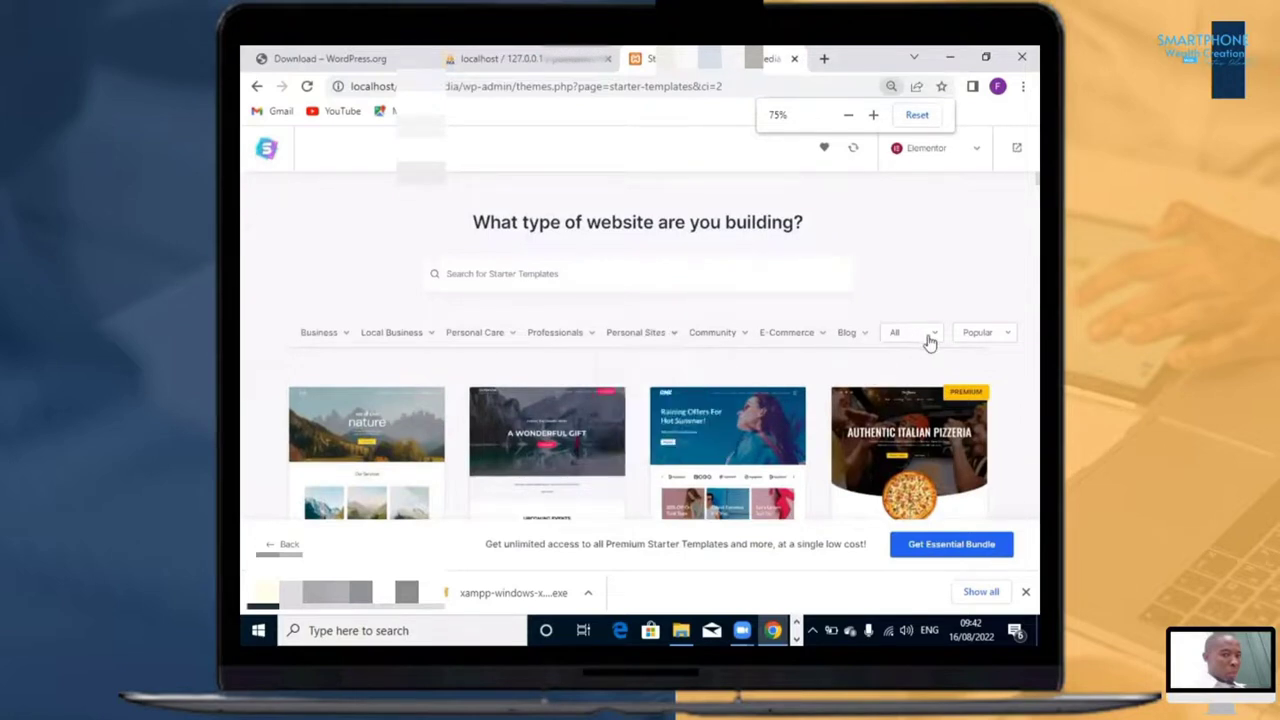
pyautogui.scroll(-1, 630, 368)
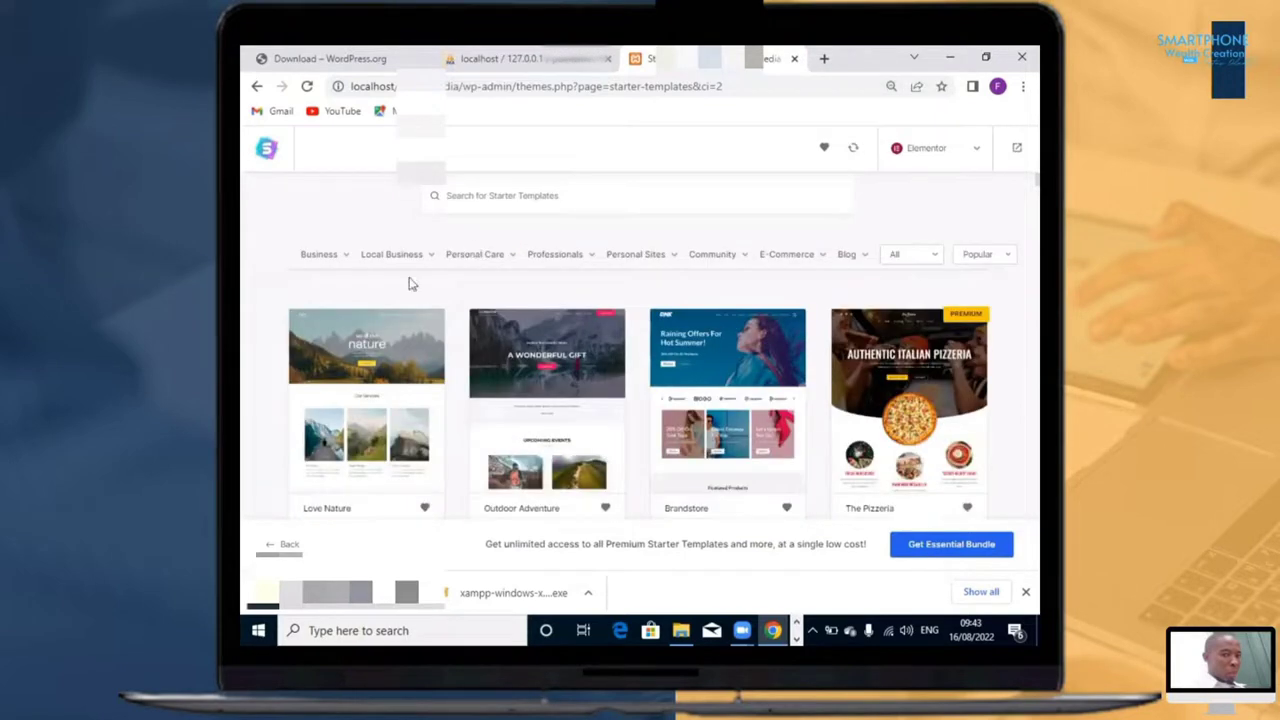
pyautogui.moveTo(346, 268)
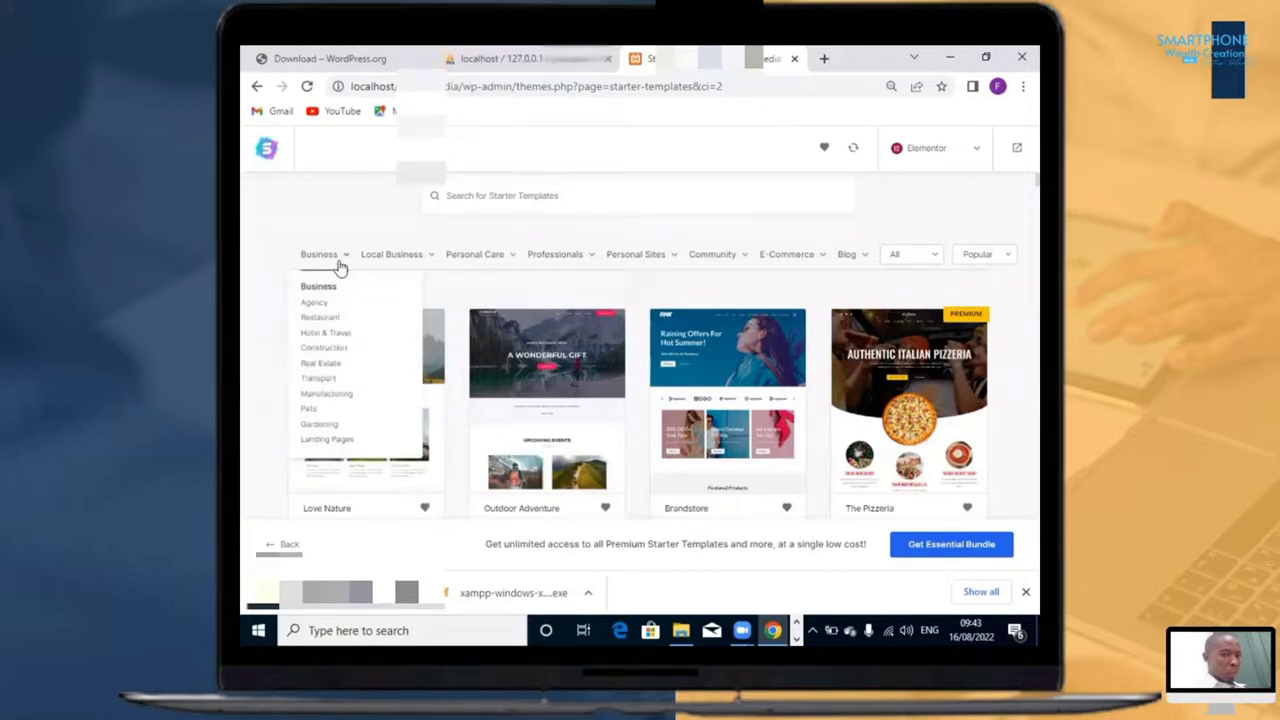
pyautogui.click(314, 302)
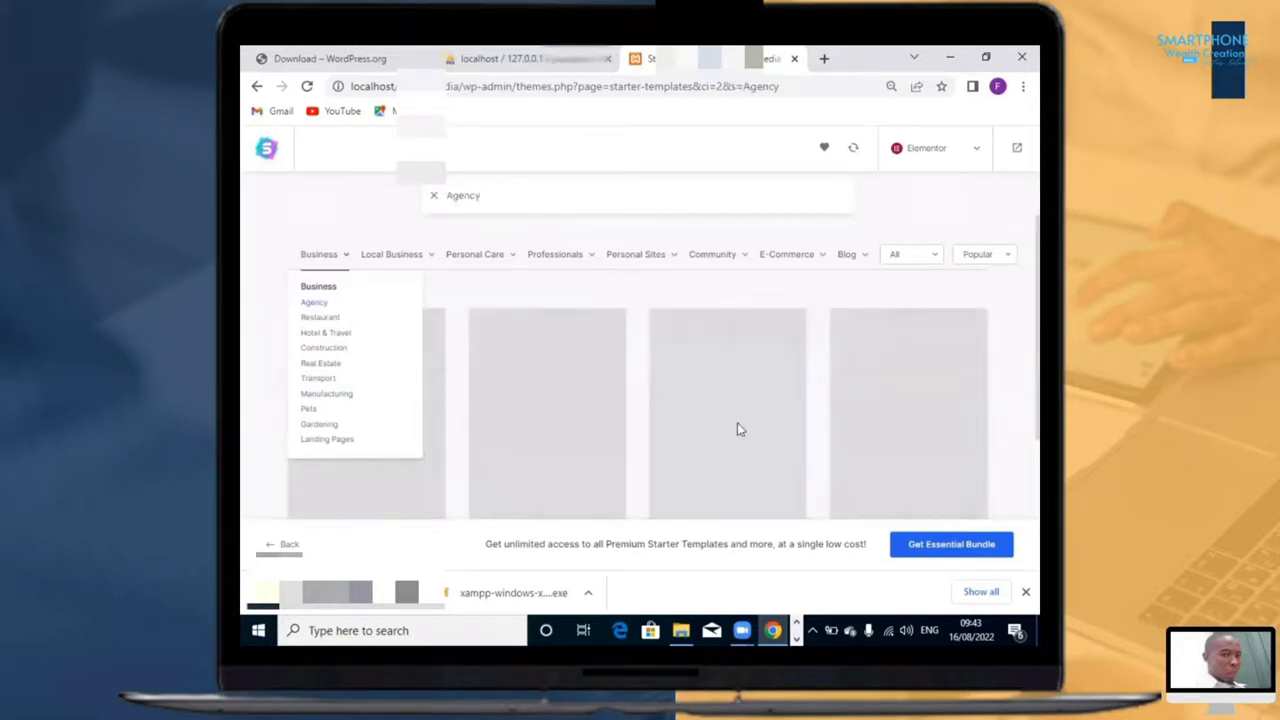
# Step: Browse the Agency starter templates and select the free Digital Agency template with the "Create Amazing Business Websites" heading
pyautogui.scroll(-2, 744, 422)
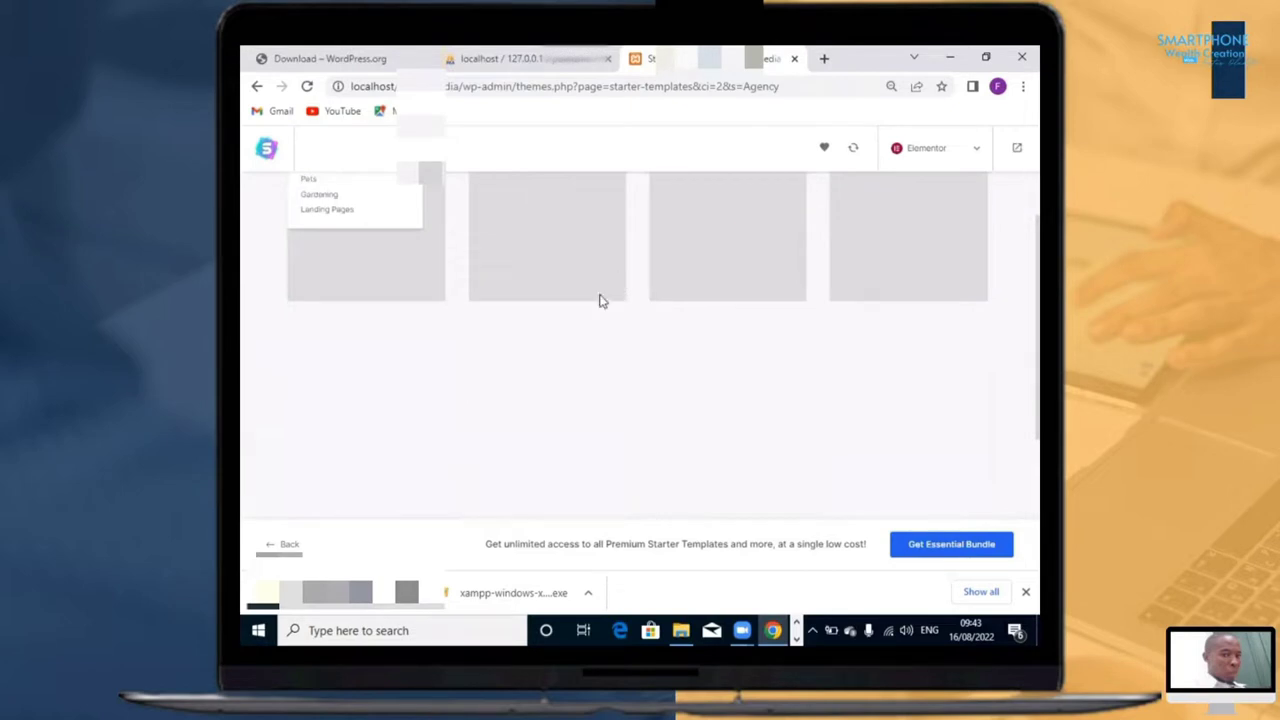
pyautogui.scroll(2, 600, 300)
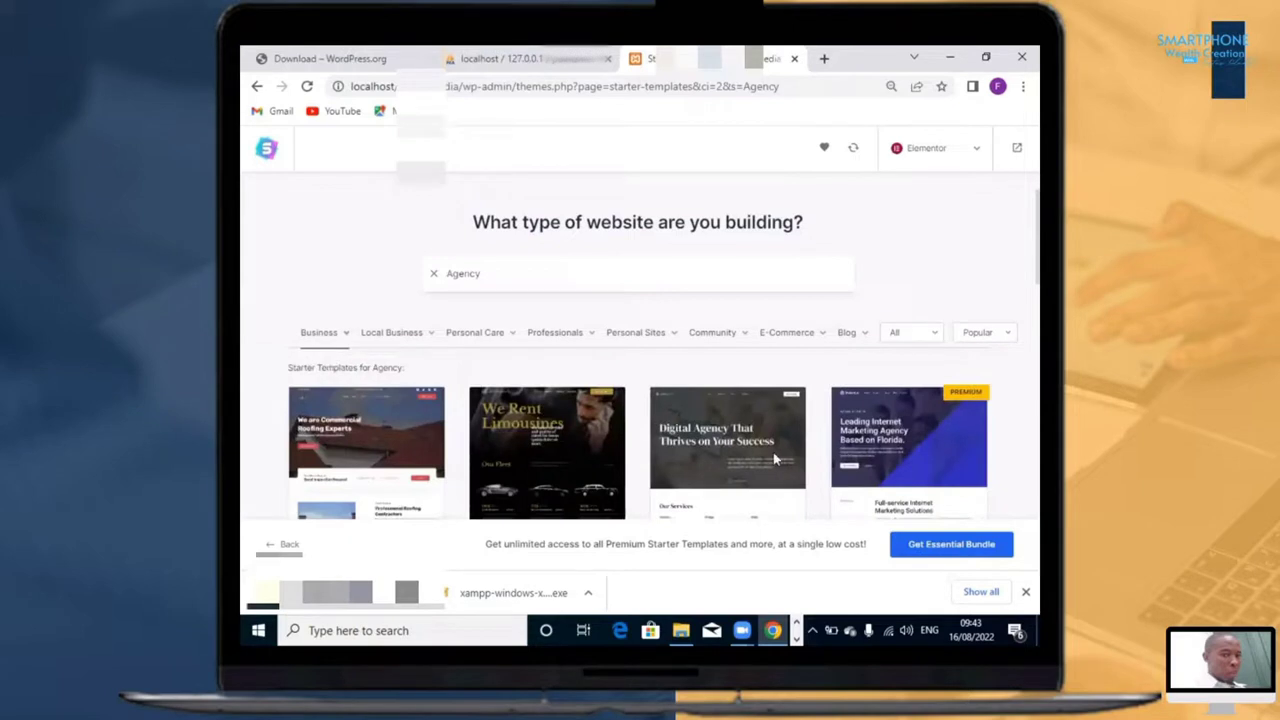
pyautogui.scroll(-2, 770, 460)
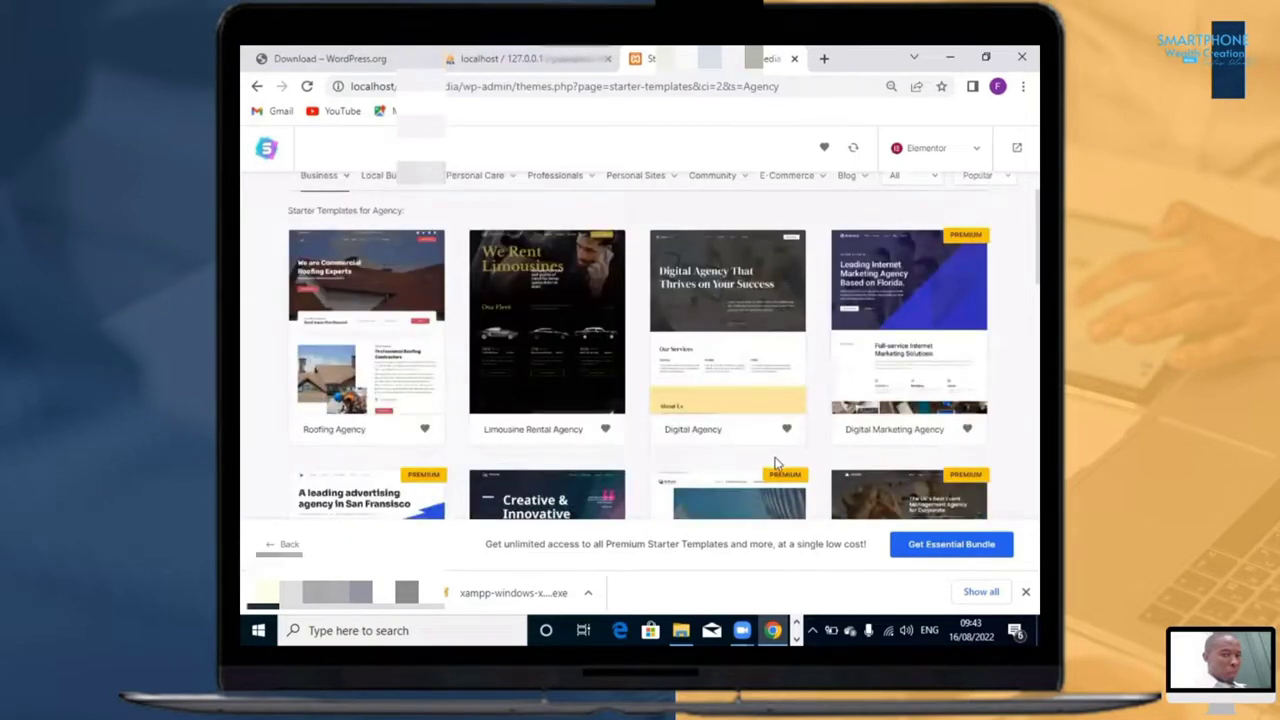
pyautogui.scroll(-5, 780, 459)
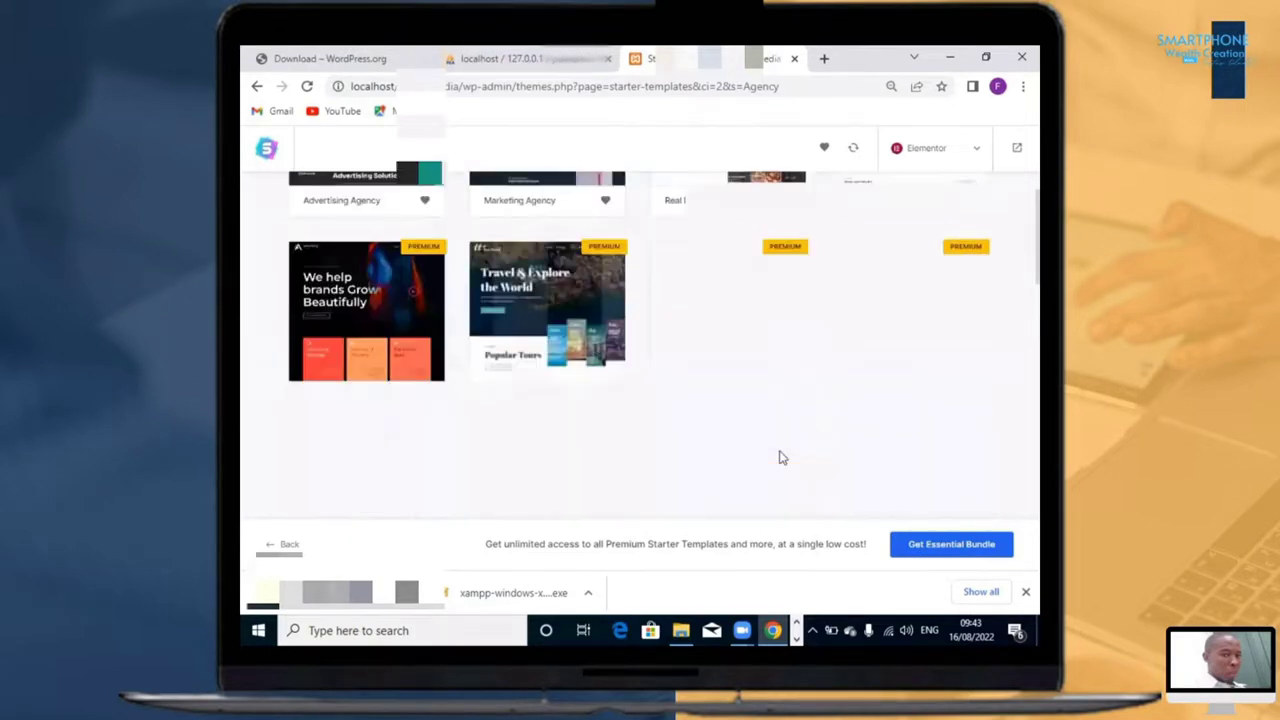
pyautogui.scroll(-1, 785, 458)
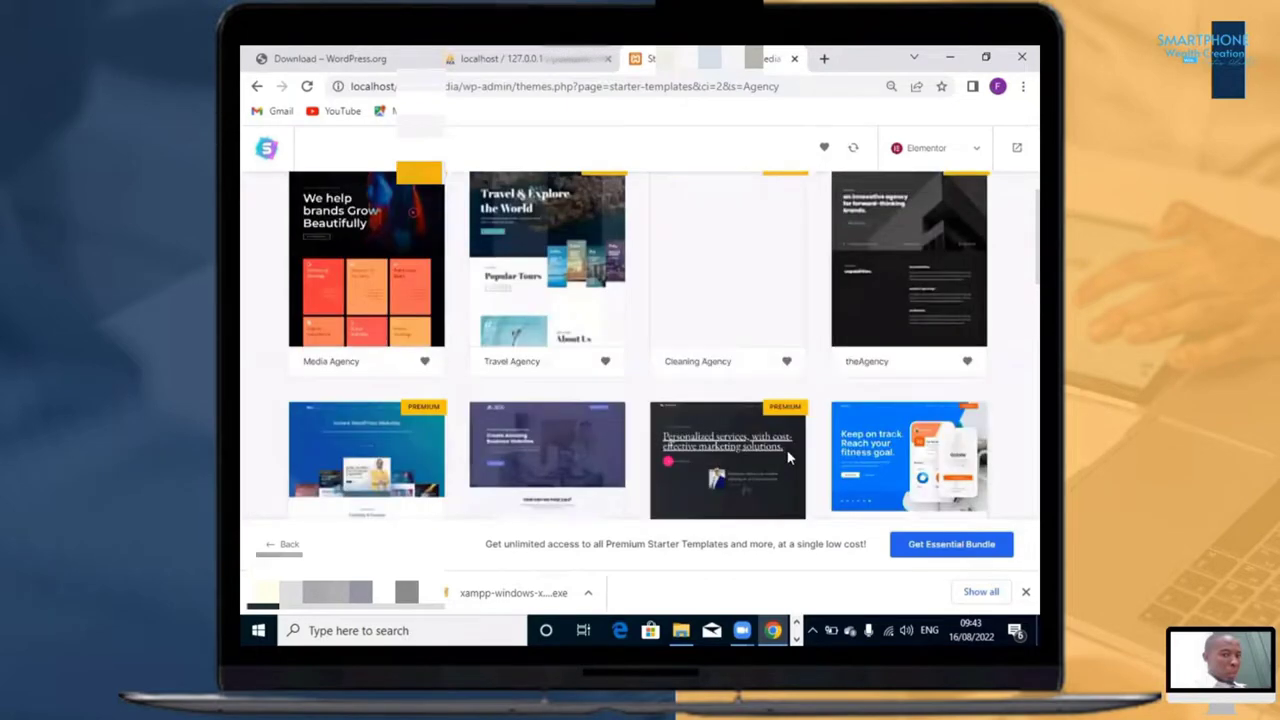
pyautogui.scroll(-2, 787, 457)
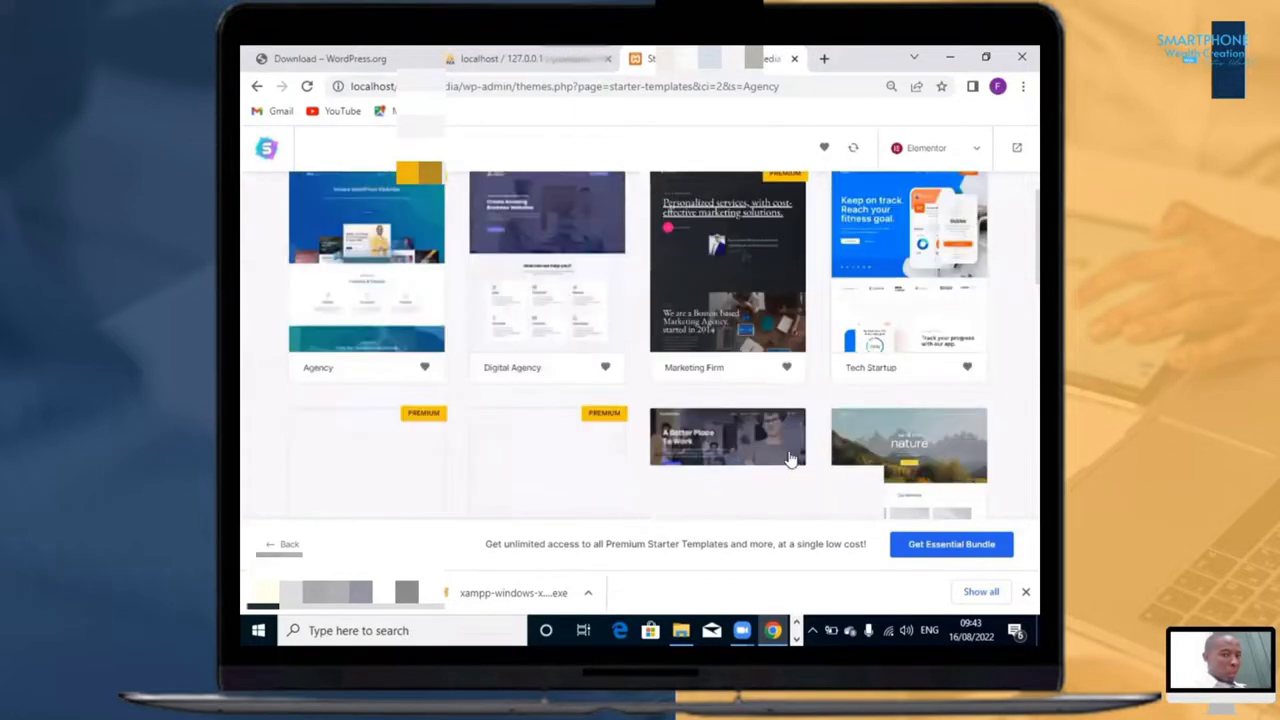
pyautogui.scroll(1, 578, 366)
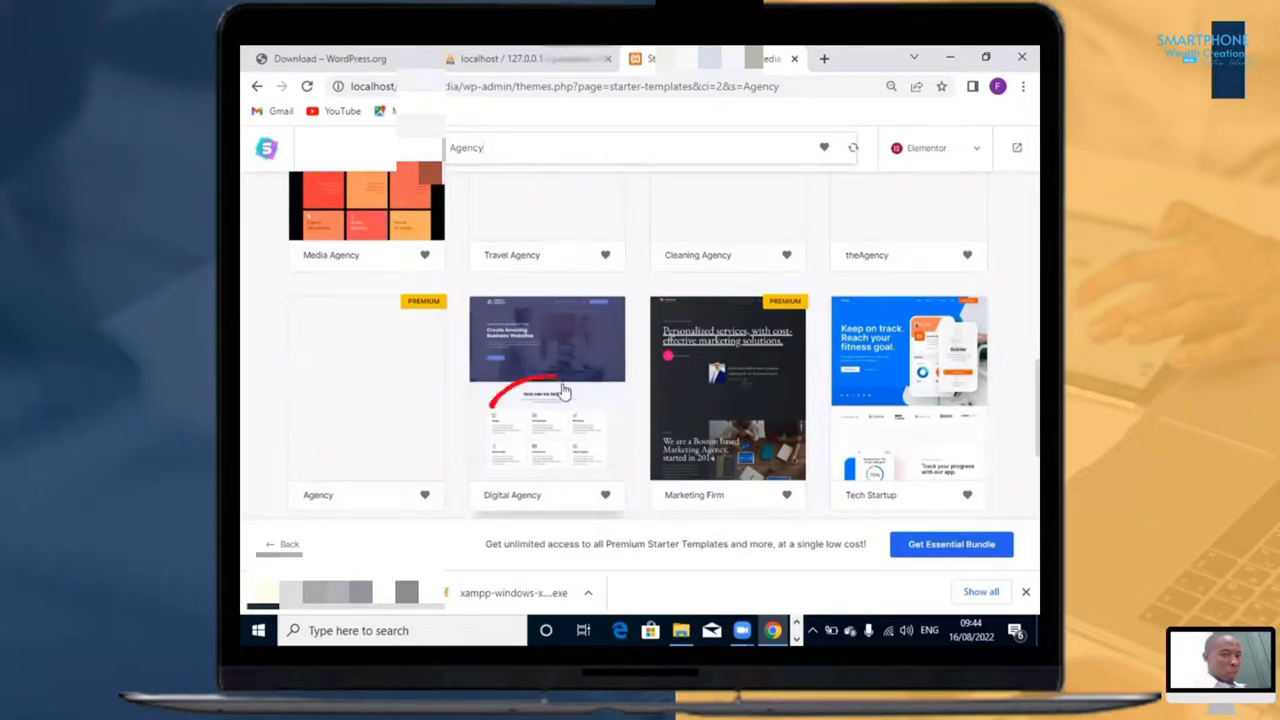
pyautogui.click(570, 390)
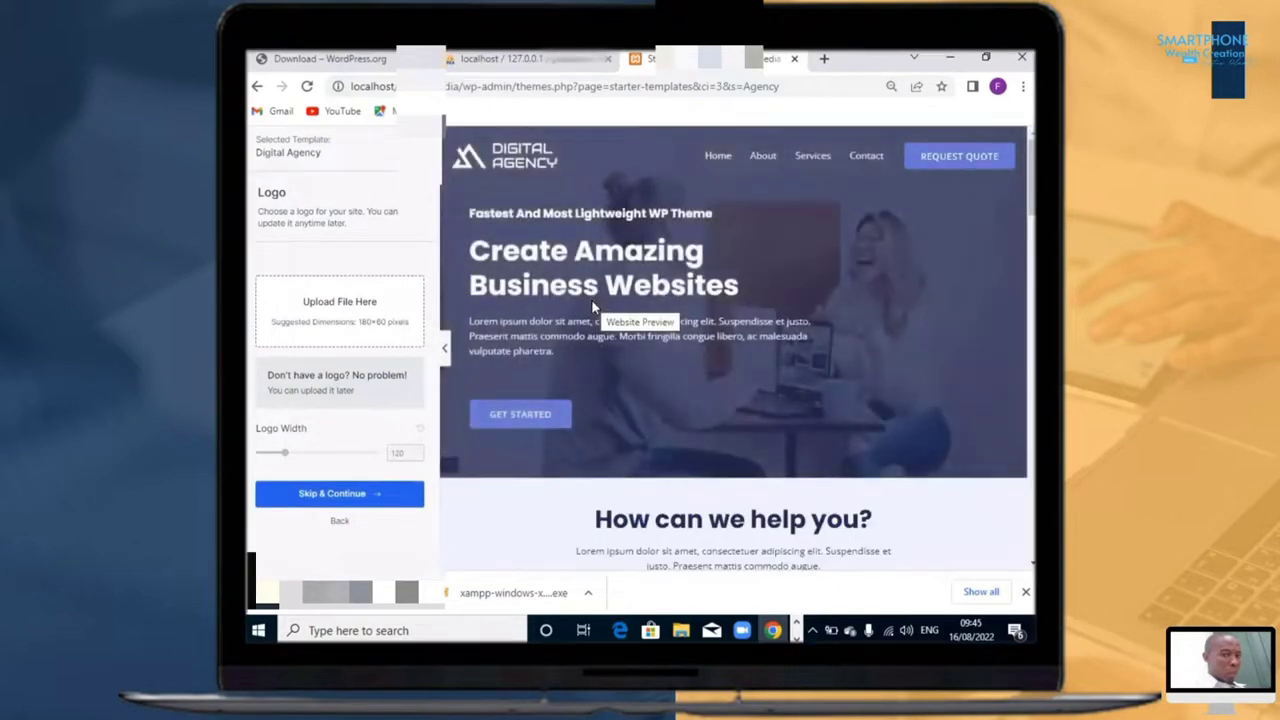
# Step: Examine the Home page preview of the Digital Agency template, from its header down to the leadership section and footer
pyautogui.scroll(-10, 884, 340)
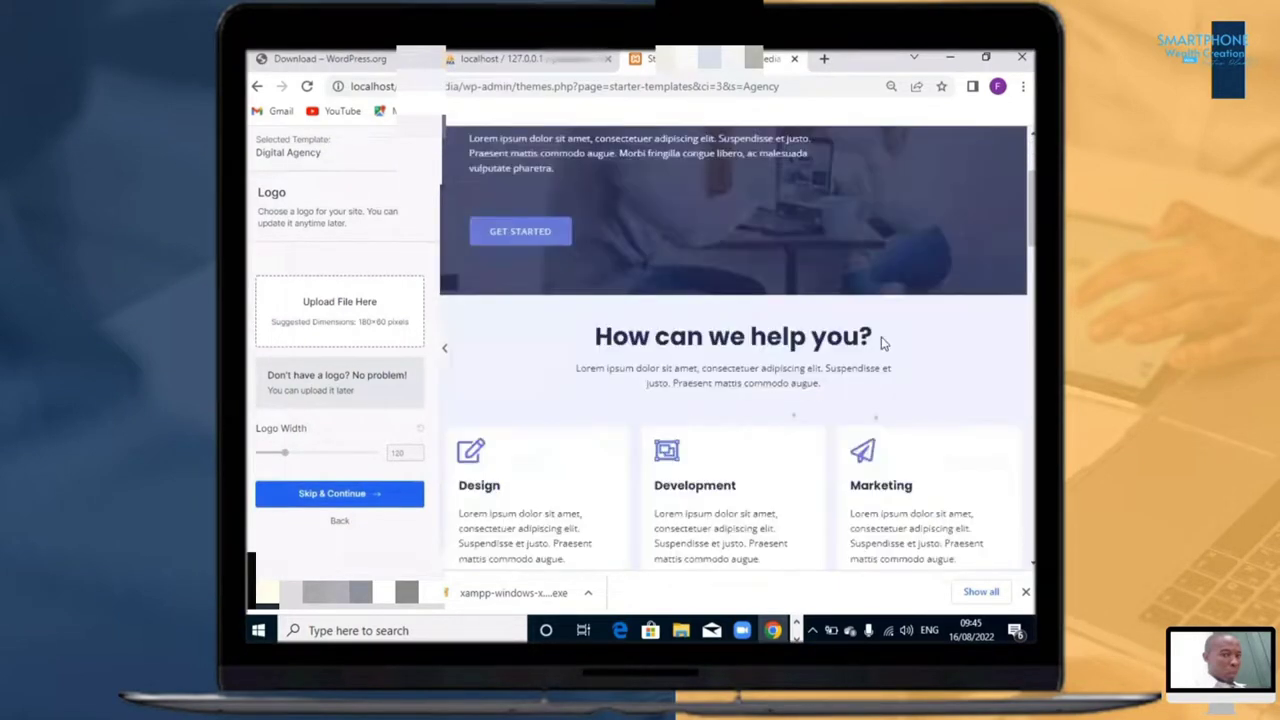
pyautogui.scroll(-8, 884, 343)
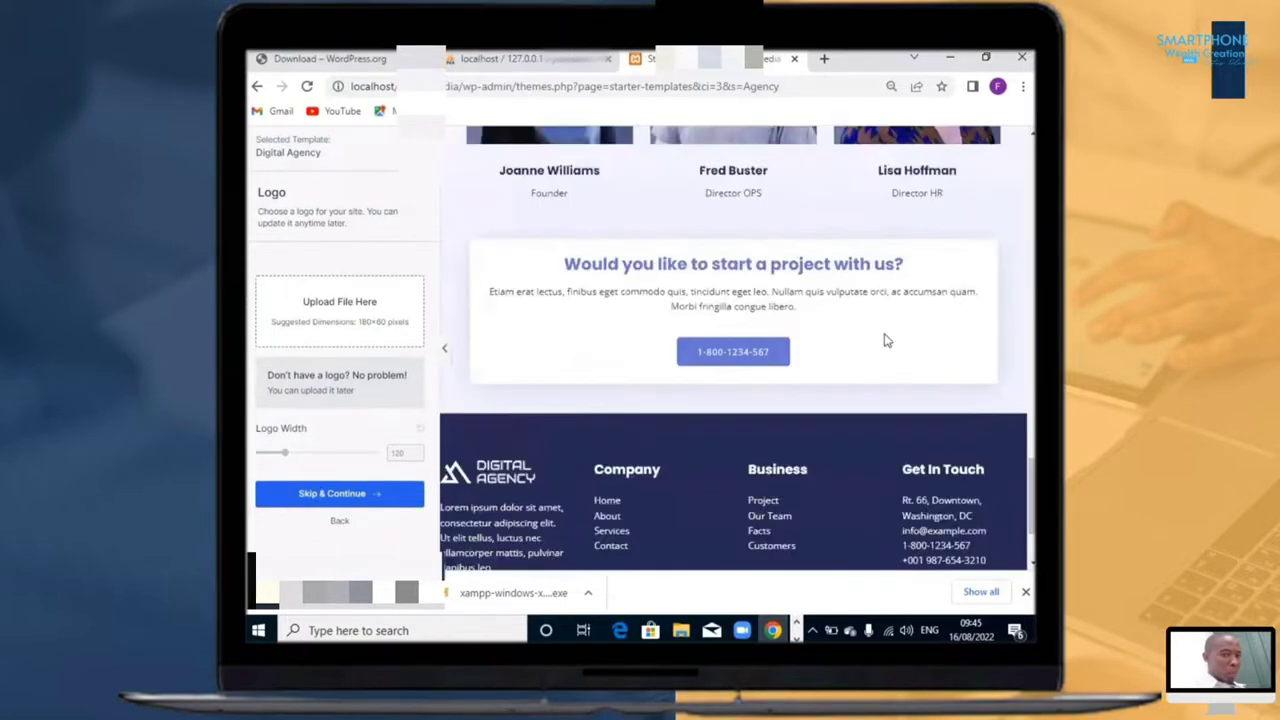
pyautogui.scroll(-1, 883, 333)
pyautogui.scroll(8, 878, 336)
pyautogui.scroll(6, 870, 335)
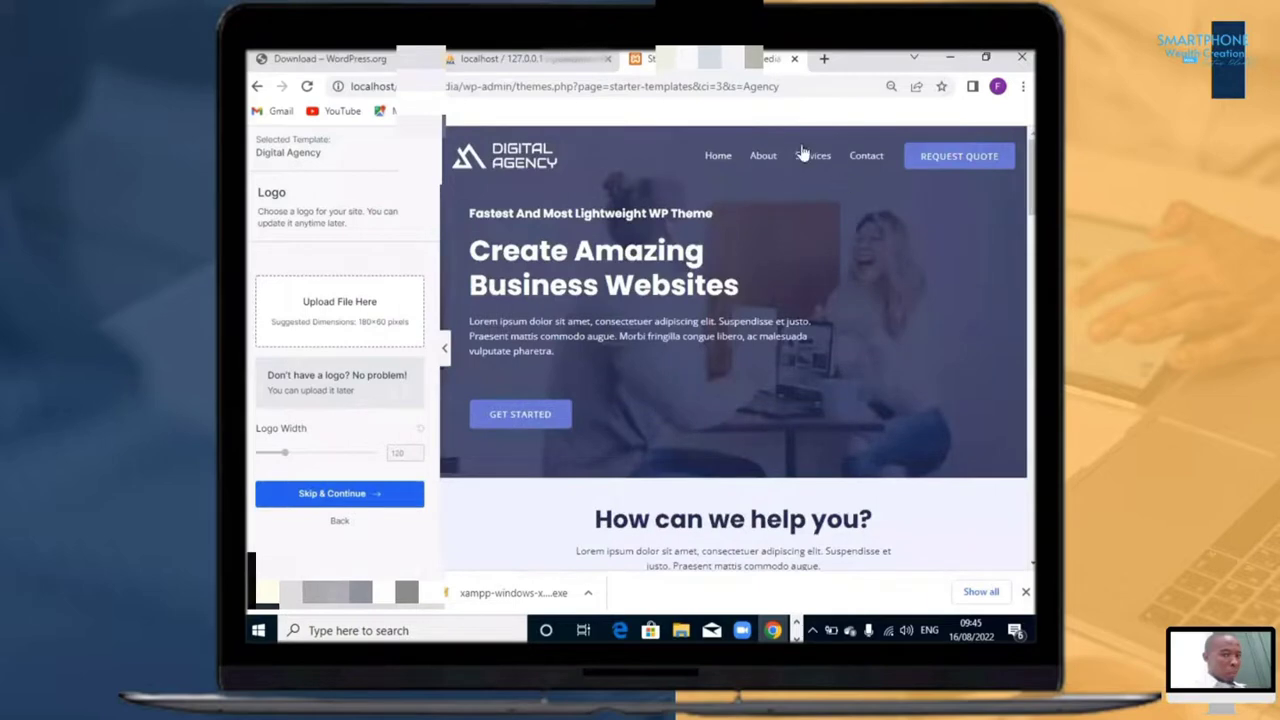
pyautogui.scroll(-3, 726, 240)
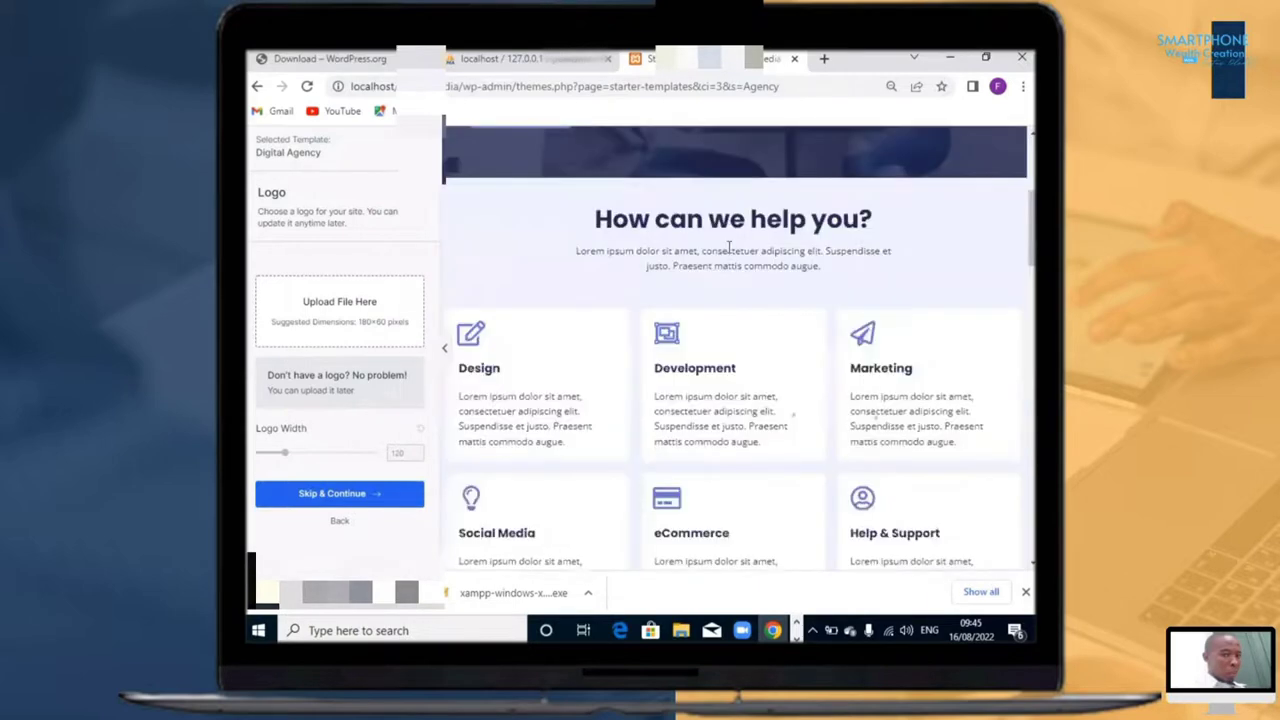
pyautogui.scroll(-3, 724, 225)
pyautogui.scroll(6, 728, 218)
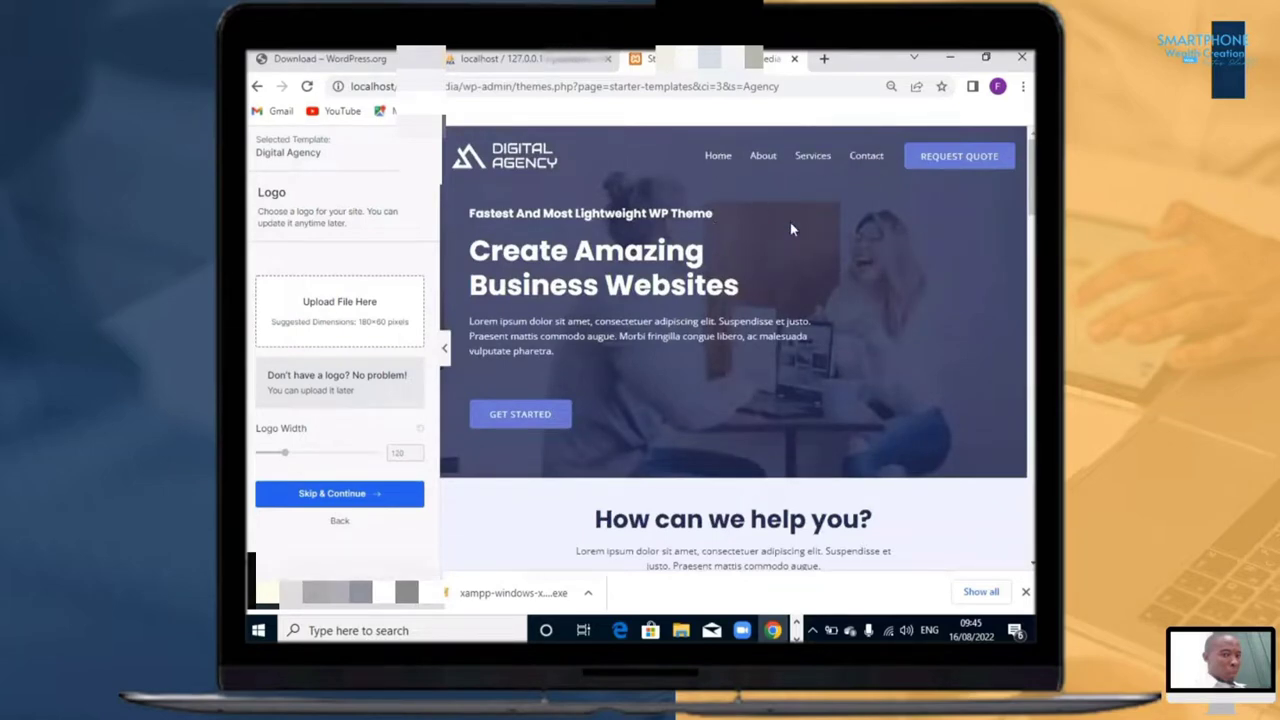
pyautogui.scroll(-8, 780, 225)
pyautogui.scroll(-8, 788, 228)
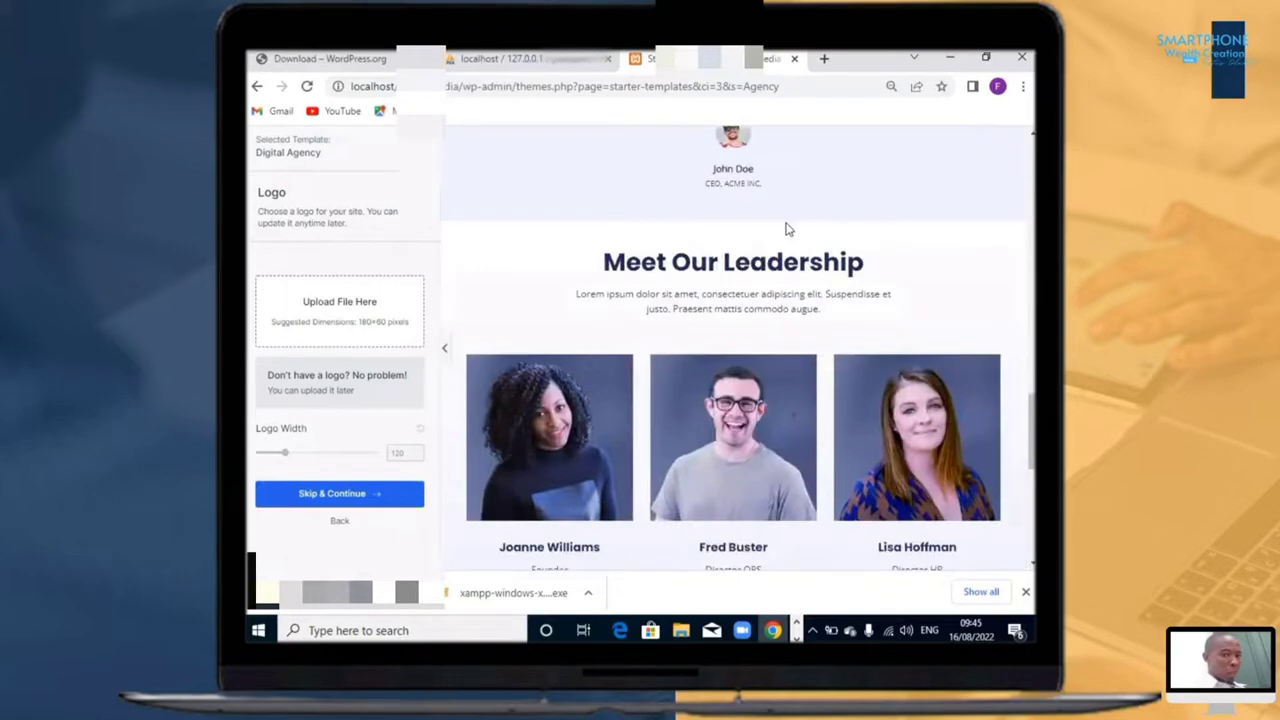
pyautogui.scroll(15, 786, 218)
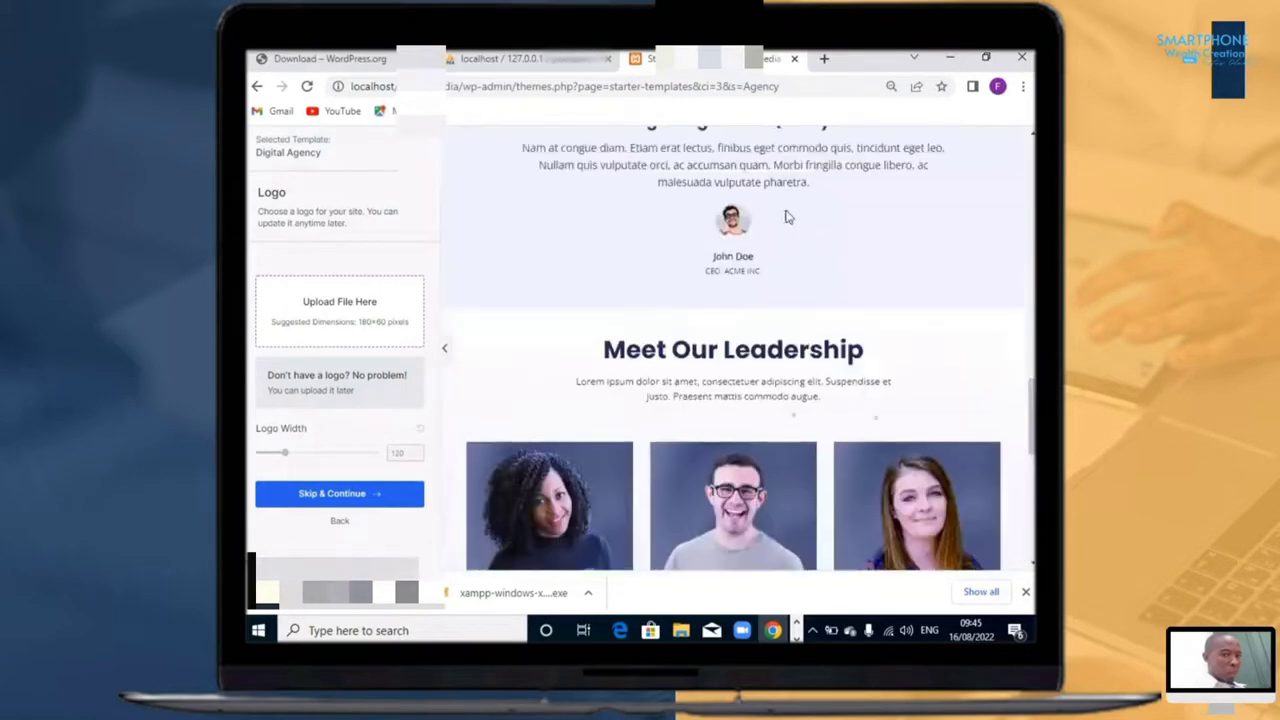
# Step: Look through the About and Services pages in the Digital Agency template preview
pyautogui.scroll(1, 765, 208)
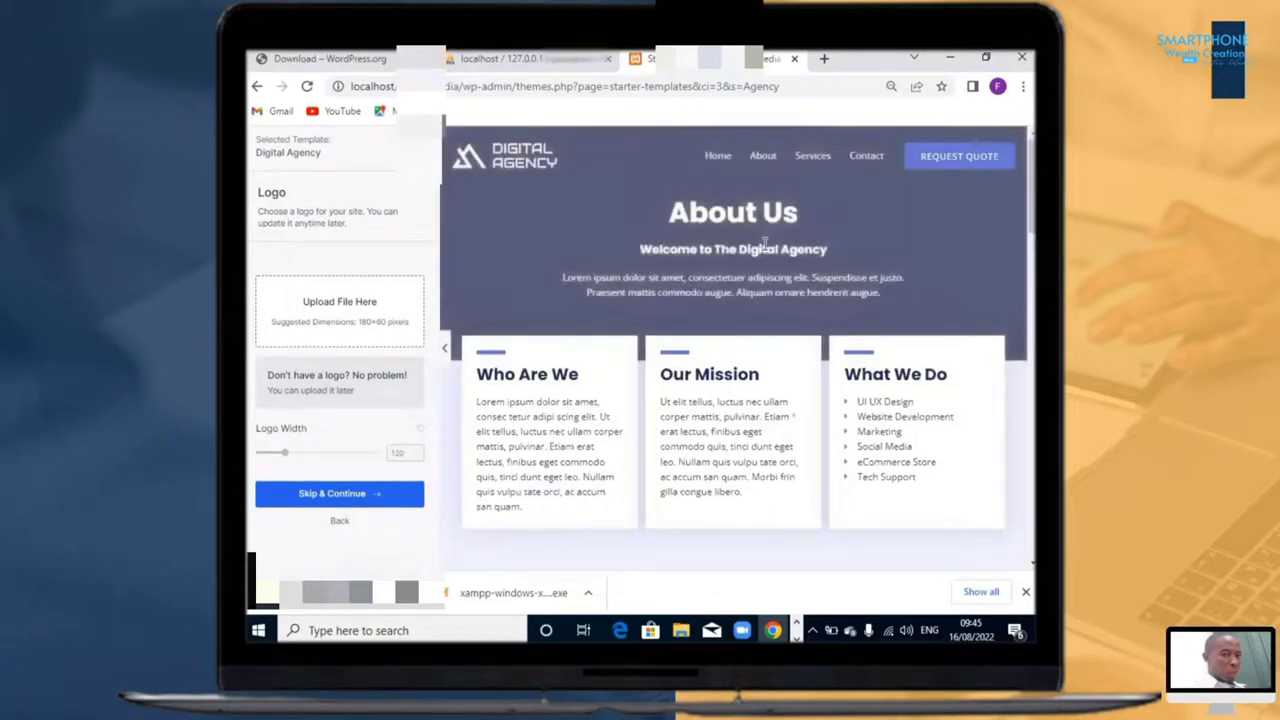
pyautogui.scroll(-15, 765, 243)
pyautogui.scroll(15, 772, 243)
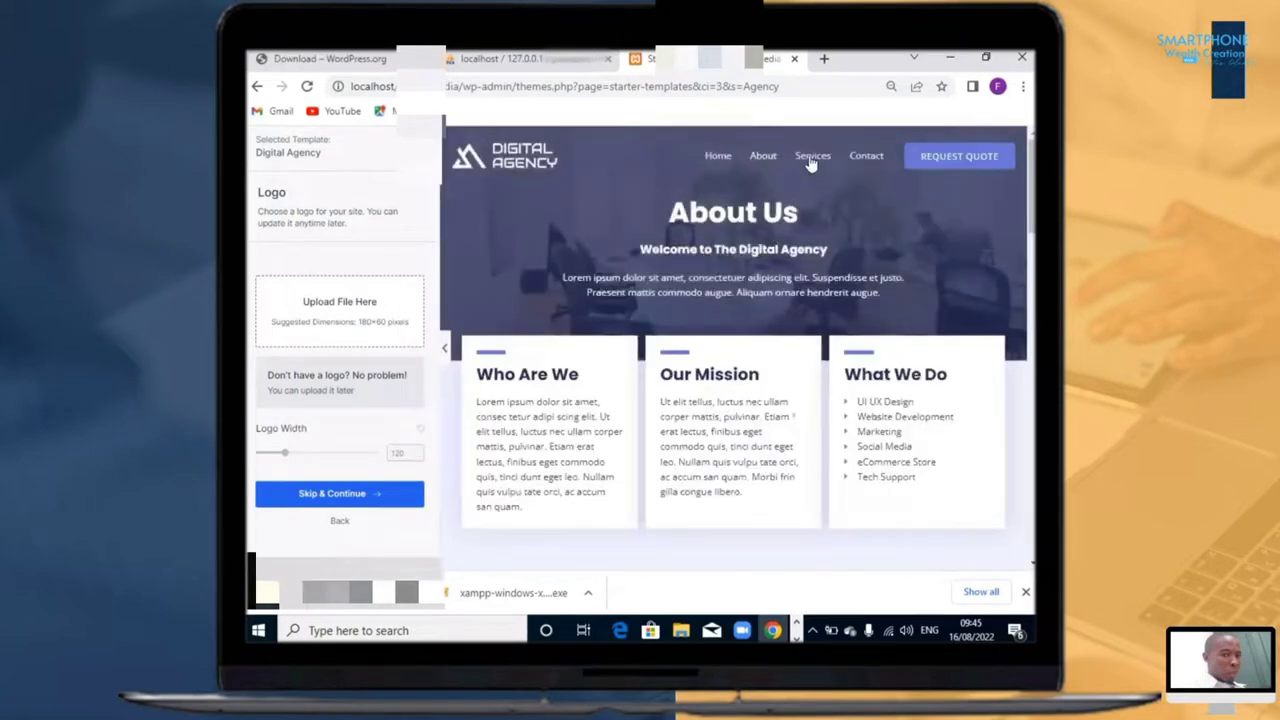
pyautogui.click(803, 174)
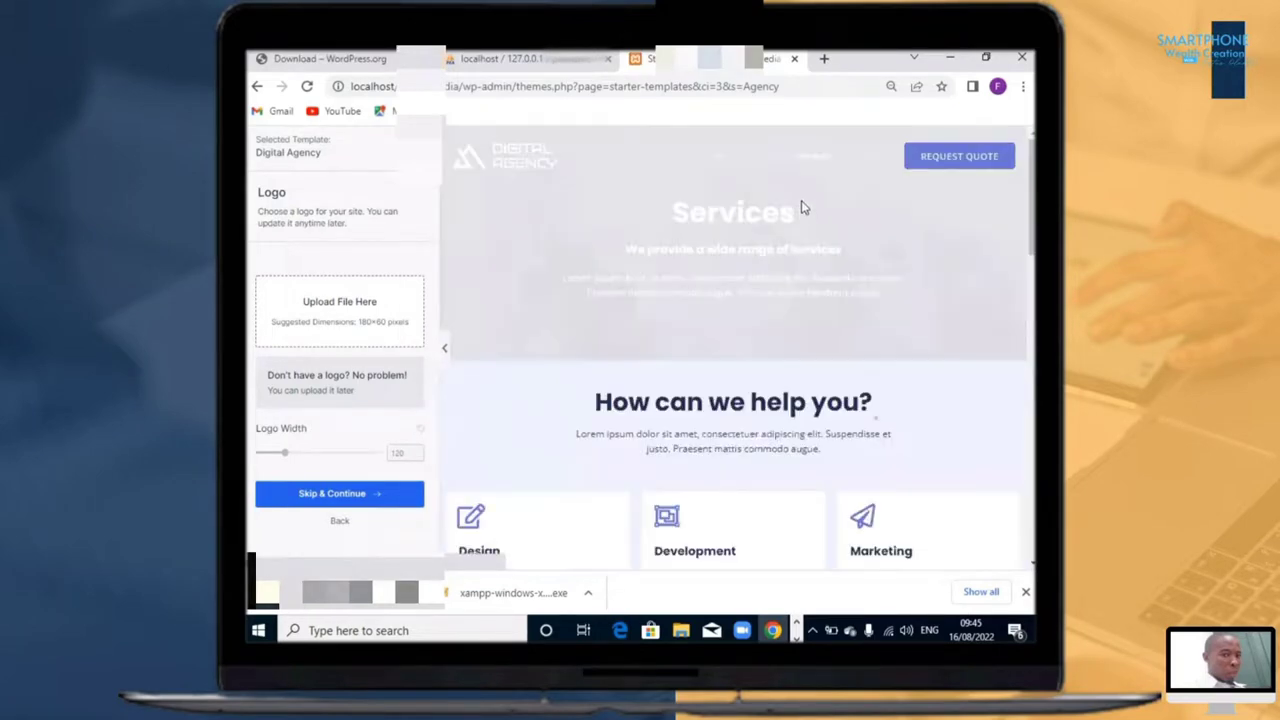
pyautogui.scroll(-5, 800, 212)
pyautogui.scroll(-6, 798, 220)
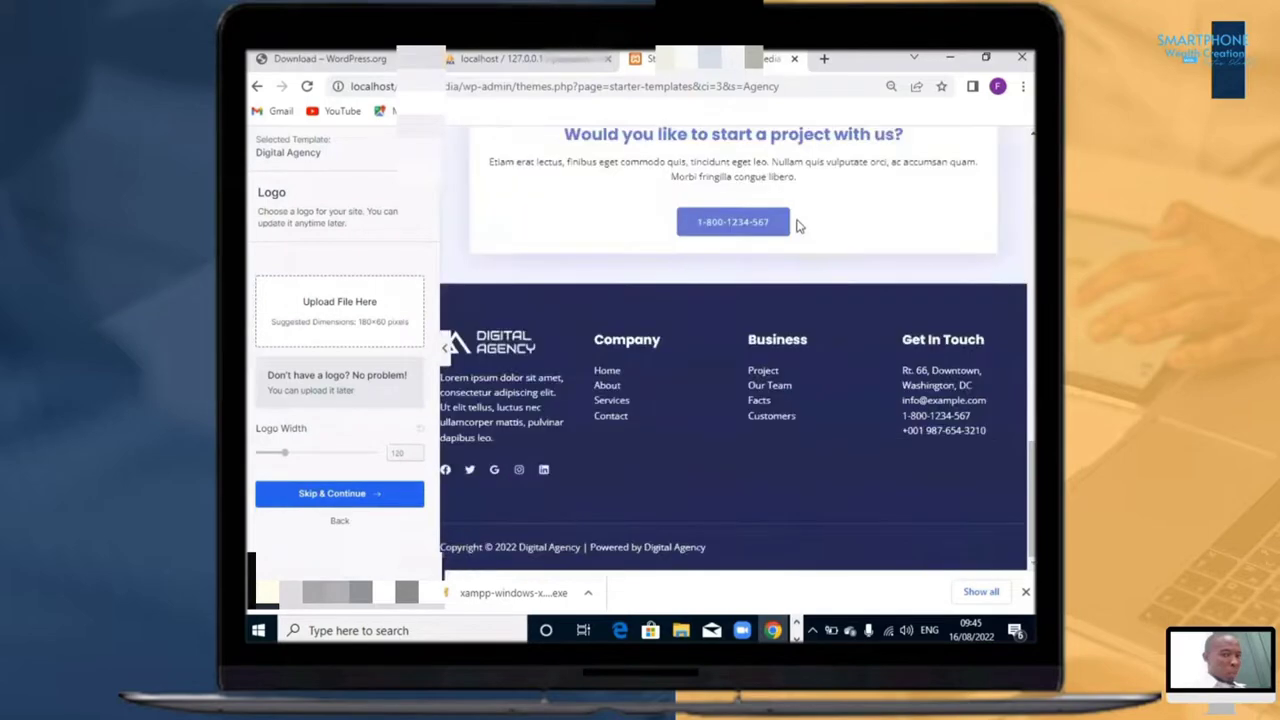
pyautogui.scroll(8, 802, 210)
pyautogui.scroll(2, 806, 204)
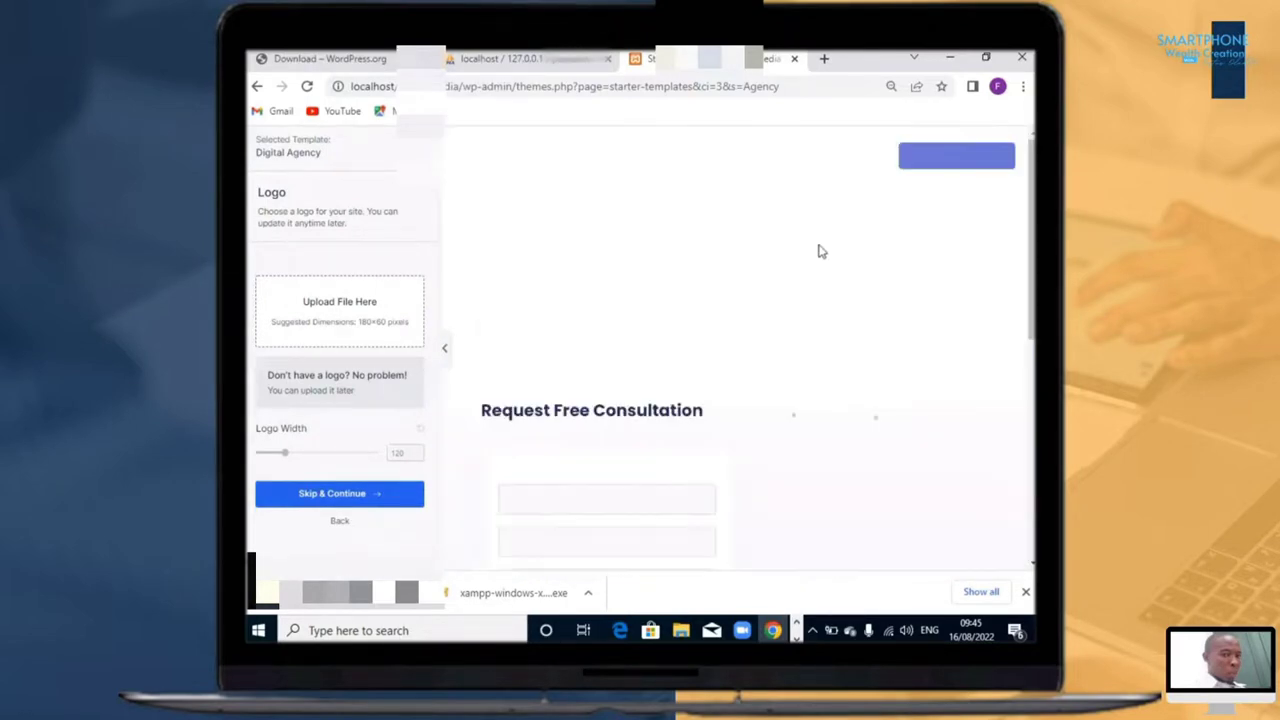
# Step: Examine the template's Contact page preview, including the consultation form and the Get In Touch section
pyautogui.scroll(-1, 797, 307)
pyautogui.scroll(-4, 797, 312)
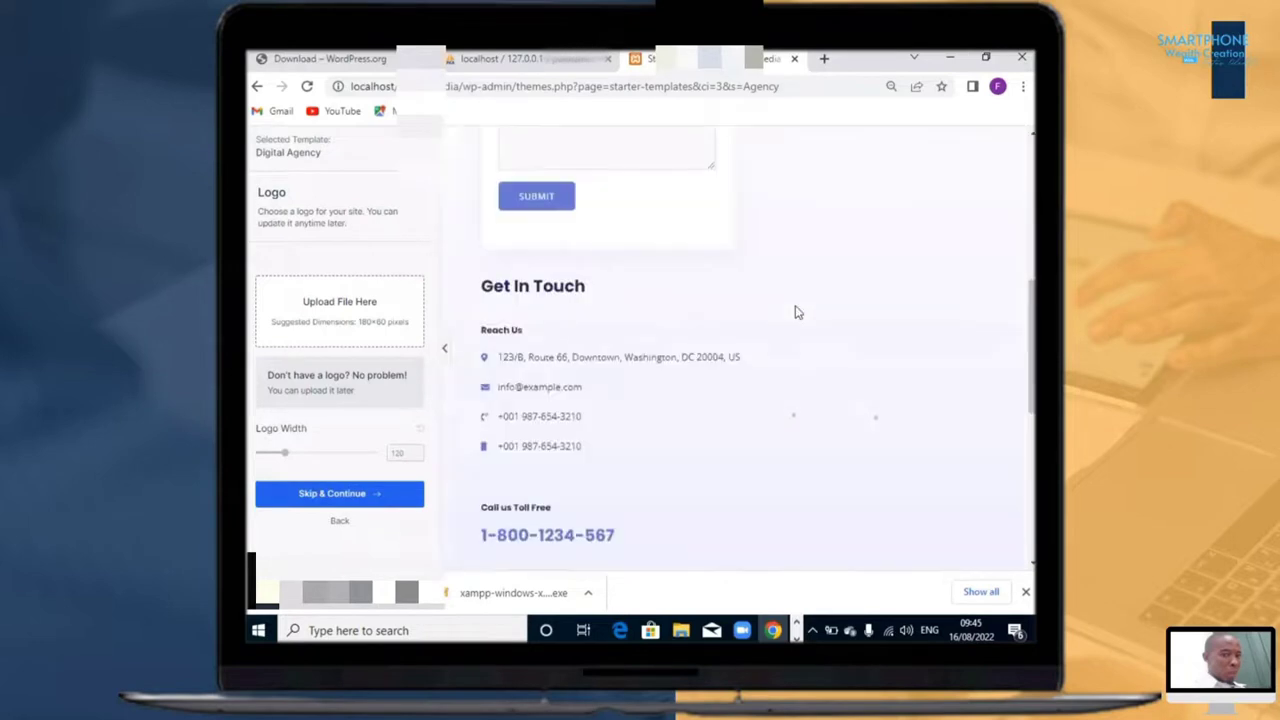
pyautogui.scroll(5, 797, 310)
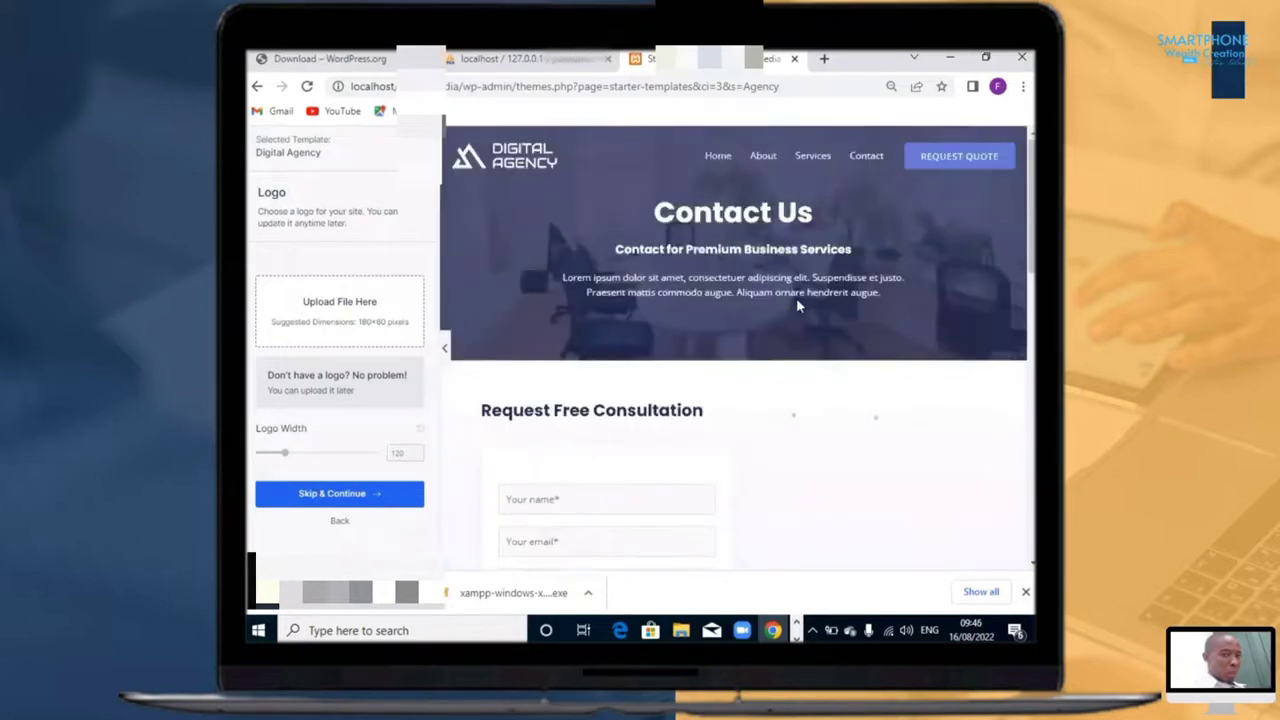
# Step: Return to the template's Home page preview and review its services, Portfolio and Our Customers sections
pyautogui.click(718, 162)
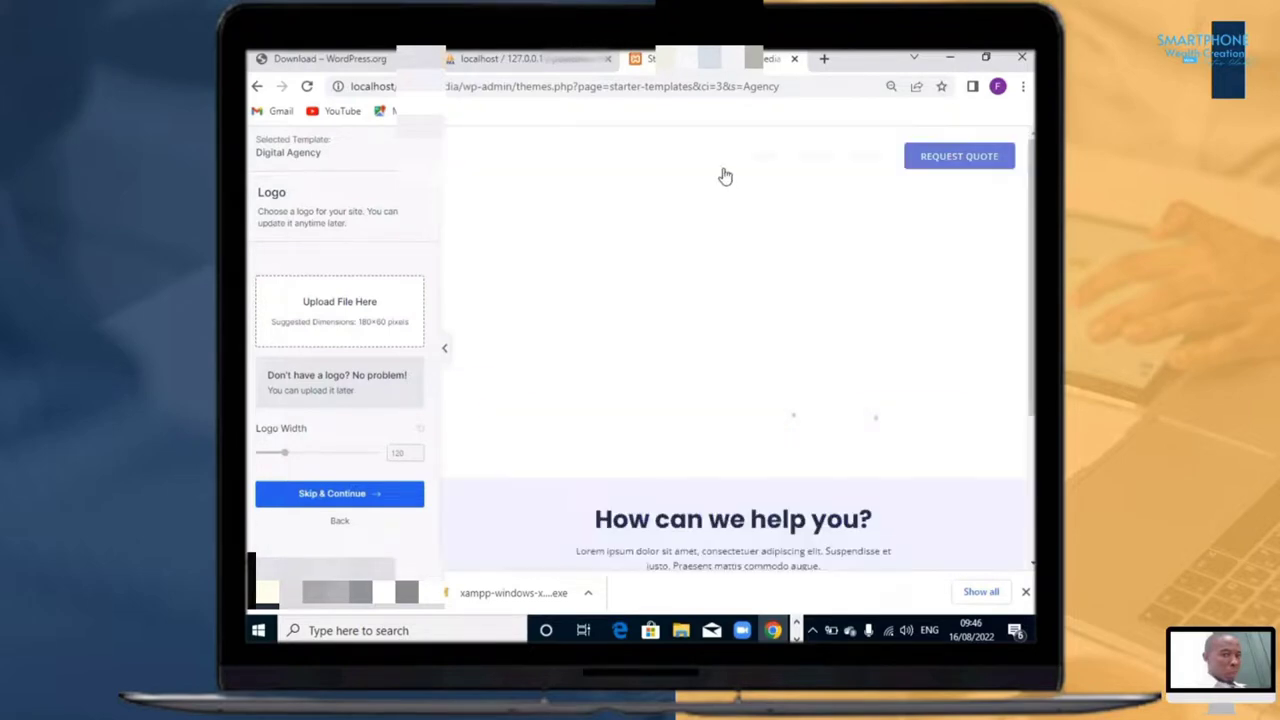
pyautogui.scroll(-10, 763, 275)
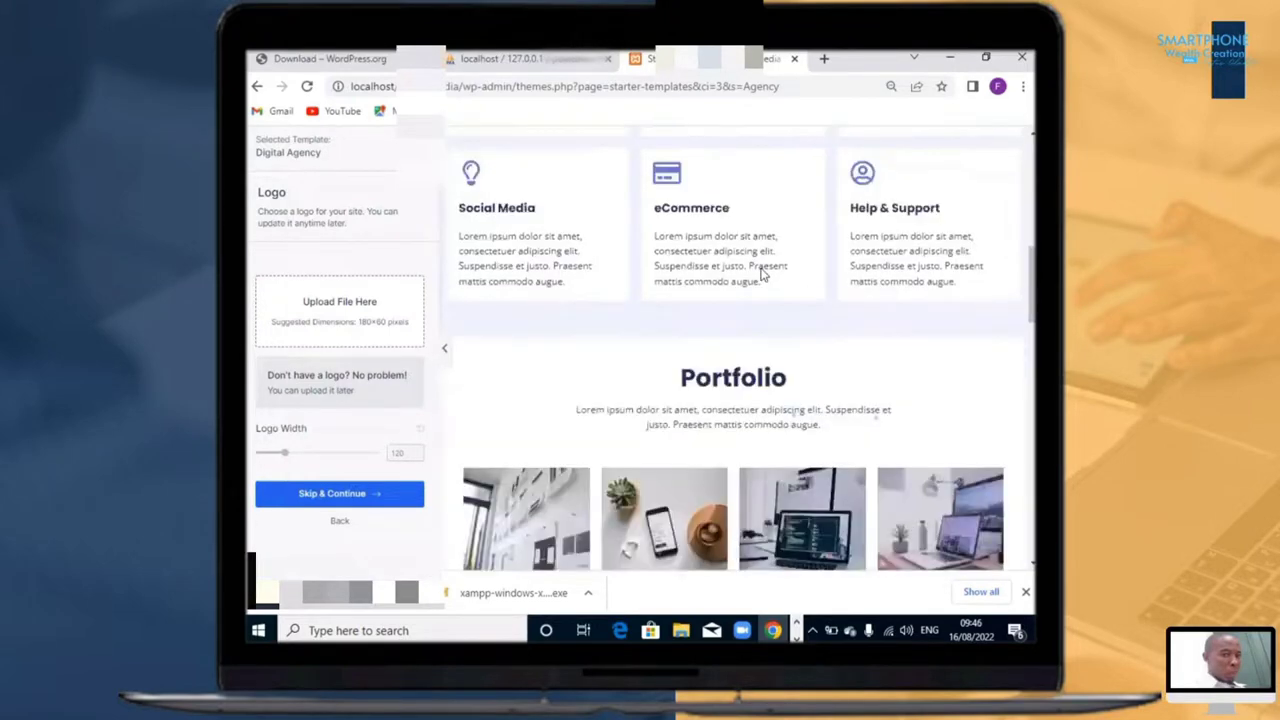
pyautogui.scroll(-4, 763, 274)
pyautogui.scroll(20, 763, 274)
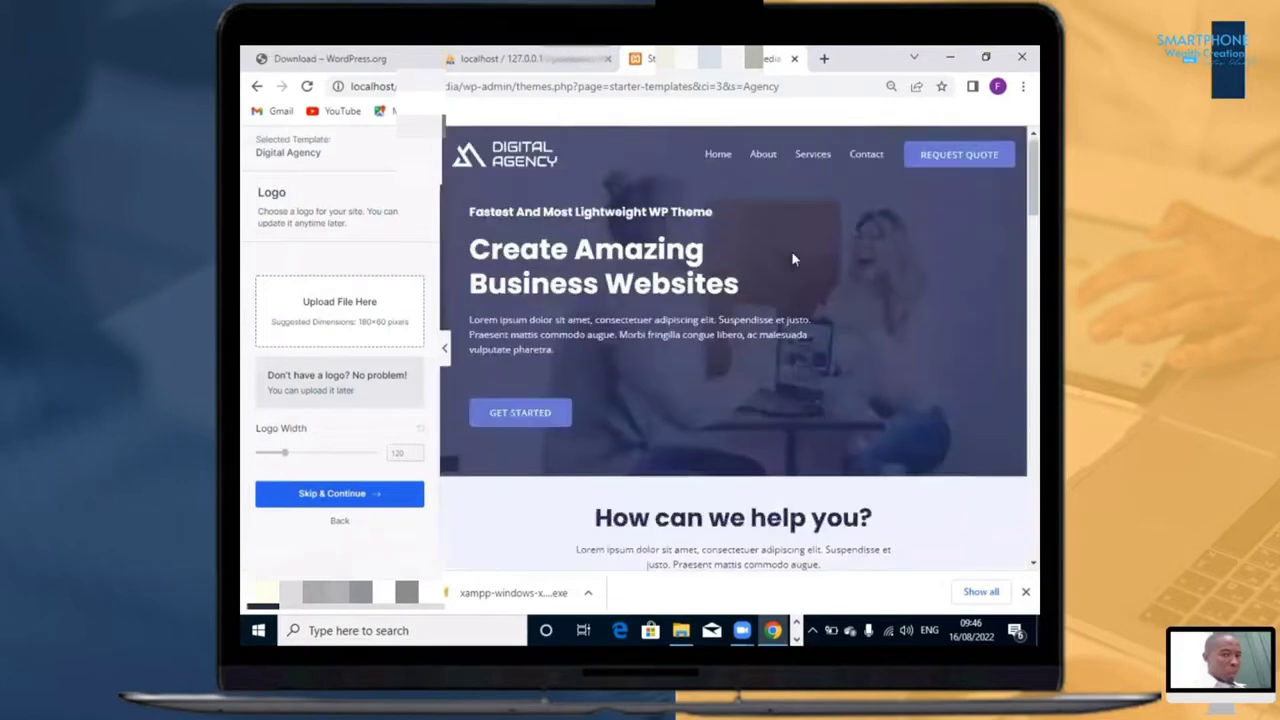
pyautogui.click(716, 157)
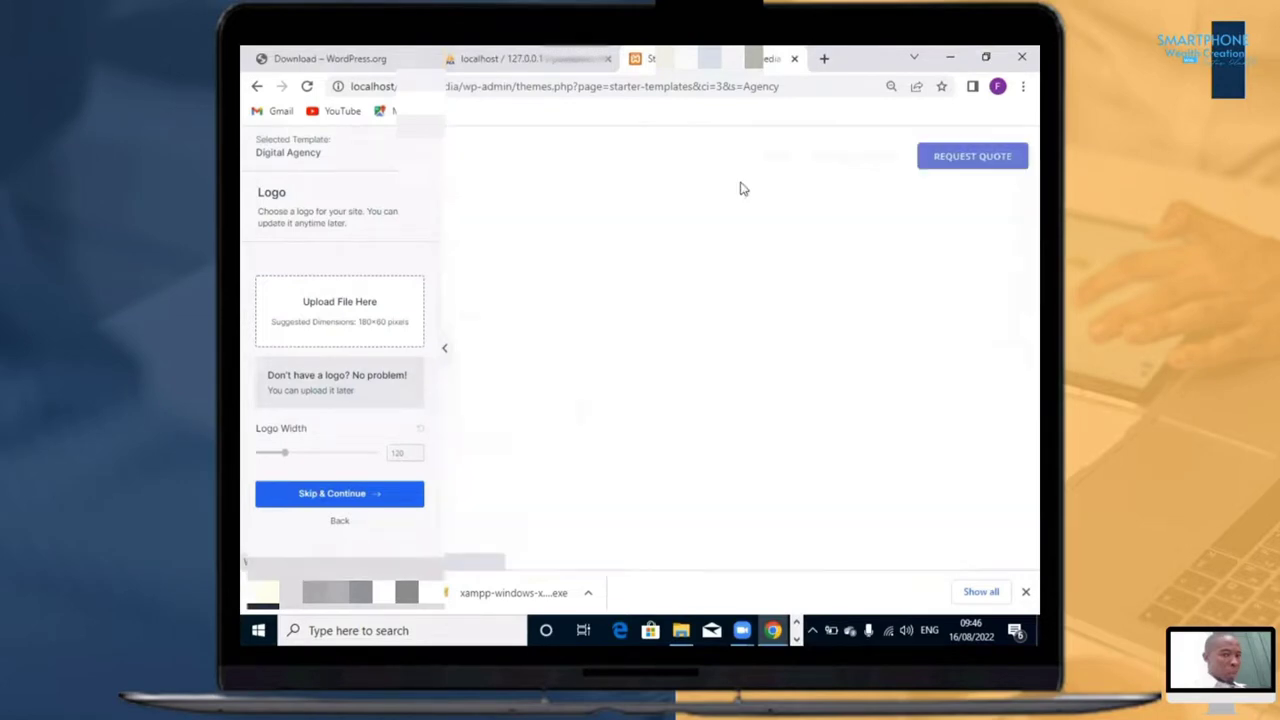
pyautogui.scroll(-5, 694, 255)
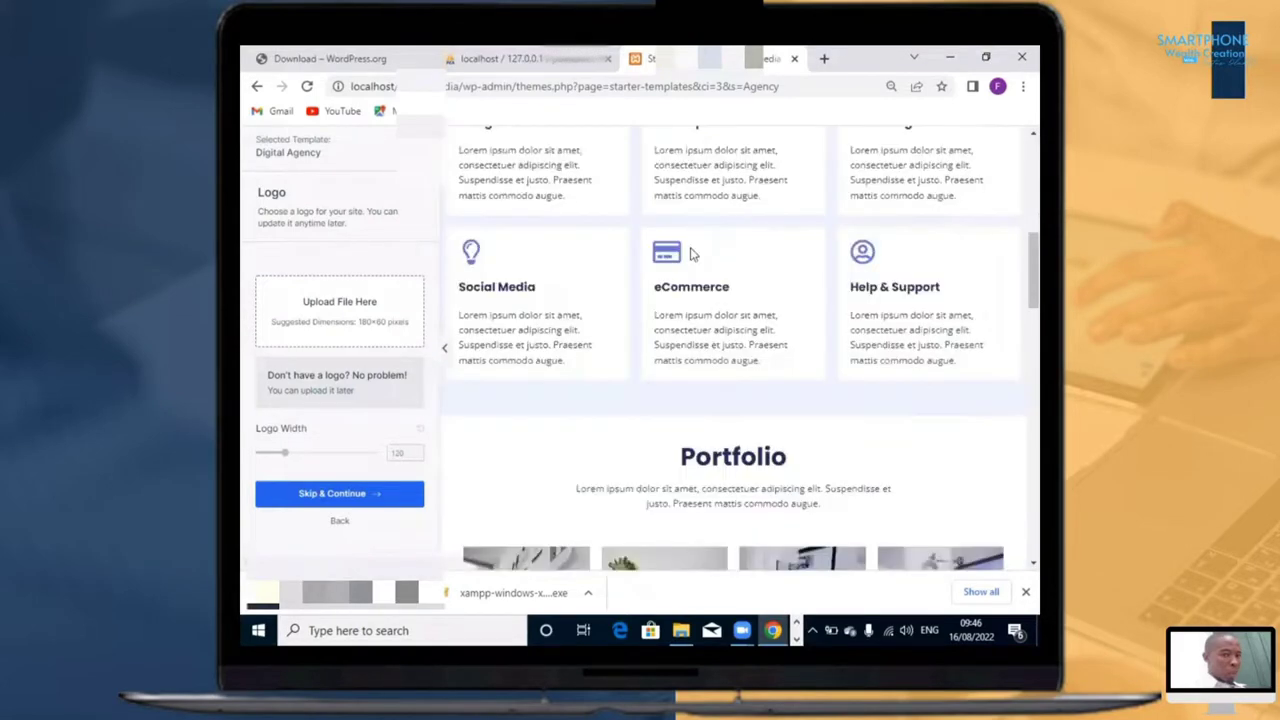
pyautogui.scroll(-5, 562, 439)
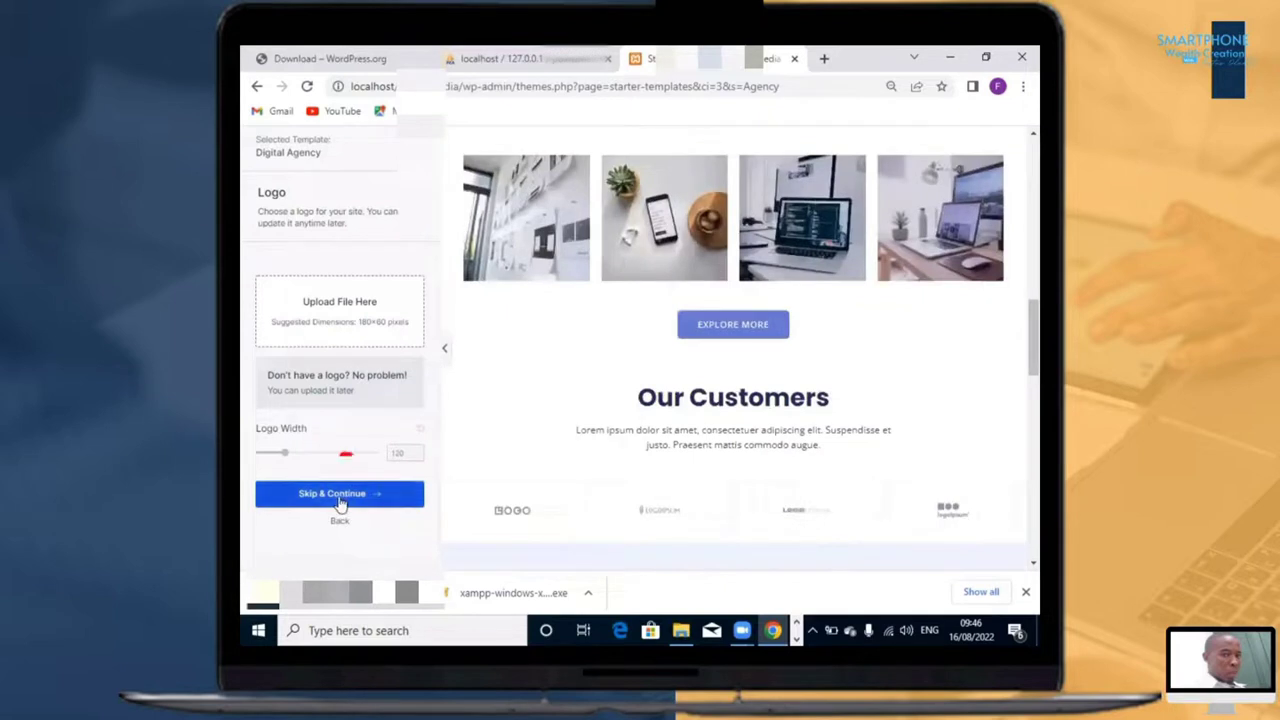
# Step: Skip the logo upload and continue with the default colors and the Poppins / Open Sans font pair
pyautogui.click(389, 505)
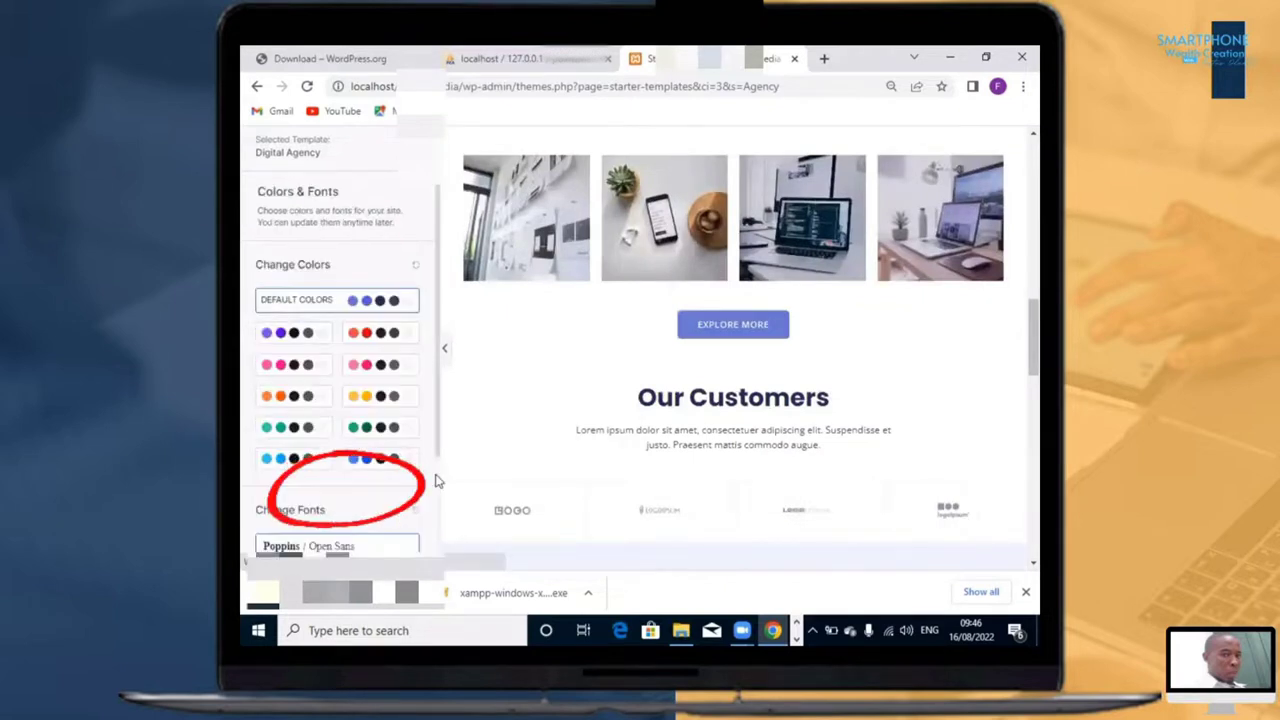
pyautogui.scroll(-2, 410, 470)
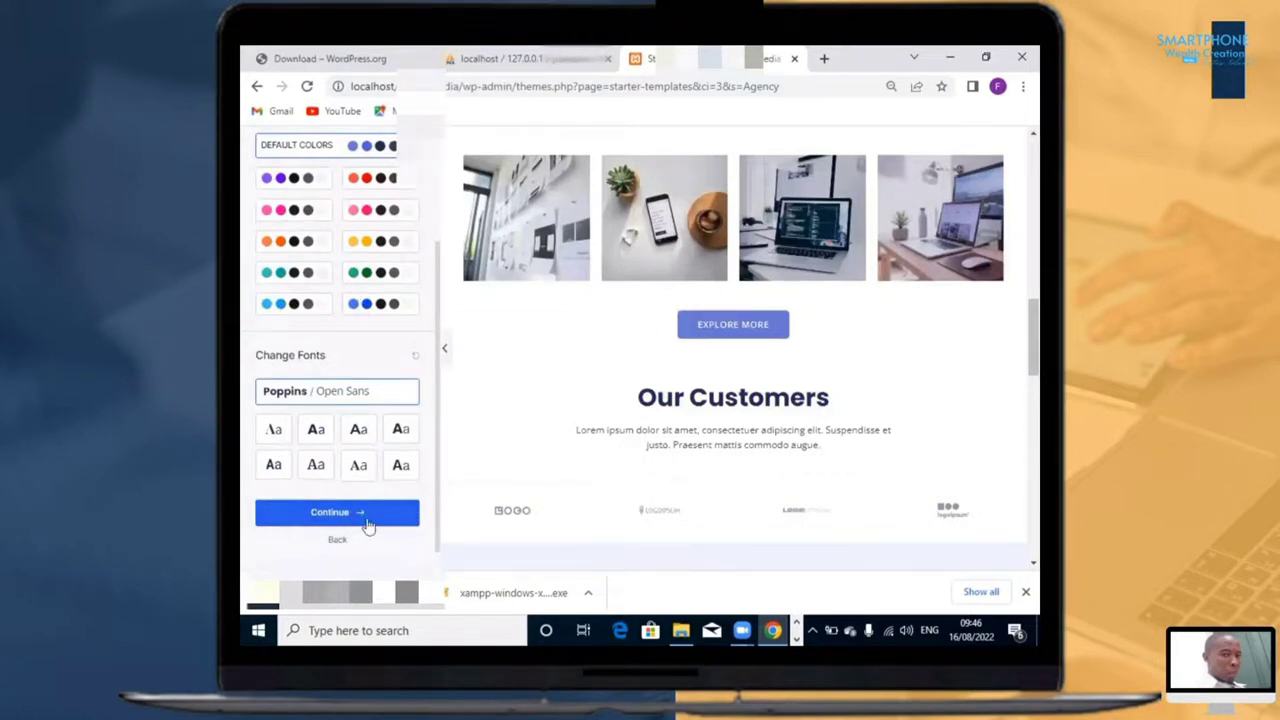
pyautogui.click(377, 515)
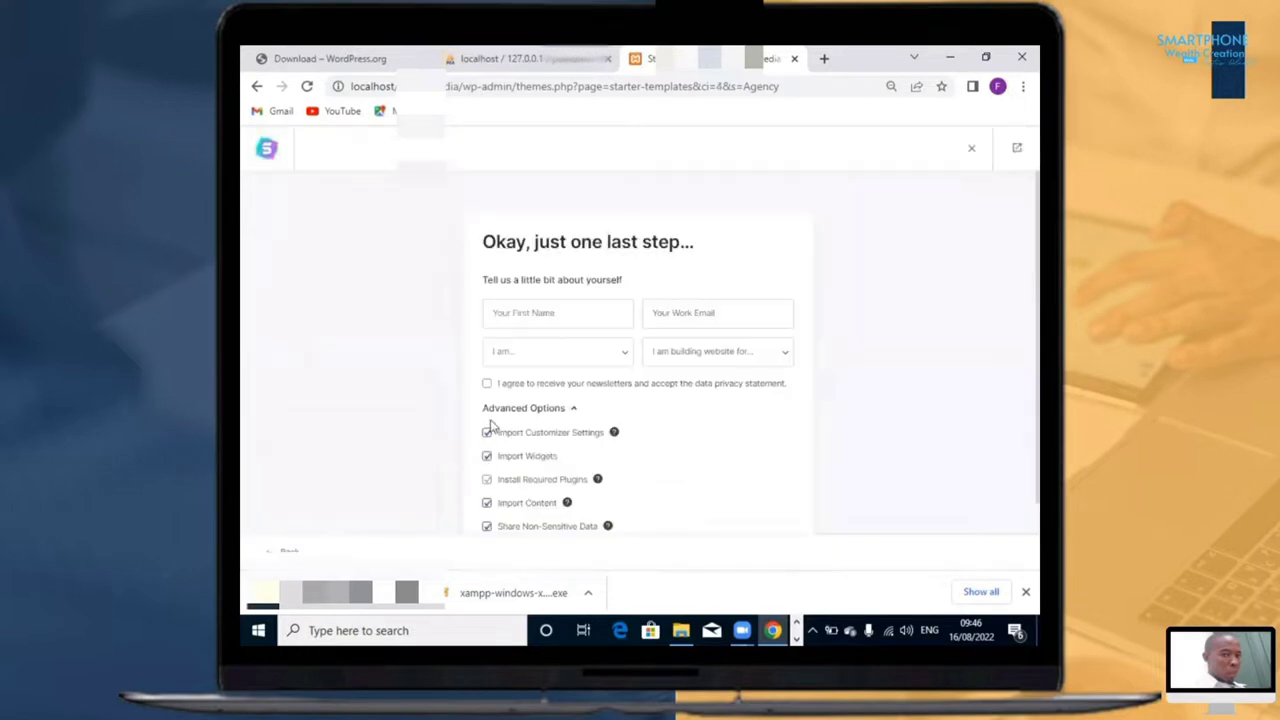
# Step: Fill in the first name and the work email in the final setup form
pyautogui.click(558, 318)
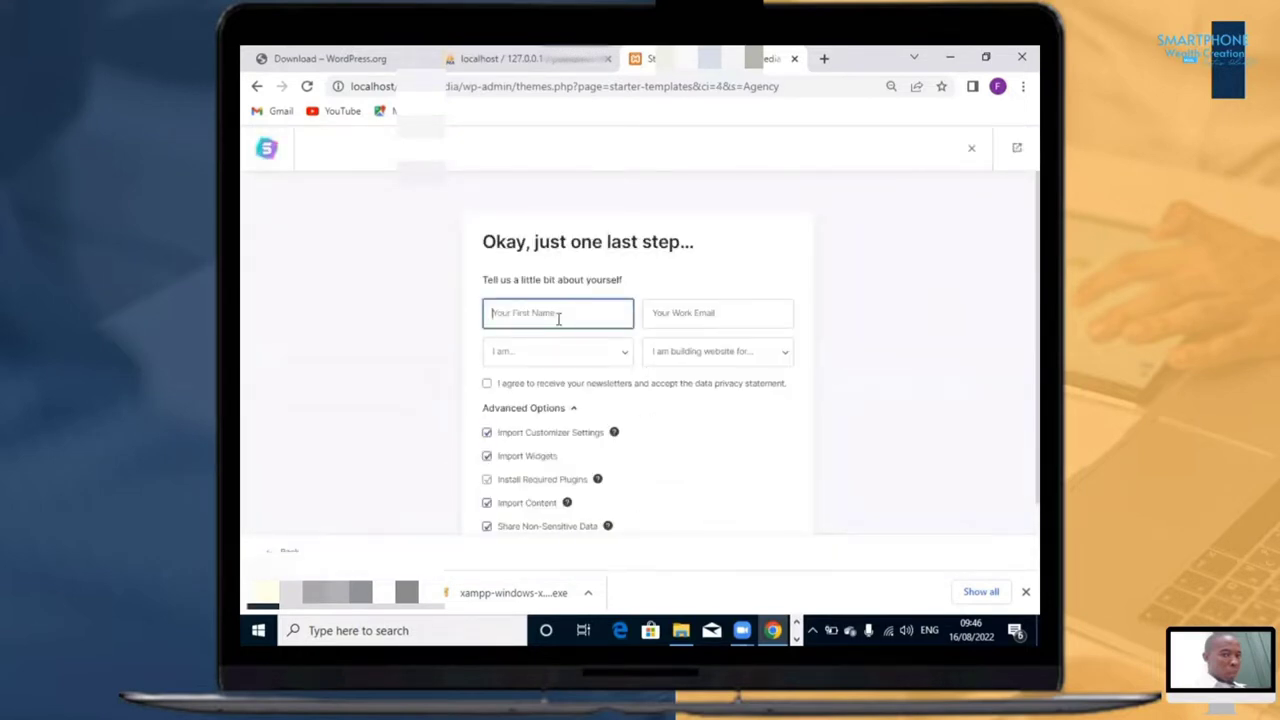
pyautogui.write('Festus')
pyautogui.click(701, 318)
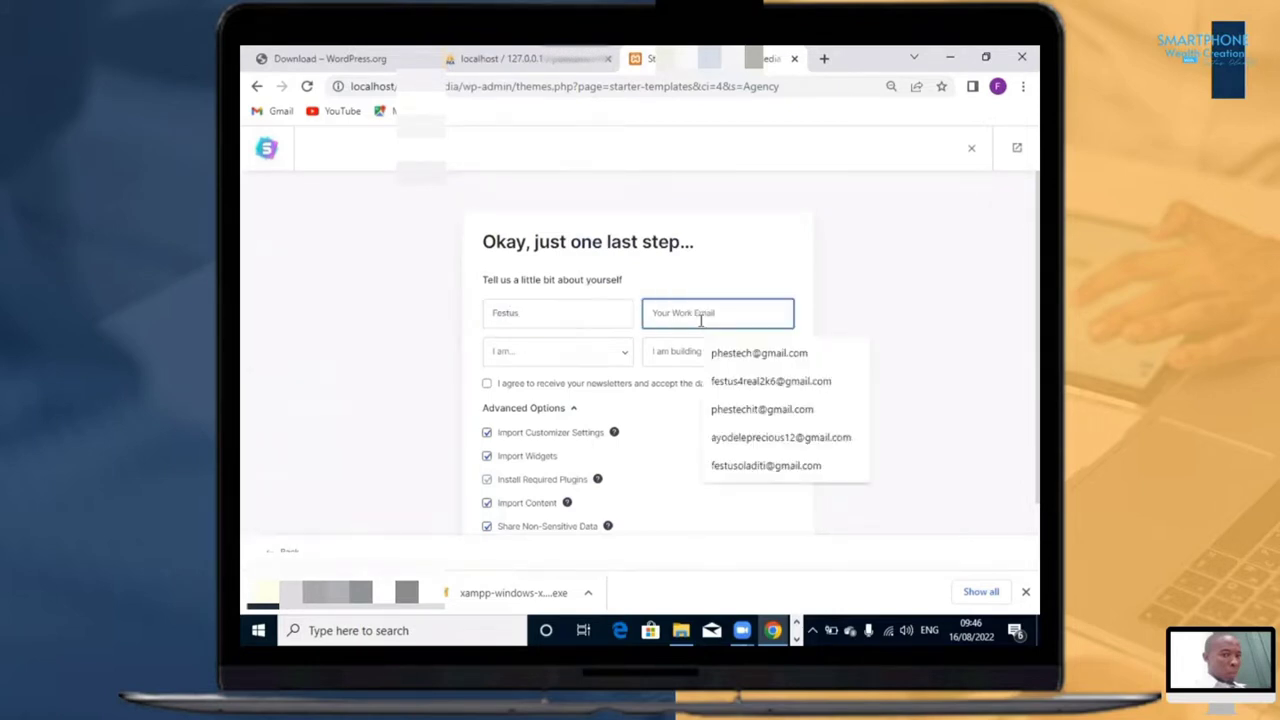
pyautogui.click(764, 384)
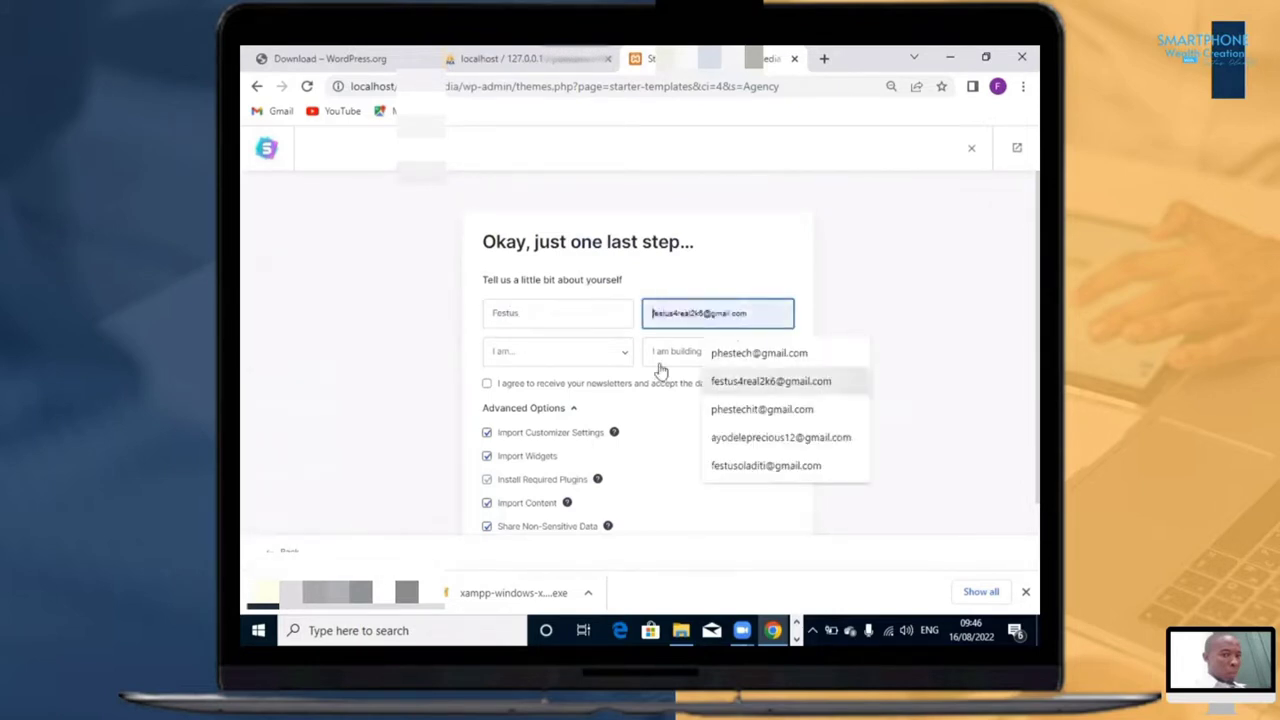
# Step: Set the experience level to Intermediate and the website's purpose to Myself/My Company
pyautogui.click(560, 351)
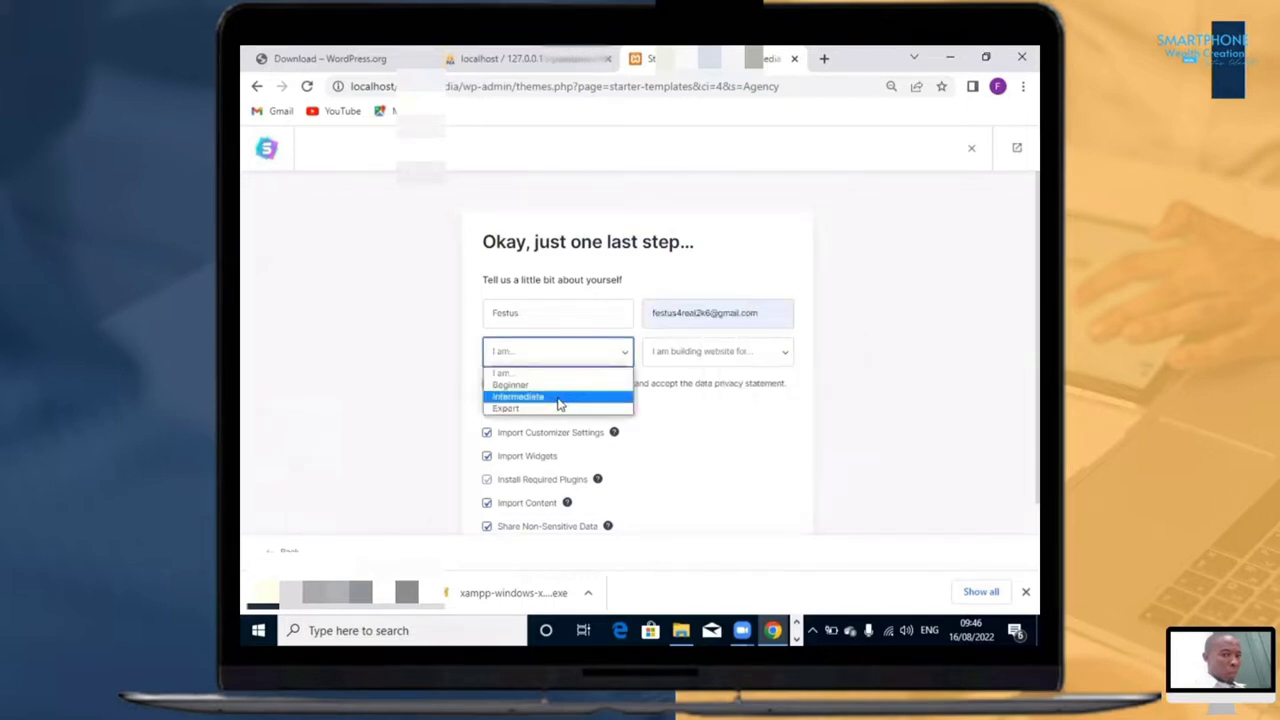
pyautogui.click(540, 397)
pyautogui.click(722, 351)
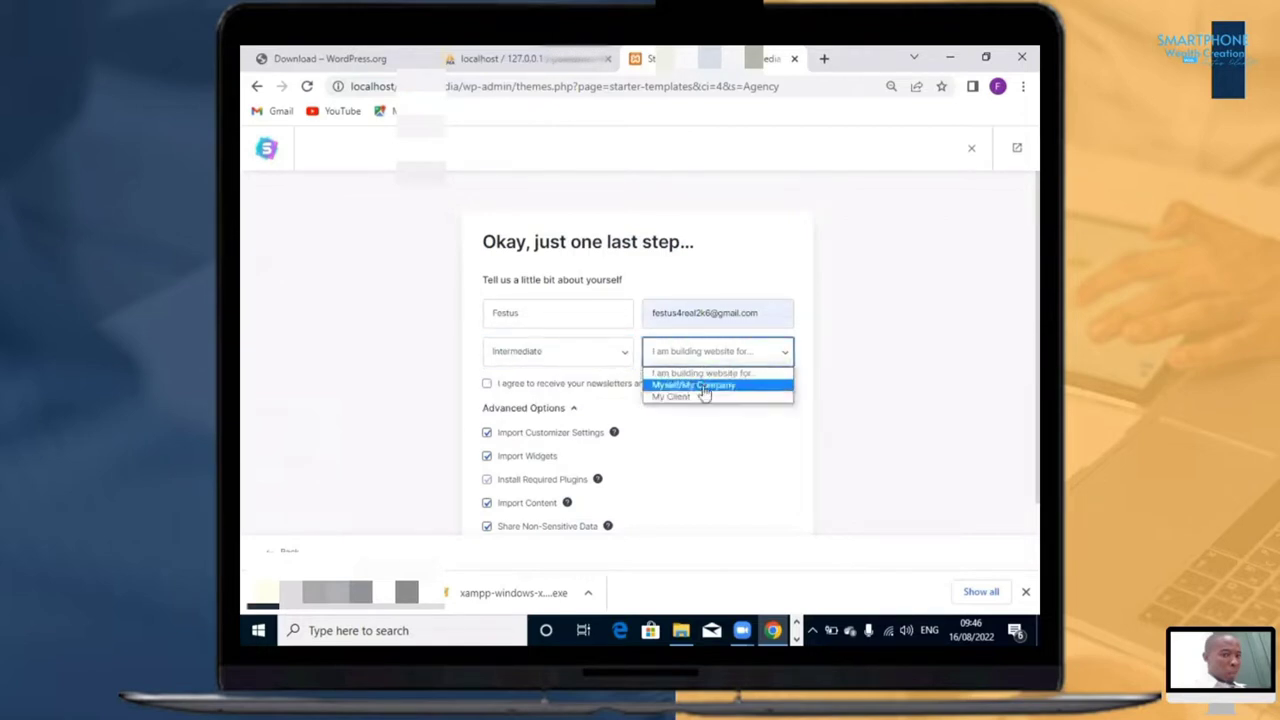
pyautogui.click(703, 386)
# Step: Tick and untick the newsletter and privacy agreement, and submit the form to build the website with all advanced options enabled
pyautogui.scroll(-1, 623, 462)
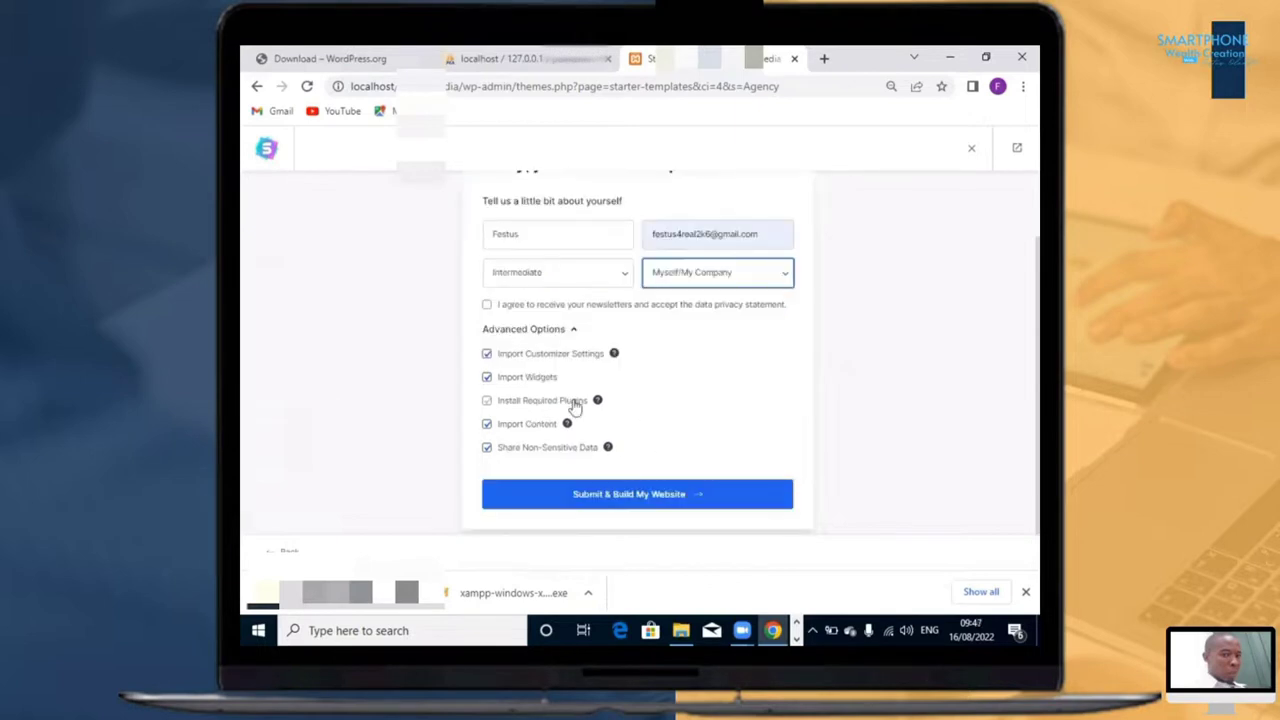
pyautogui.click(487, 305)
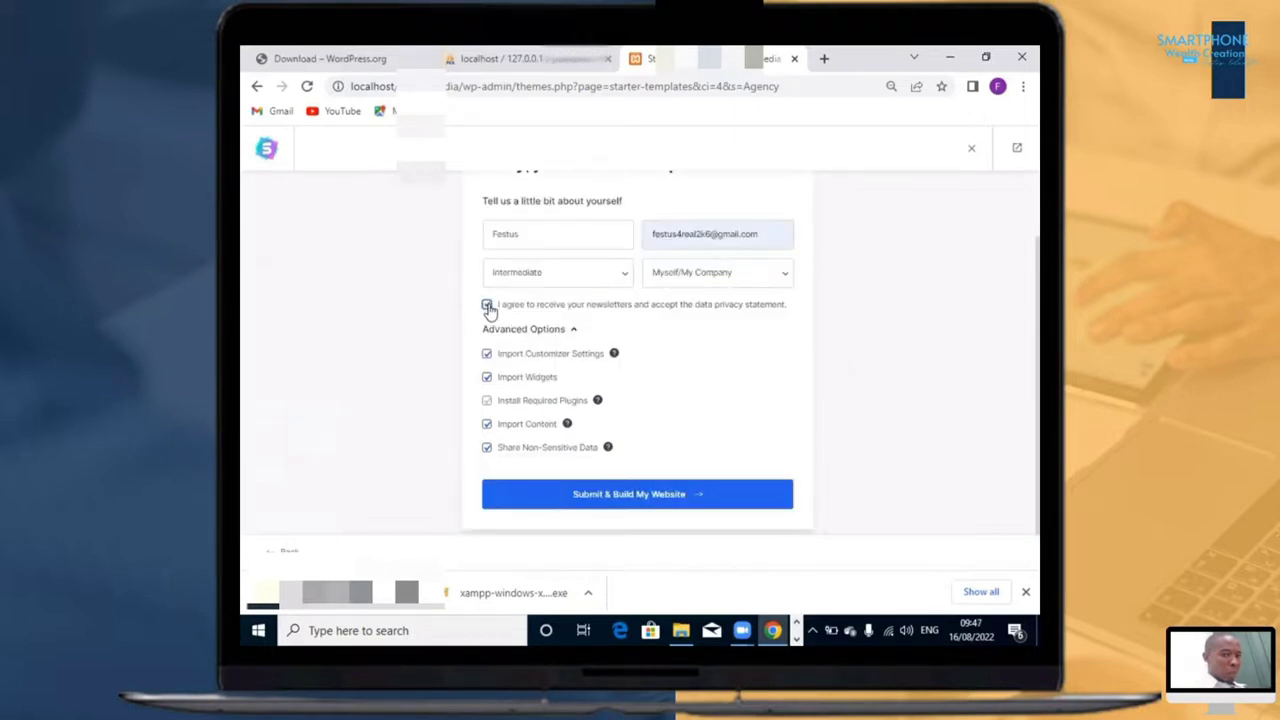
pyautogui.click(487, 305)
pyautogui.click(648, 500)
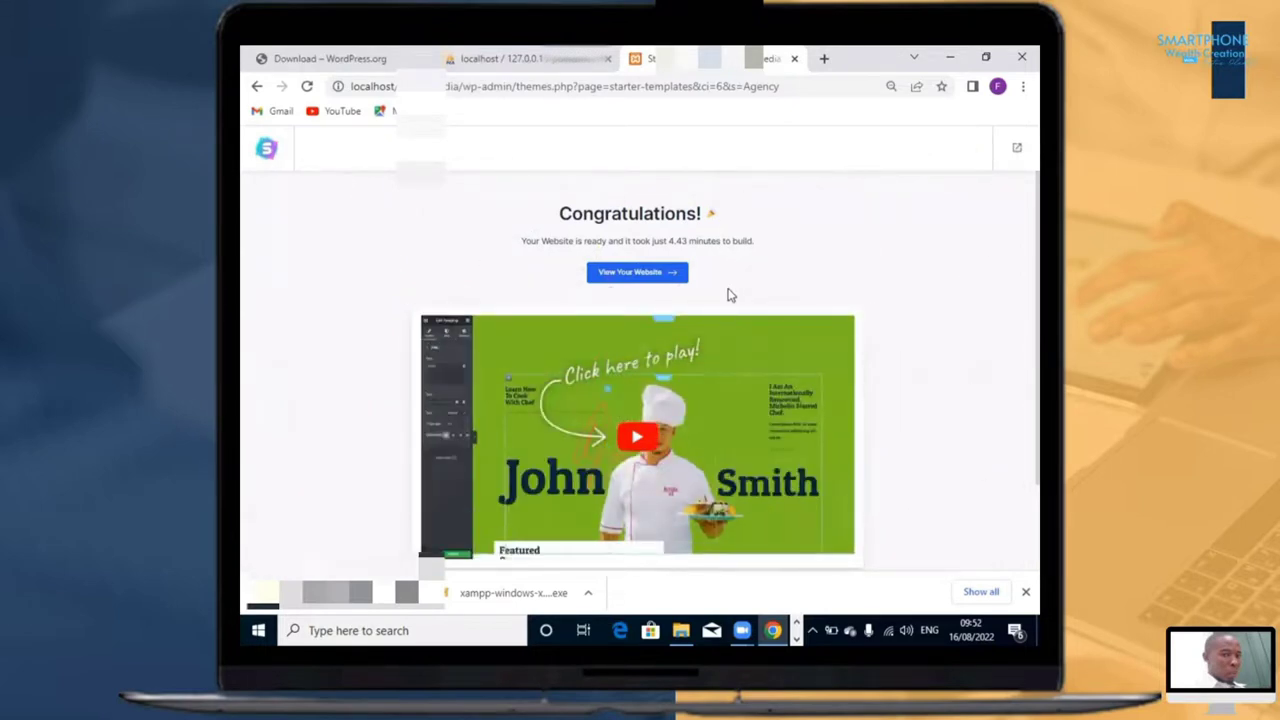
# Step: Open the newly built website from the completion page and look through its home page down to the footer
pyautogui.scroll(-3, 733, 277)
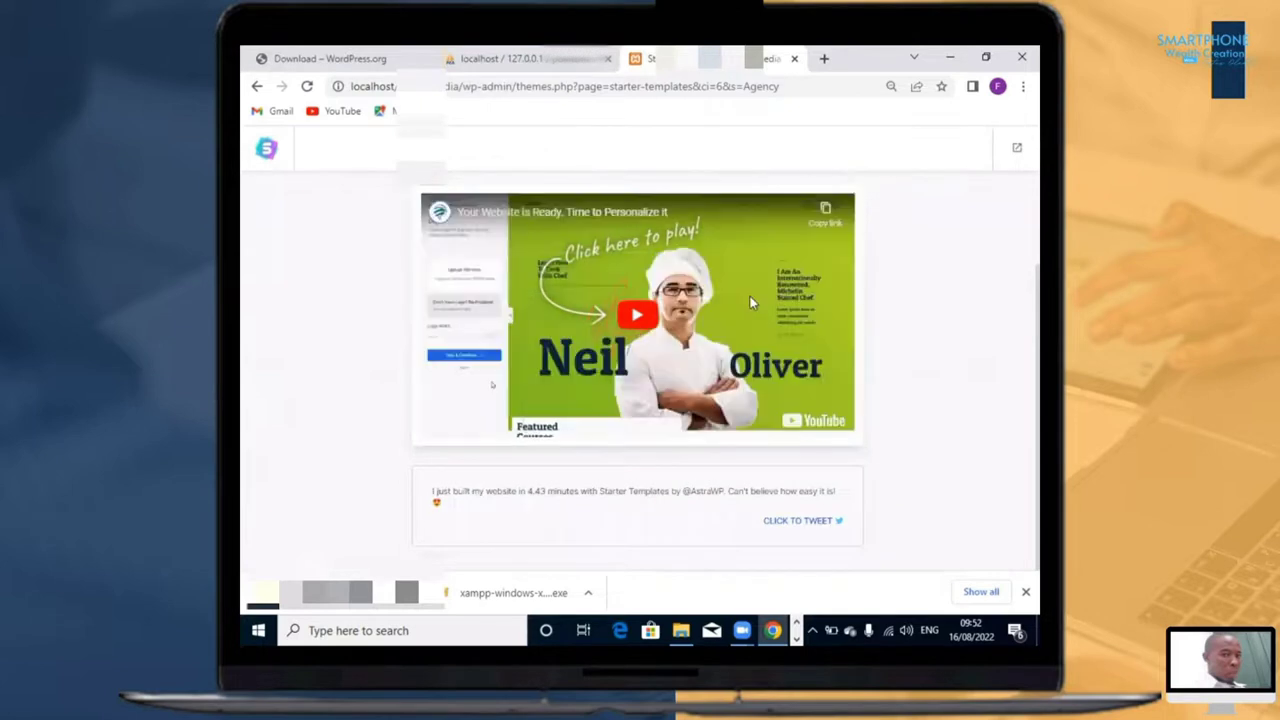
pyautogui.scroll(3, 740, 291)
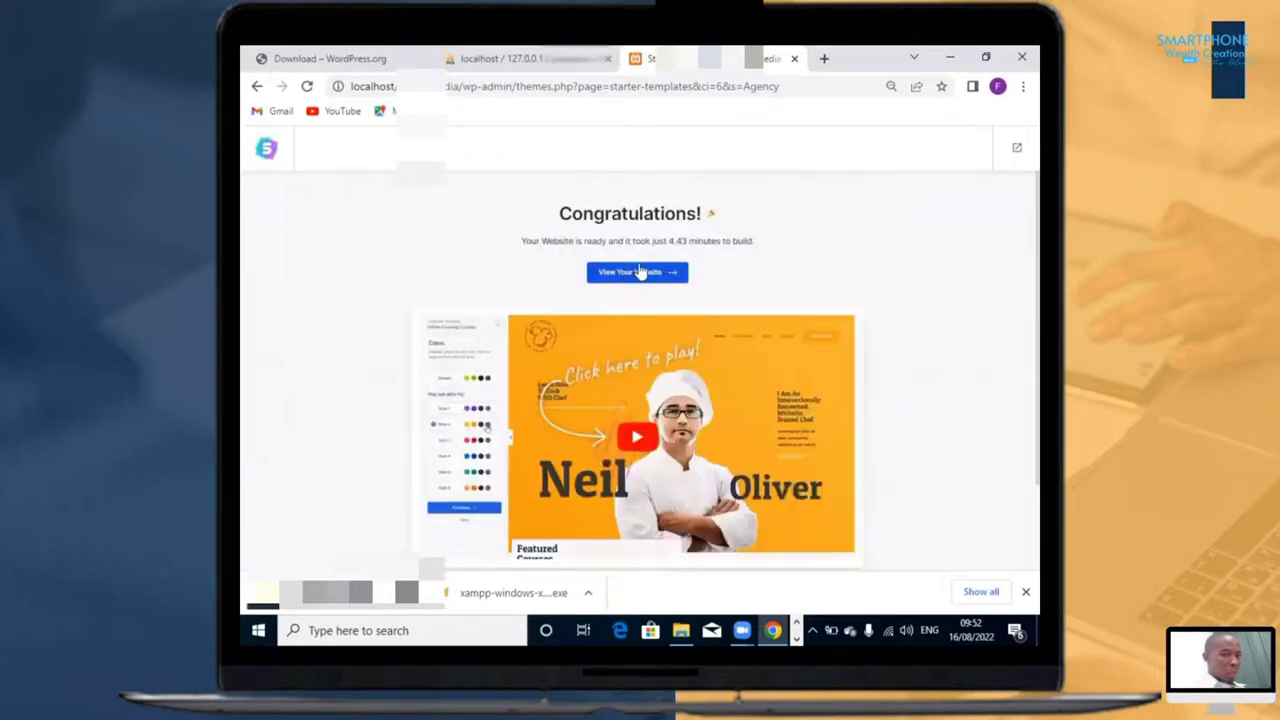
pyautogui.click(640, 275)
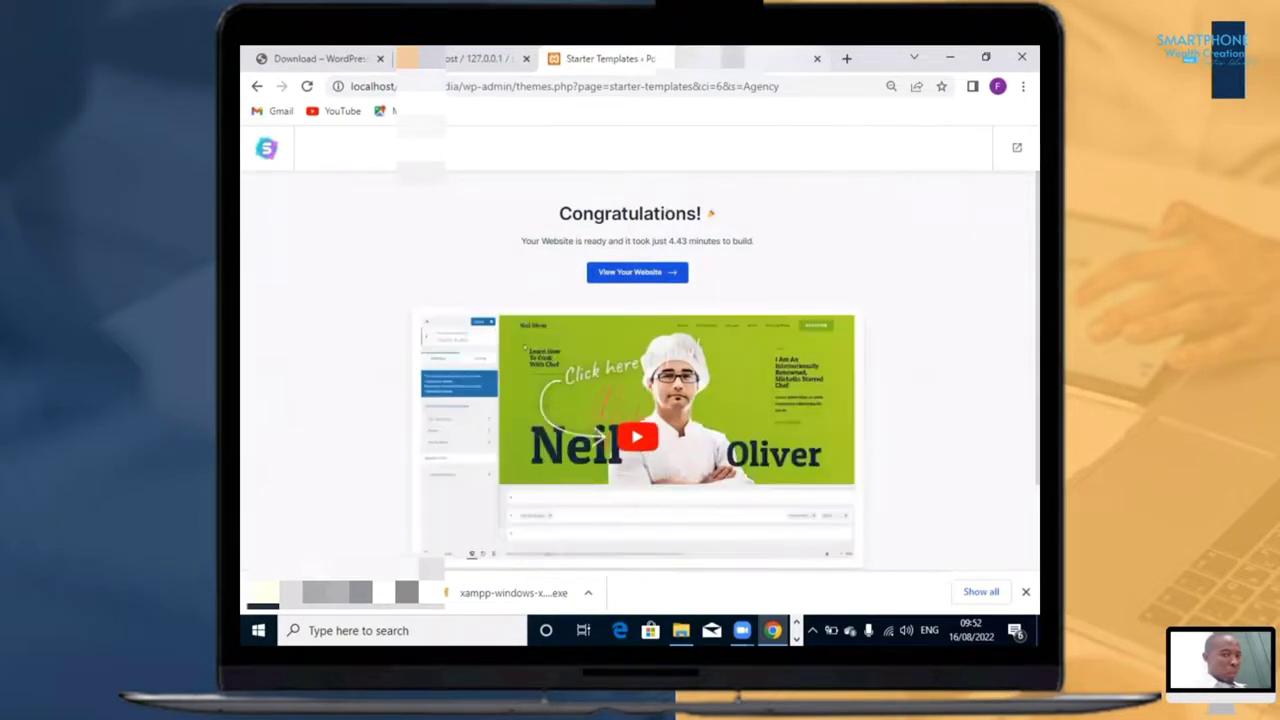
pyautogui.click(742, 62)
pyautogui.click(618, 63)
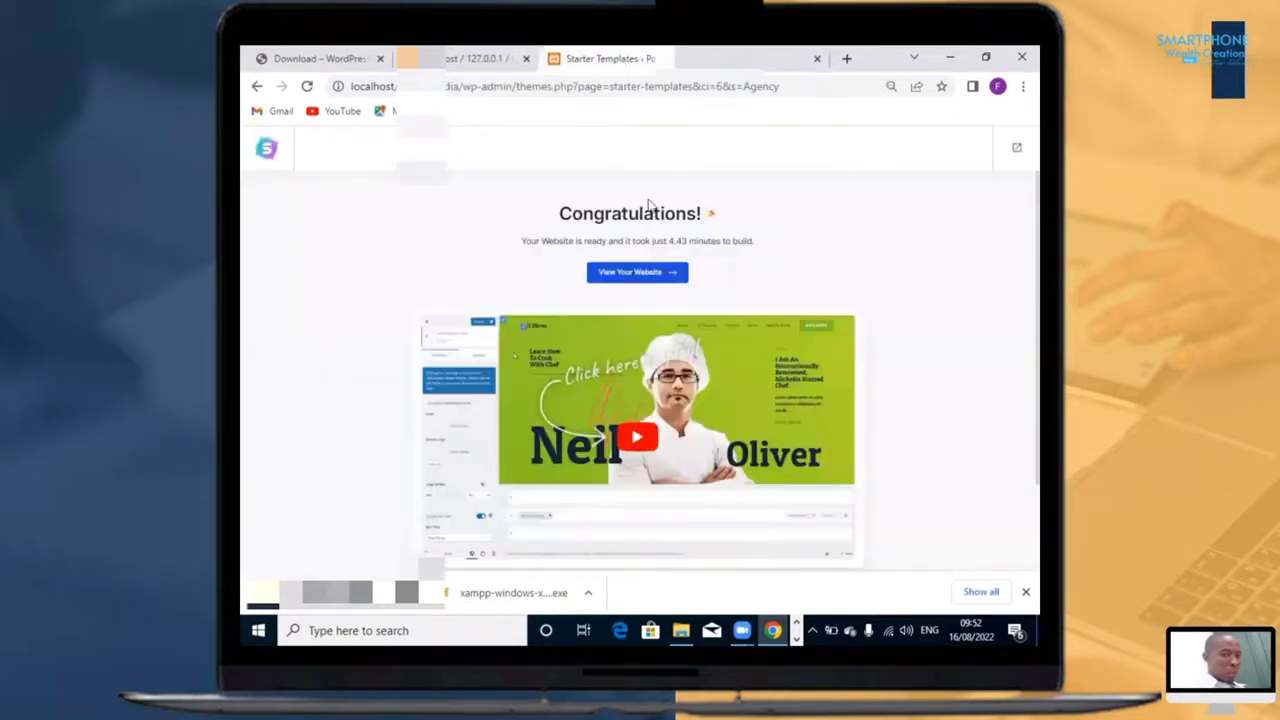
pyautogui.click(641, 276)
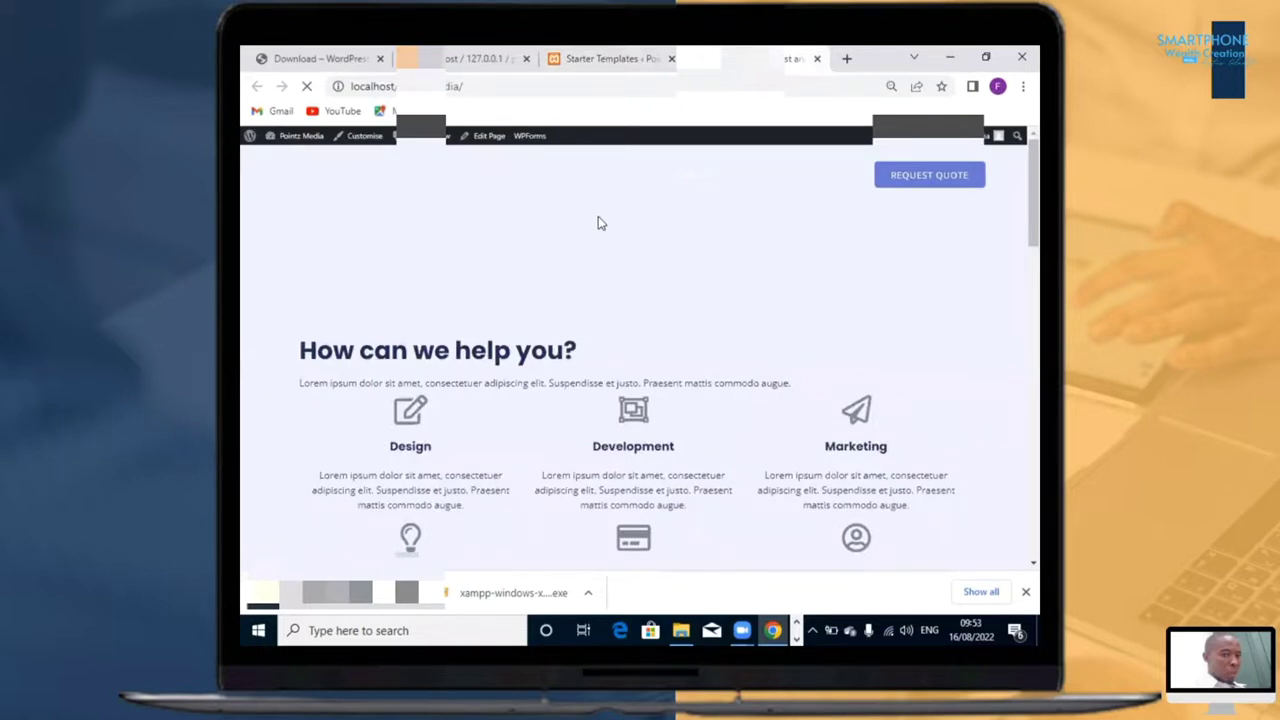
pyautogui.scroll(-15, 802, 321)
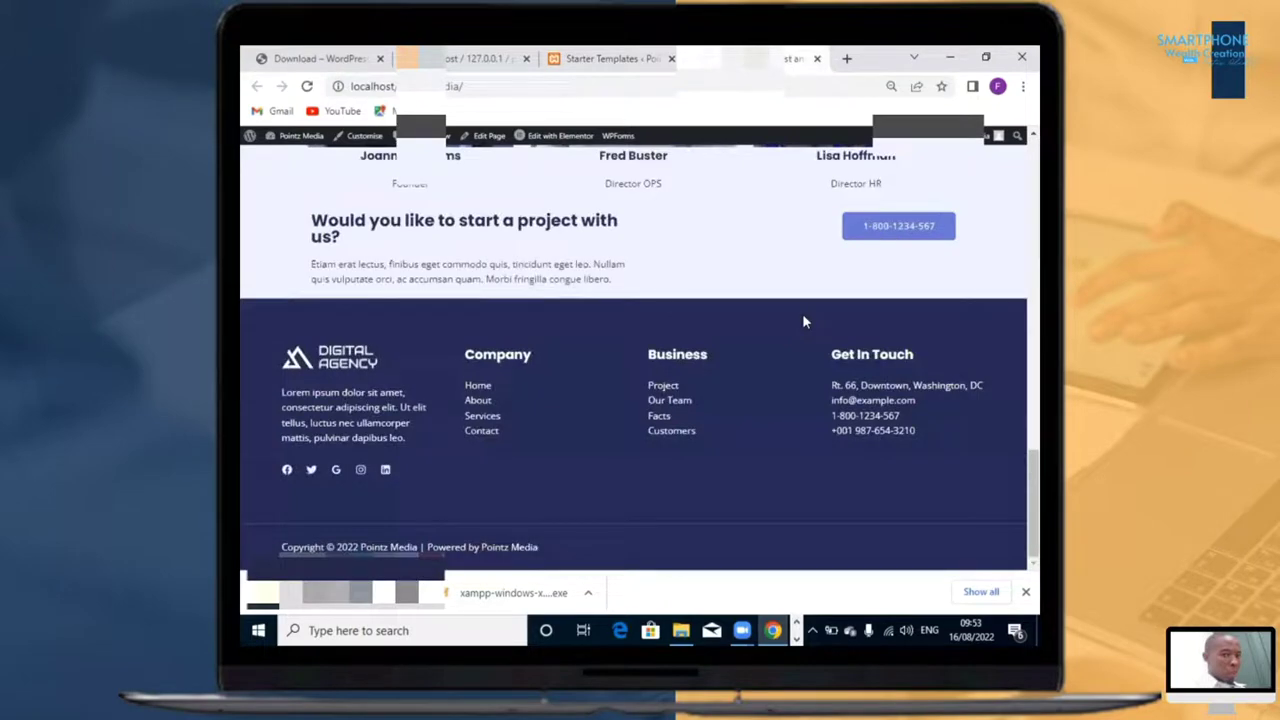
pyautogui.scroll(5, 803, 319)
pyautogui.scroll(-2, 807, 321)
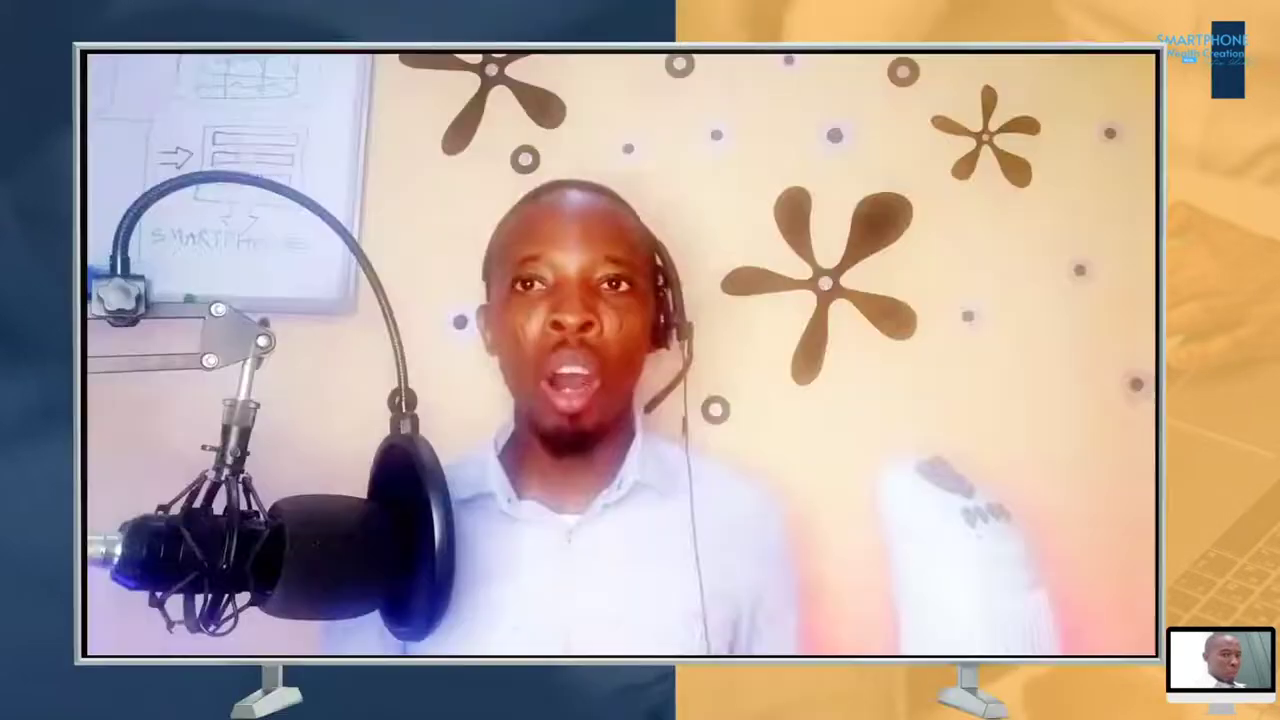